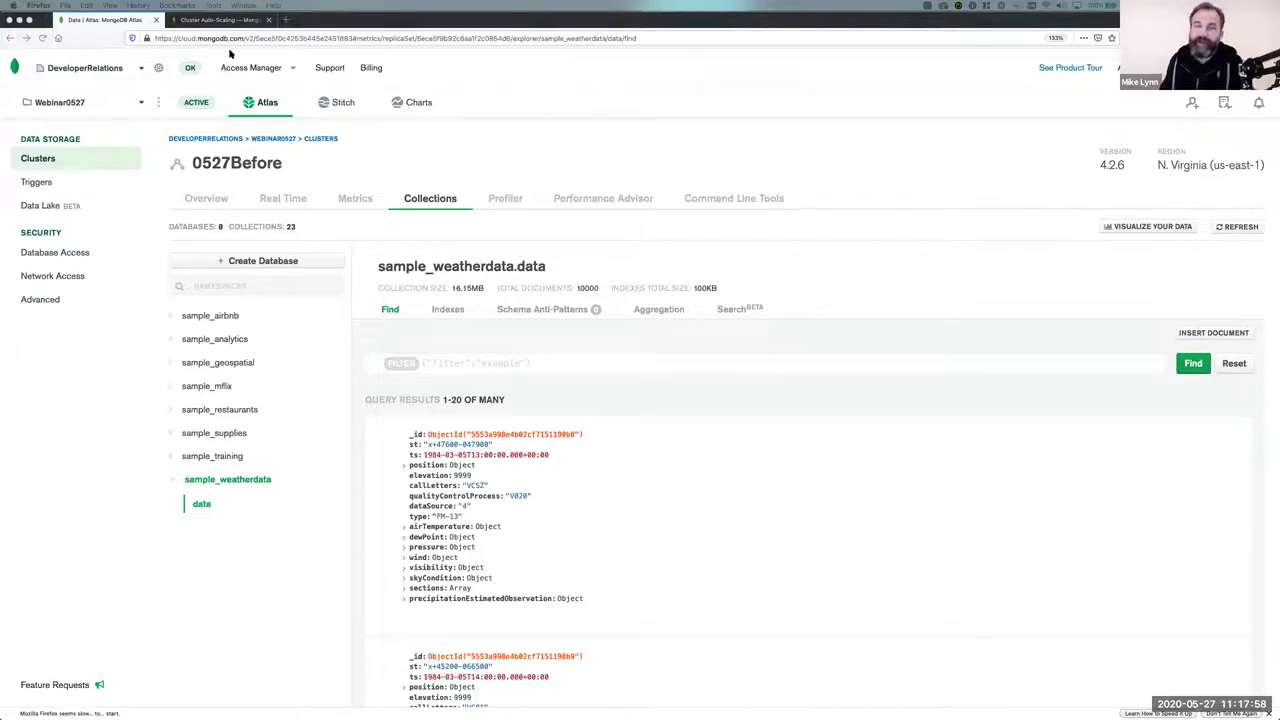
# Load cloud.mongodb.com in a new browser tab and view the organization's projects.
pyautogui.click(285, 20)
pyautogui.click(284, 37)
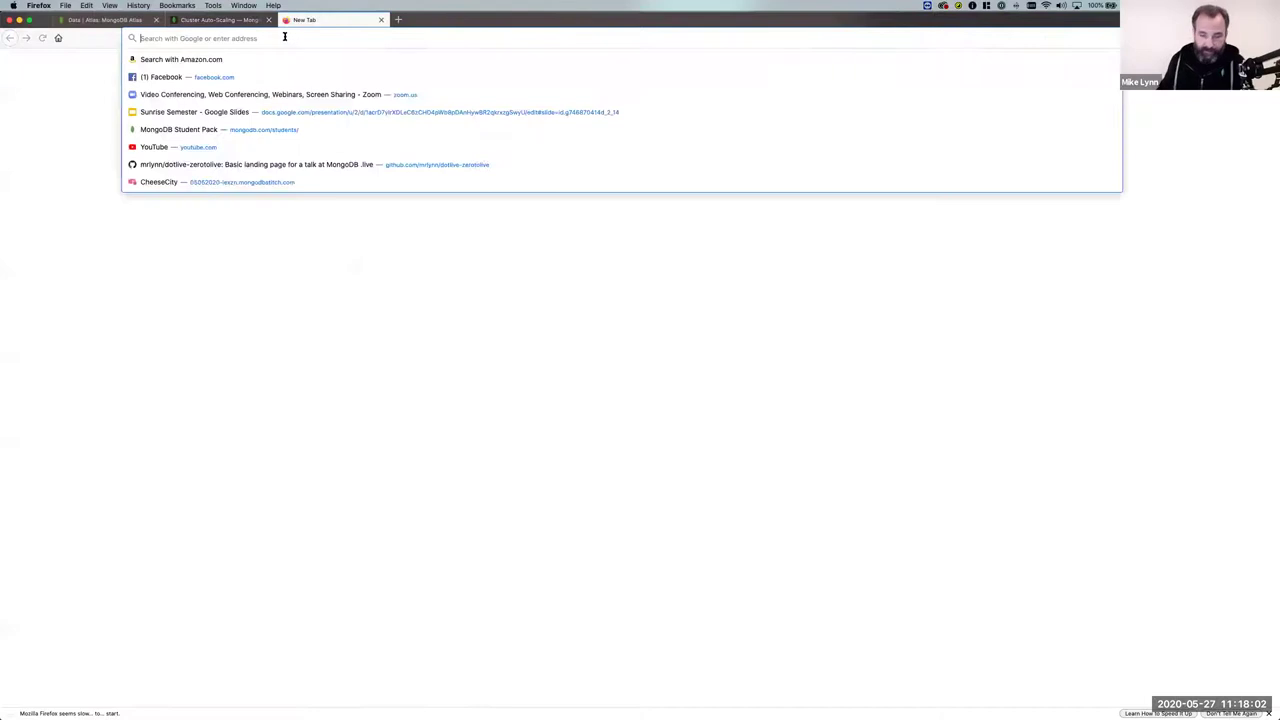
pyautogui.write('cloud.mon')
pyautogui.press('Return')
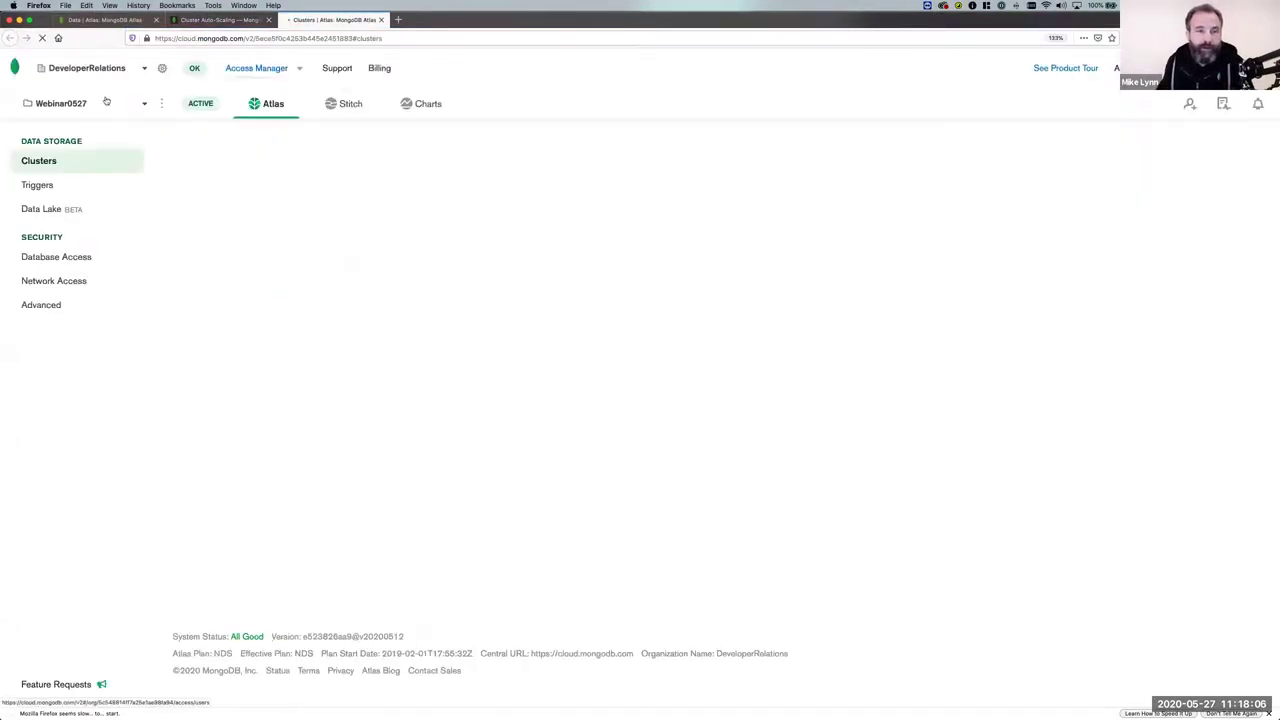
pyautogui.click(15, 68)
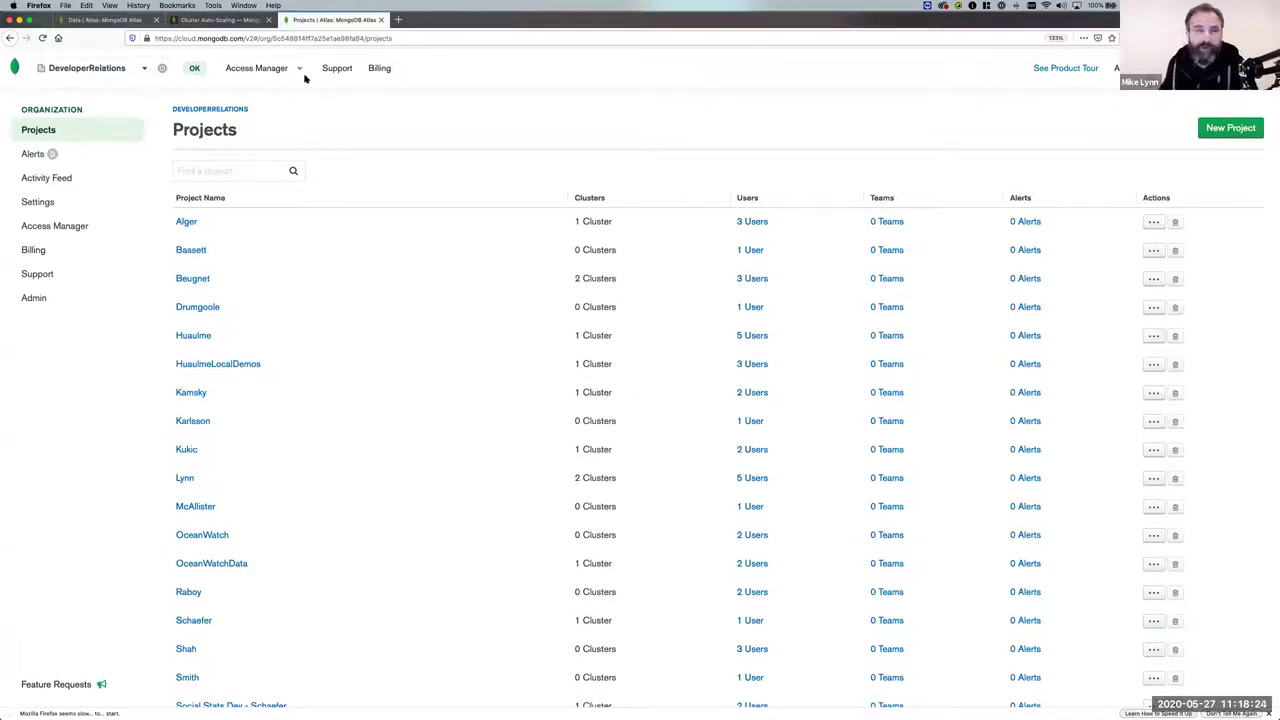
# Back in the Atlas tab, start building a new cluster from the Clusters list.
pyautogui.click(110, 20)
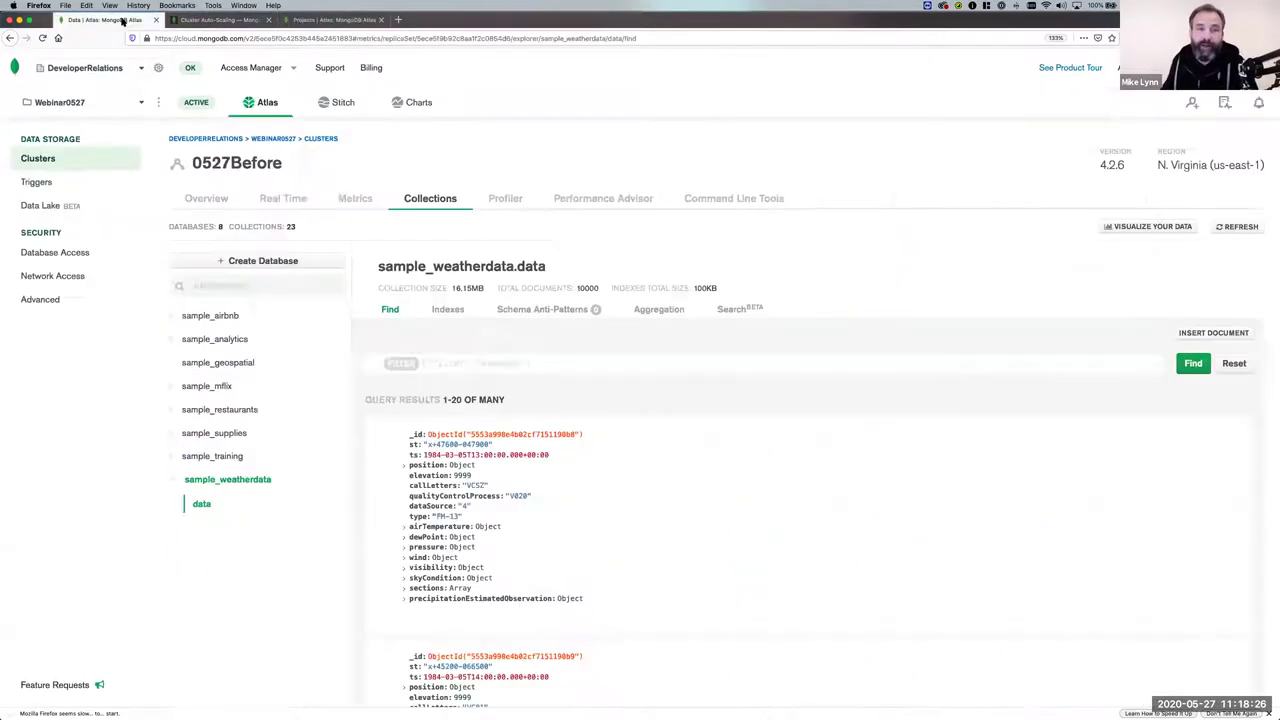
pyautogui.click(37, 160)
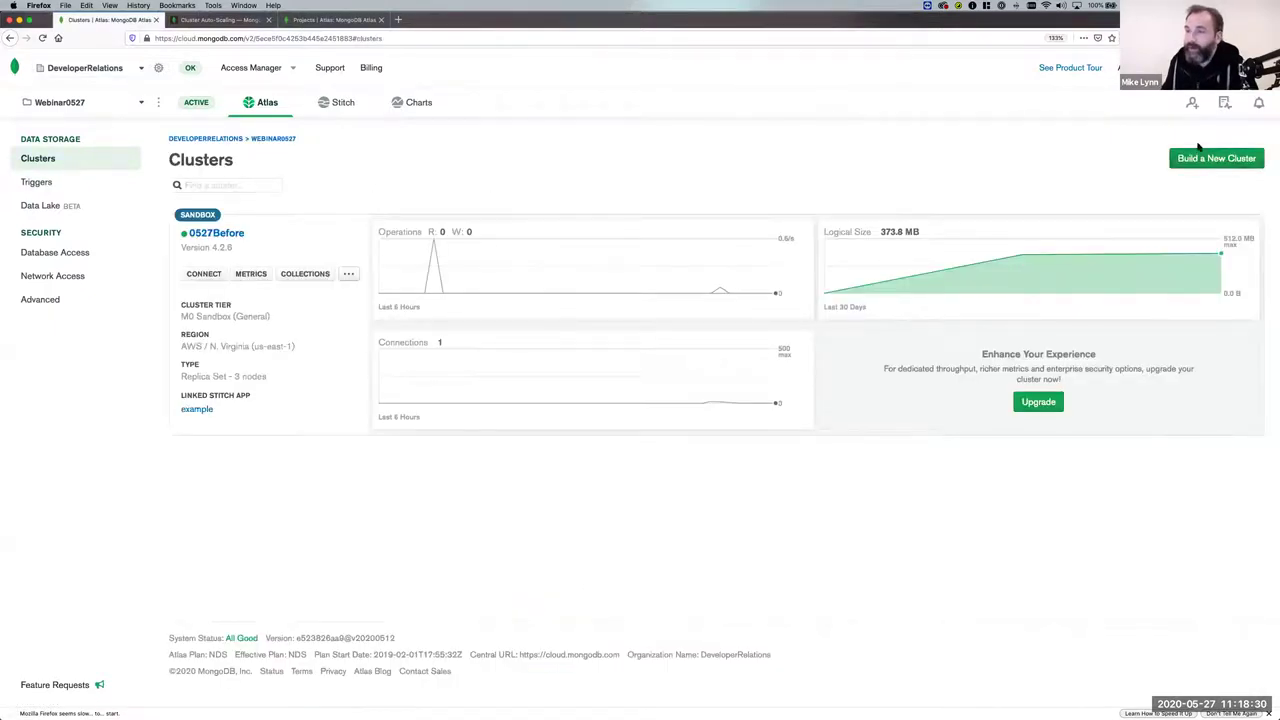
pyautogui.click(1204, 164)
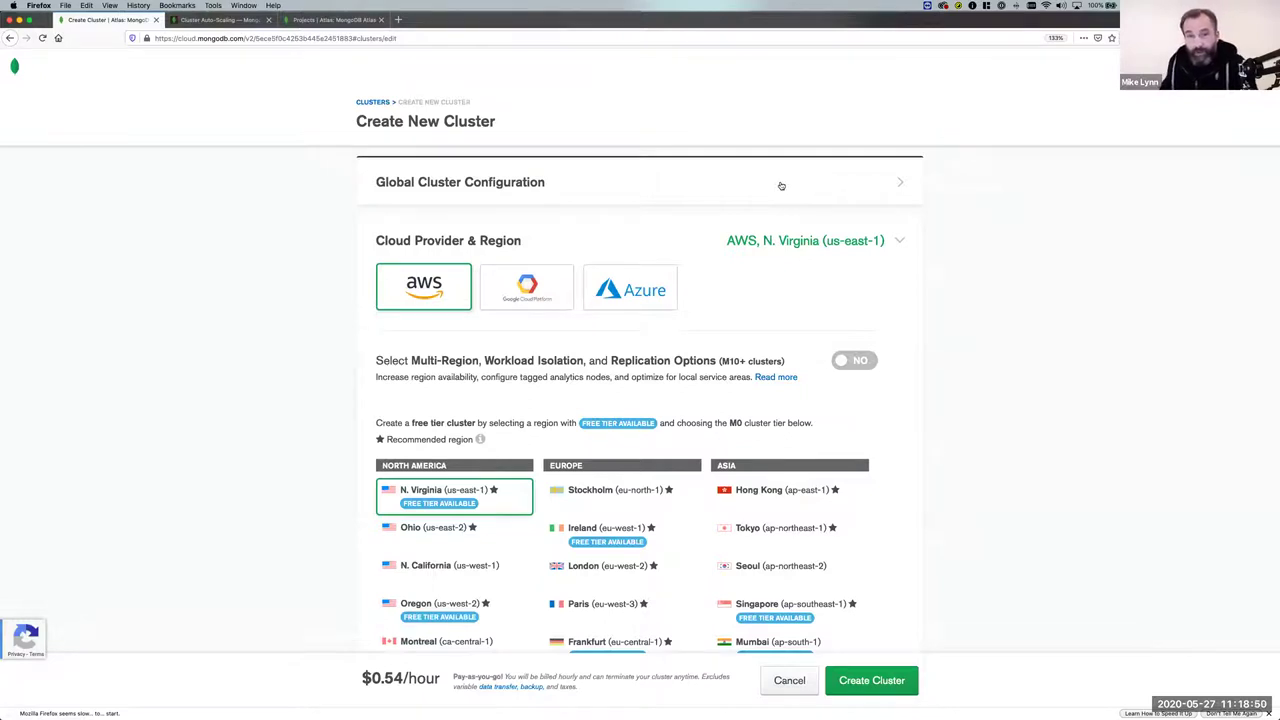
pyautogui.click(895, 188)
pyautogui.scroll(-1, 770, 200)
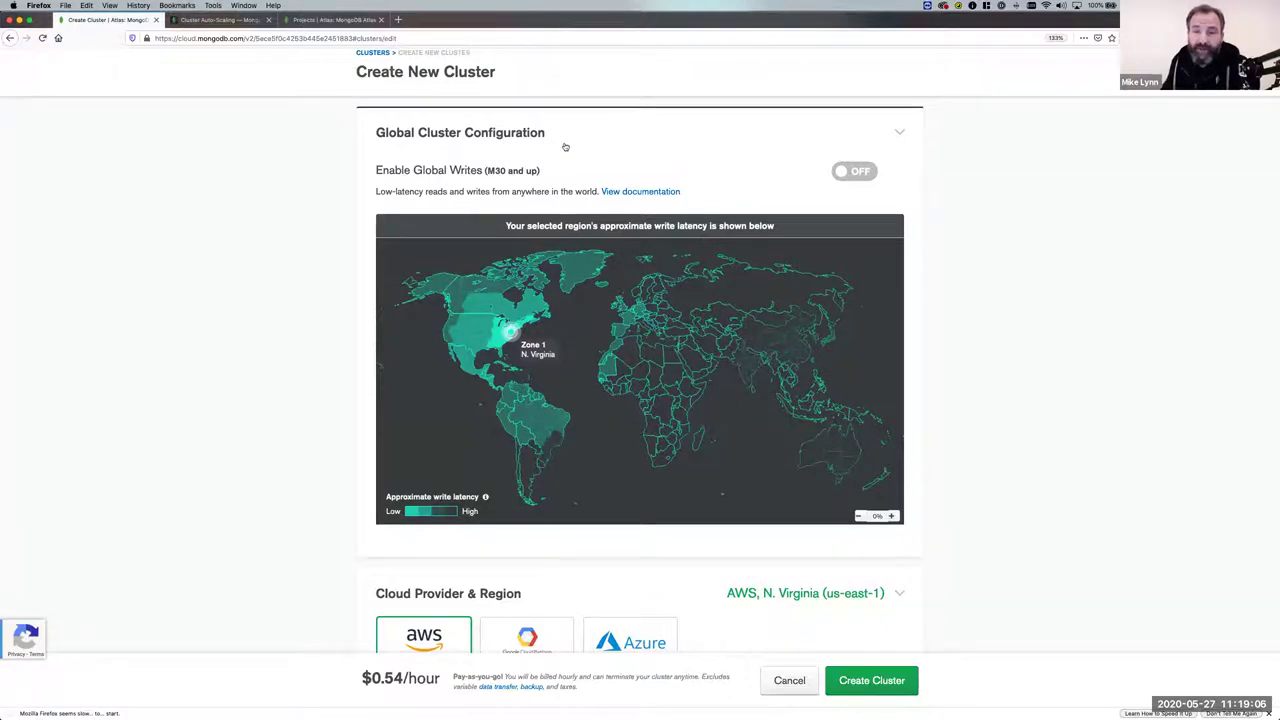
pyautogui.click(529, 134)
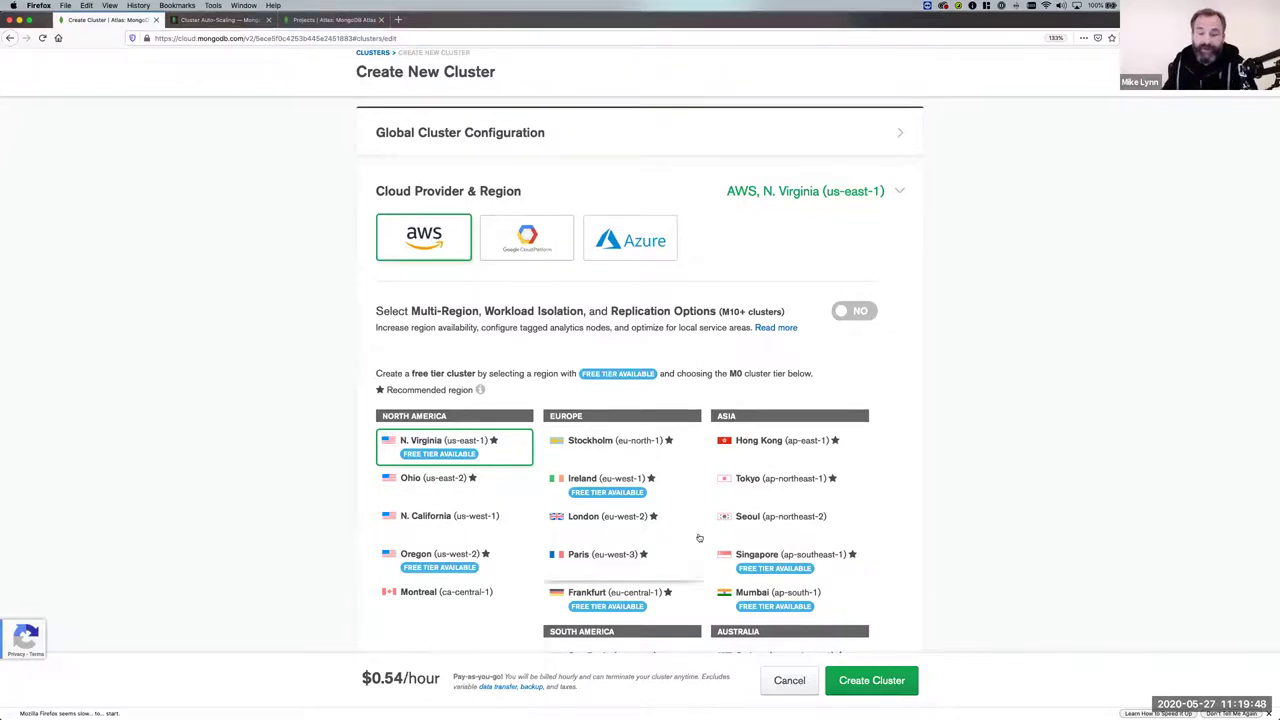
pyautogui.scroll(-2, 504, 560)
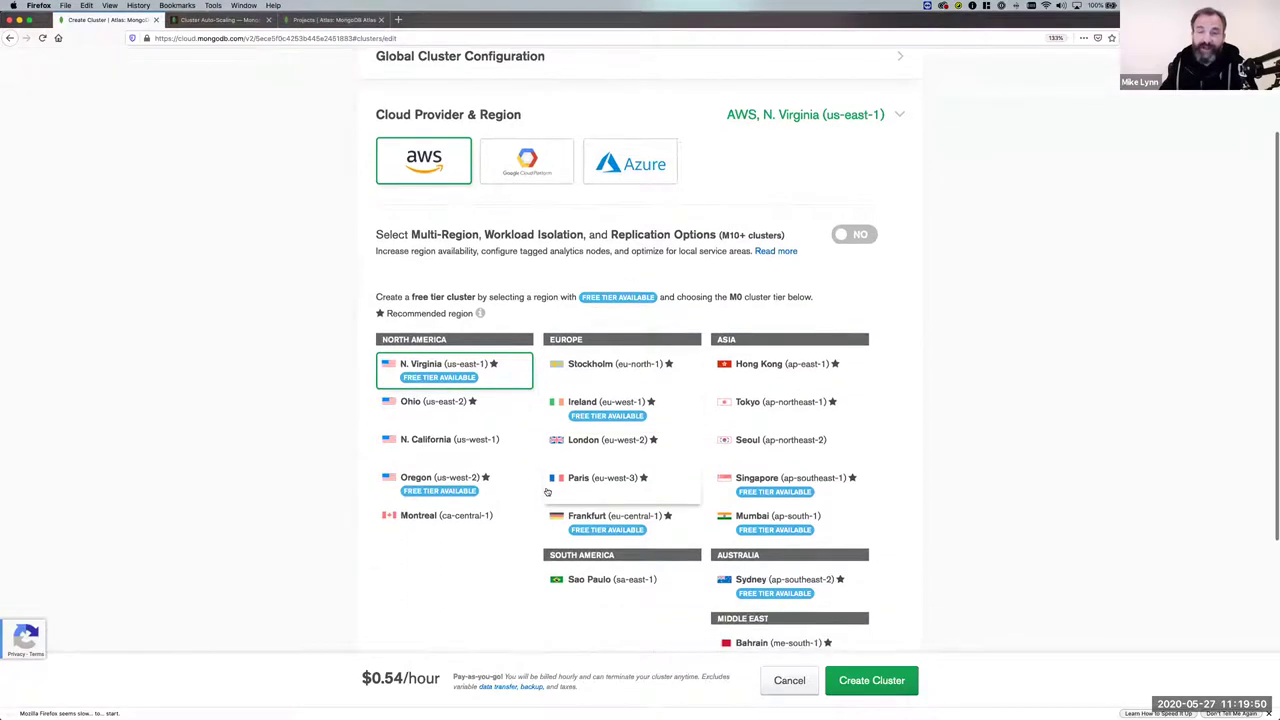
pyautogui.click(512, 167)
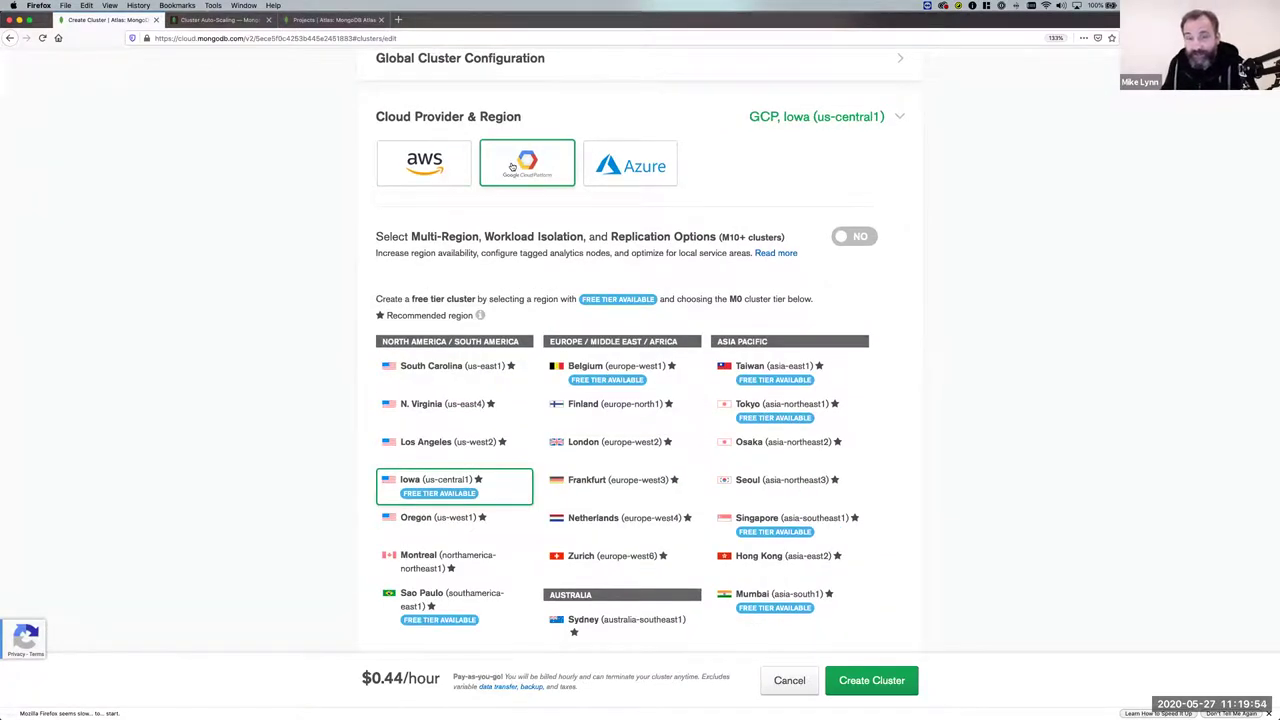
pyautogui.click(457, 171)
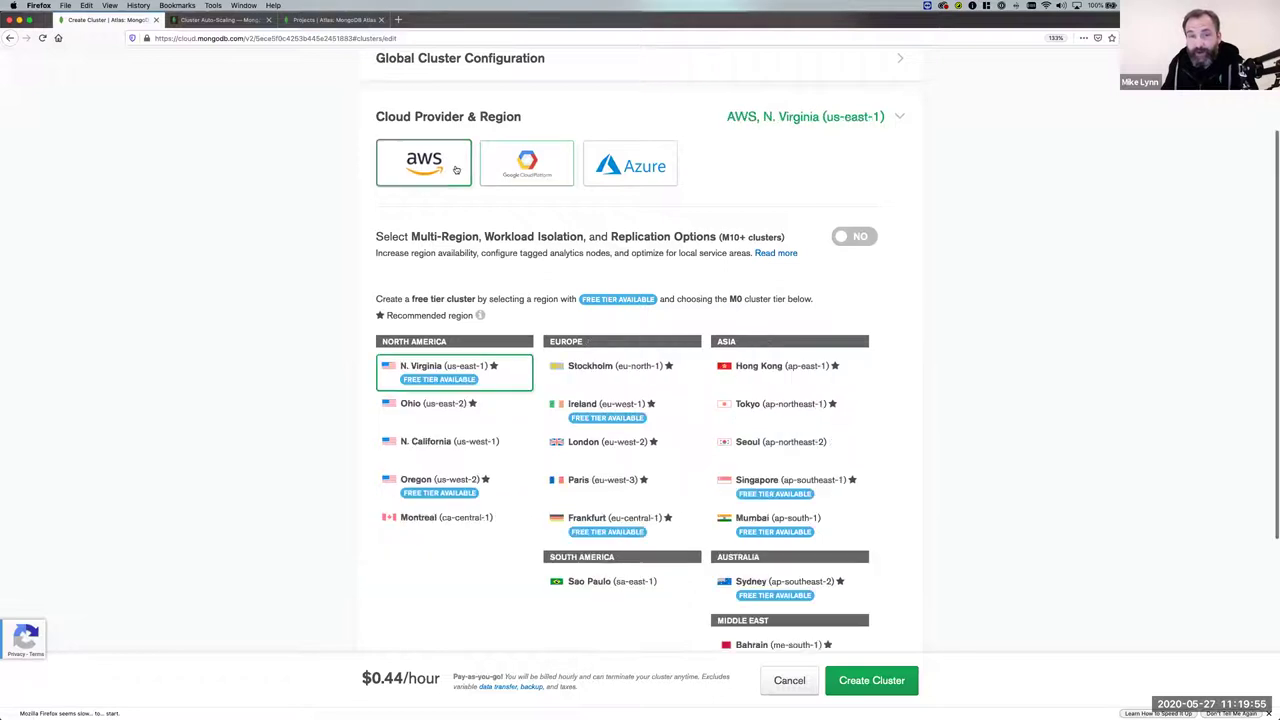
pyautogui.click(533, 170)
pyautogui.click(612, 167)
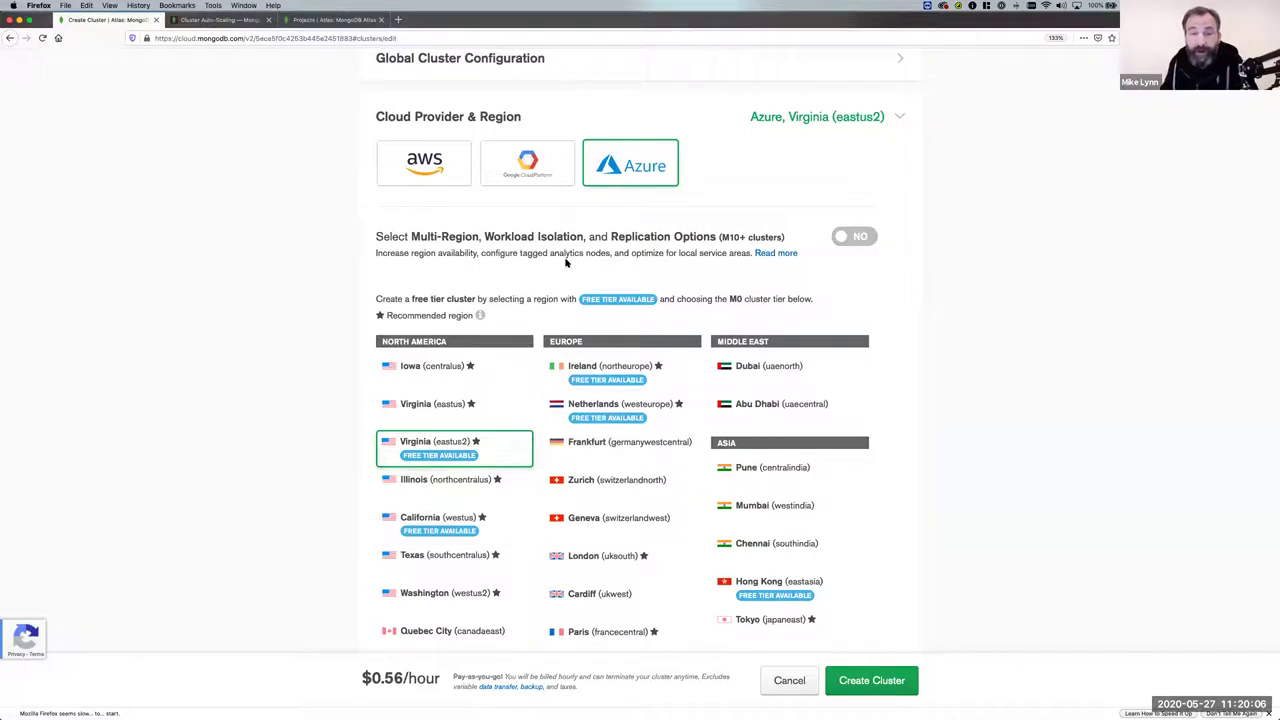
pyautogui.click(522, 163)
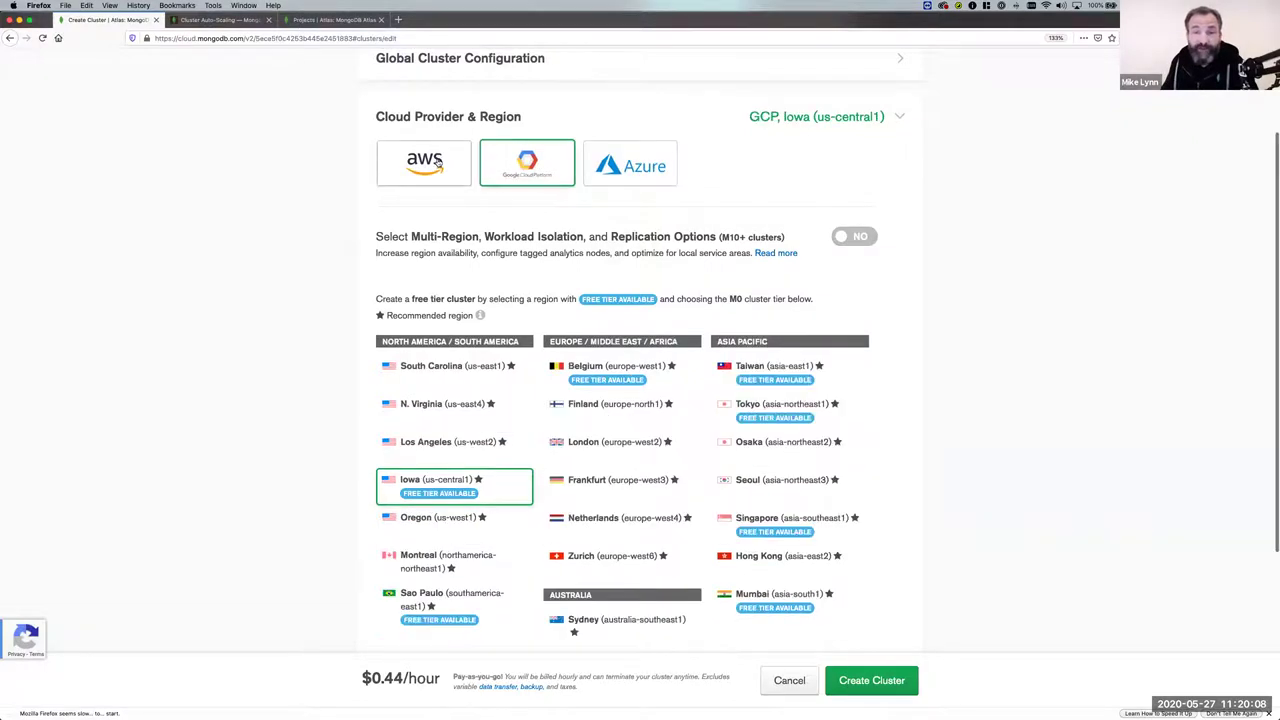
pyautogui.click(424, 168)
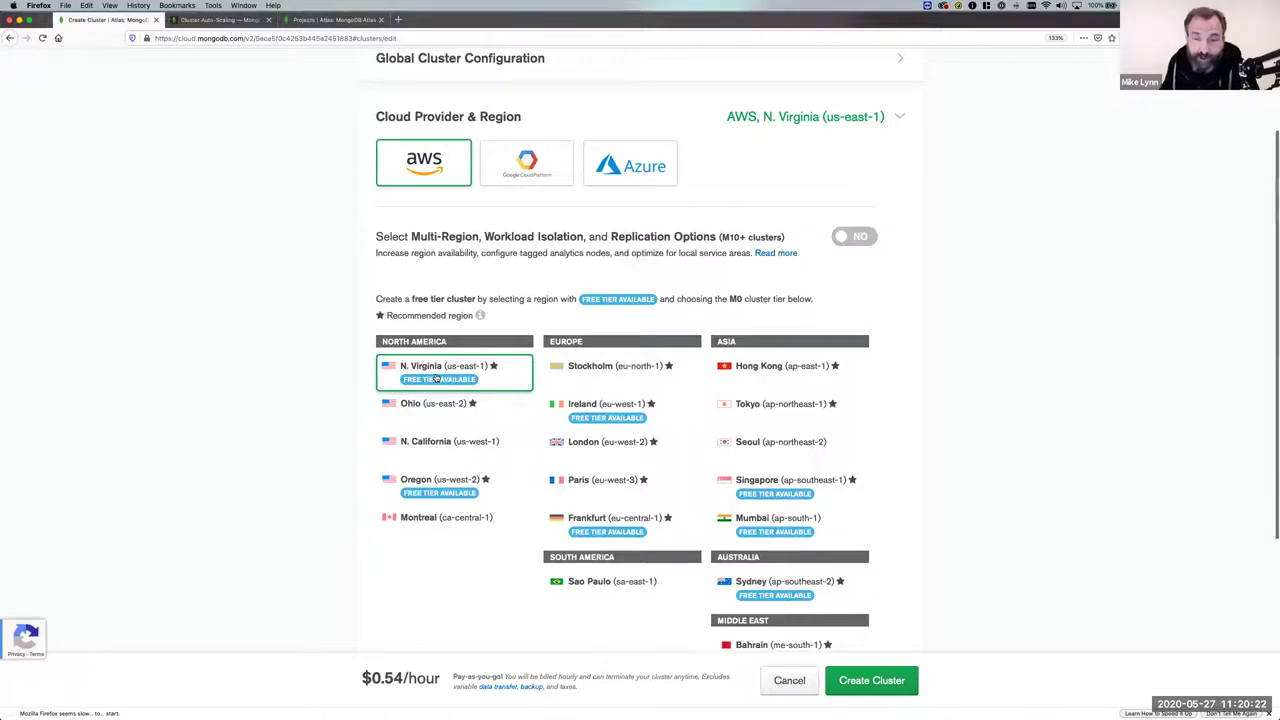
pyautogui.scroll(3, 437, 407)
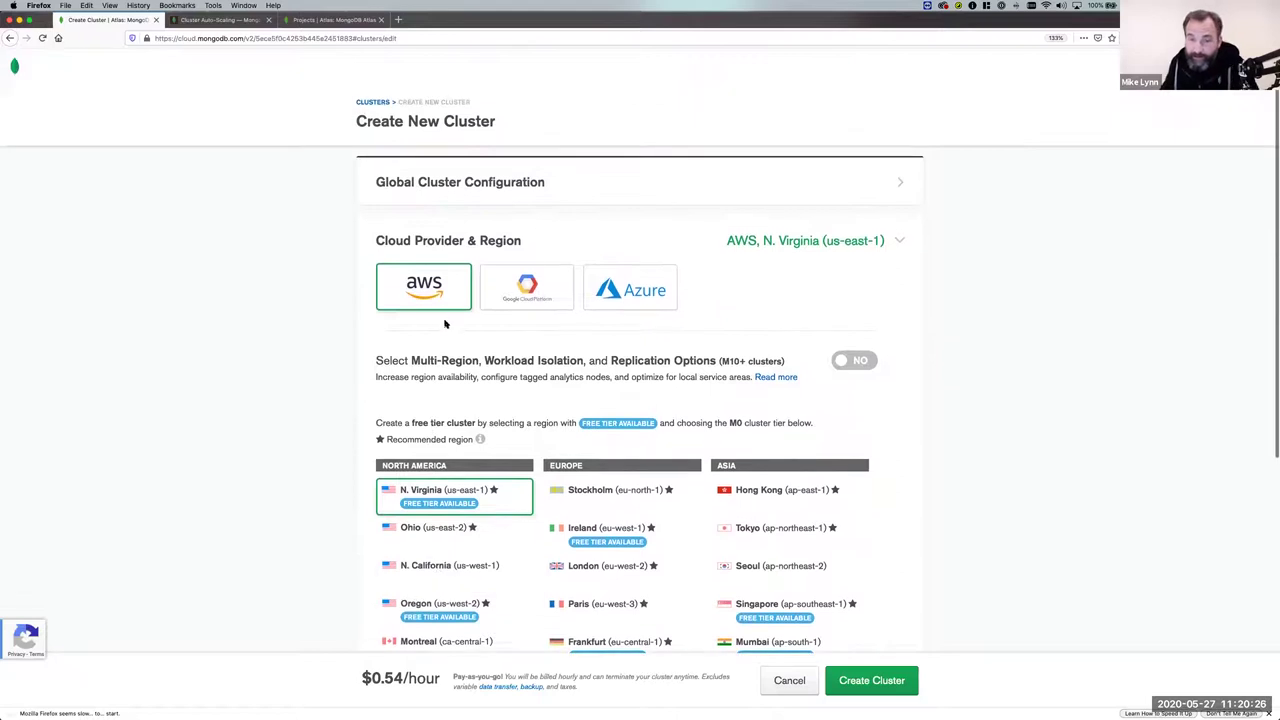
pyautogui.scroll(-5, 445, 323)
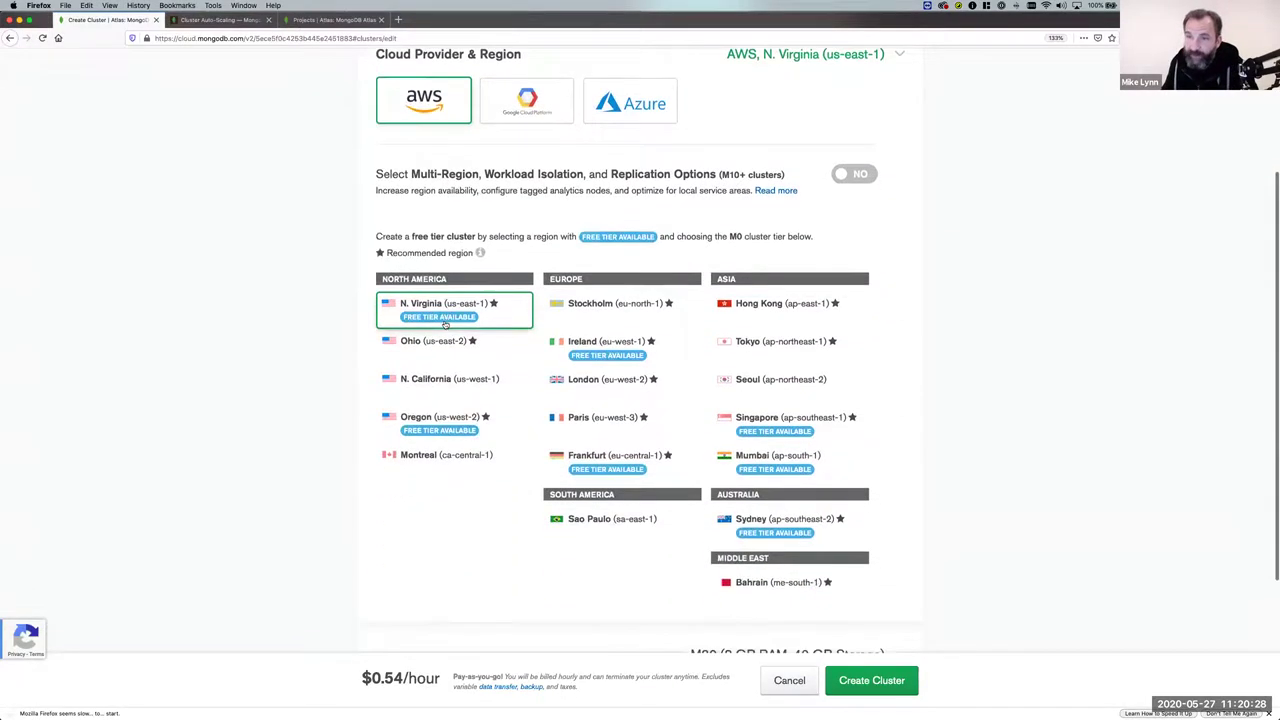
pyautogui.scroll(-1, 448, 196)
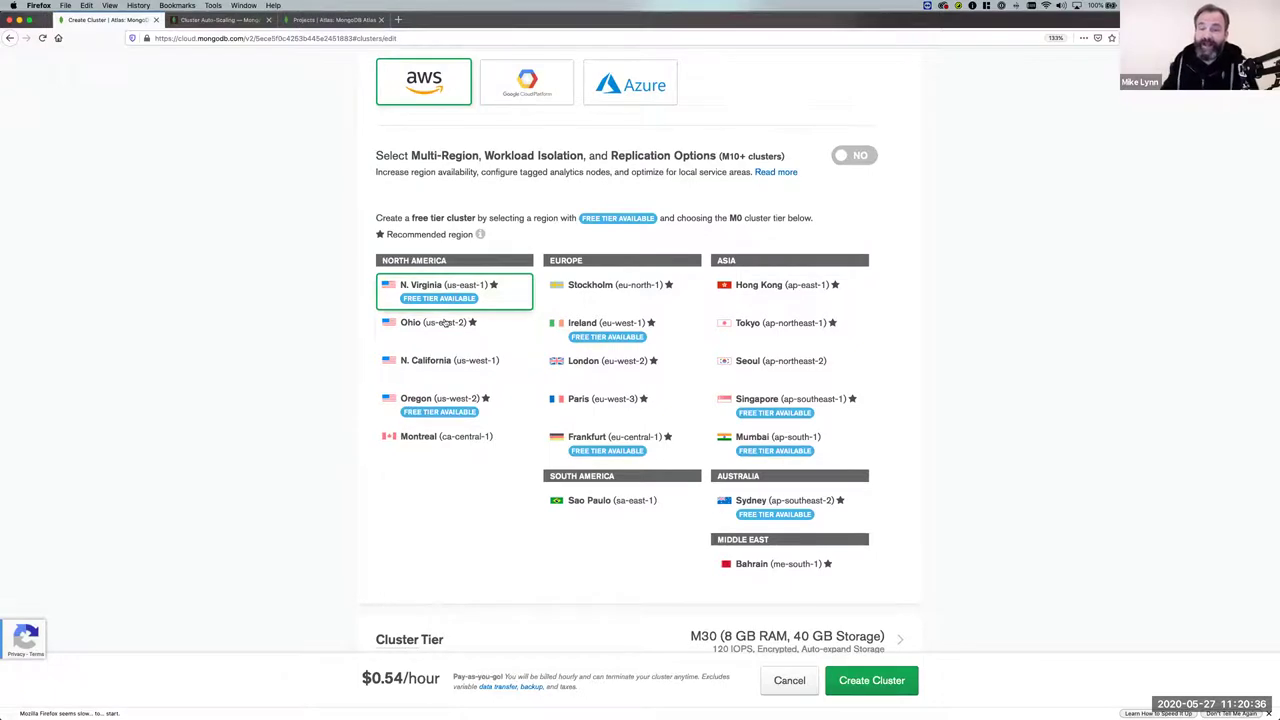
pyautogui.scroll(-3, 465, 311)
pyautogui.scroll(-3, 465, 311)
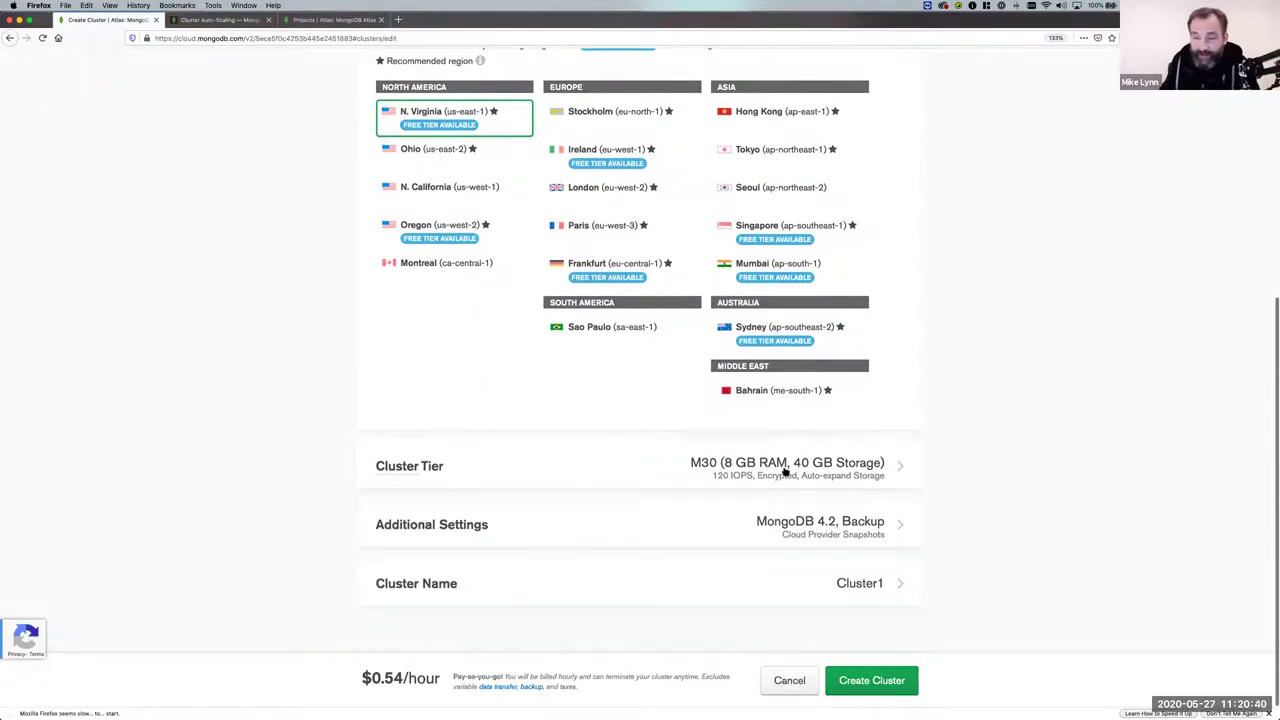
# Expand the Cluster Tier table and review shared and dedicated tiers, with M30 at $0.54/hr.
pyautogui.click(786, 471)
pyautogui.scroll(-1, 453, 316)
pyautogui.scroll(-10, 453, 316)
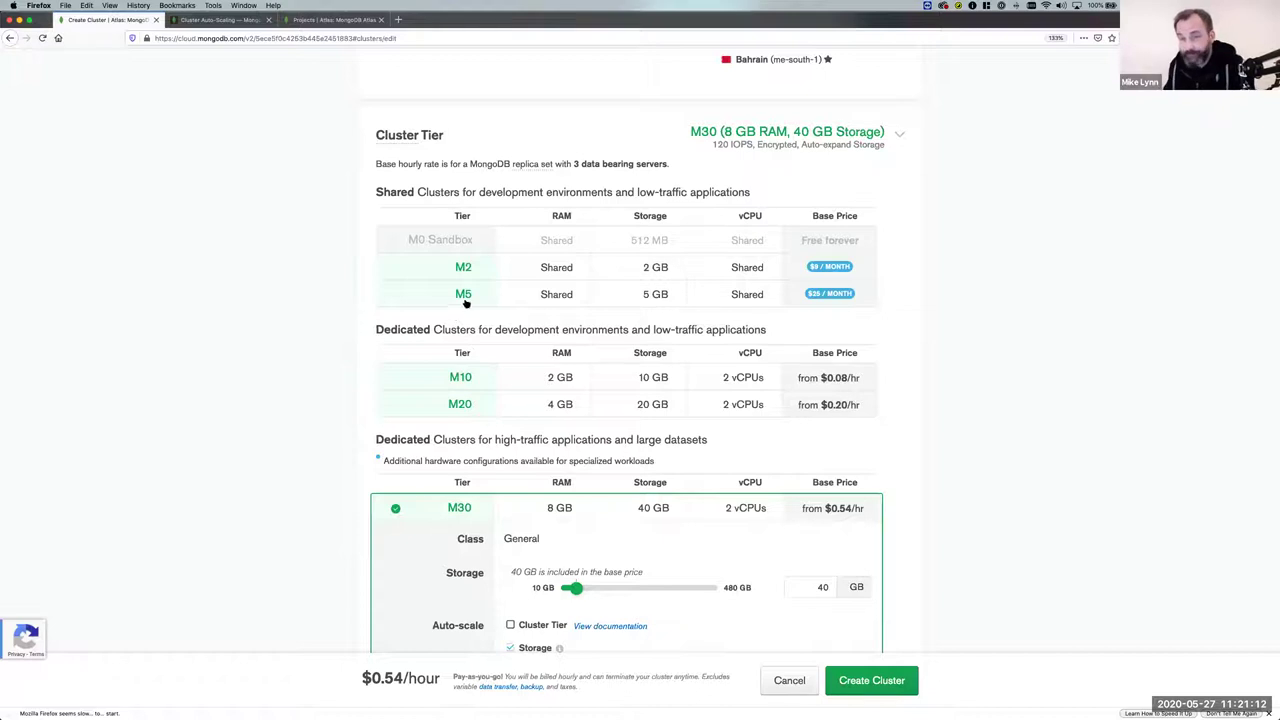
pyautogui.scroll(-2, 641, 338)
pyautogui.scroll(-3, 630, 346)
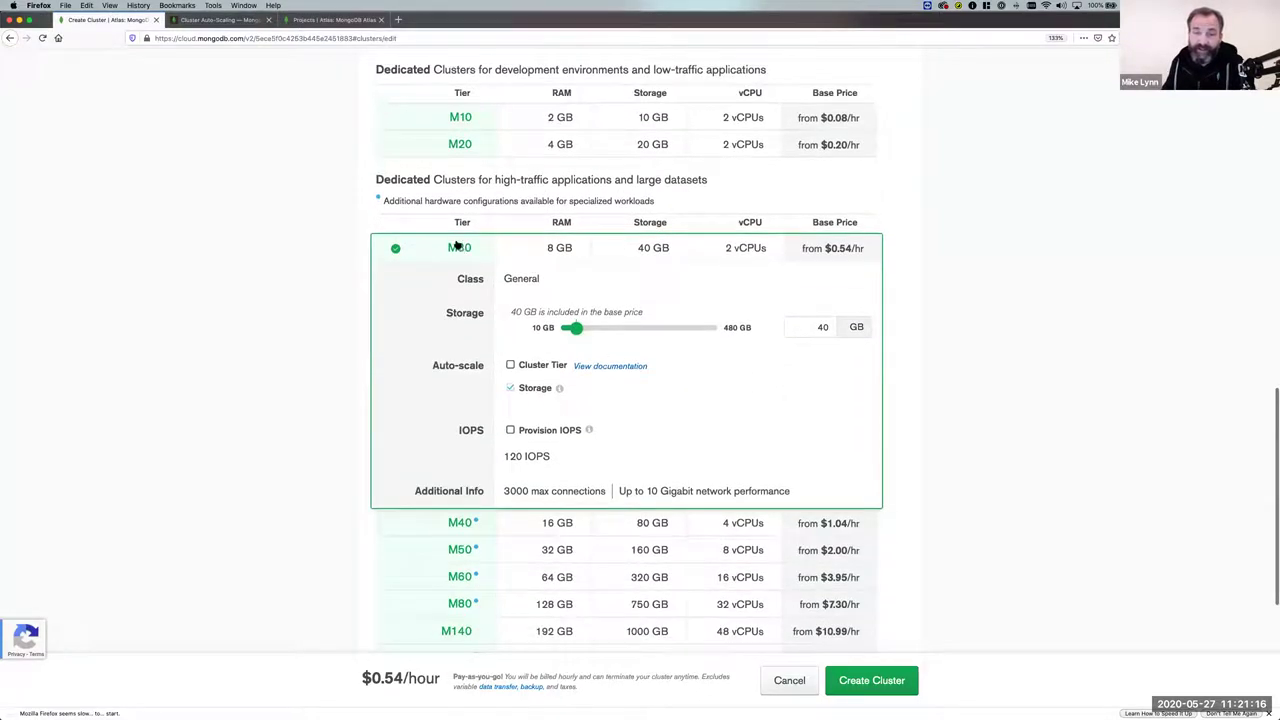
pyautogui.scroll(-1, 458, 252)
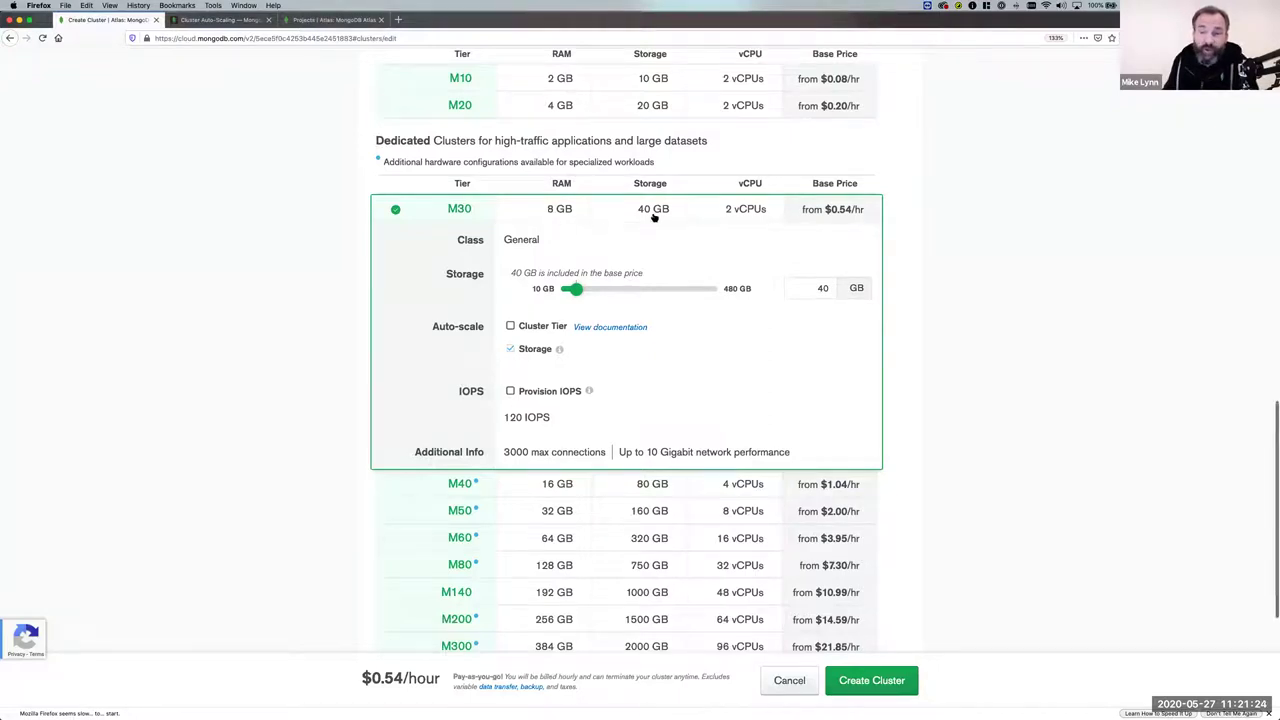
pyautogui.scroll(1, 716, 212)
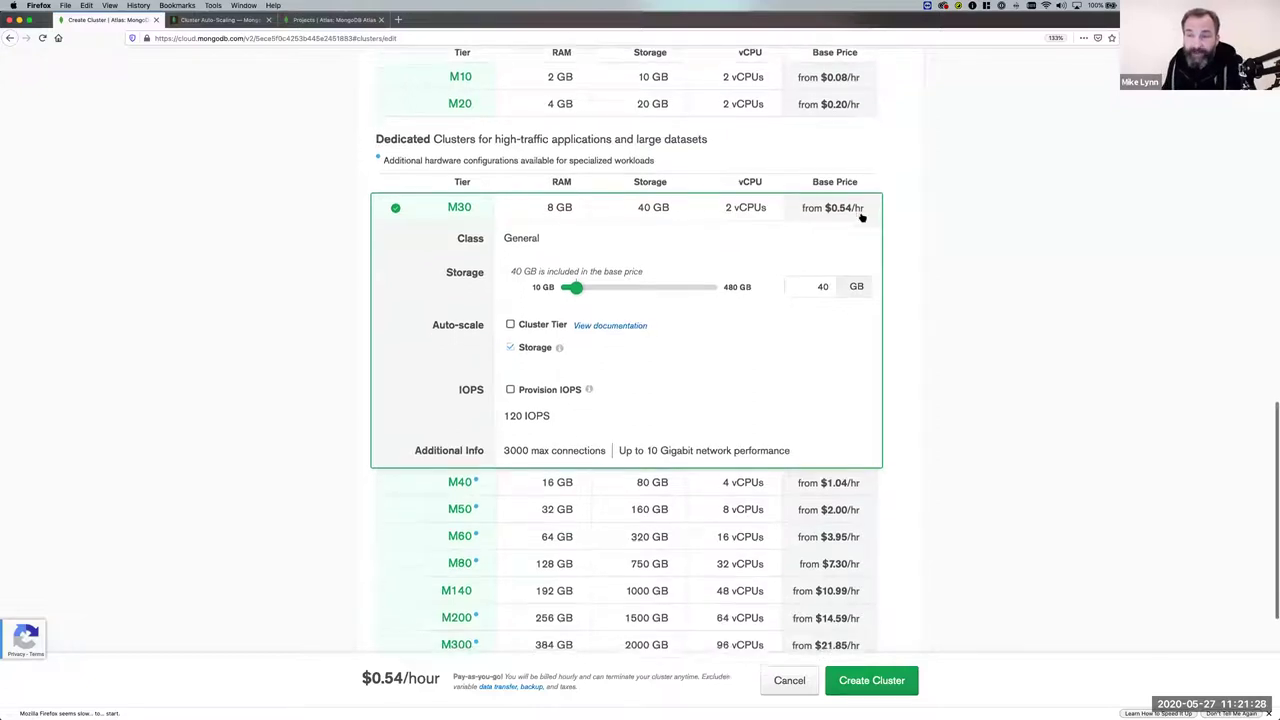
pyautogui.scroll(-1, 862, 214)
pyautogui.scroll(3, 848, 214)
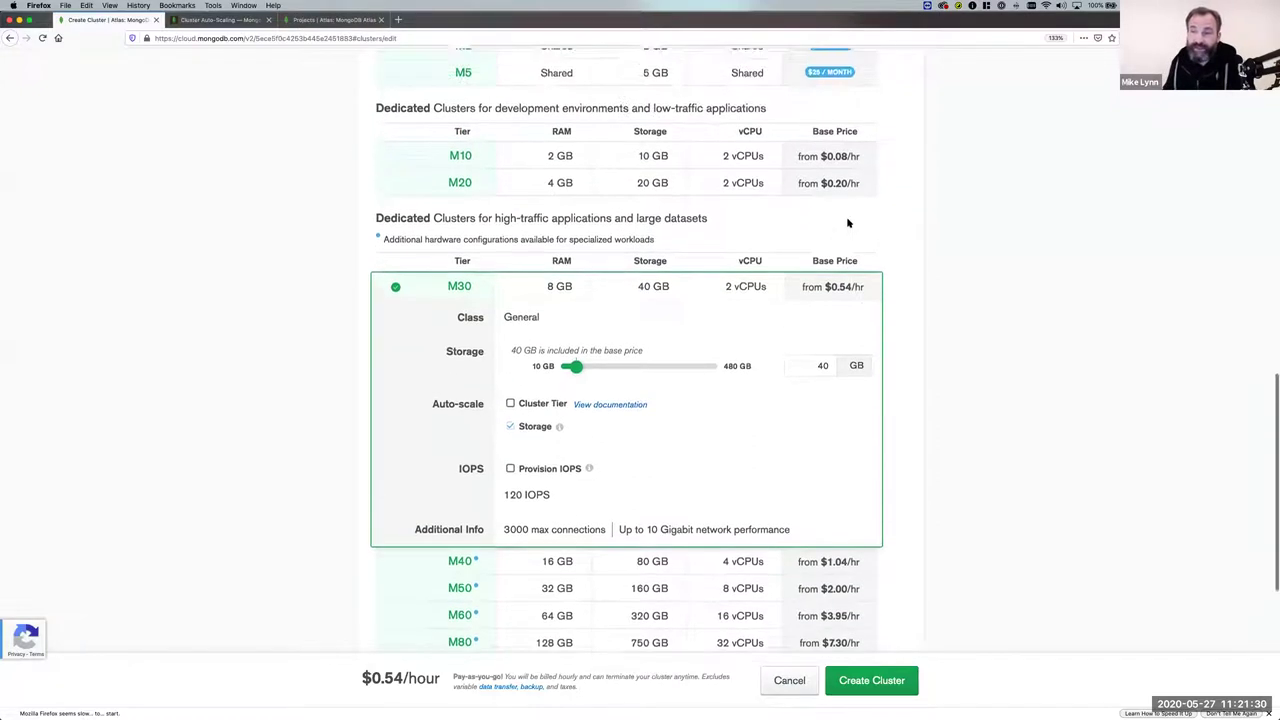
pyautogui.scroll(2, 852, 354)
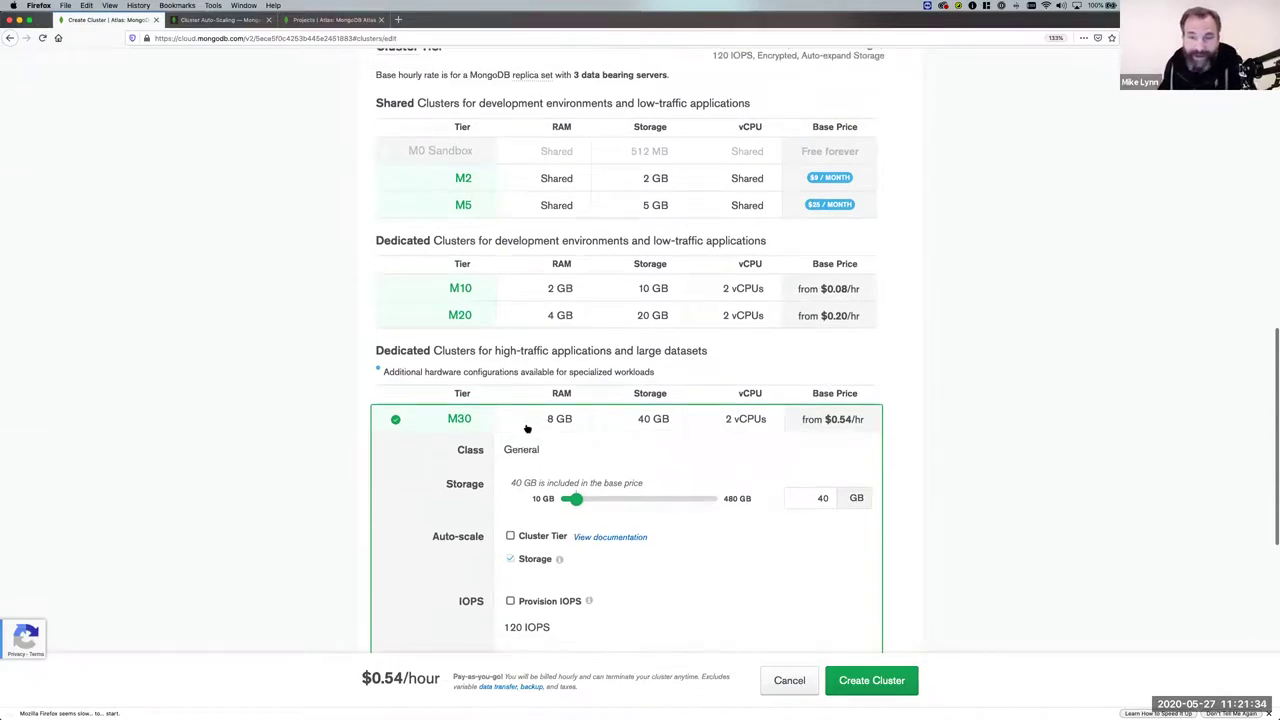
pyautogui.click(462, 289)
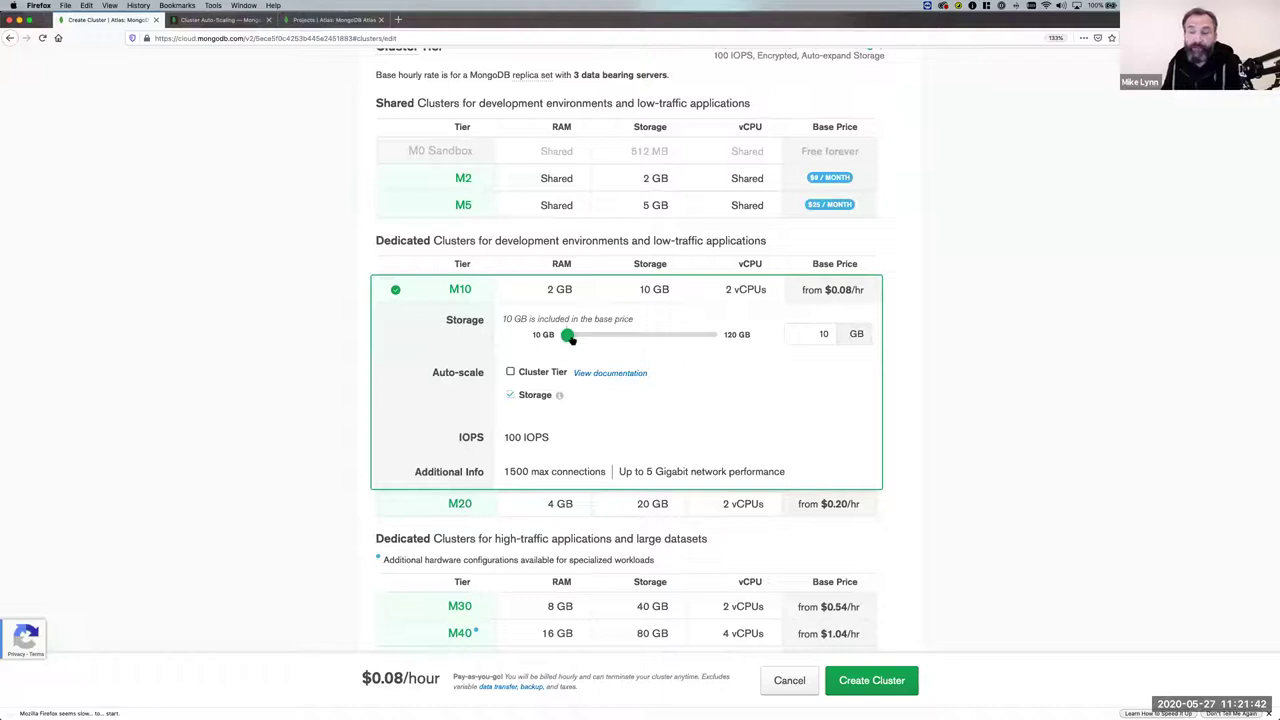
pyautogui.moveTo(571, 339); pyautogui.dragTo(657, 336)
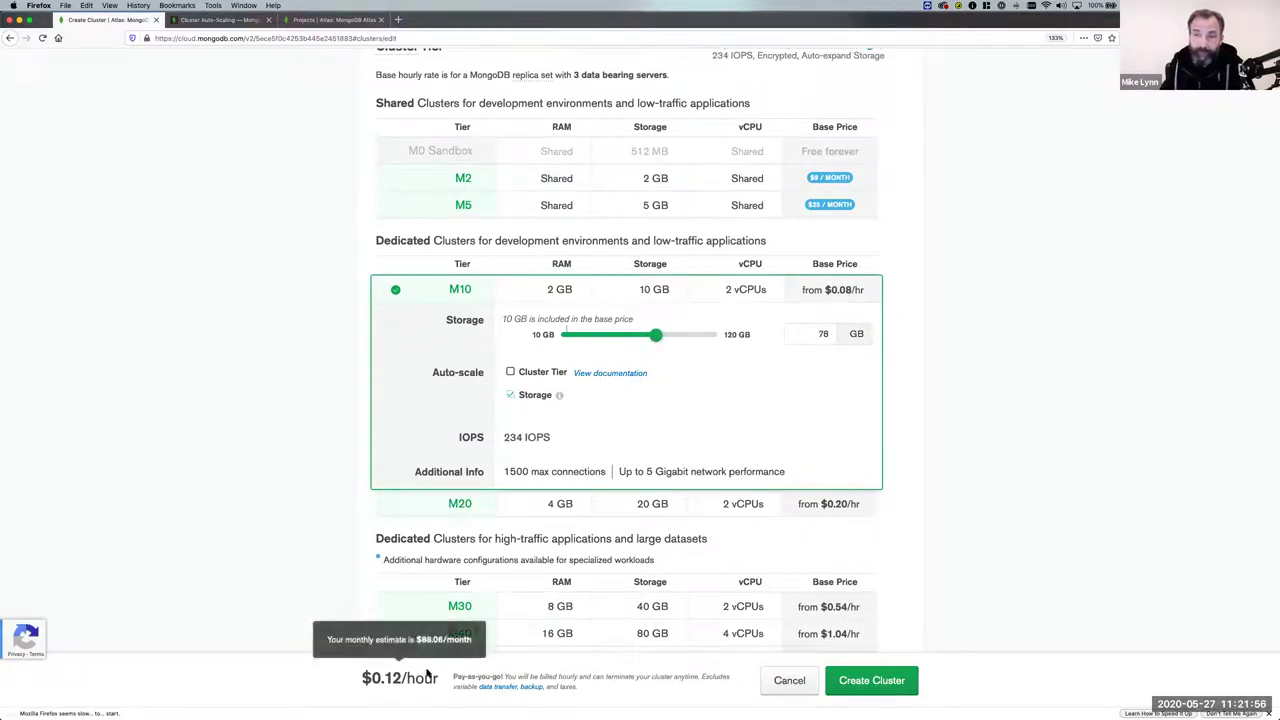
pyautogui.moveTo(389, 675)
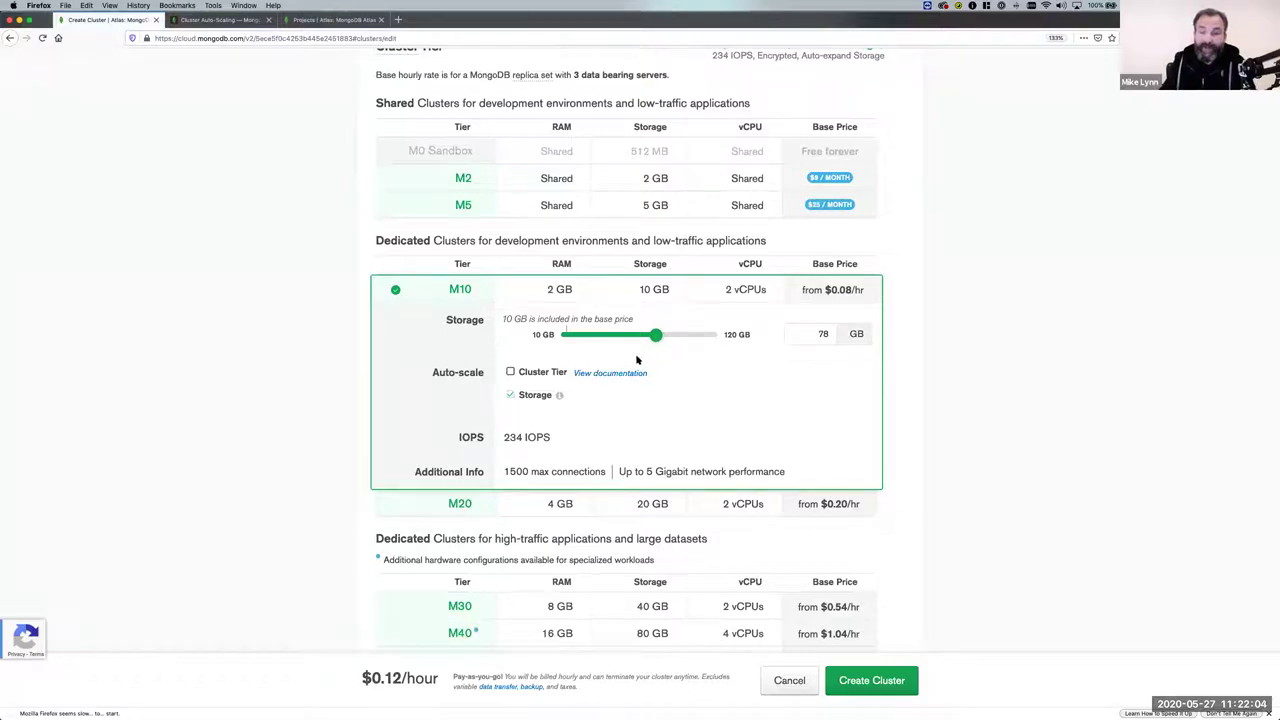
pyautogui.moveTo(655, 335); pyautogui.dragTo(556, 342)
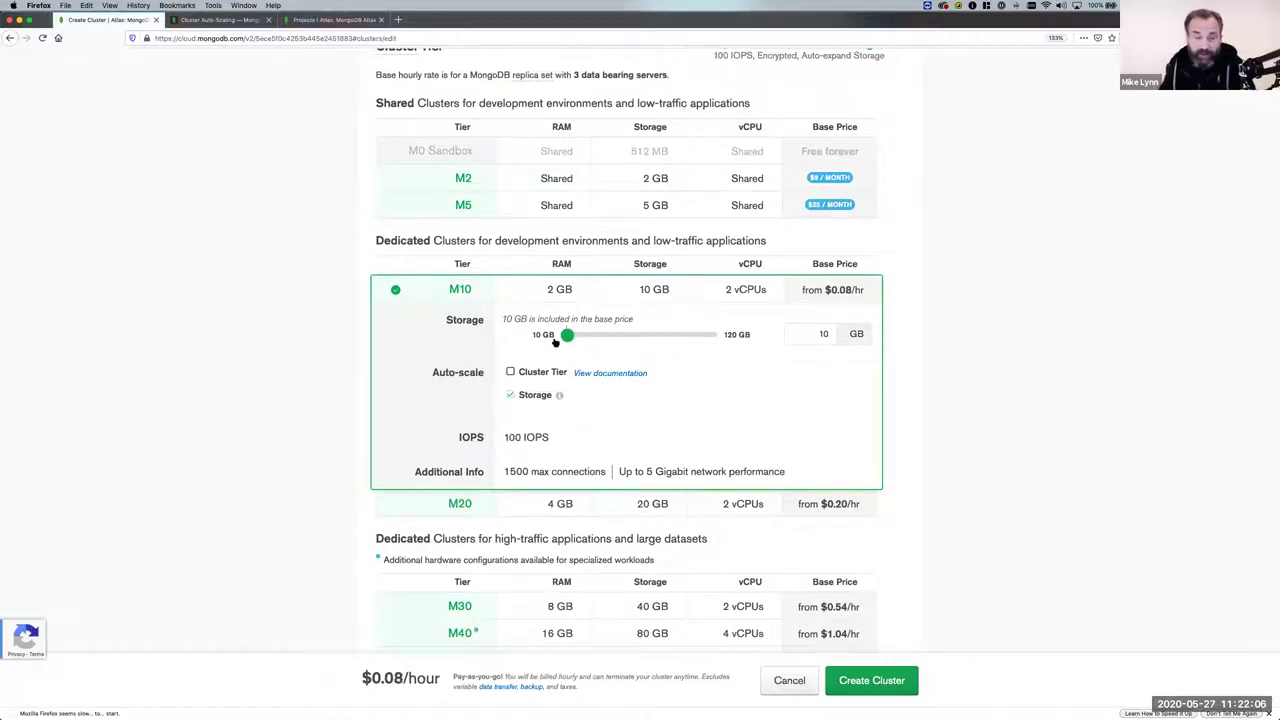
pyautogui.scroll(-4, 643, 418)
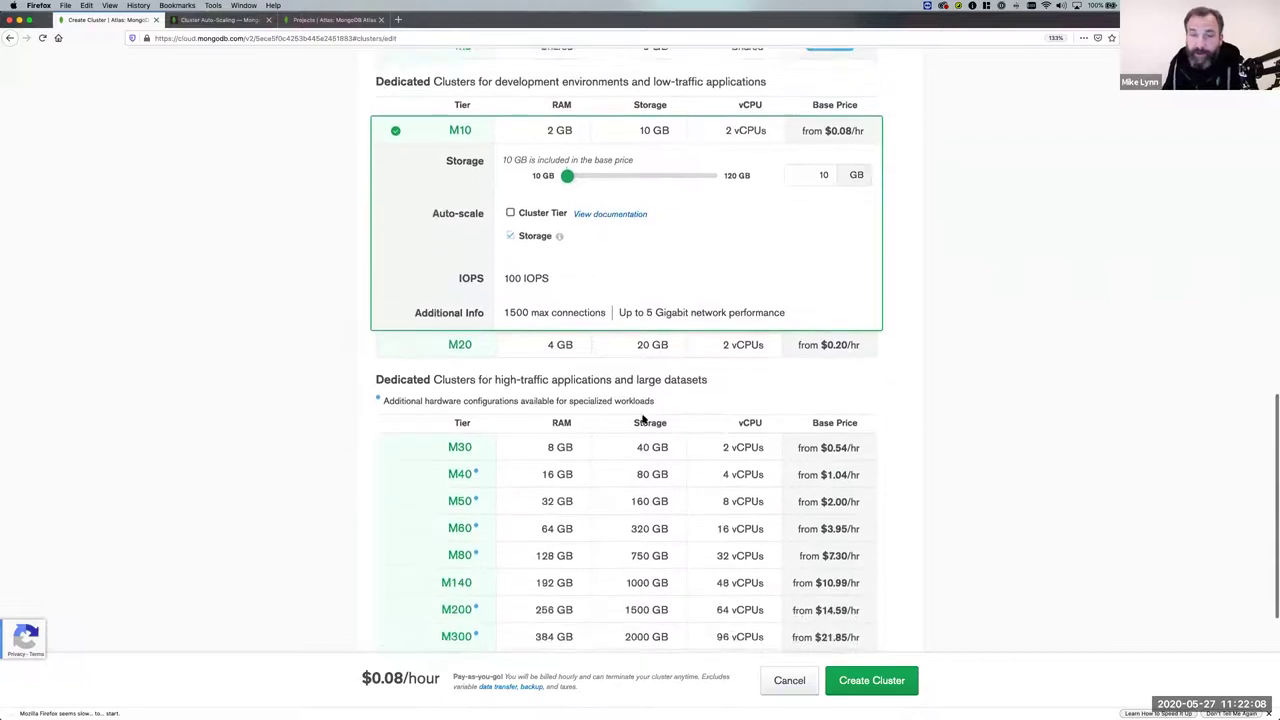
pyautogui.scroll(-2, 643, 418)
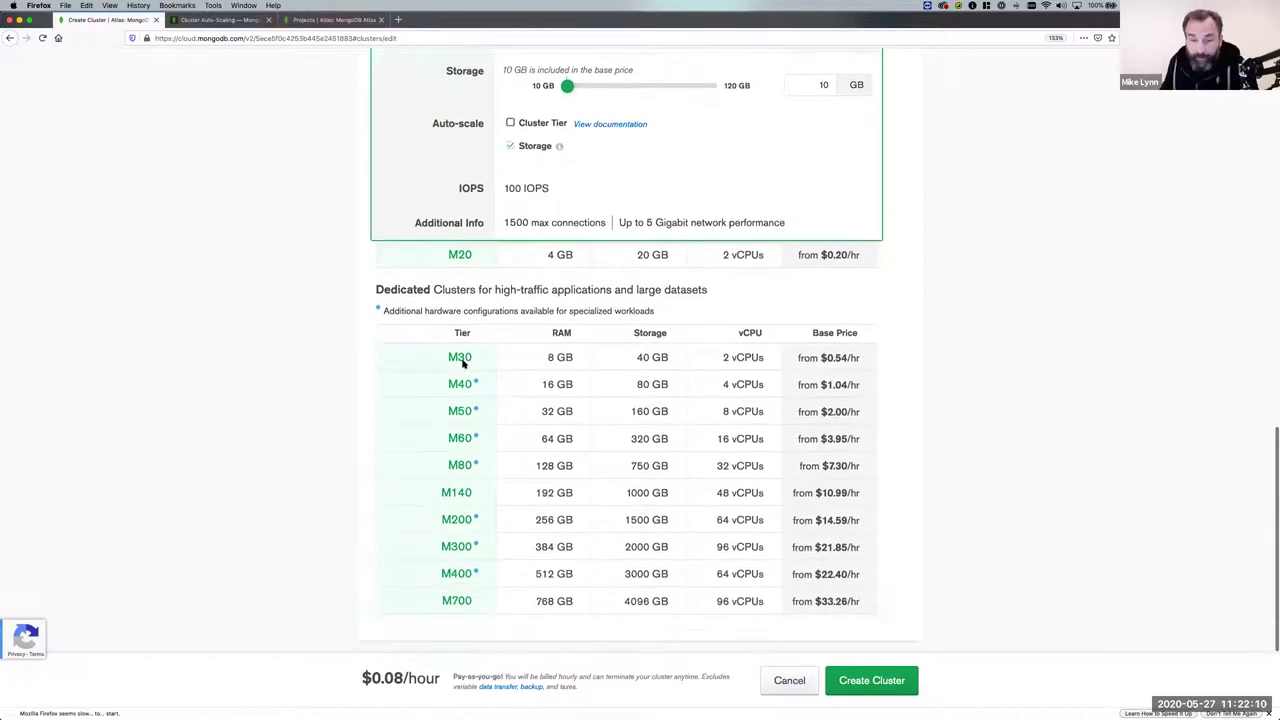
pyautogui.click(460, 357)
pyautogui.scroll(-1, 658, 487)
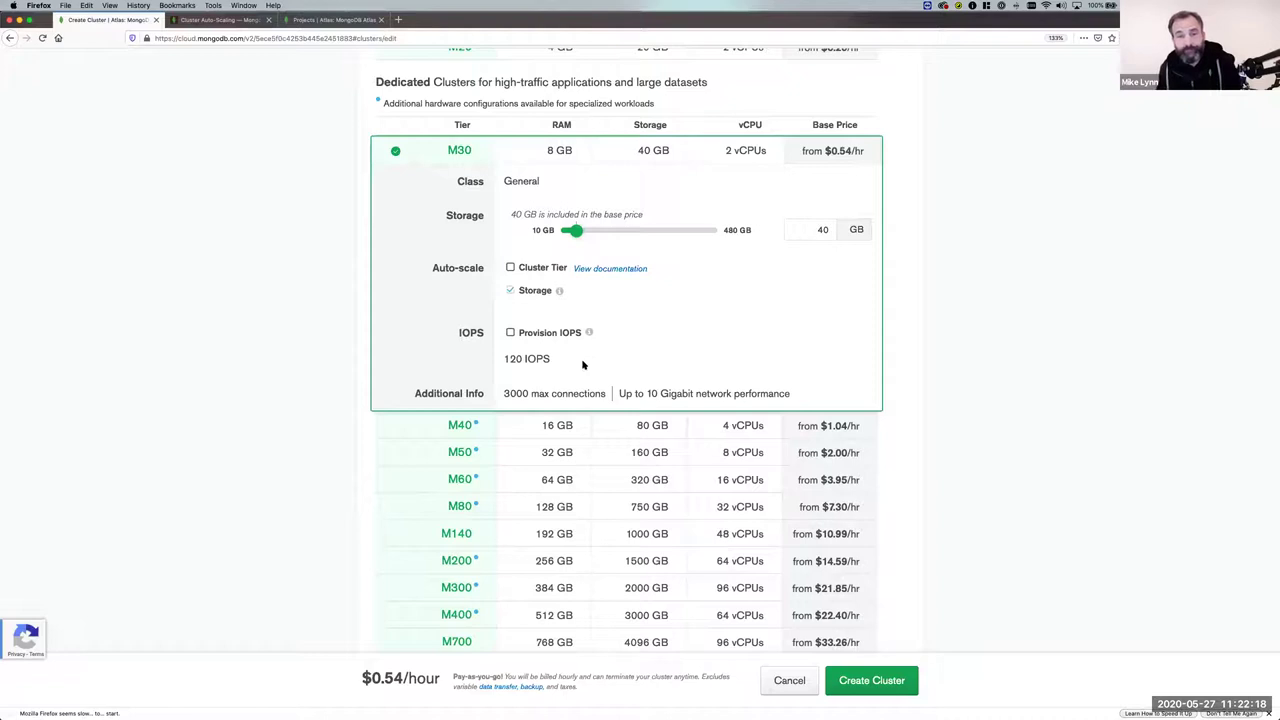
# Turn on cluster-tier auto-scaling and allow the cluster to be scaled down.
pyautogui.click(510, 267)
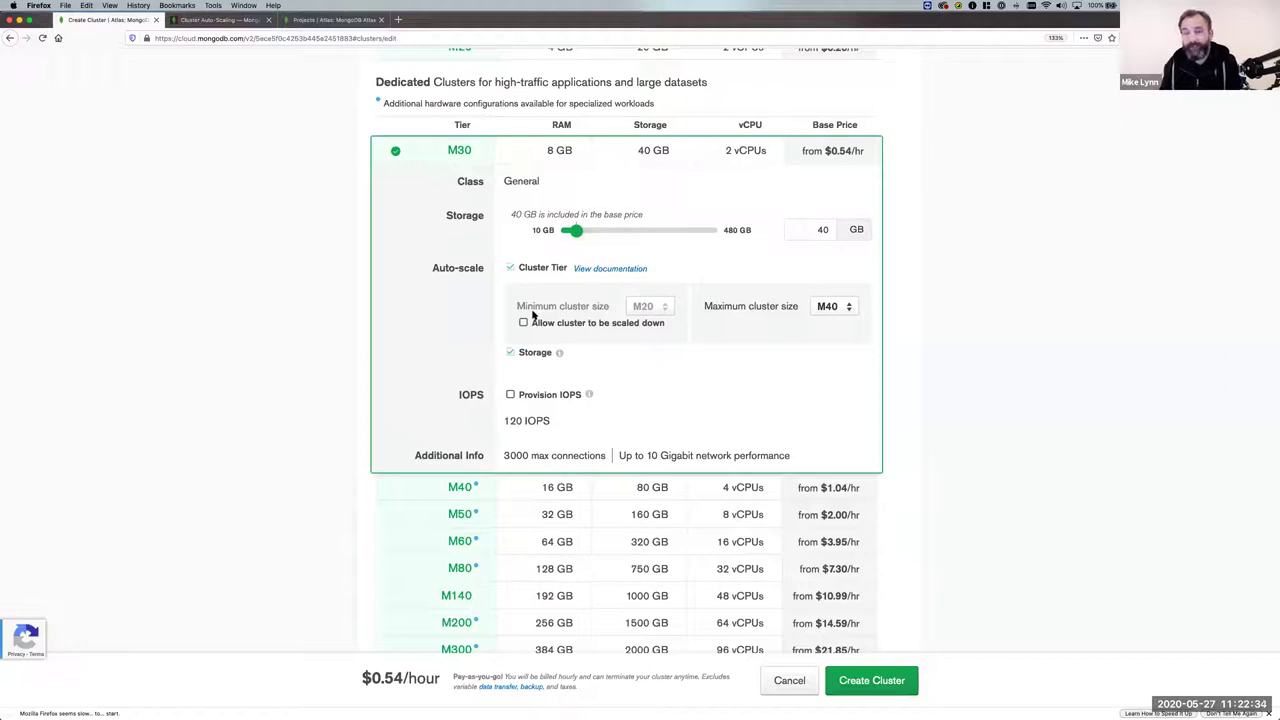
pyautogui.click(524, 322)
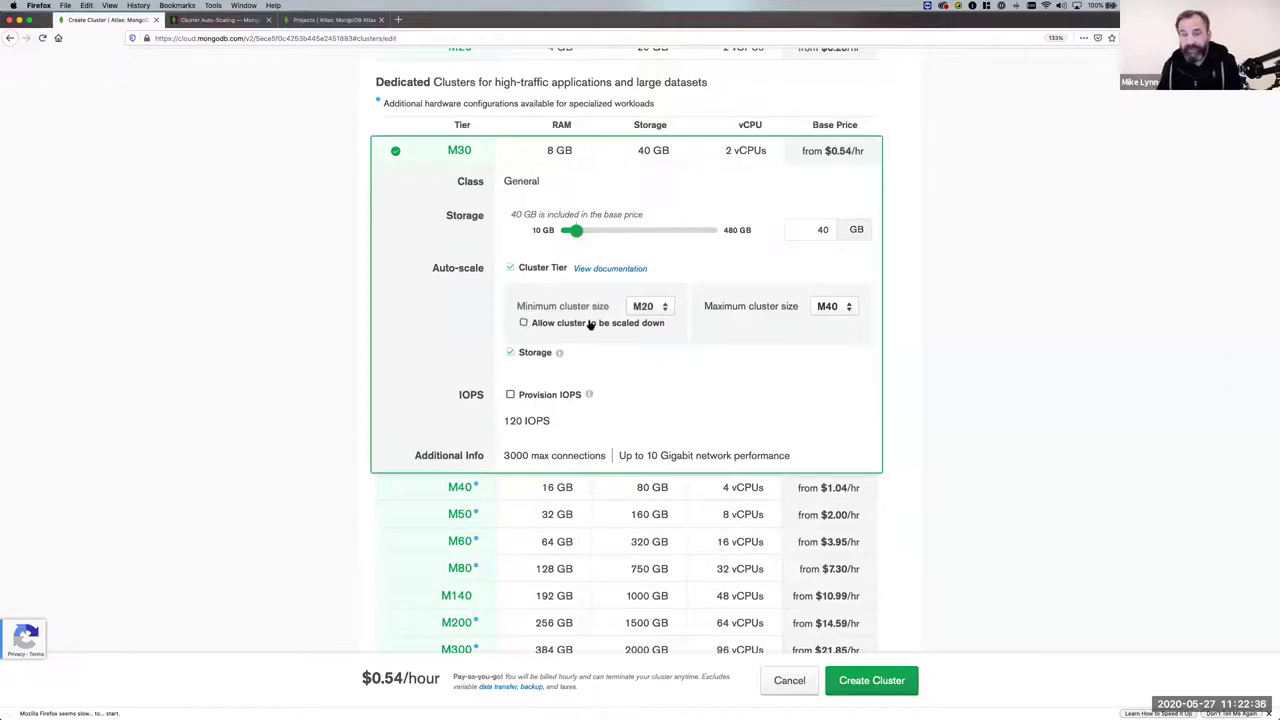
pyautogui.click(660, 309)
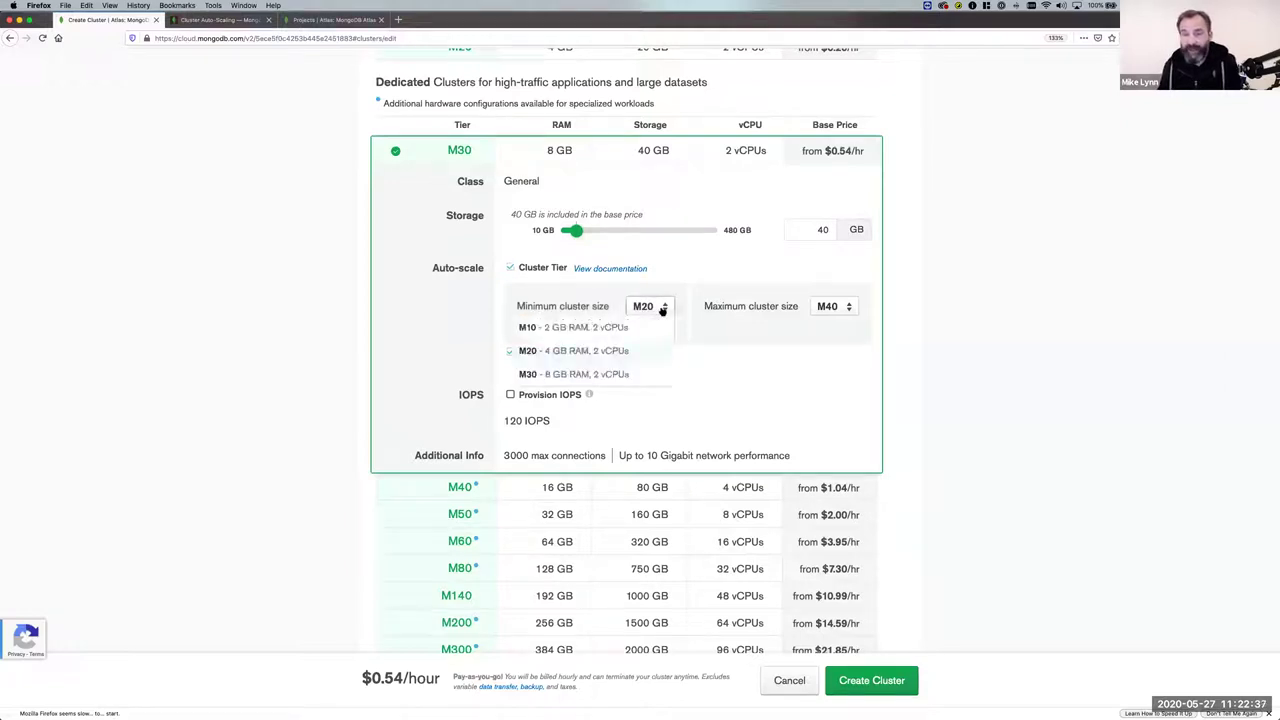
pyautogui.click(570, 354)
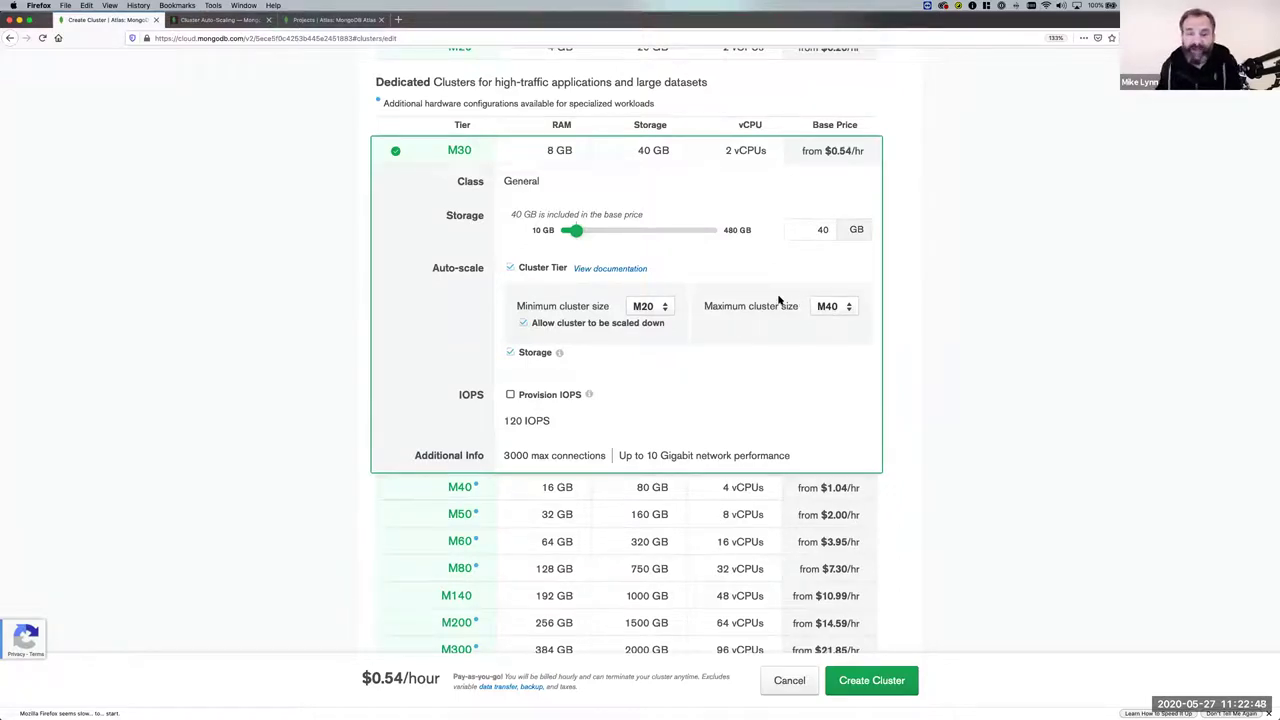
pyautogui.click(823, 307)
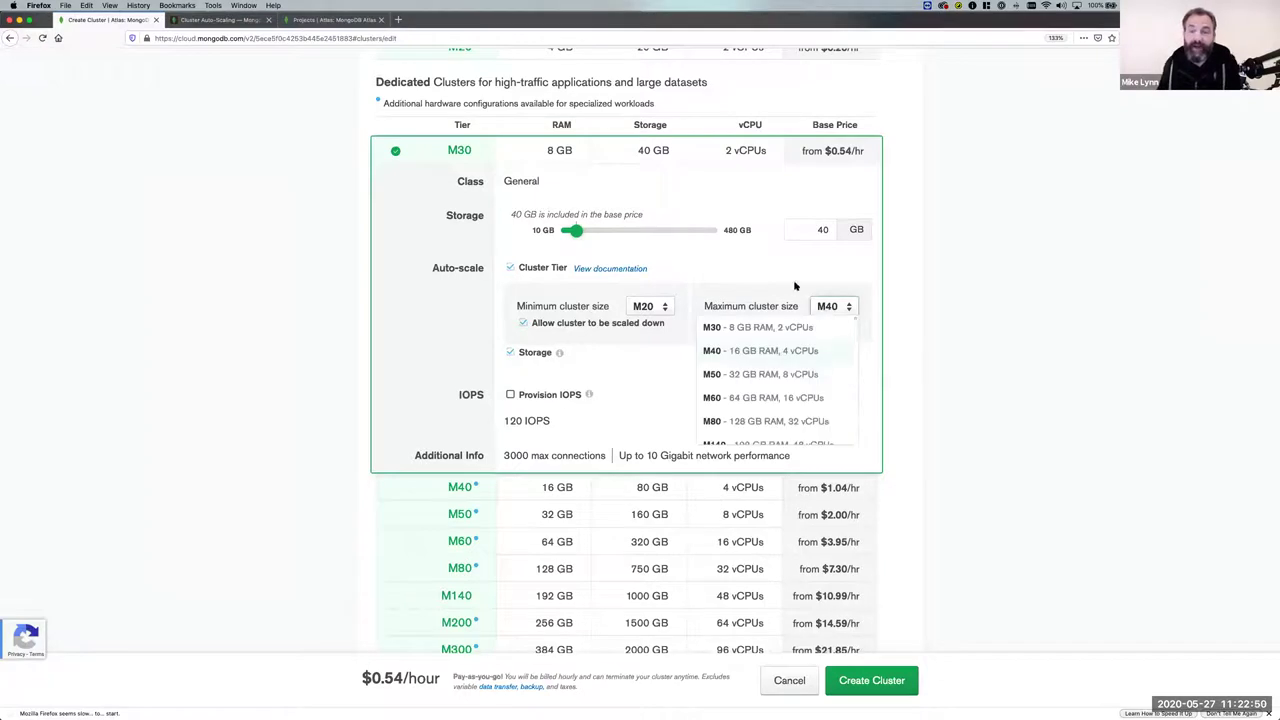
pyautogui.click(795, 287)
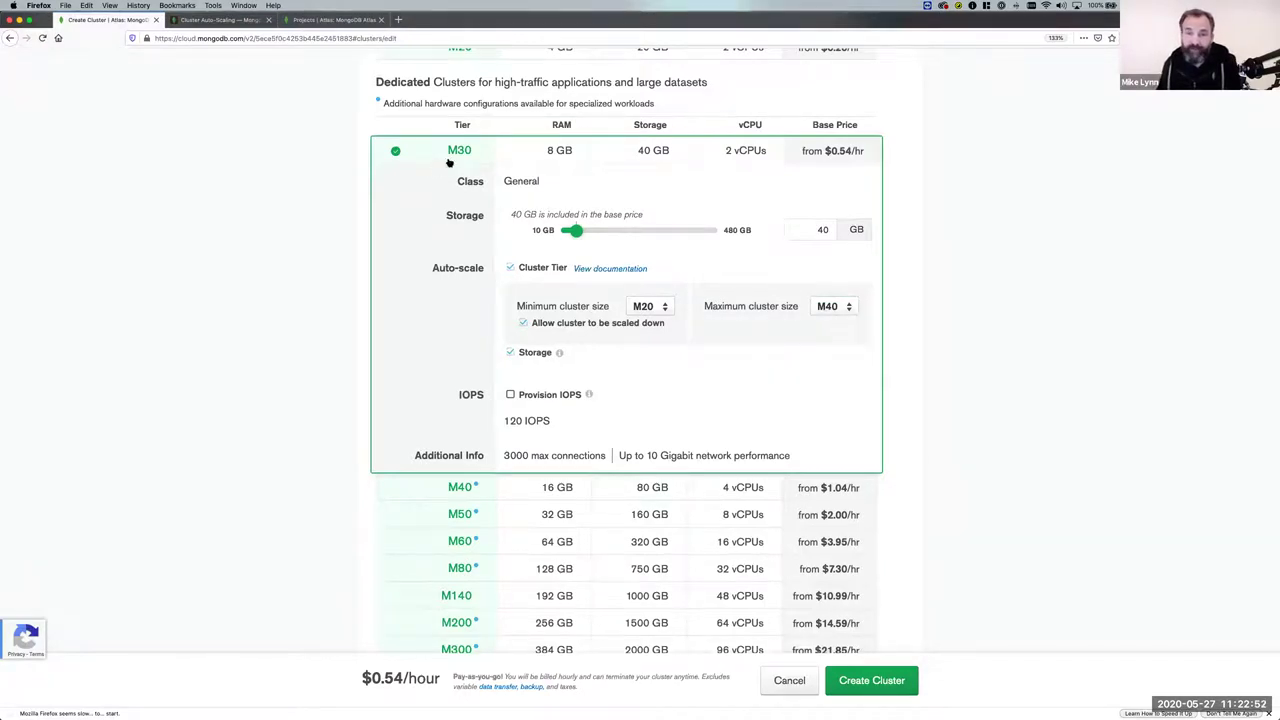
# Set the auto-scaling minimum cluster size to M10 and maximum to M50.
pyautogui.click(648, 304)
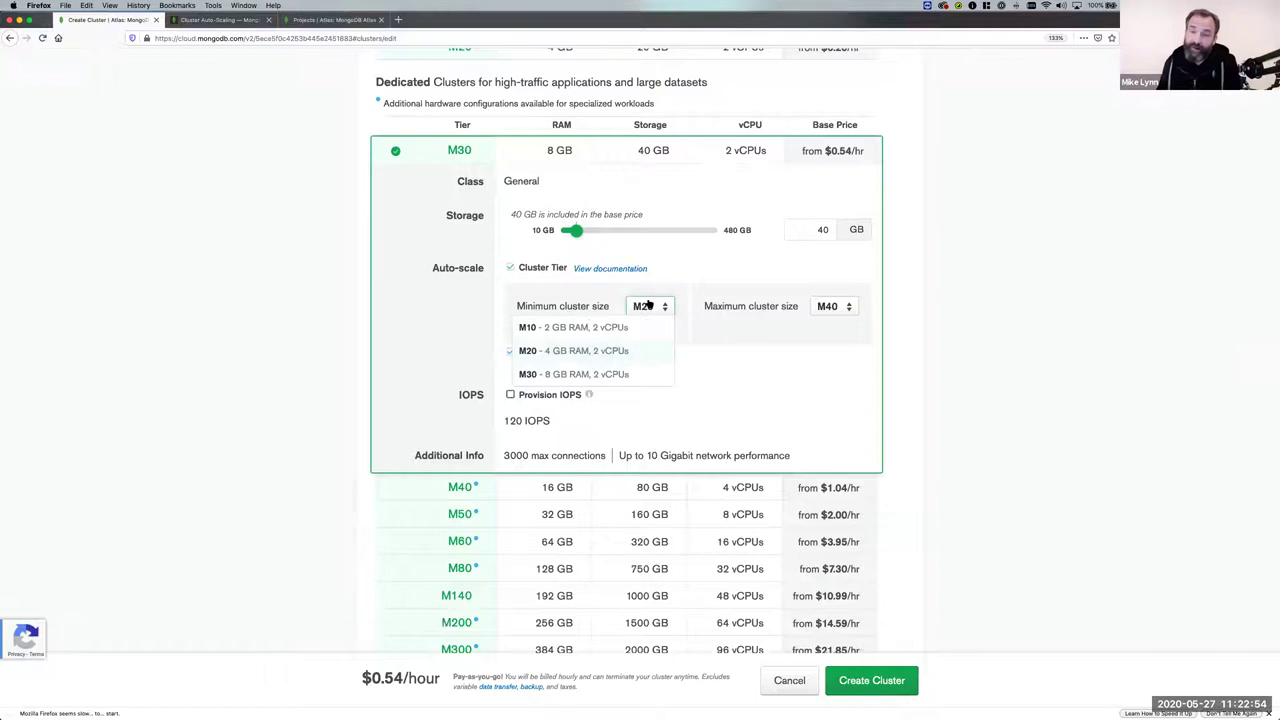
pyautogui.click(550, 327)
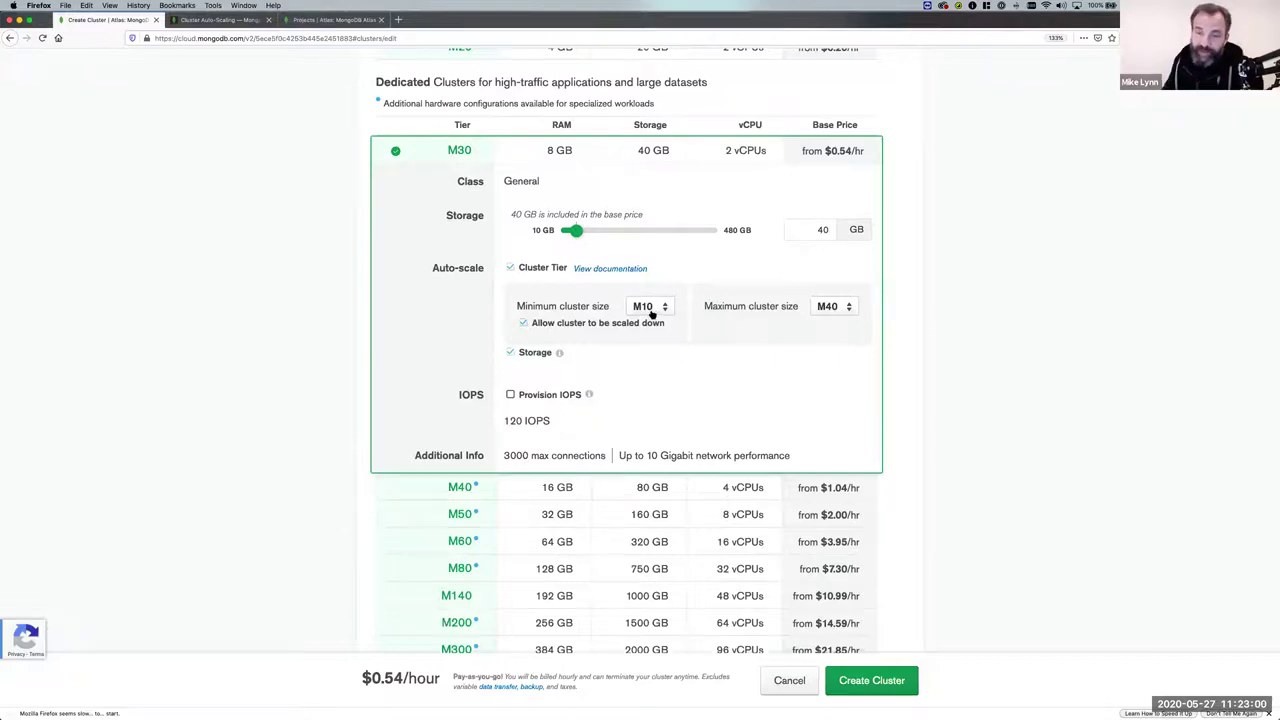
pyautogui.scroll(-1, 838, 309)
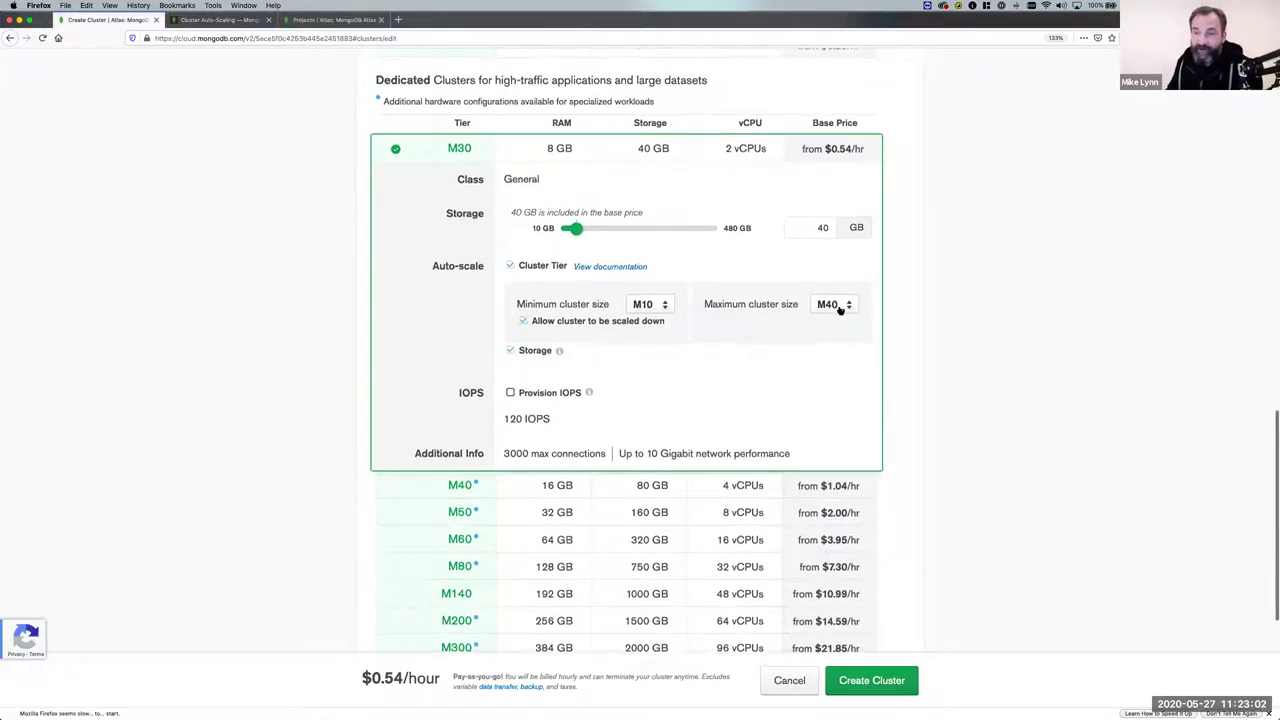
pyautogui.click(838, 309)
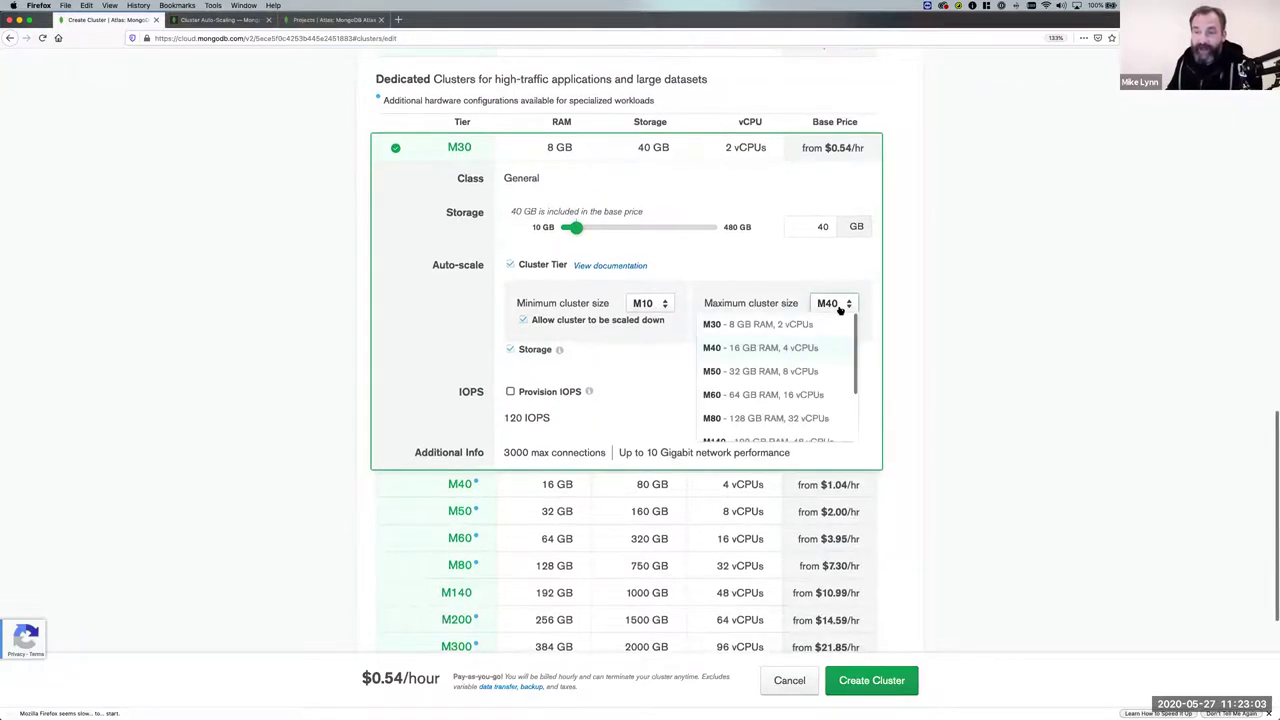
pyautogui.click(771, 372)
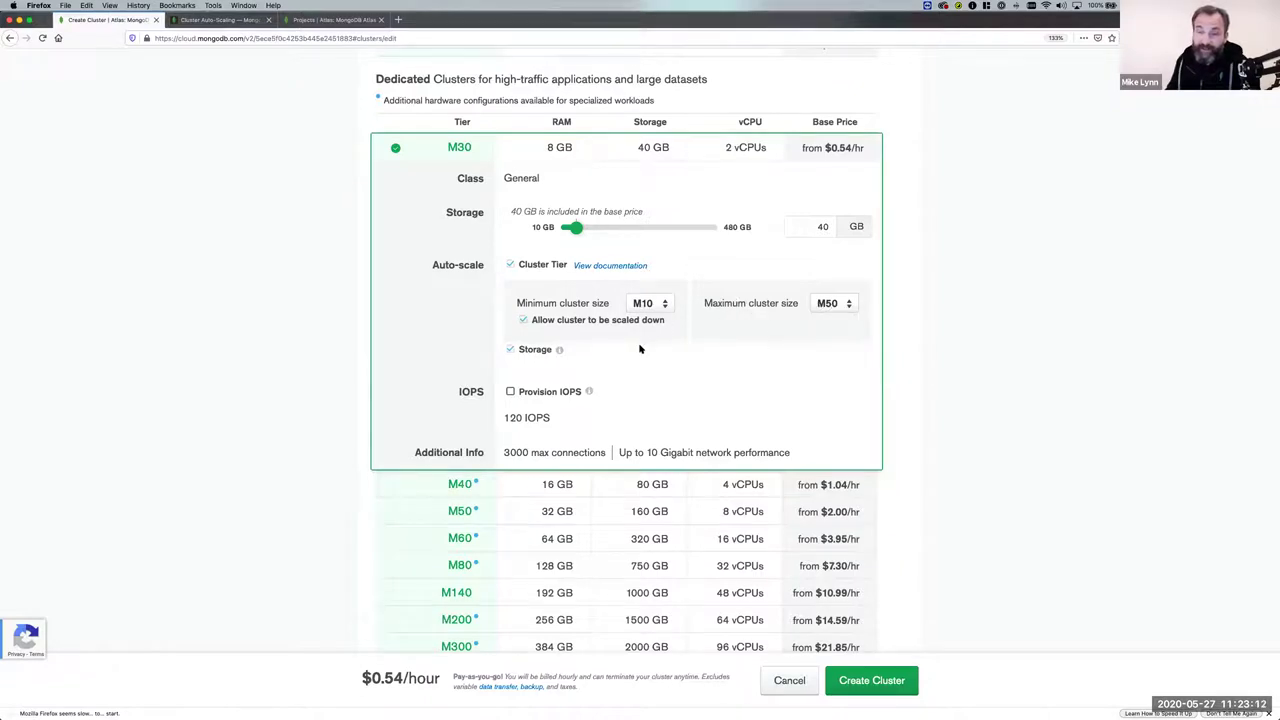
pyautogui.scroll(-1, 636, 350)
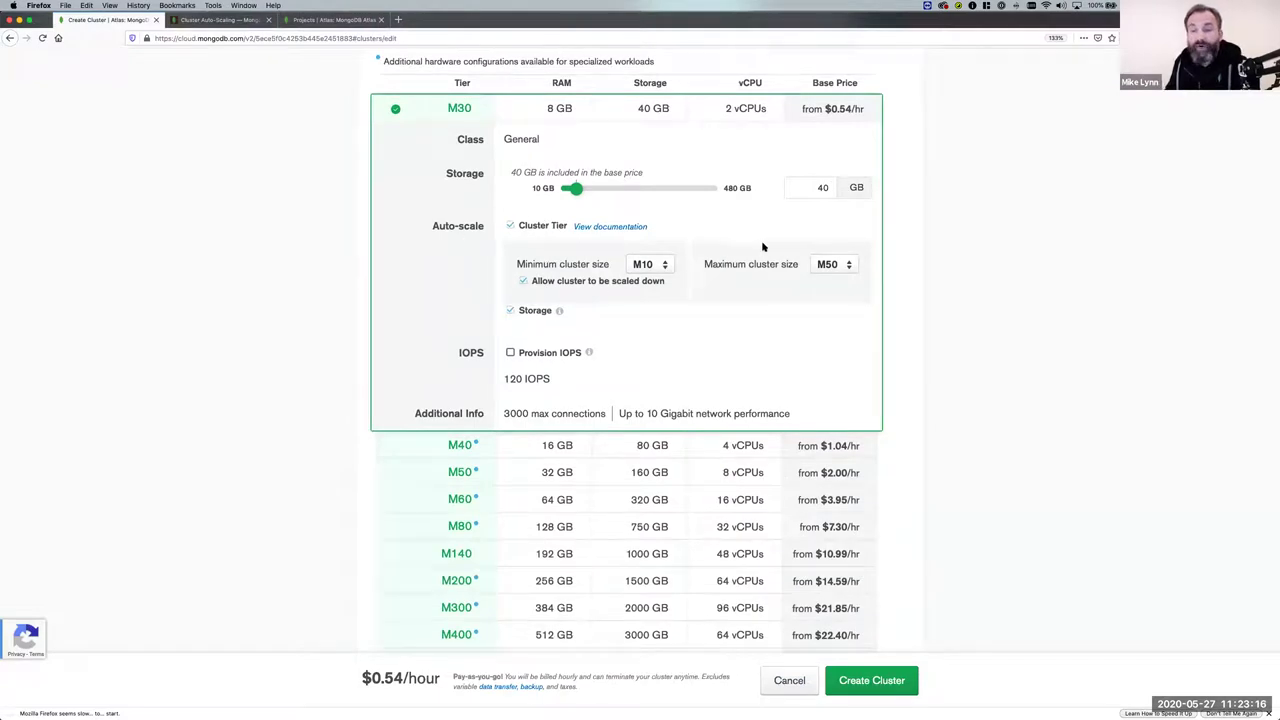
# Open the Cluster Auto-Scaling documentation and highlight the CPU and Memory Utilization metrics.
pyautogui.click(610, 227)
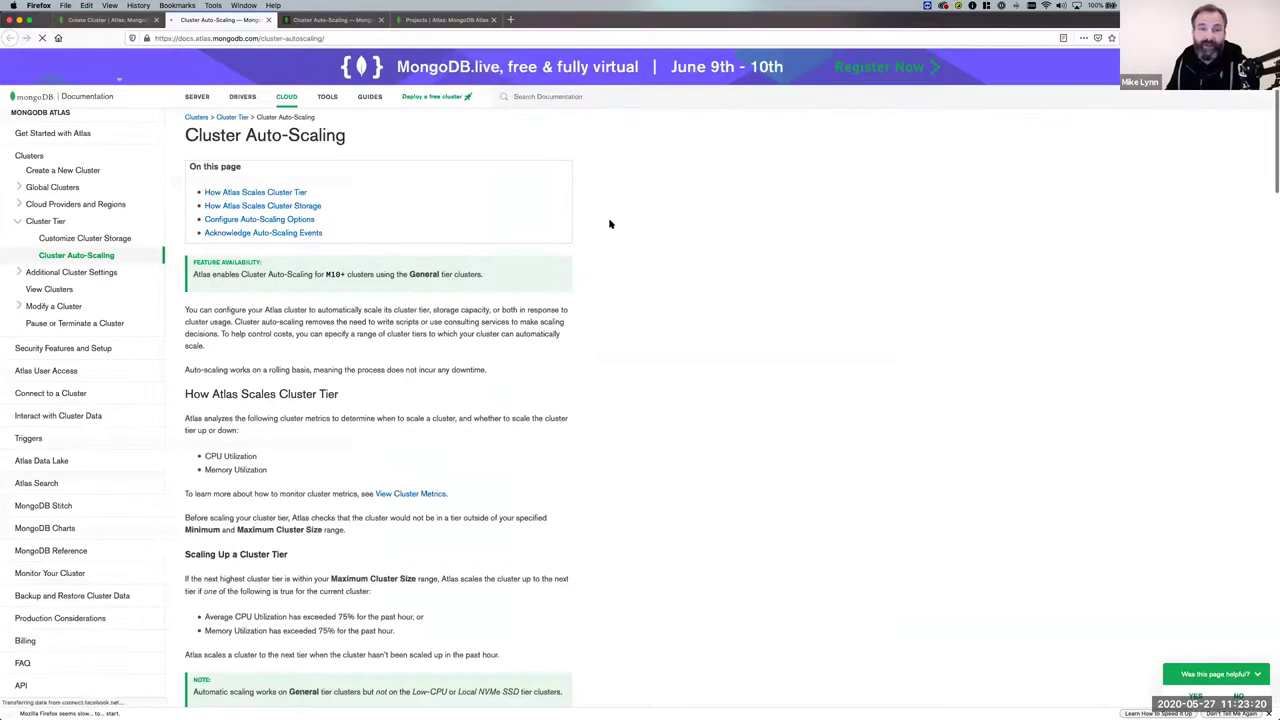
pyautogui.scroll(-5, 266, 134)
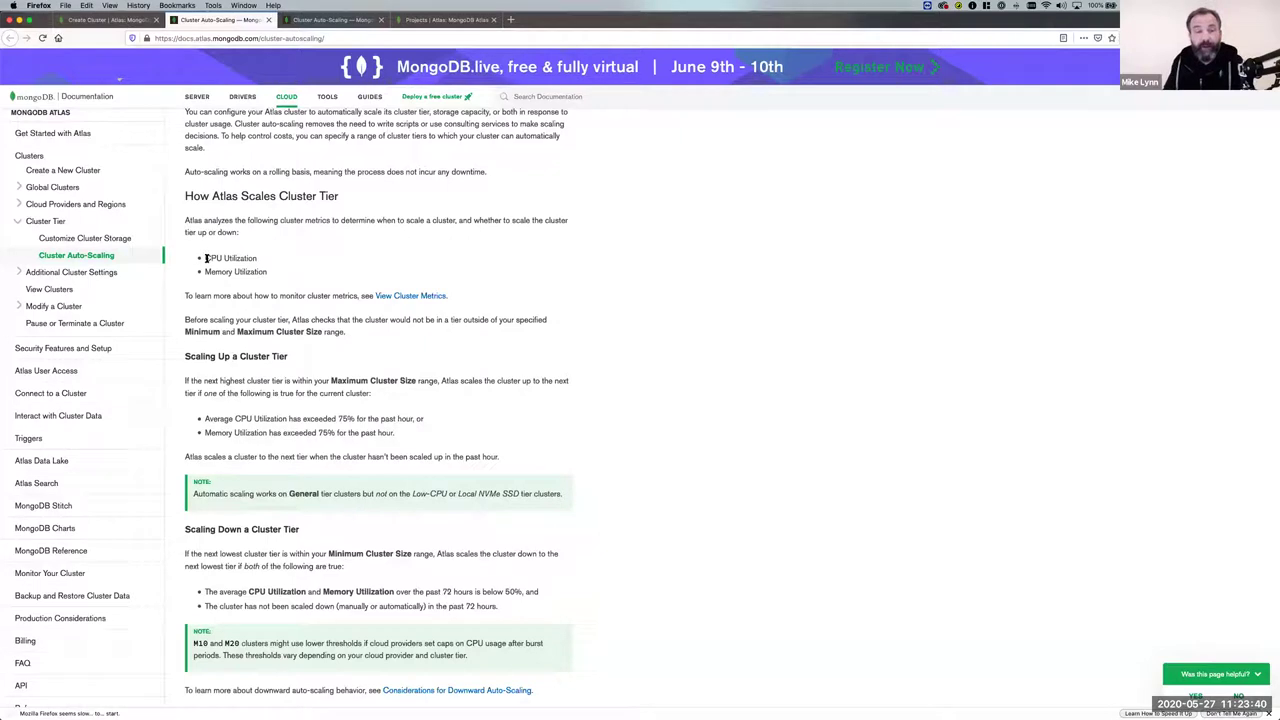
pyautogui.moveTo(205, 258); pyautogui.dragTo(256, 258)
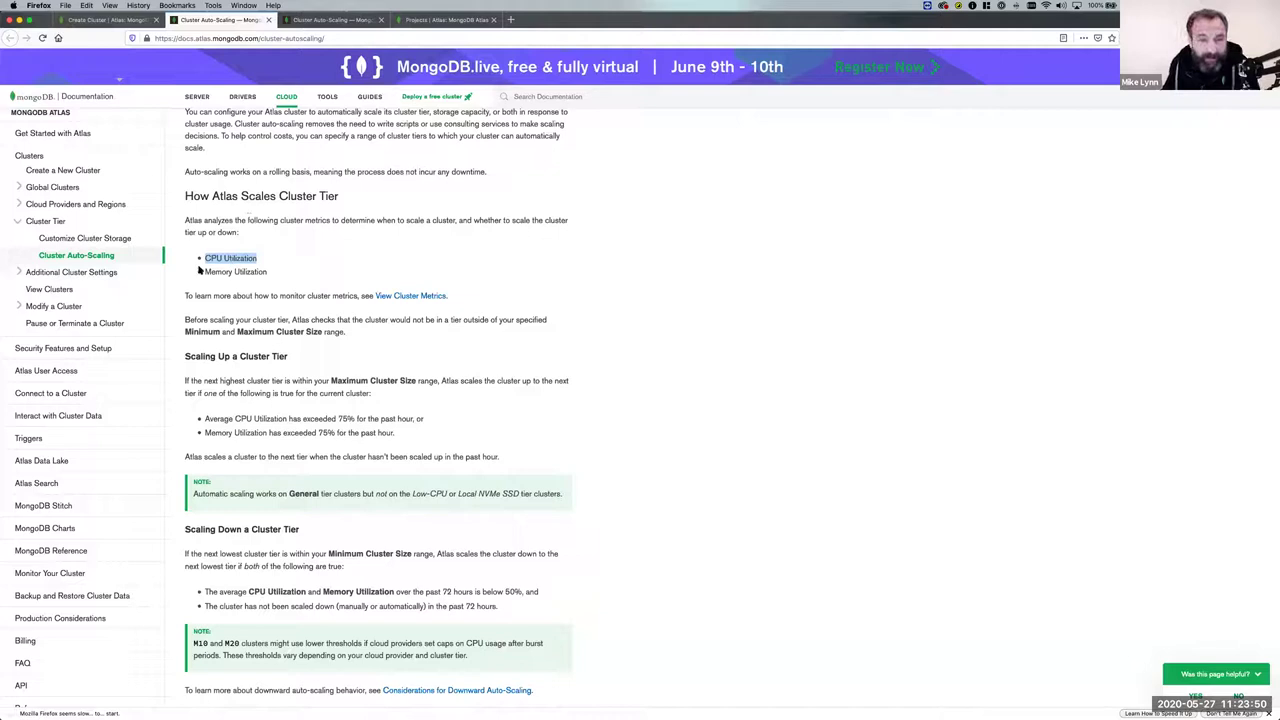
pyautogui.moveTo(201, 271); pyautogui.dragTo(267, 276)
pyautogui.click(268, 276)
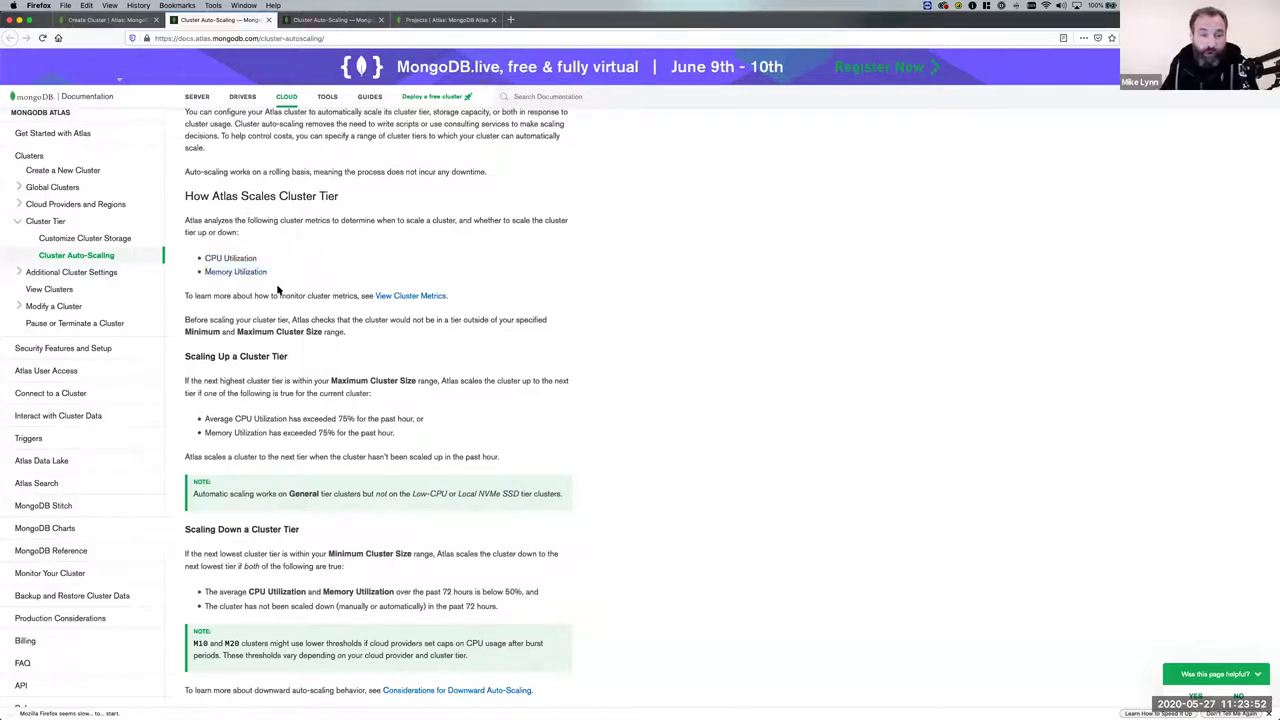
# Read the scale-down utilization conditions, then return to the Create Cluster tab.
pyautogui.scroll(-1, 287, 416)
pyautogui.scroll(-1, 287, 418)
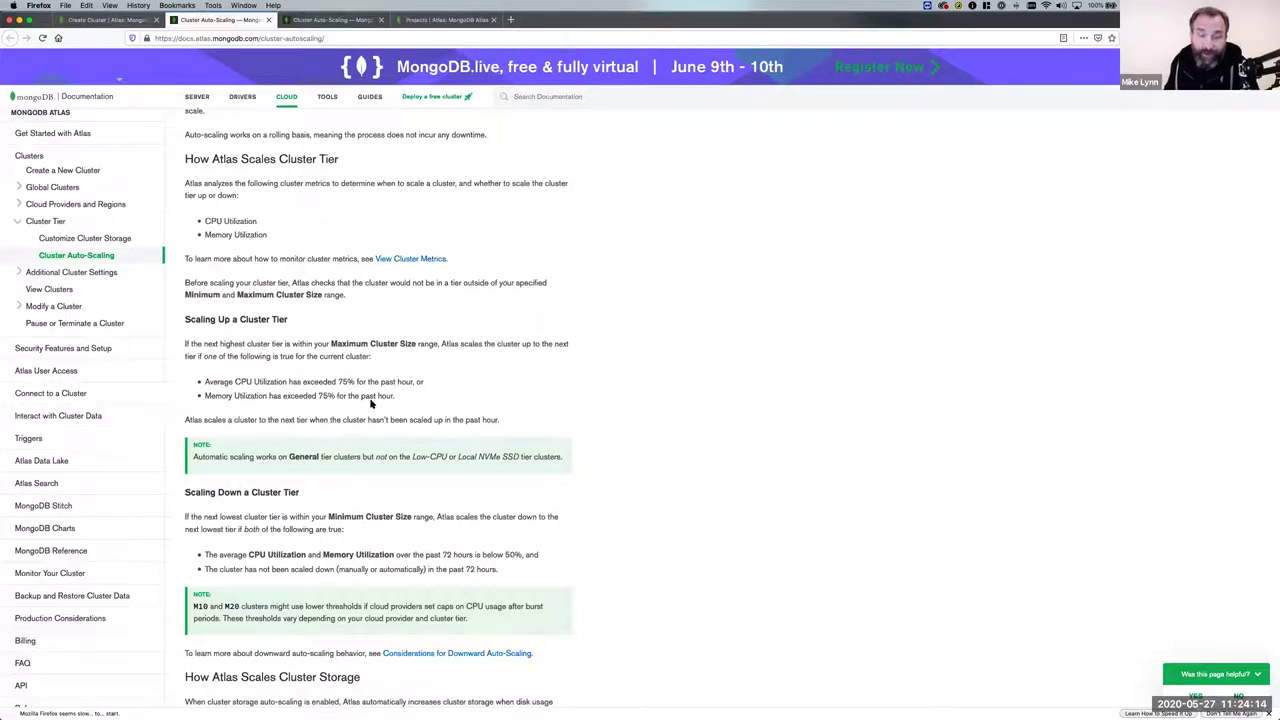
pyautogui.scroll(-1, 376, 397)
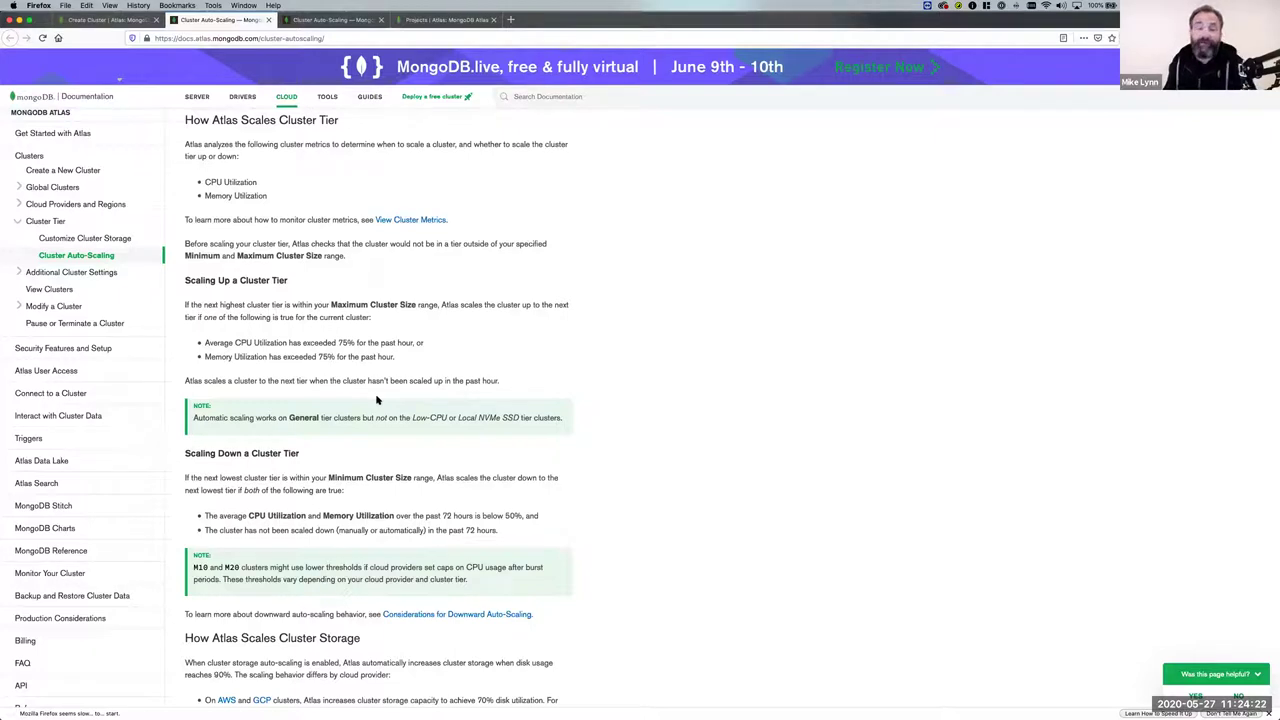
pyautogui.scroll(-3, 329, 392)
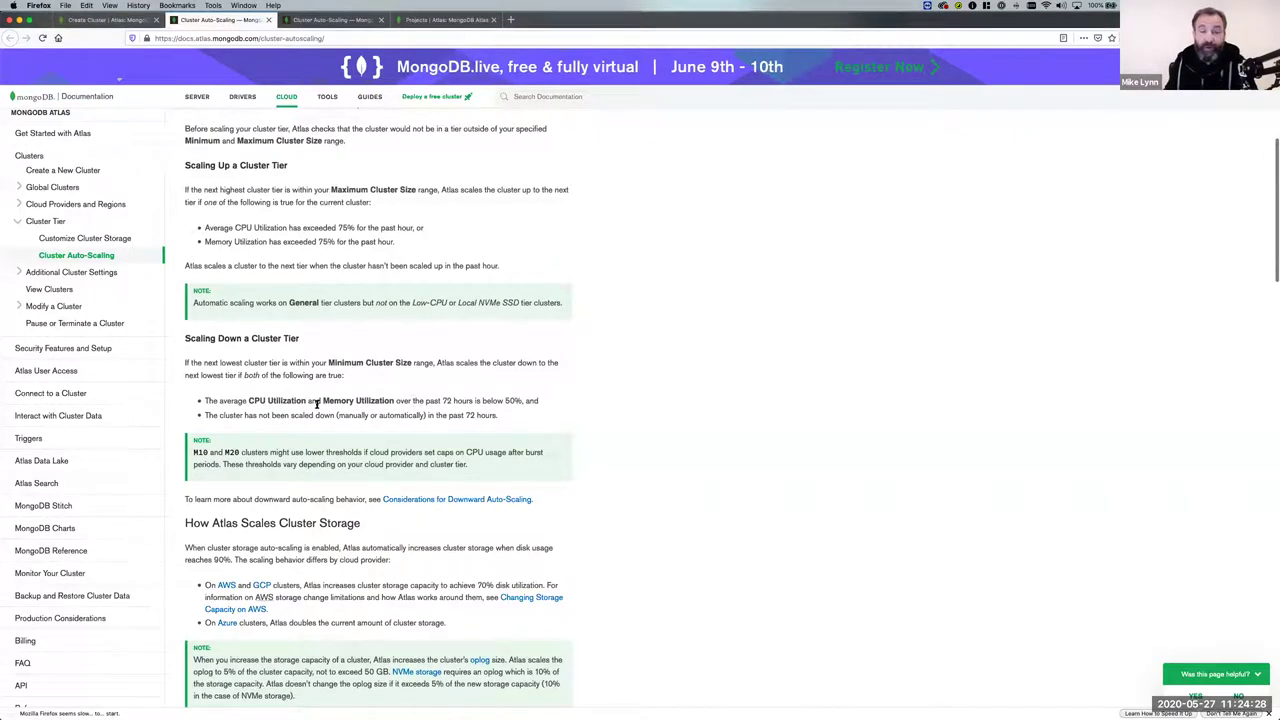
pyautogui.moveTo(248, 400); pyautogui.dragTo(393, 401)
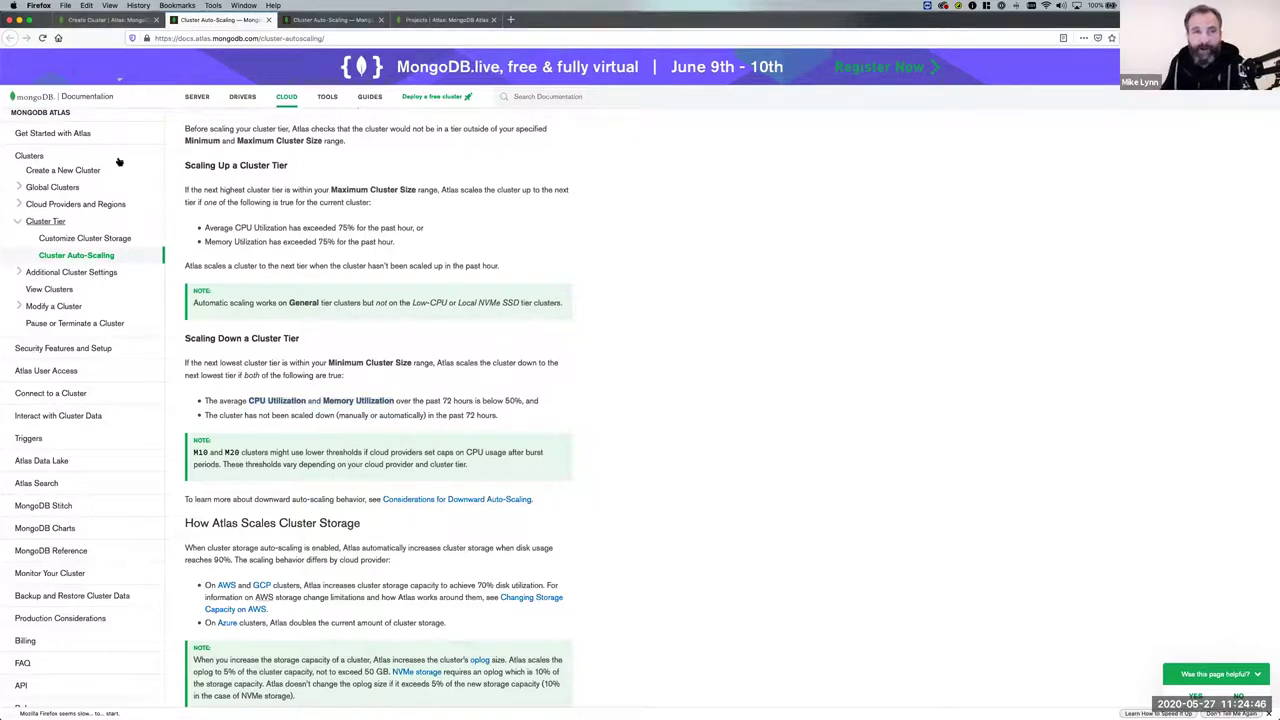
pyautogui.click(116, 21)
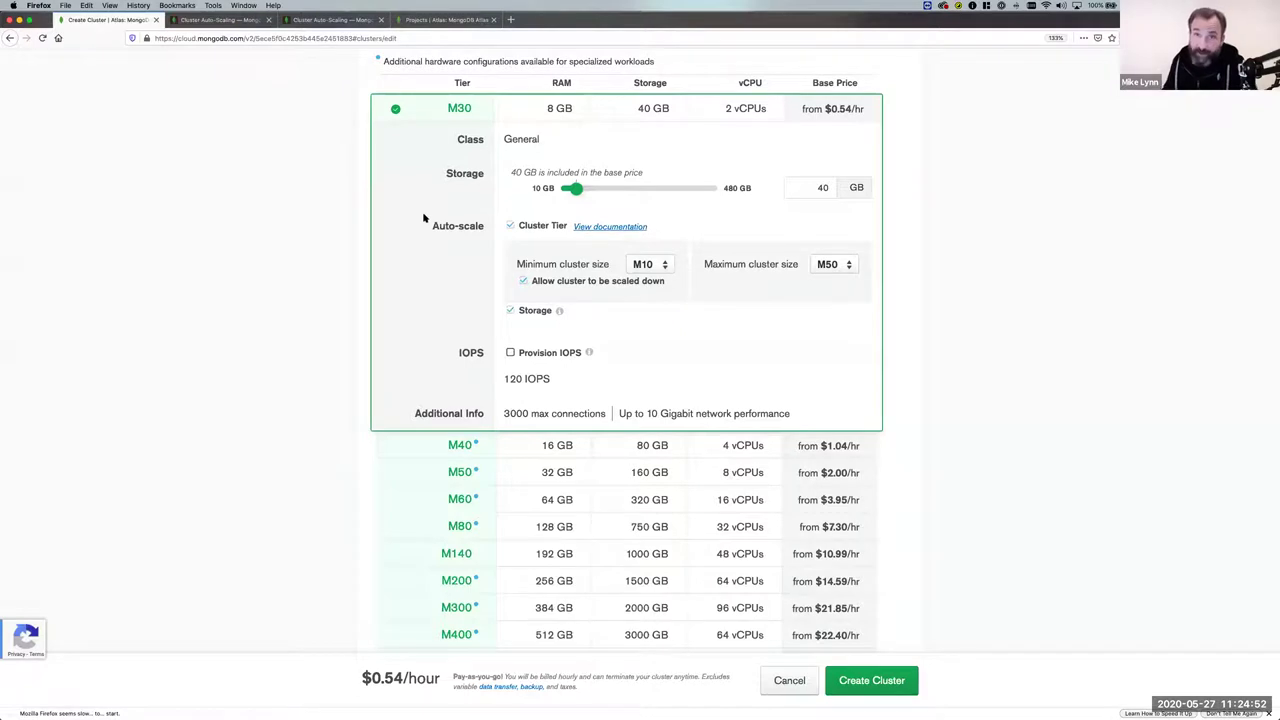
pyautogui.scroll(2, 424, 218)
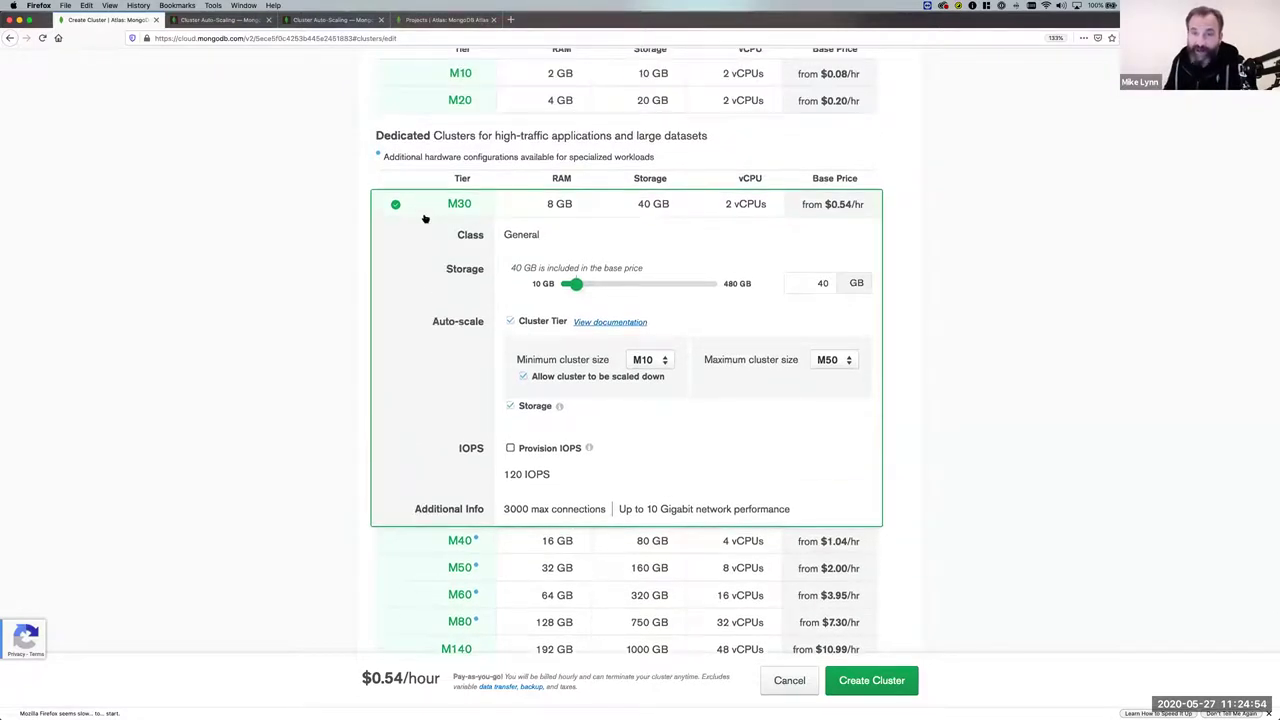
pyautogui.scroll(6, 424, 218)
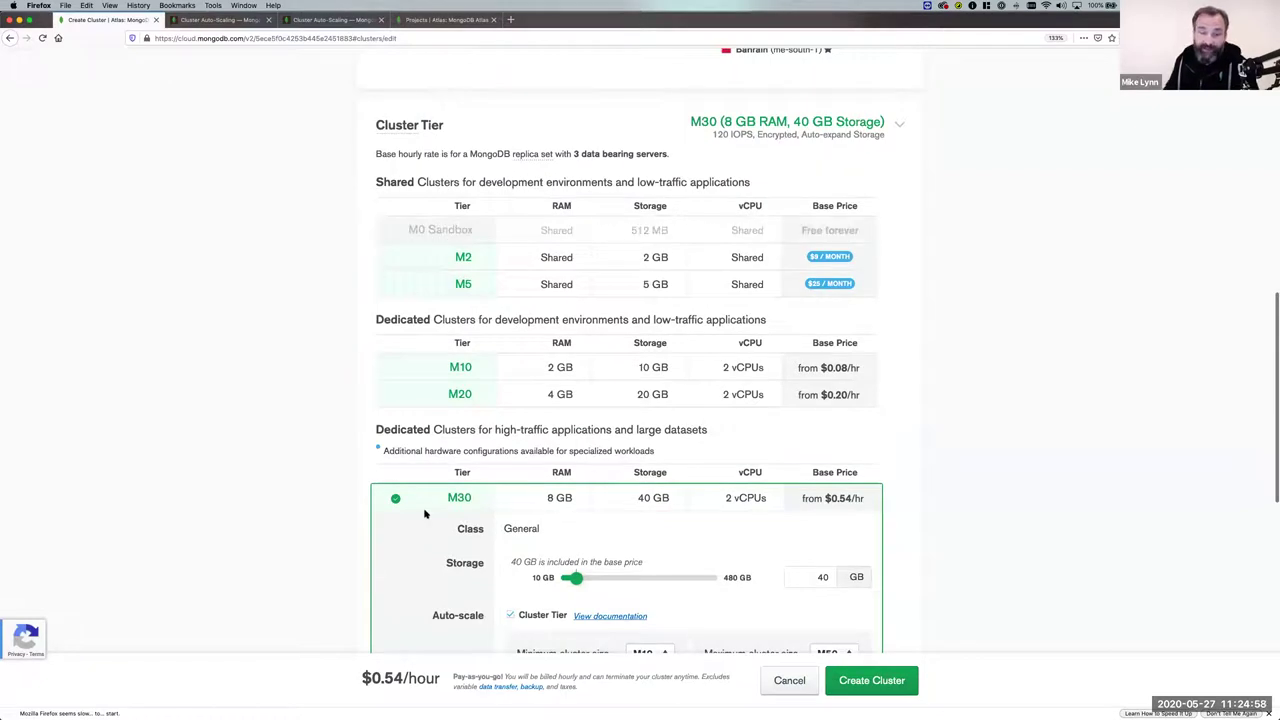
pyautogui.scroll(-3, 424, 510)
pyautogui.scroll(1, 450, 270)
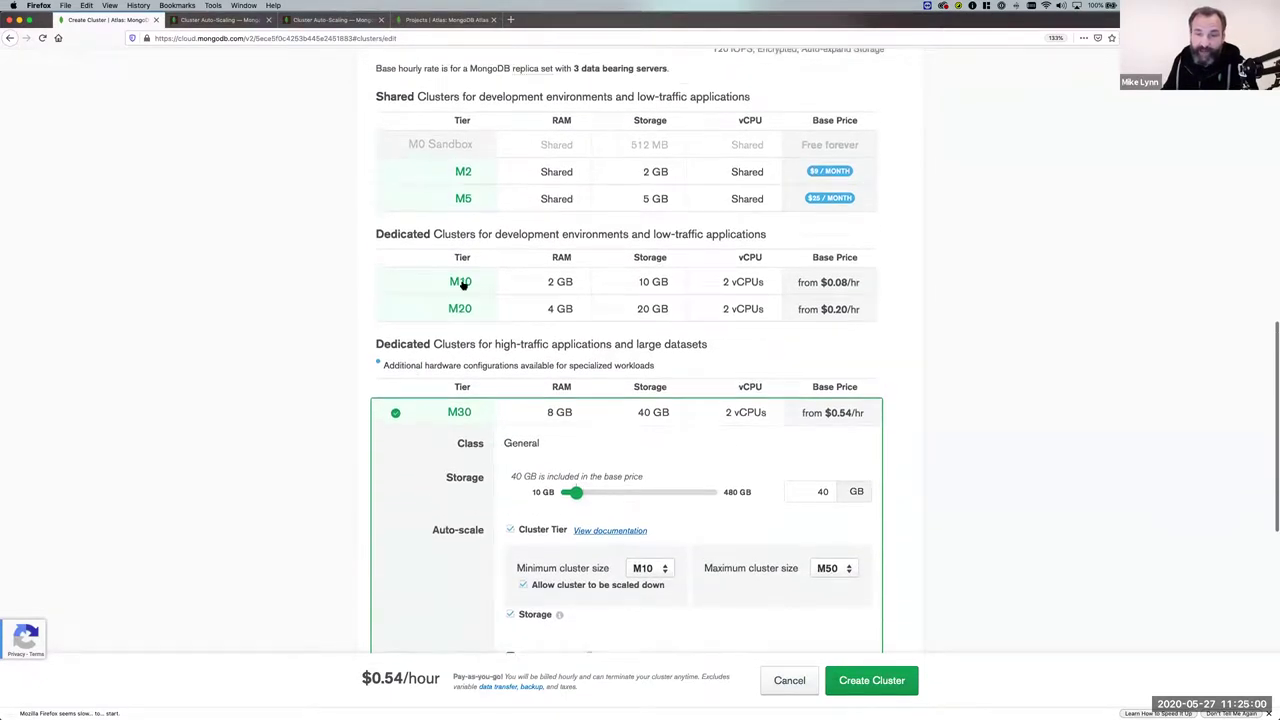
pyautogui.scroll(-8, 470, 440)
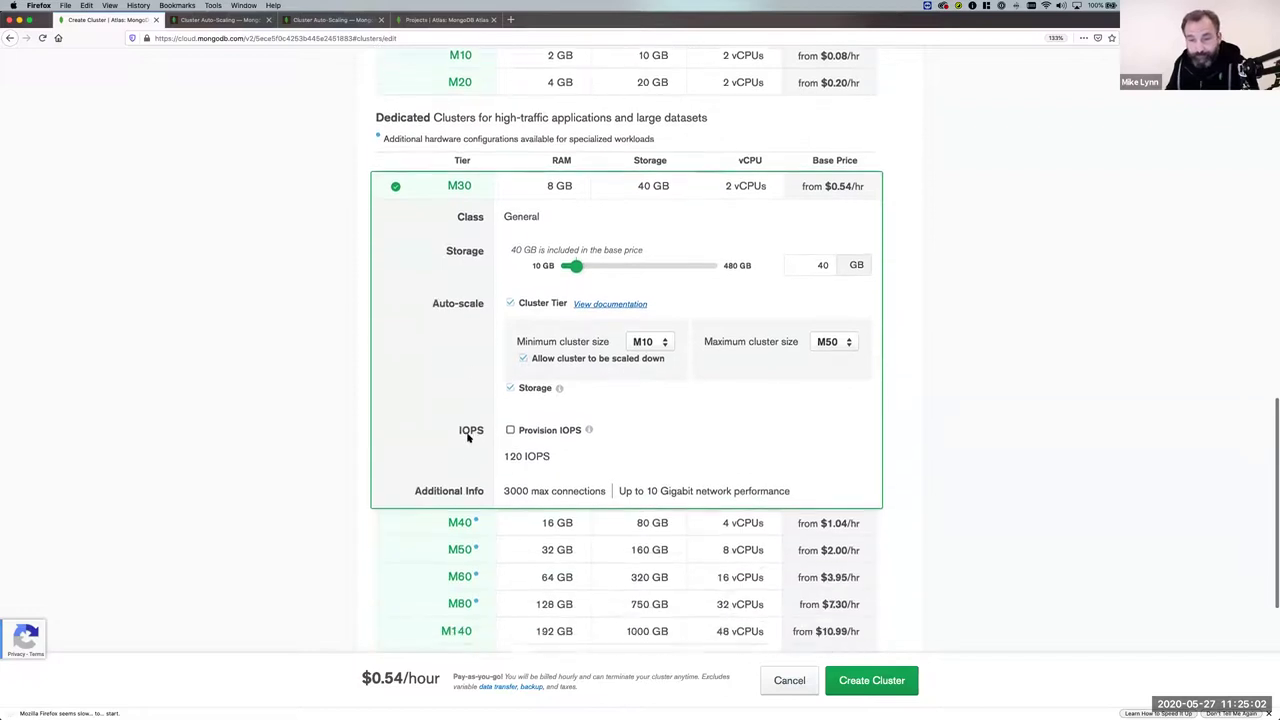
pyautogui.scroll(10, 443, 420)
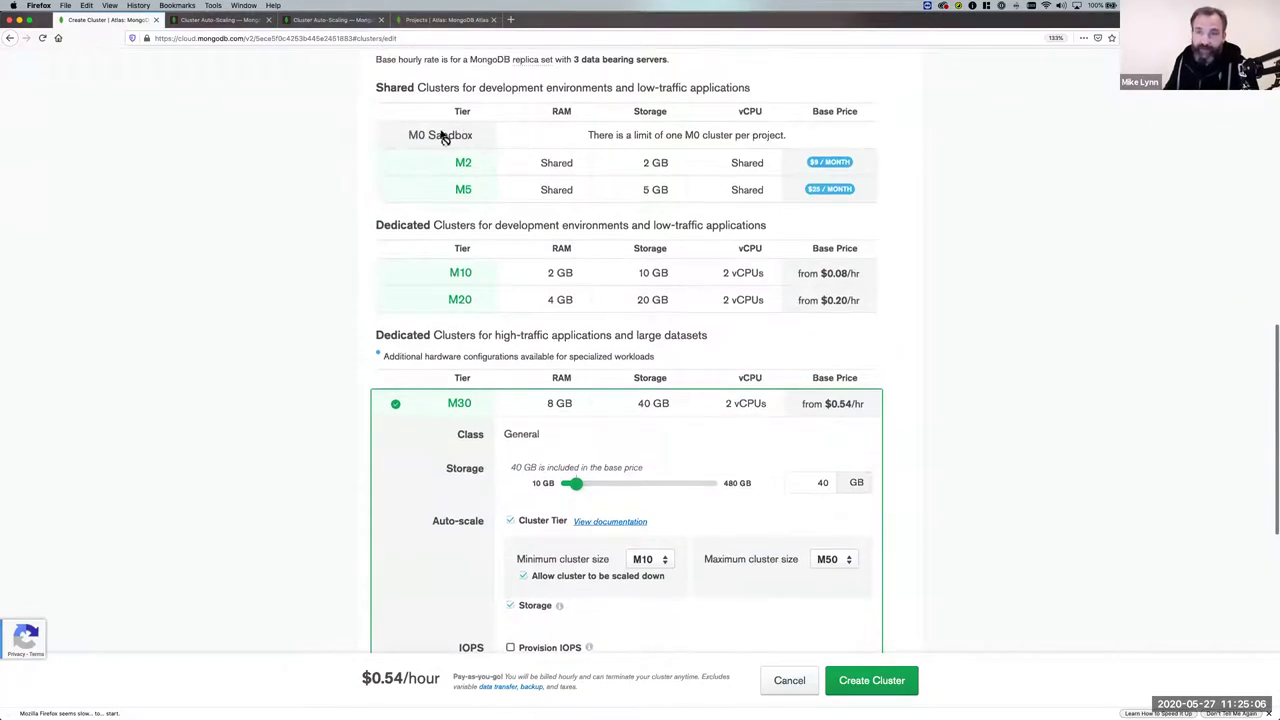
pyautogui.scroll(-6, 950, 638)
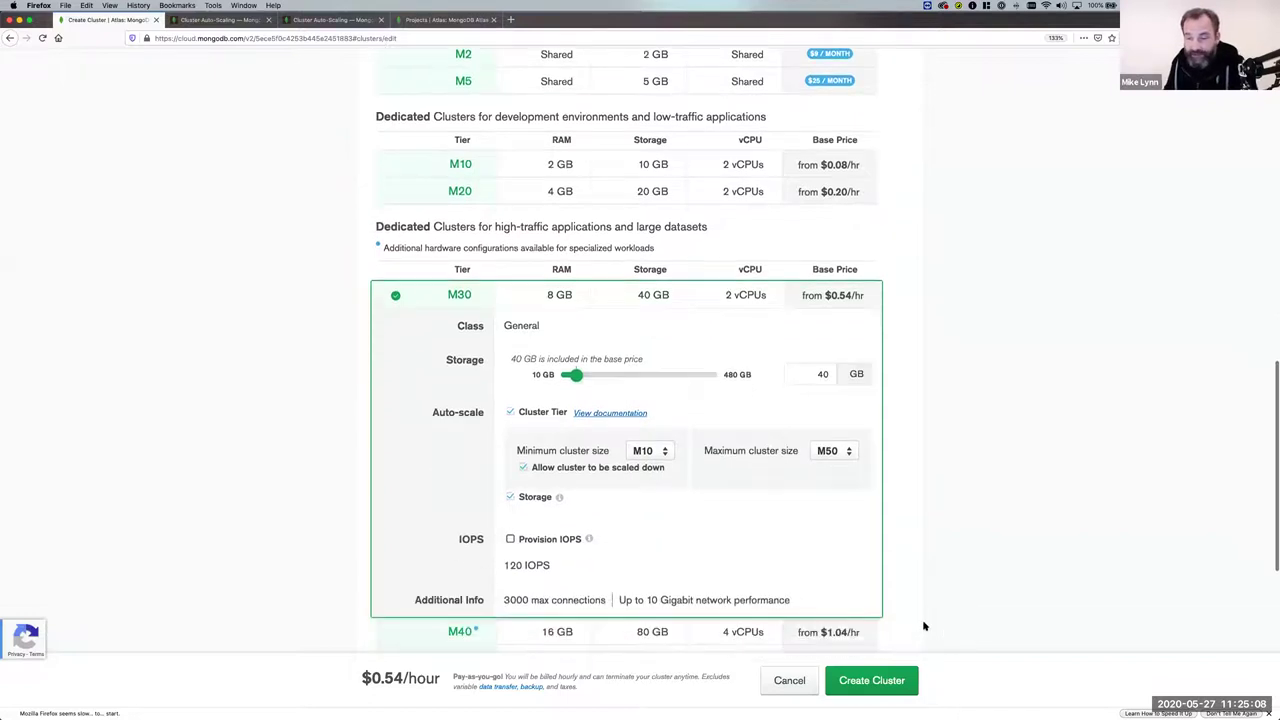
pyautogui.scroll(-5, 910, 622)
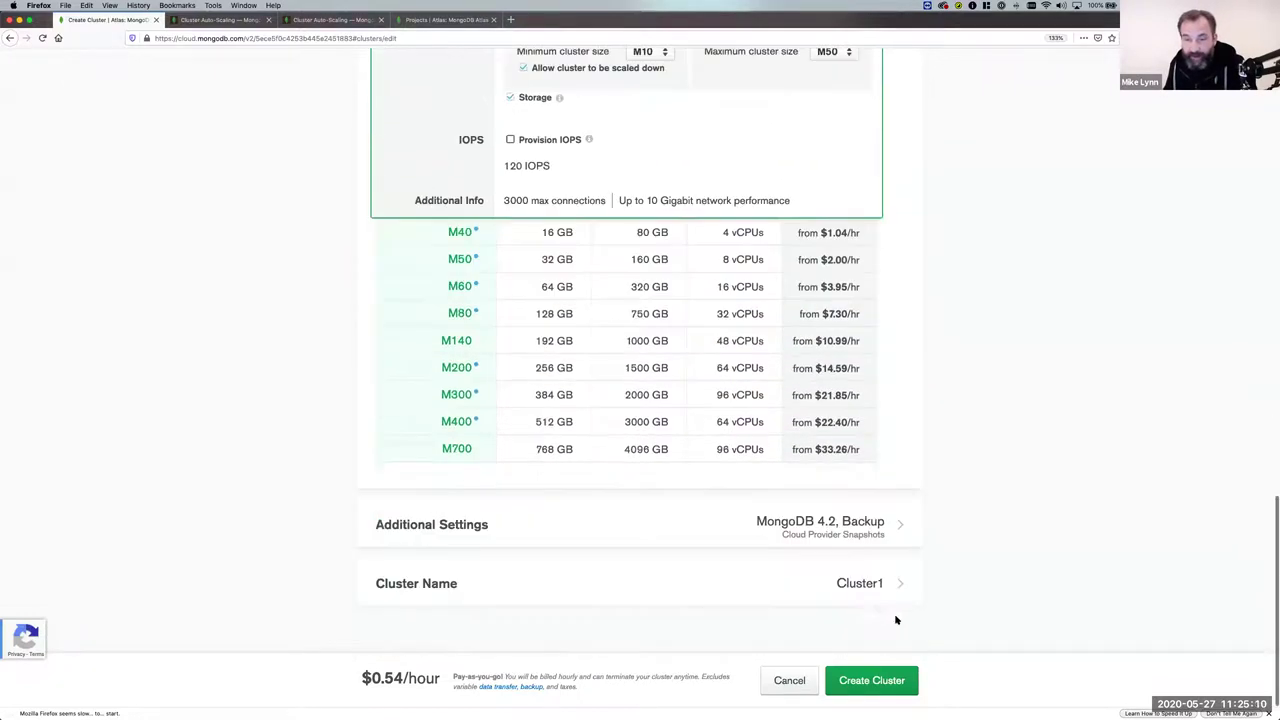
# Review Additional Settings (MongoDB 4.2, backup, Point in Time Restore) and open the Cluster Name settings.
pyautogui.click(821, 531)
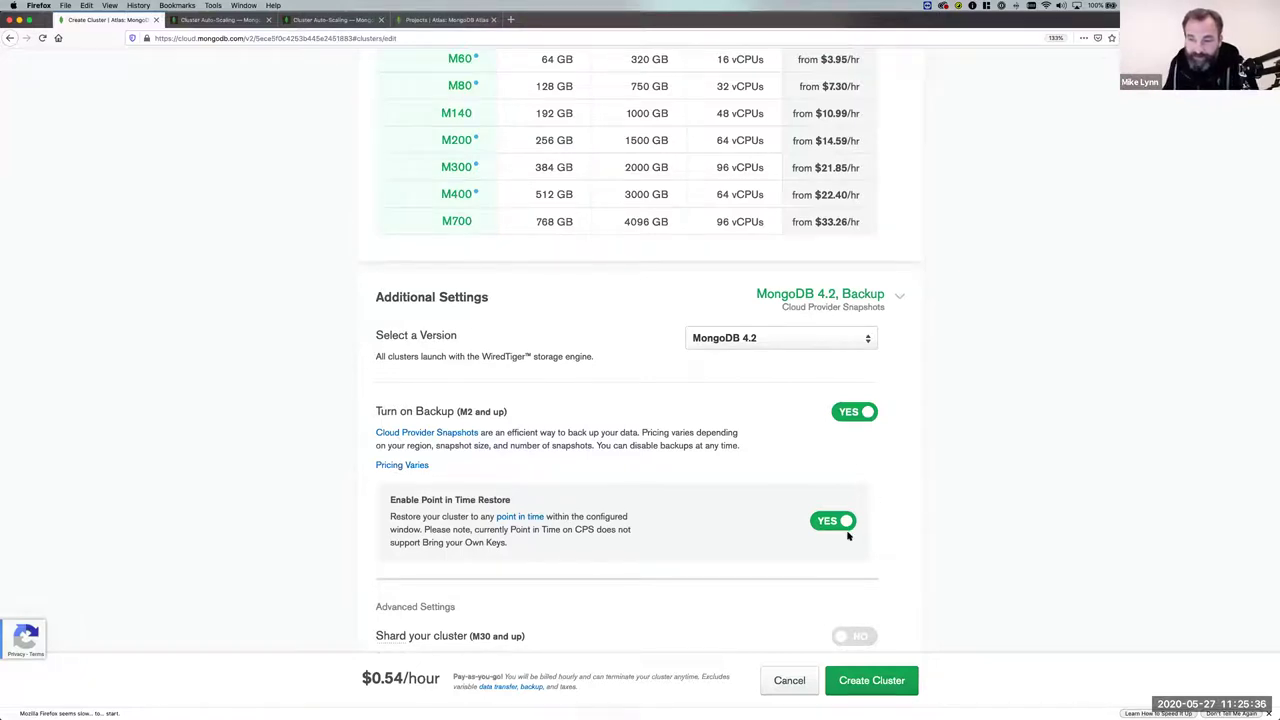
pyautogui.scroll(-3, 848, 532)
pyautogui.scroll(-5, 854, 521)
pyautogui.scroll(-1, 854, 521)
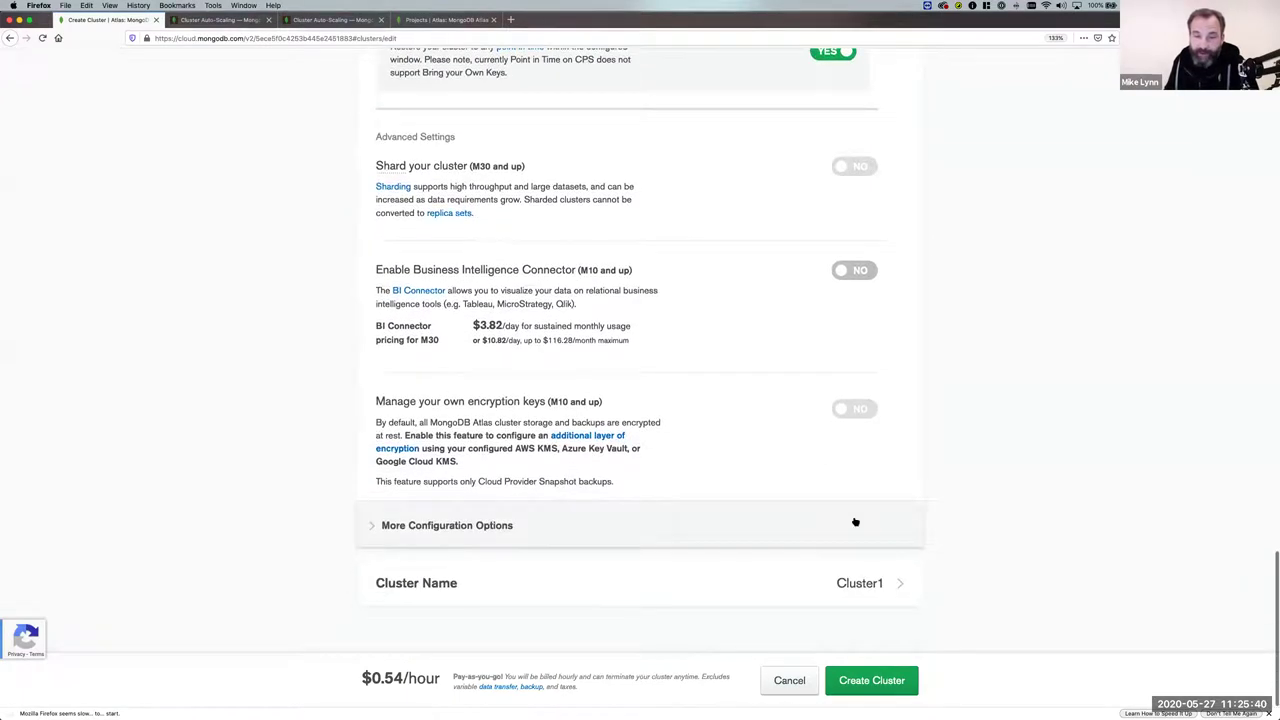
pyautogui.click(880, 583)
# Rename the cluster from Cluster1 to 'MyFirstCluster' and create the M30 cluster.
pyautogui.doubleClick(751, 609)
pyautogui.write('MyFir')
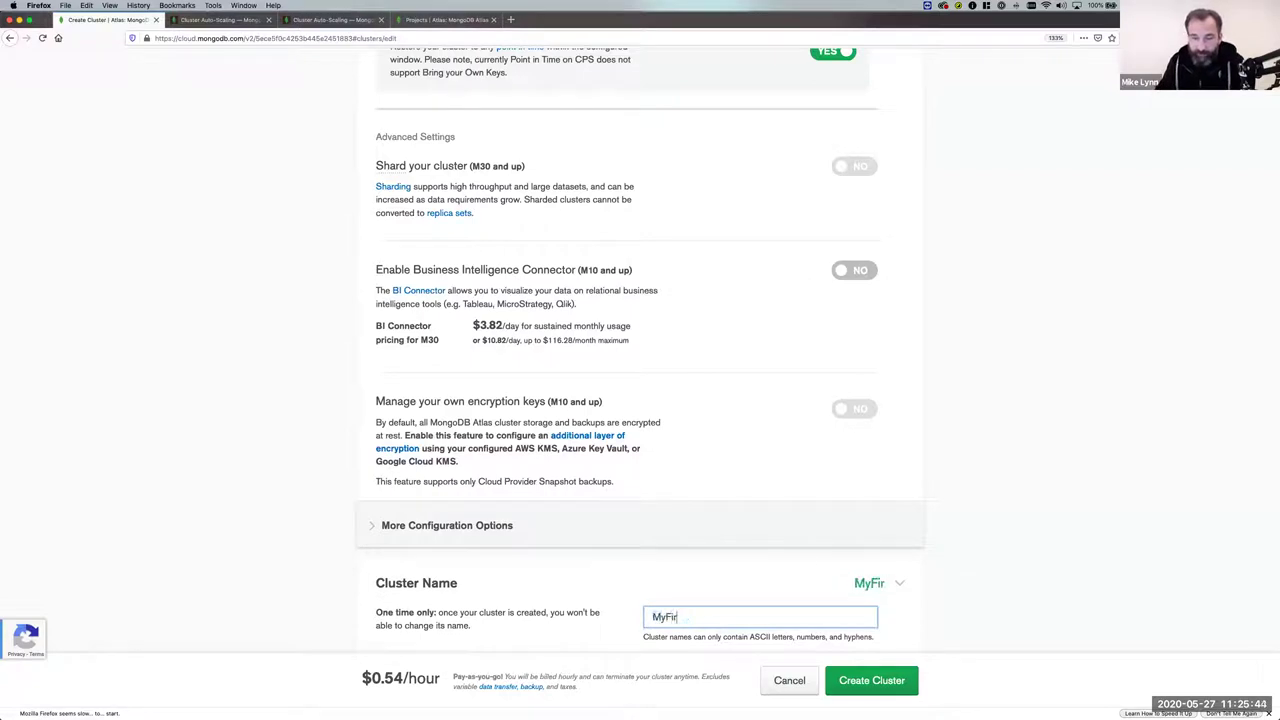
pyautogui.write('stCluster')
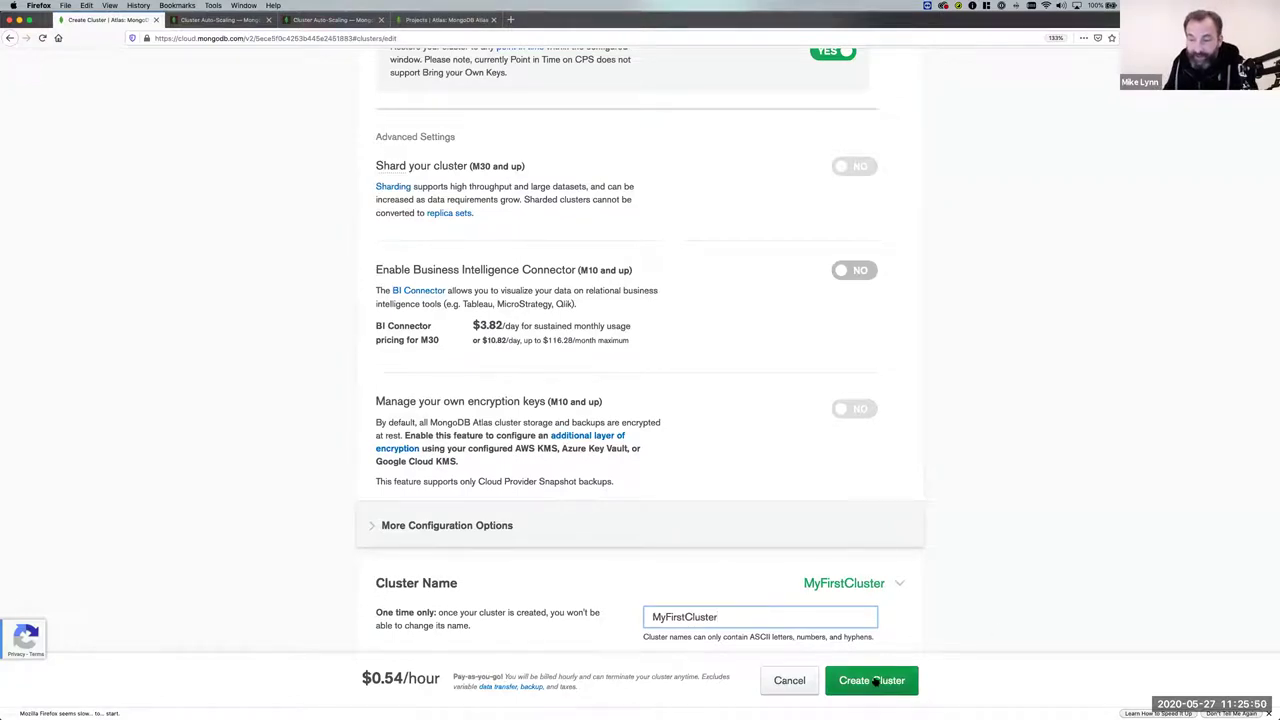
pyautogui.click(872, 680)
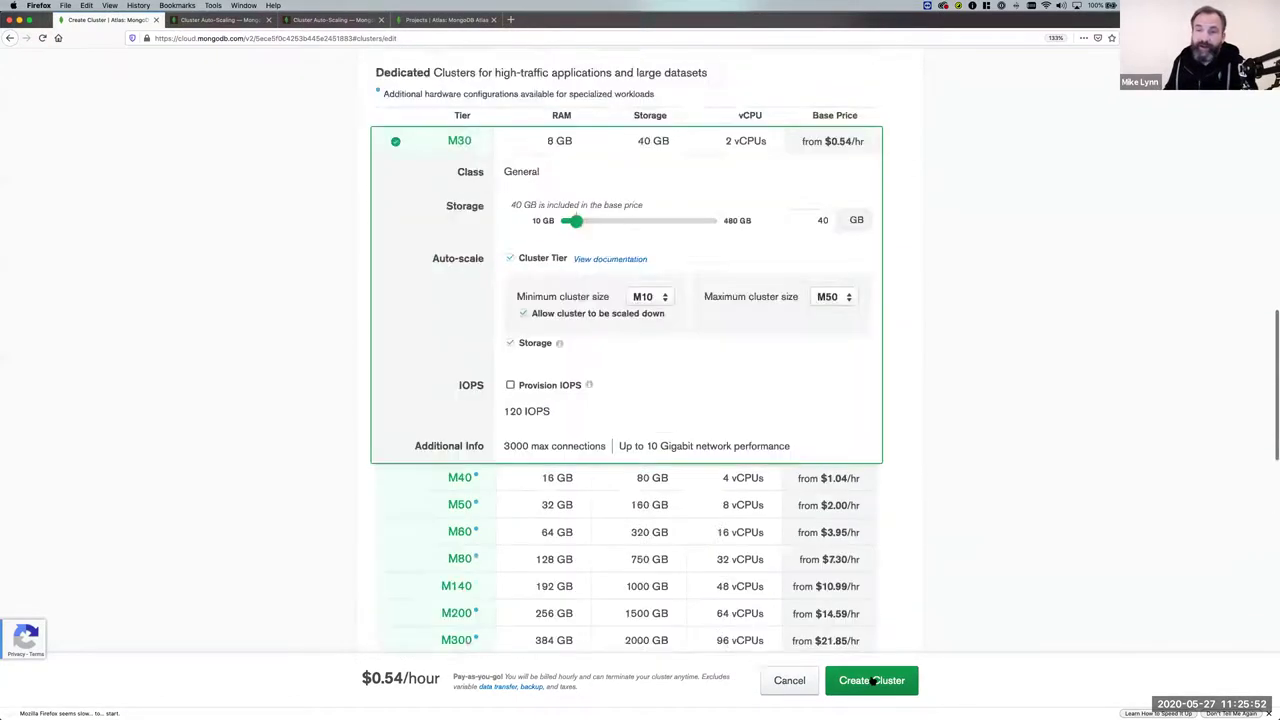
pyautogui.scroll(-15, 879, 680)
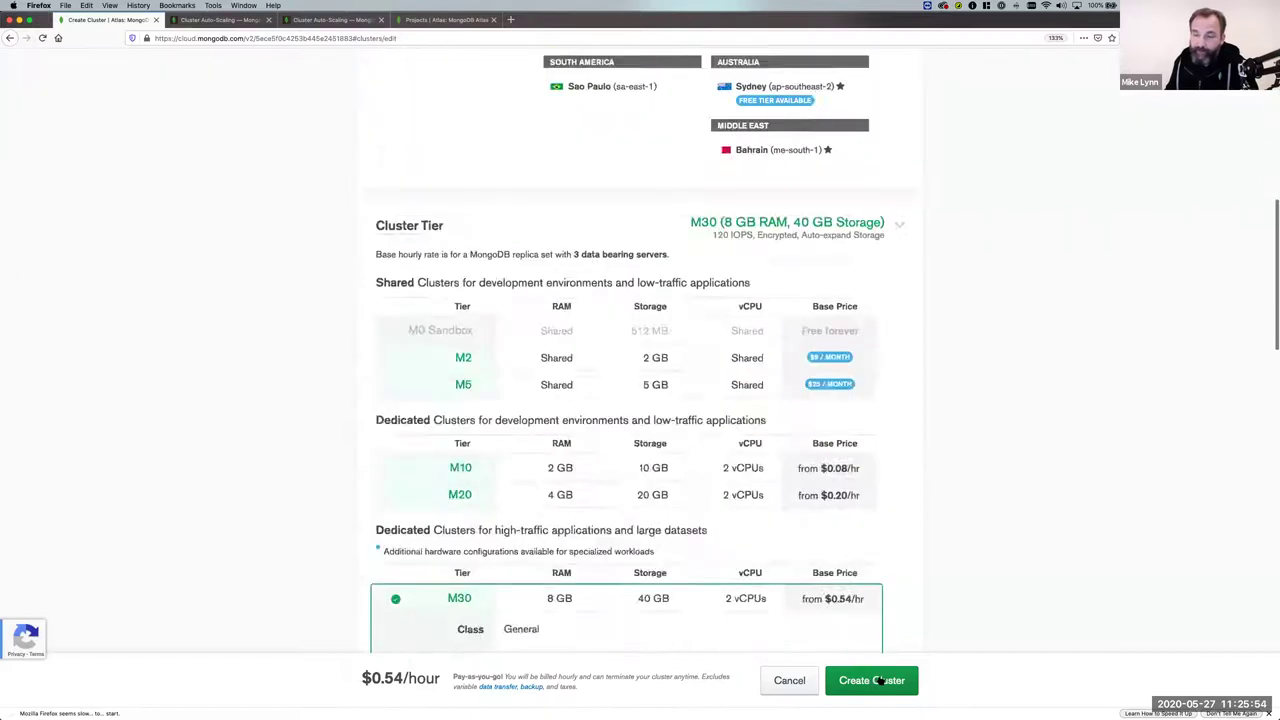
pyautogui.click(868, 680)
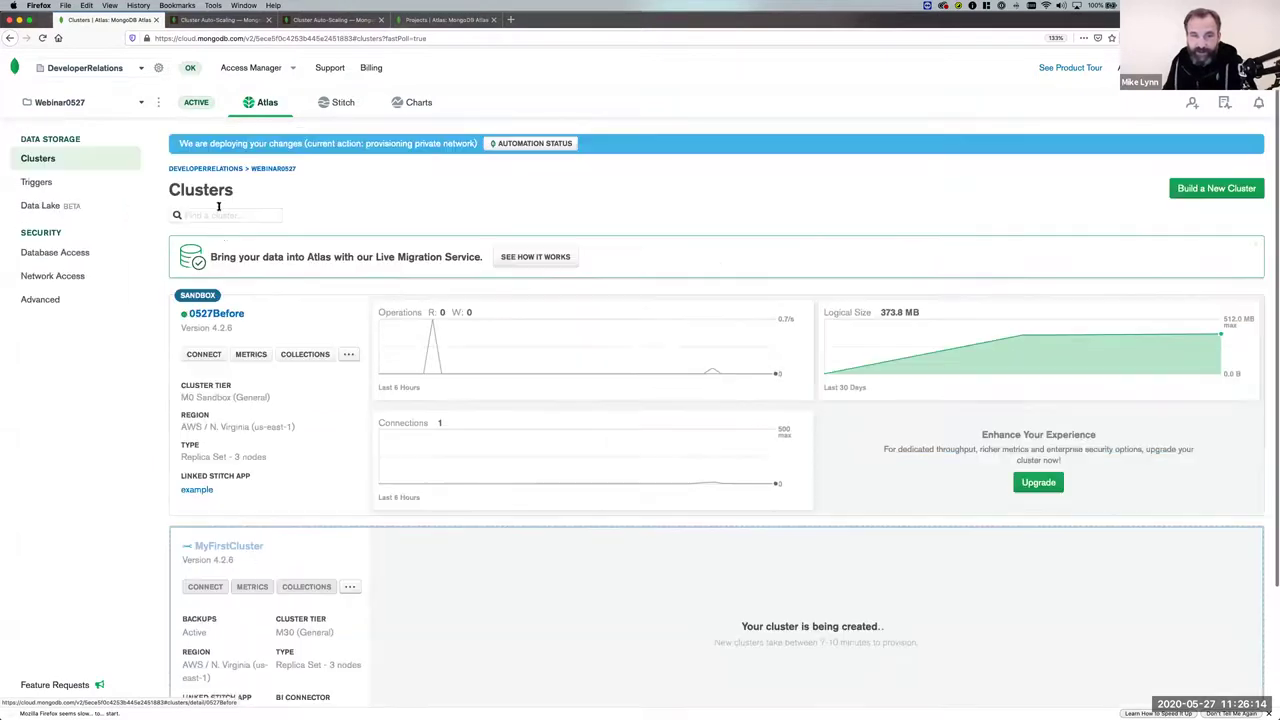
# Open the 0527Before cluster's Overview with its three replica-set members.
pyautogui.click(207, 310)
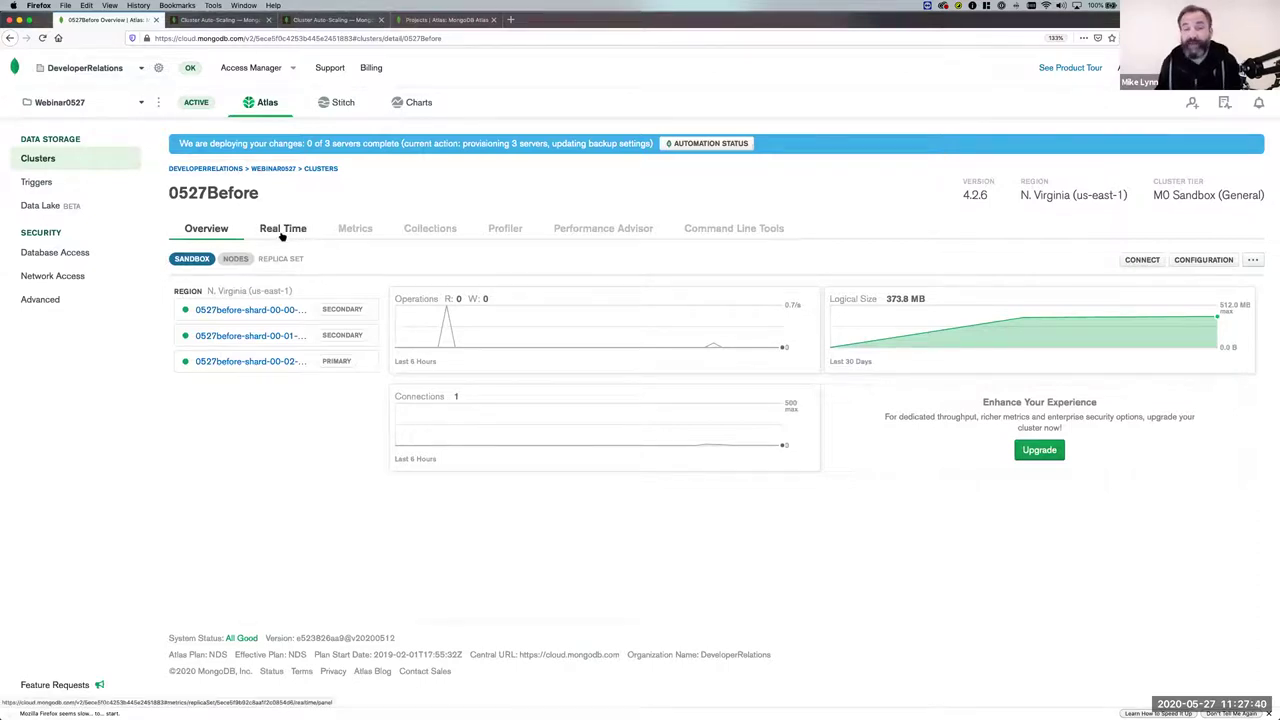
# Browse the 0527Before cluster's Real Time view and Metrics charts.
pyautogui.click(283, 230)
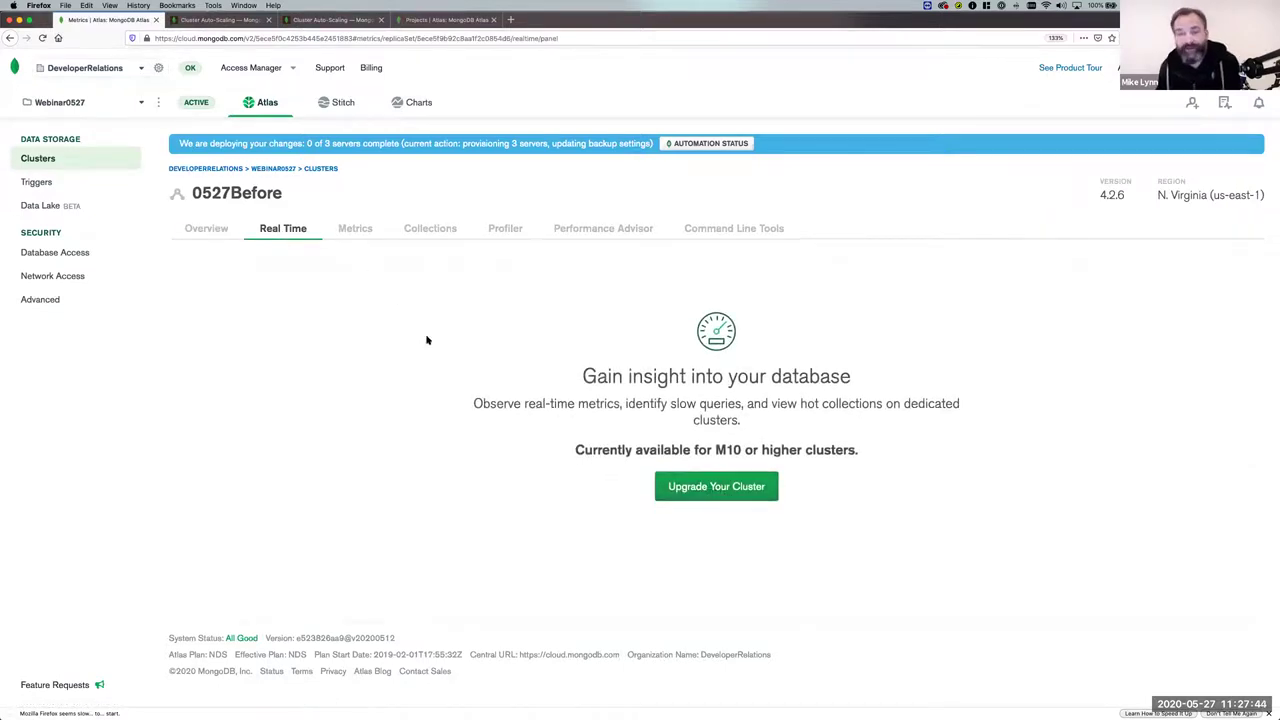
pyautogui.click(355, 229)
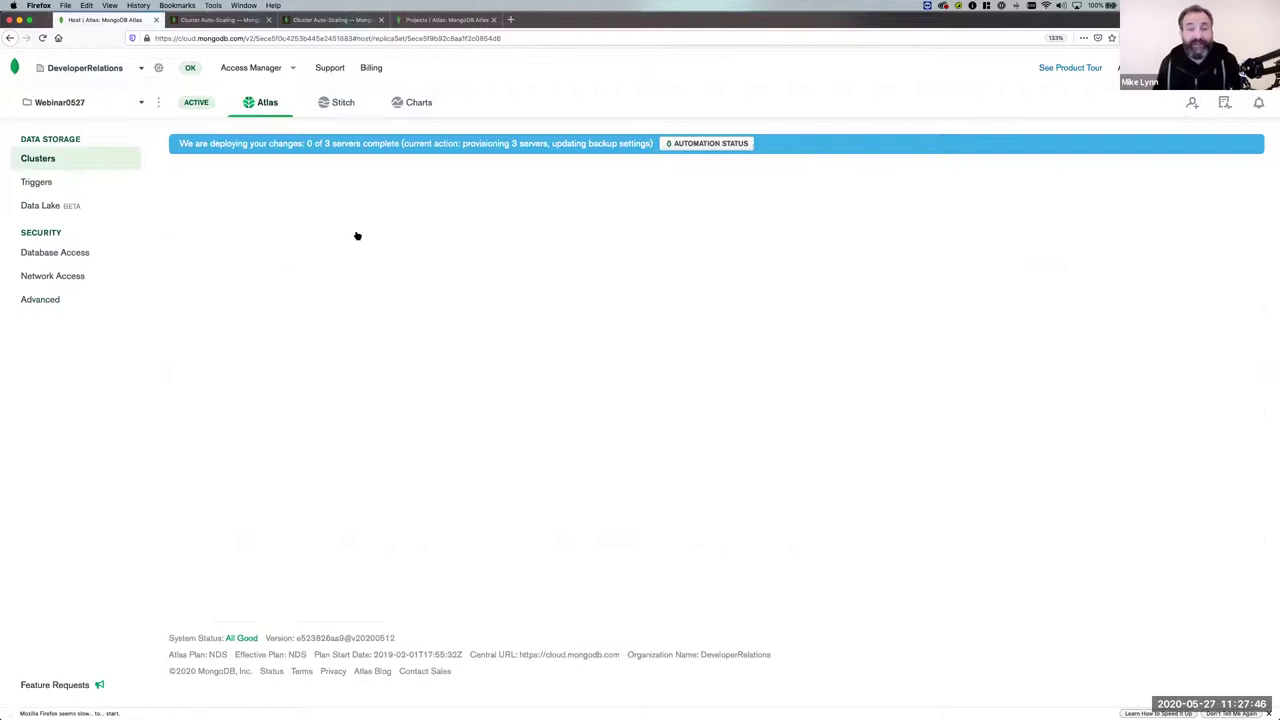
pyautogui.scroll(-3, 406, 350)
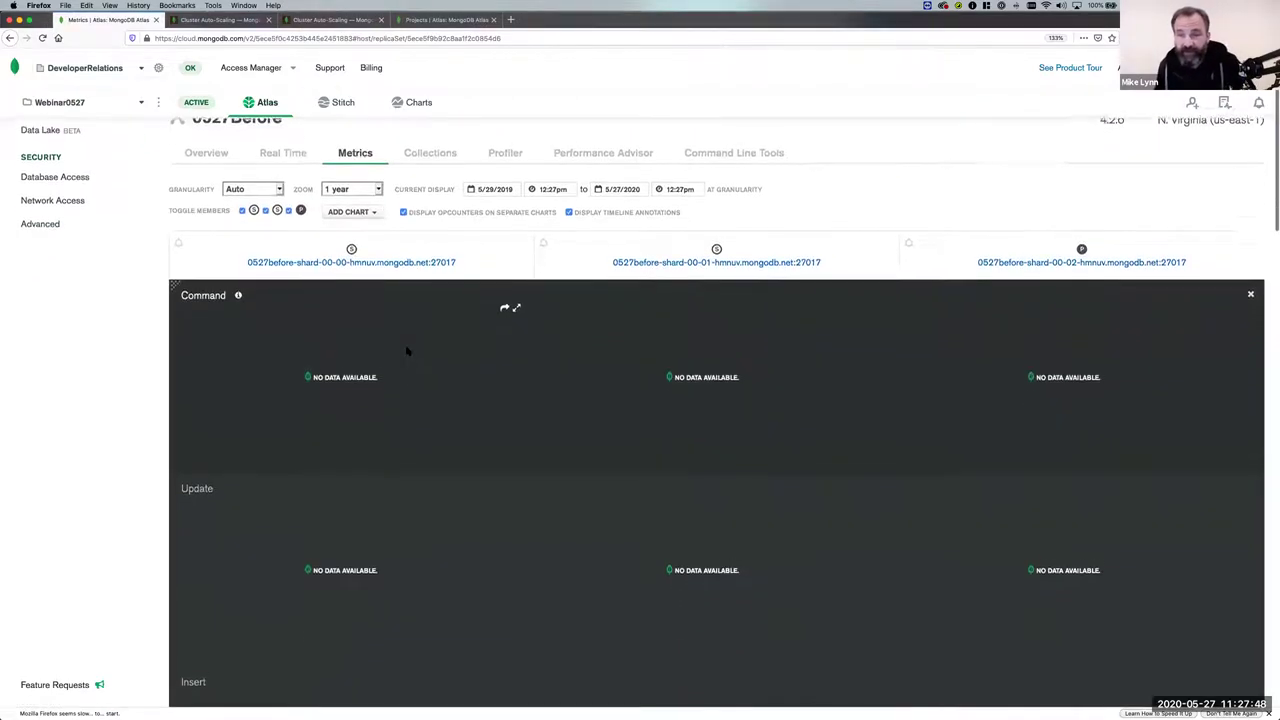
pyautogui.scroll(-10, 406, 350)
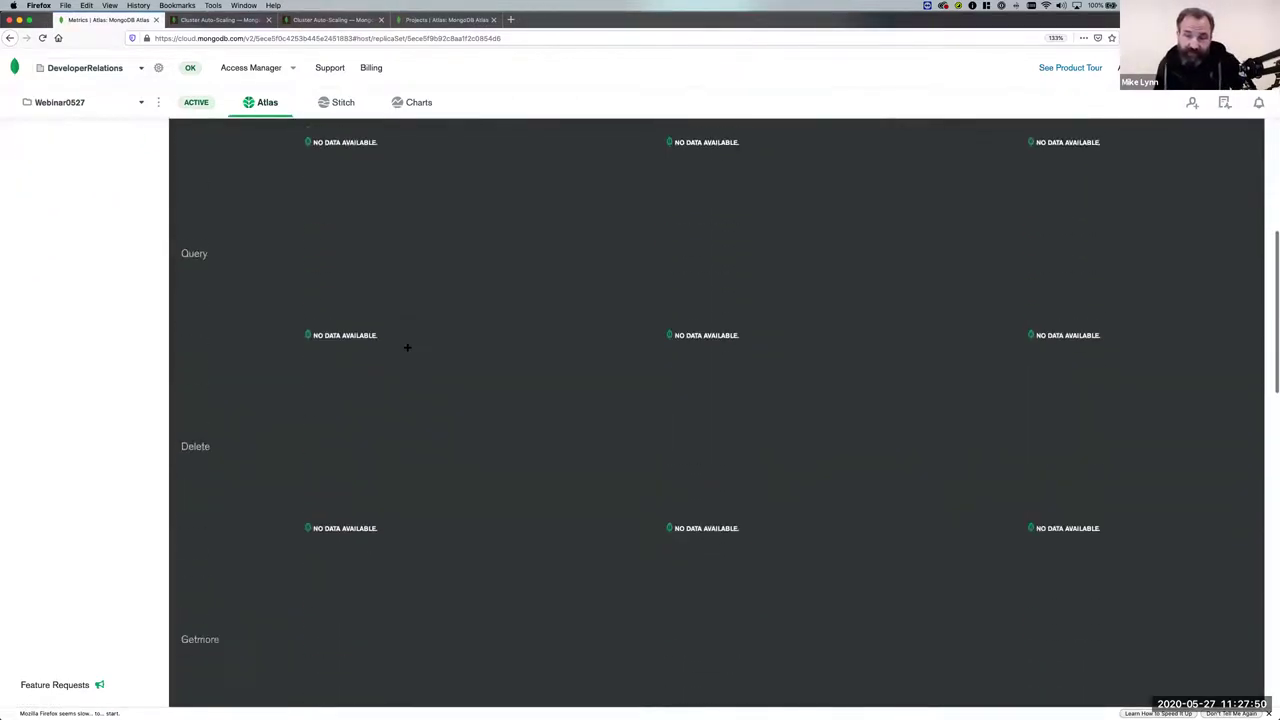
pyautogui.scroll(12, 407, 347)
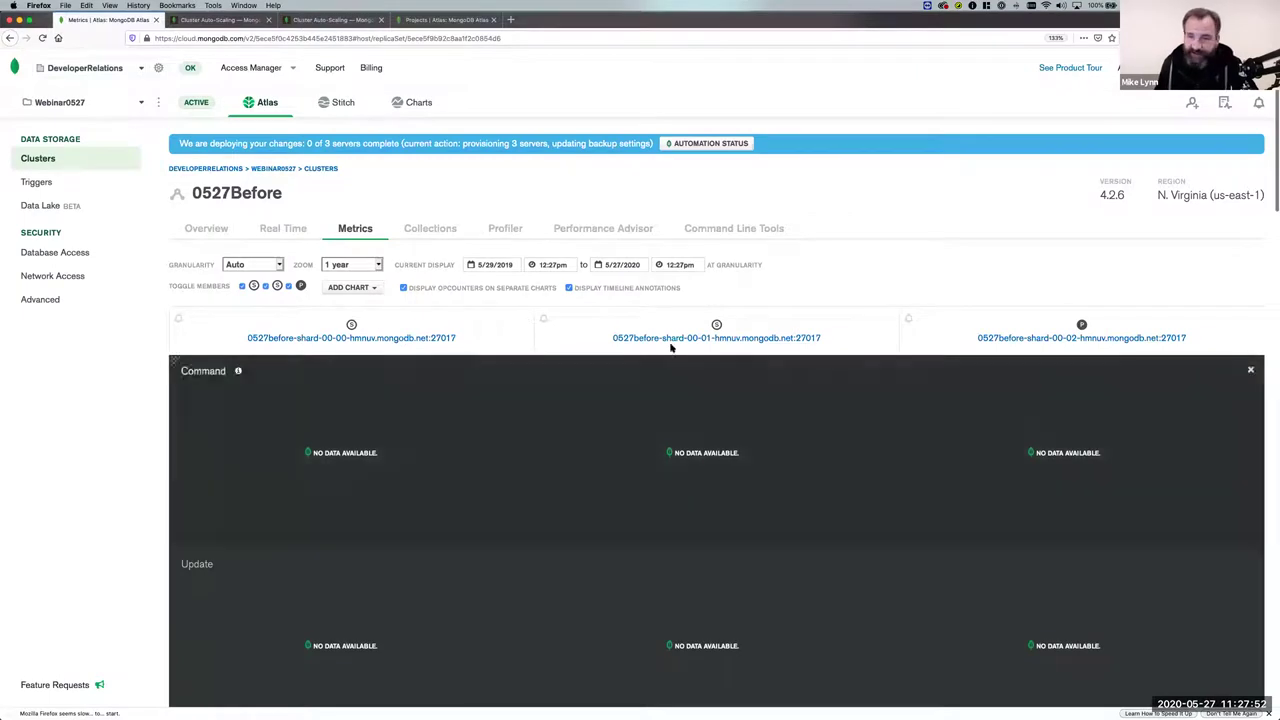
pyautogui.scroll(-3, 756, 343)
pyautogui.scroll(3, 756, 343)
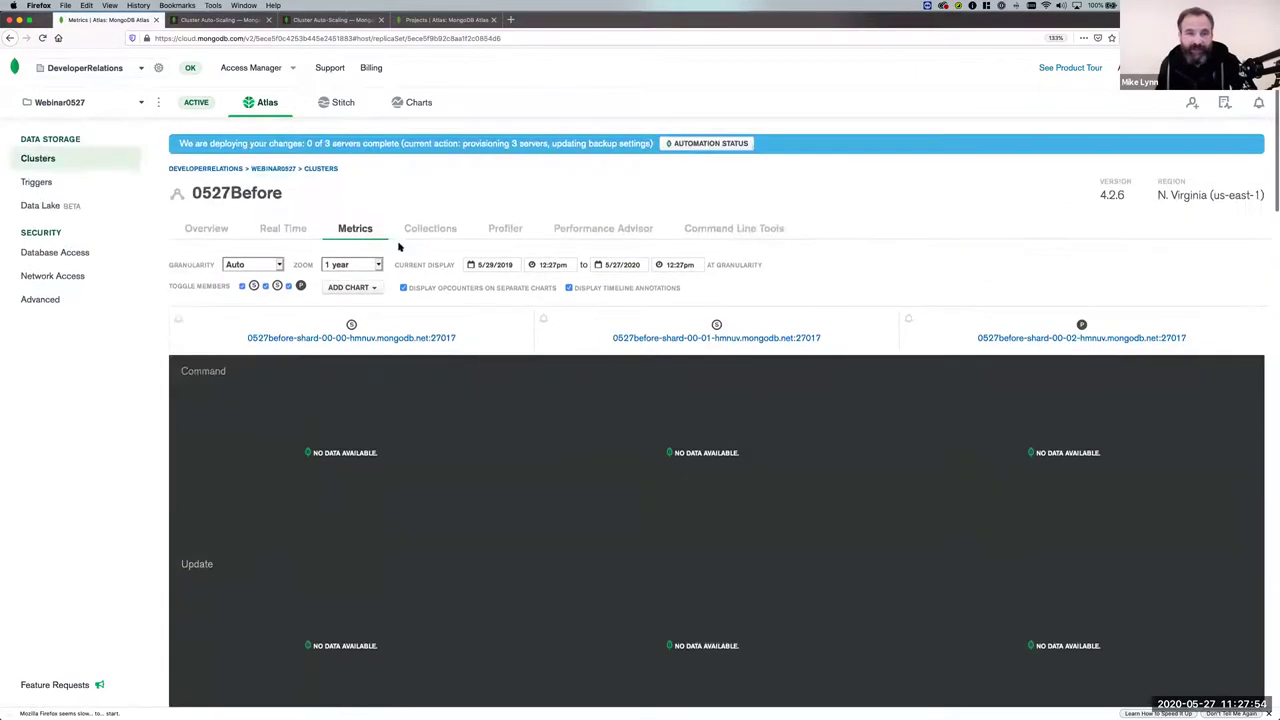
# Show the Add Chart list, then browse the sample_airbnb.listingsAndReviews documents in Collections.
pyautogui.click(372, 287)
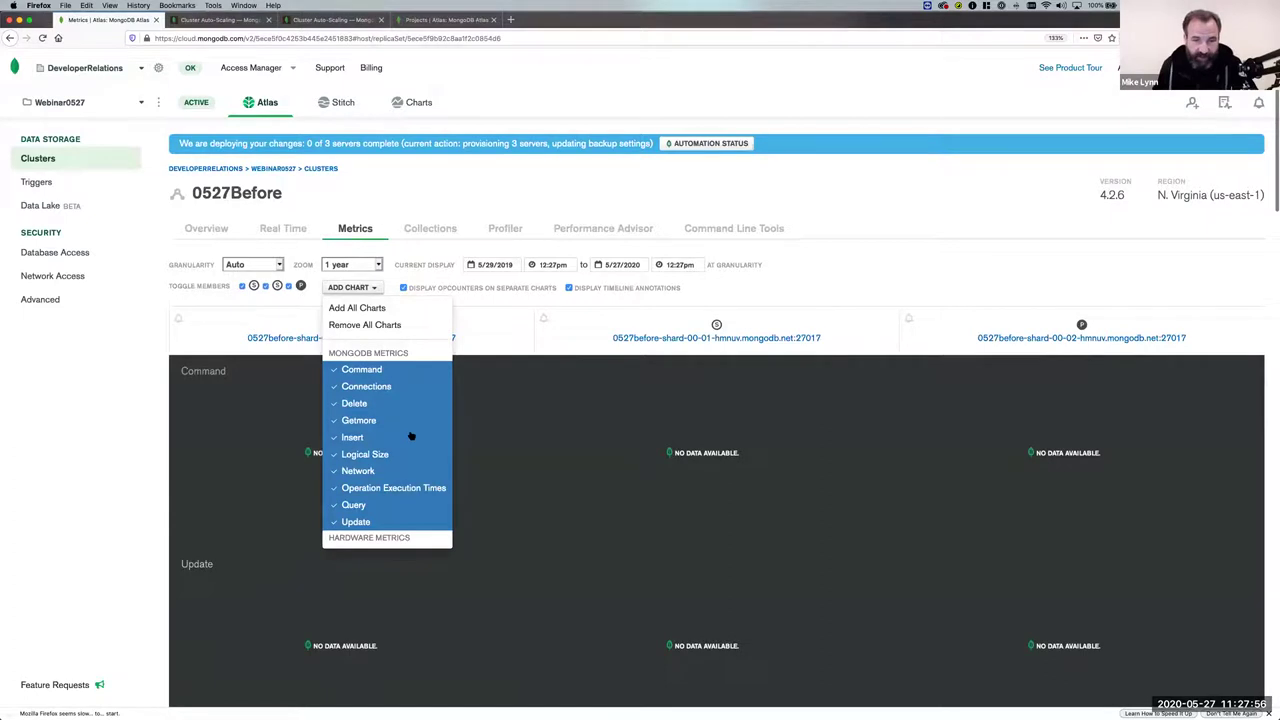
pyautogui.scroll(-2, 408, 434)
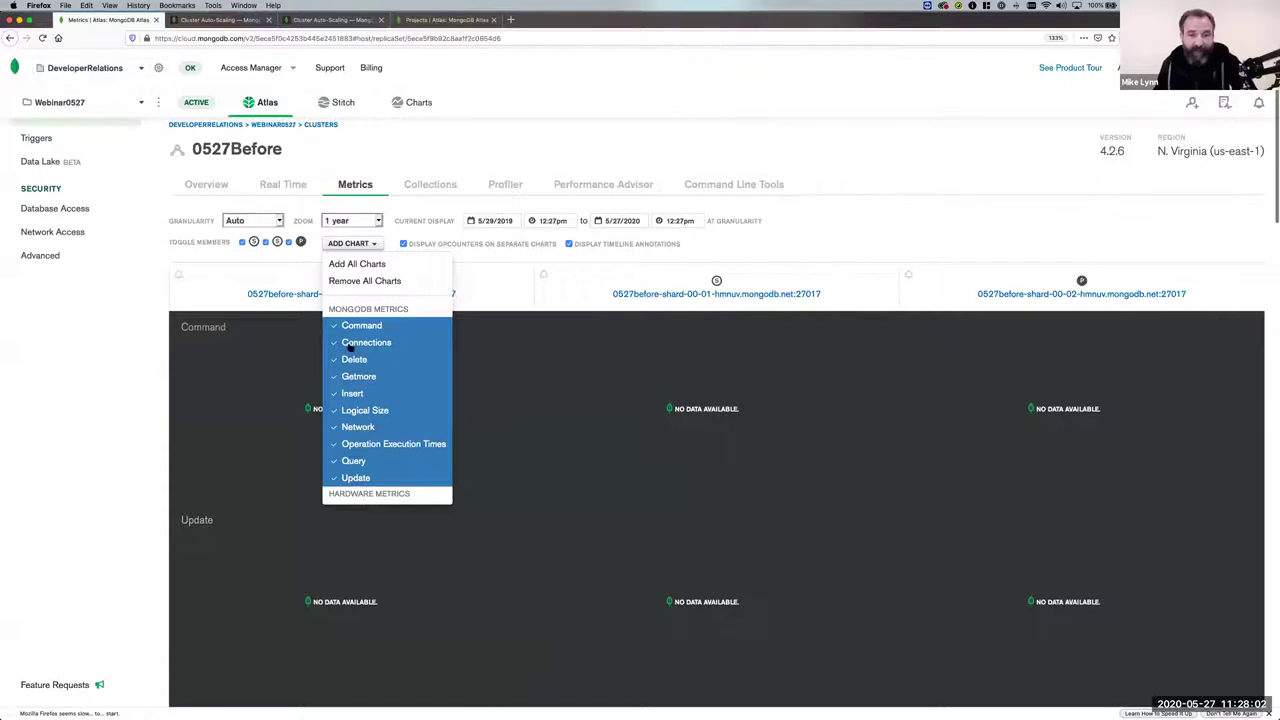
pyautogui.click(426, 188)
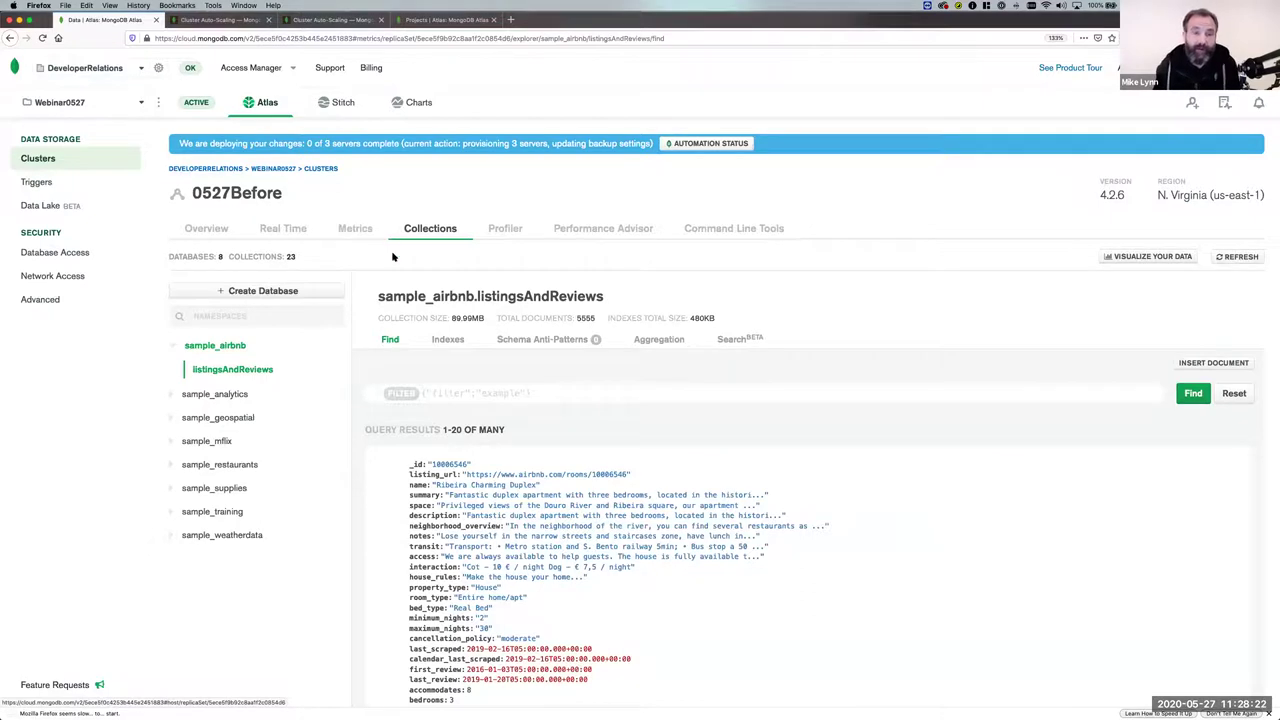
pyautogui.click(206, 228)
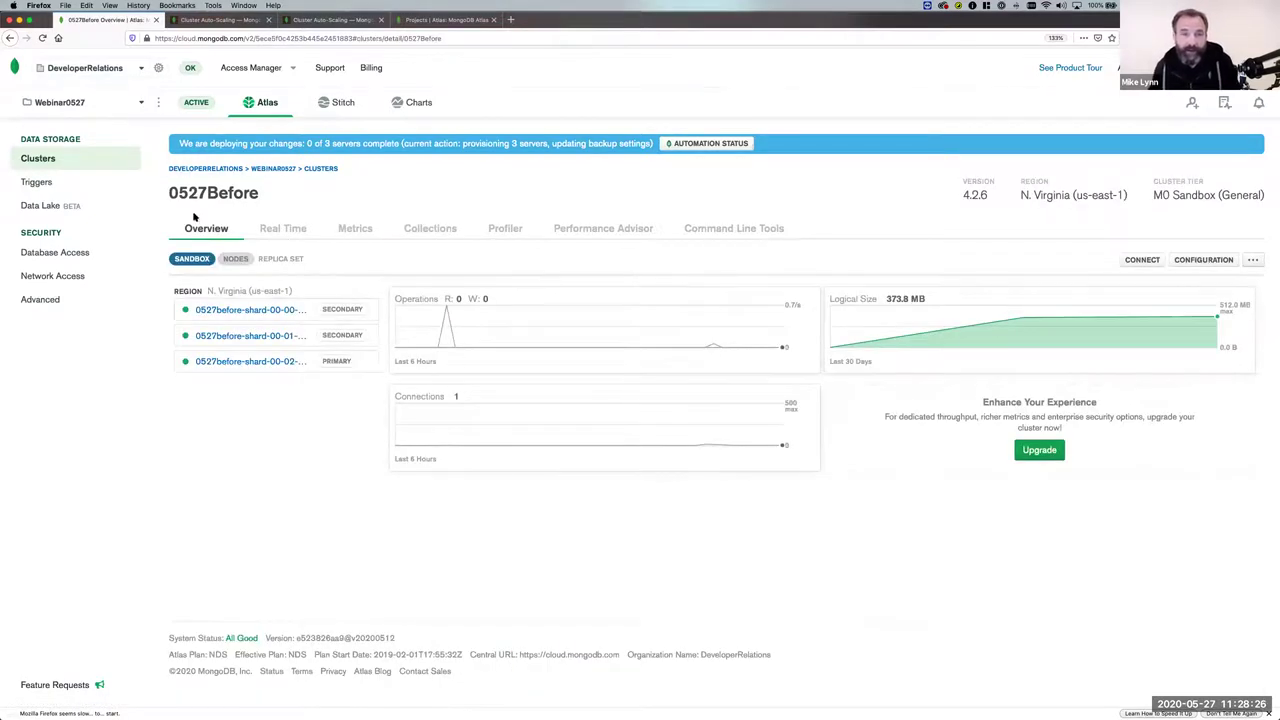
pyautogui.click(320, 170)
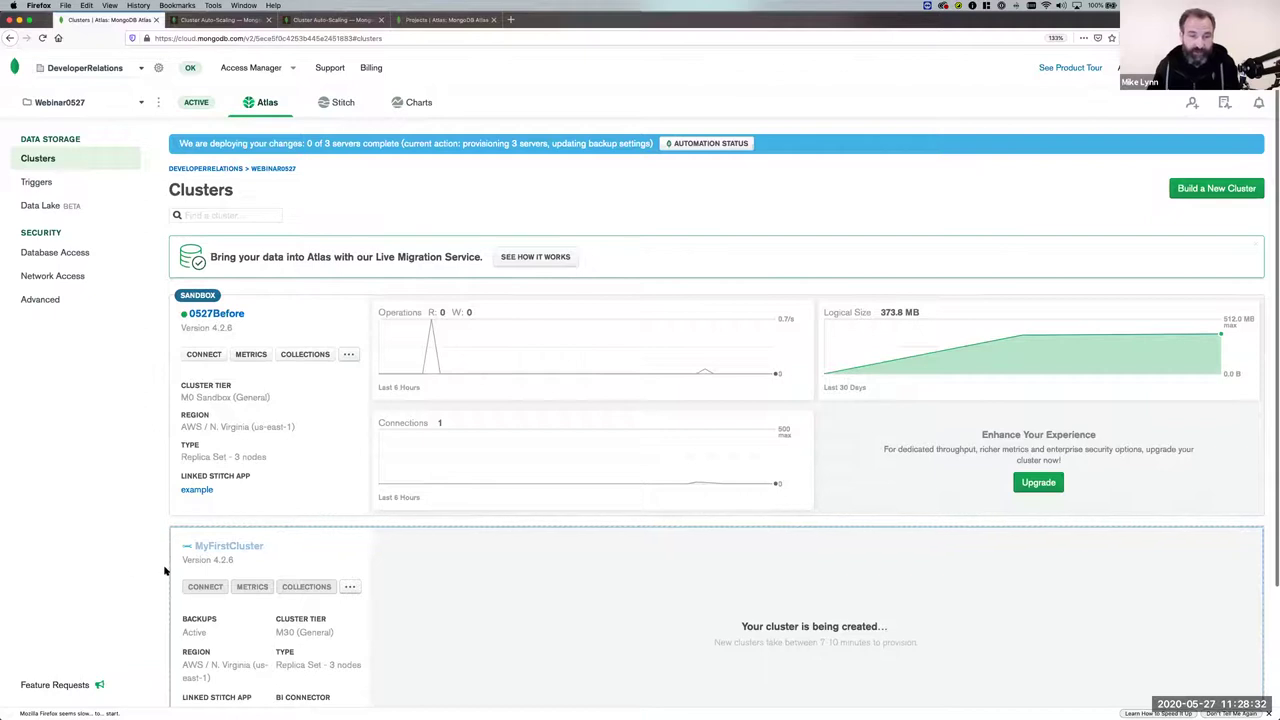
pyautogui.click(348, 355)
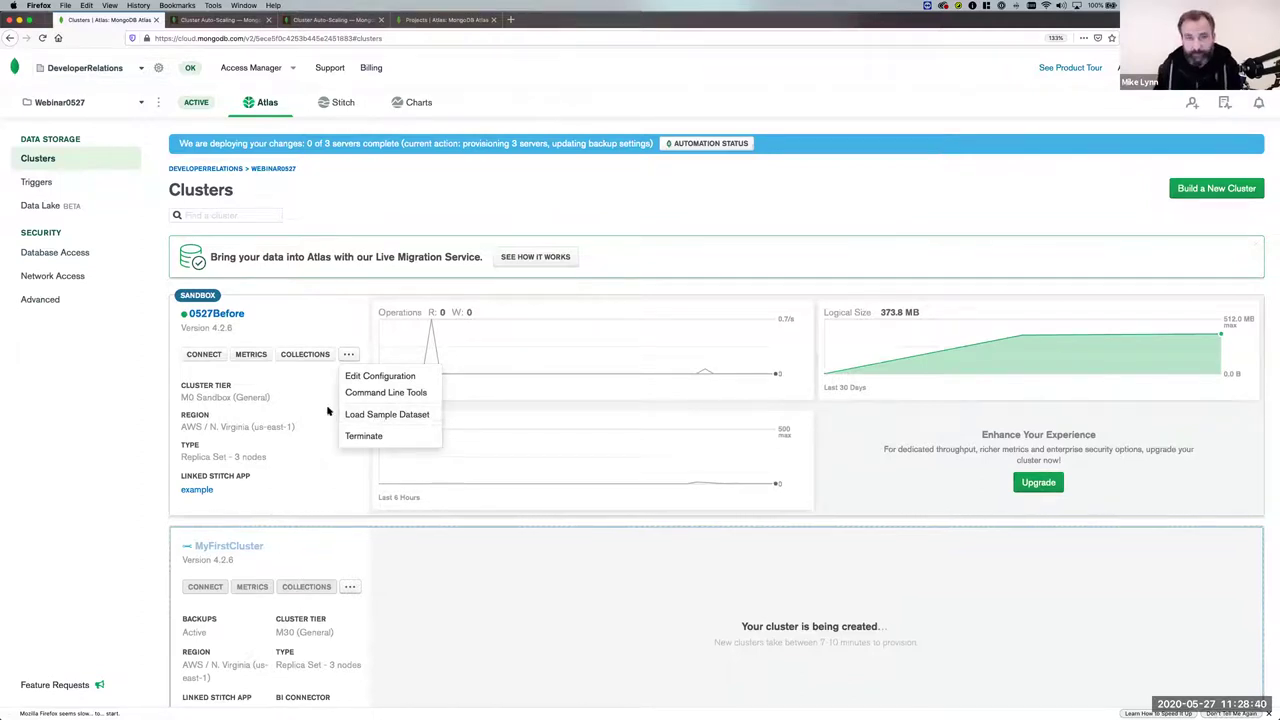
pyautogui.click(300, 354)
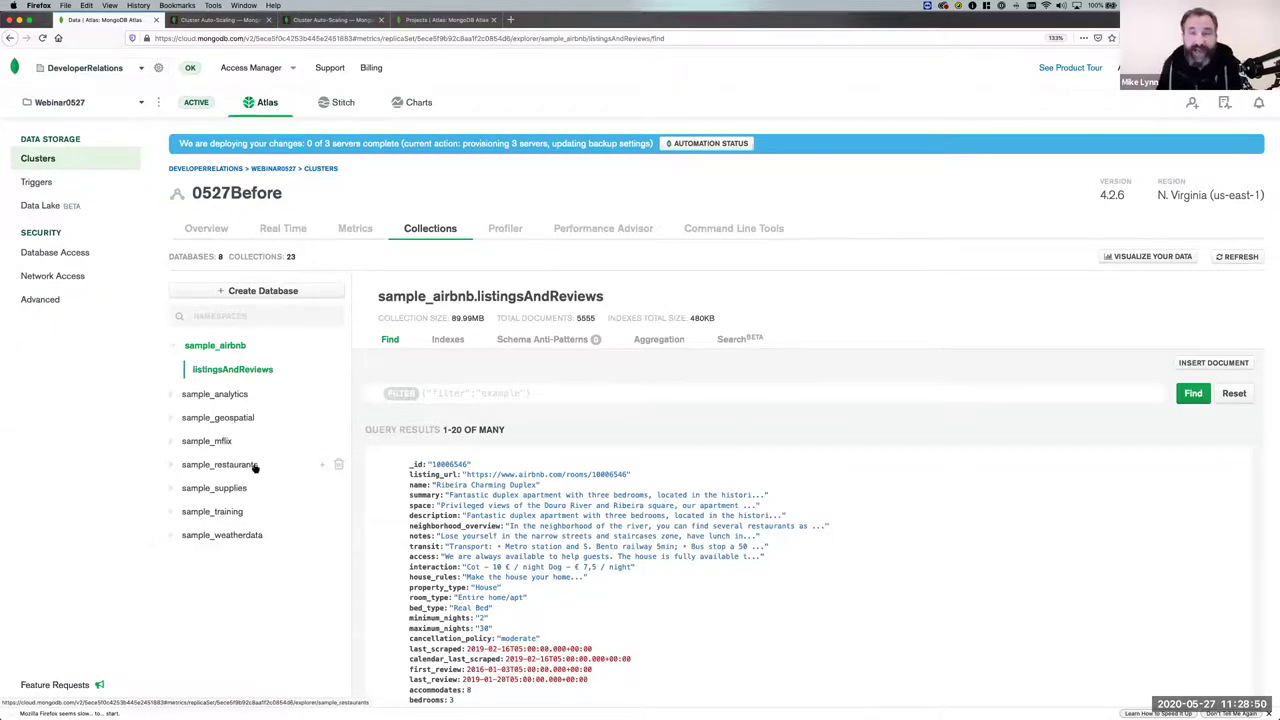
# Inspect the first restaurant's grades in sample_restaurants.restaurants, then go to Database Access.
pyautogui.scroll(-3, 557, 562)
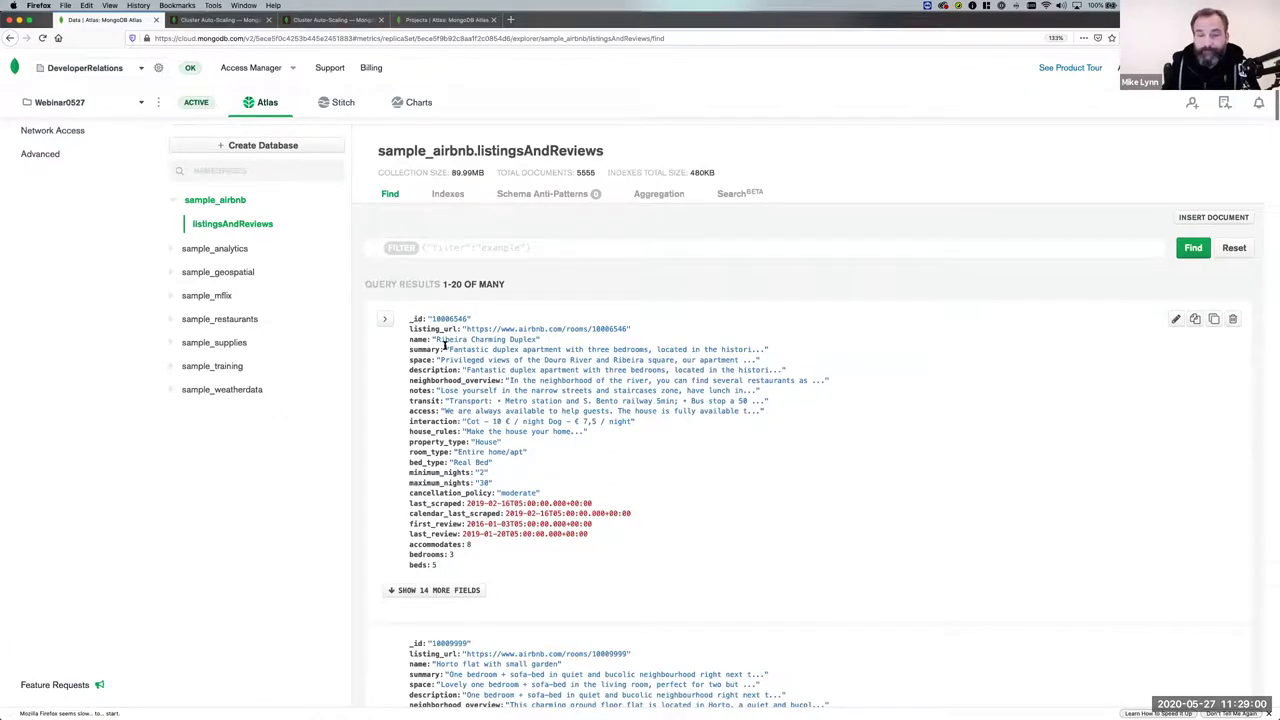
pyautogui.scroll(-1, 441, 505)
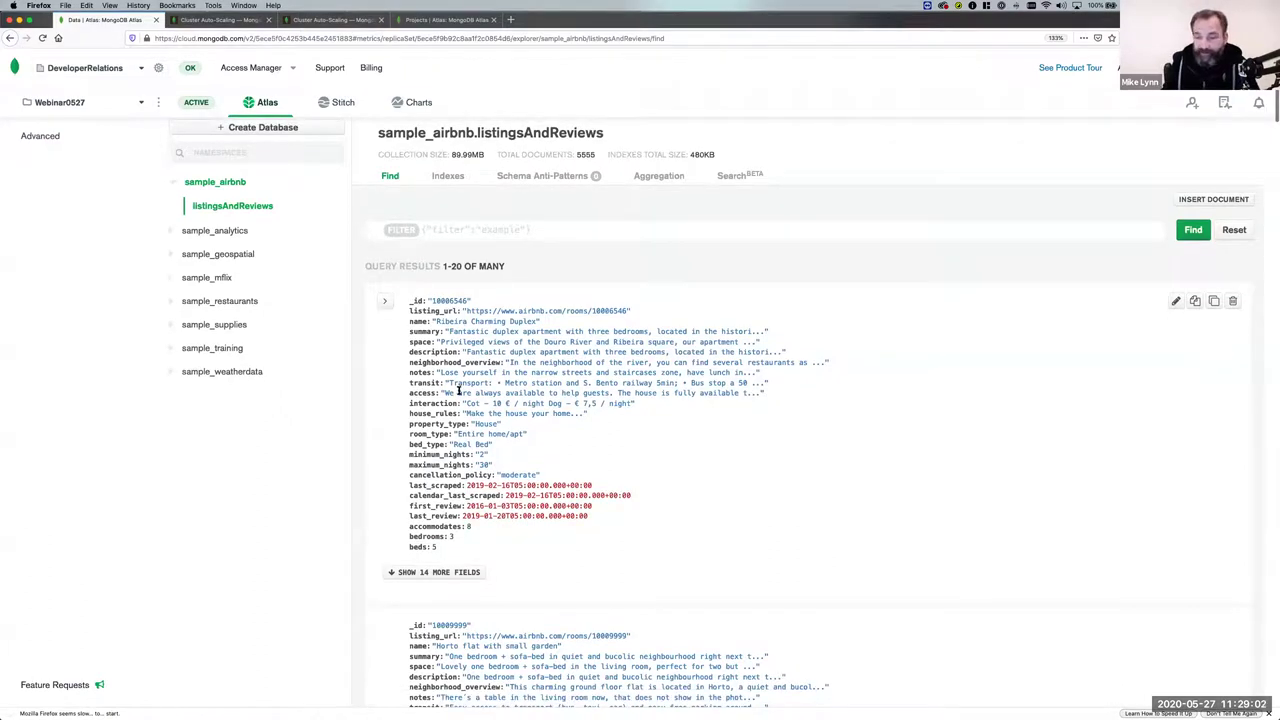
pyautogui.click(174, 304)
pyautogui.click(229, 305)
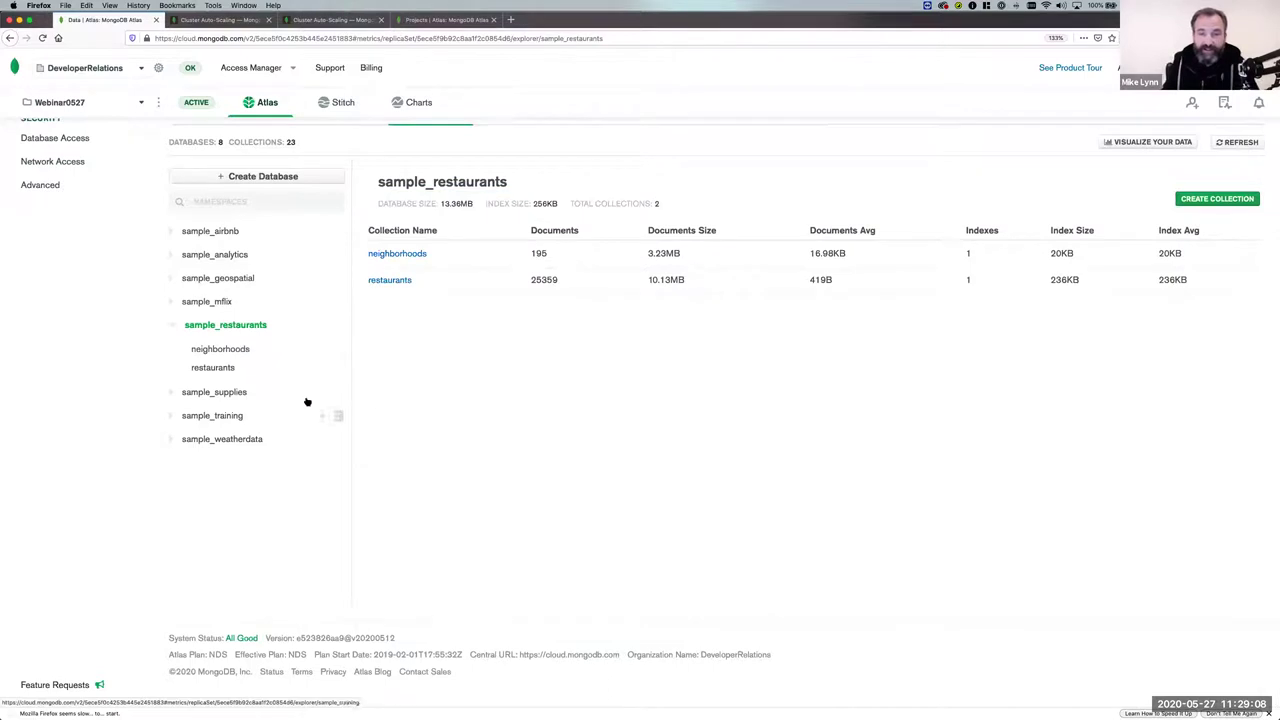
pyautogui.click(400, 281)
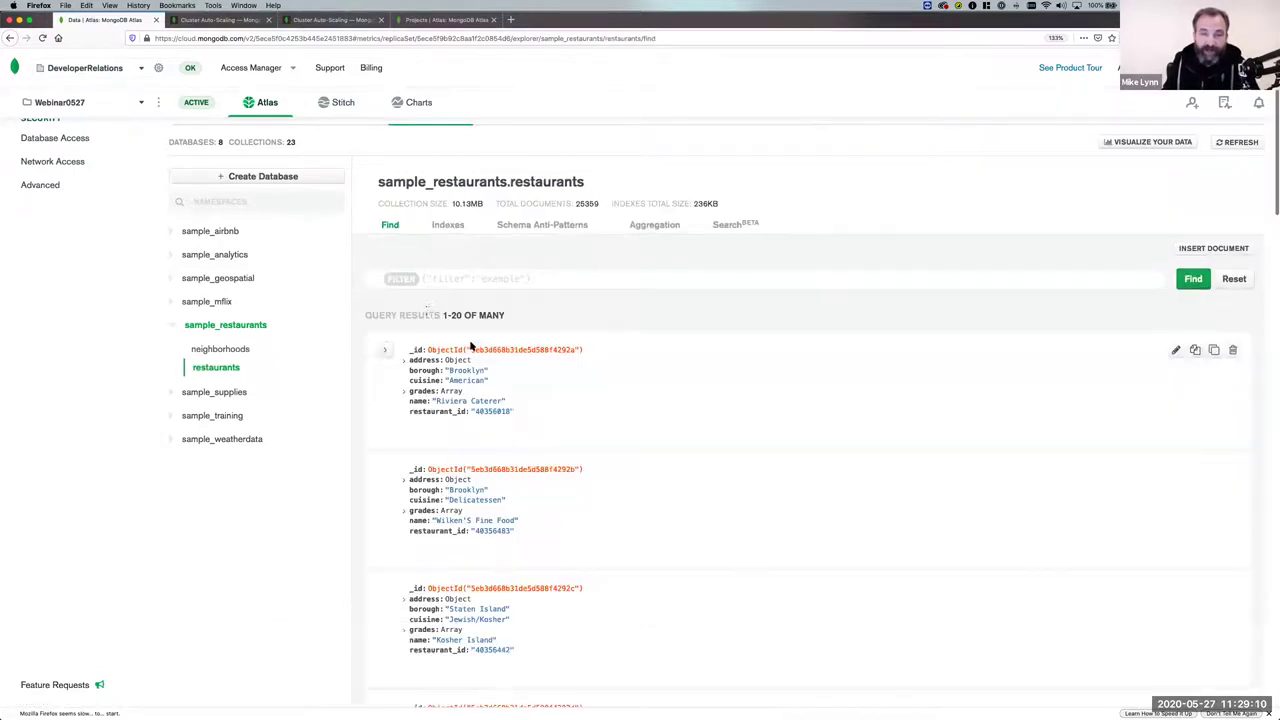
pyautogui.click(405, 391)
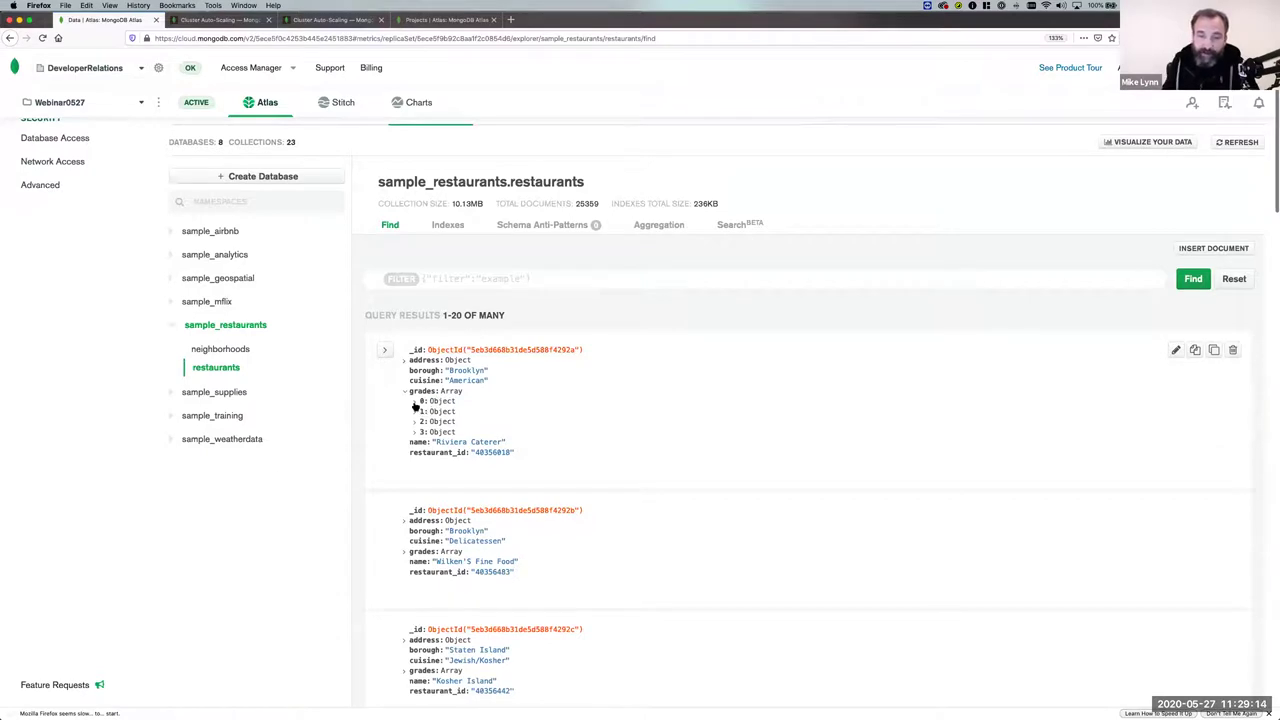
pyautogui.click(446, 399)
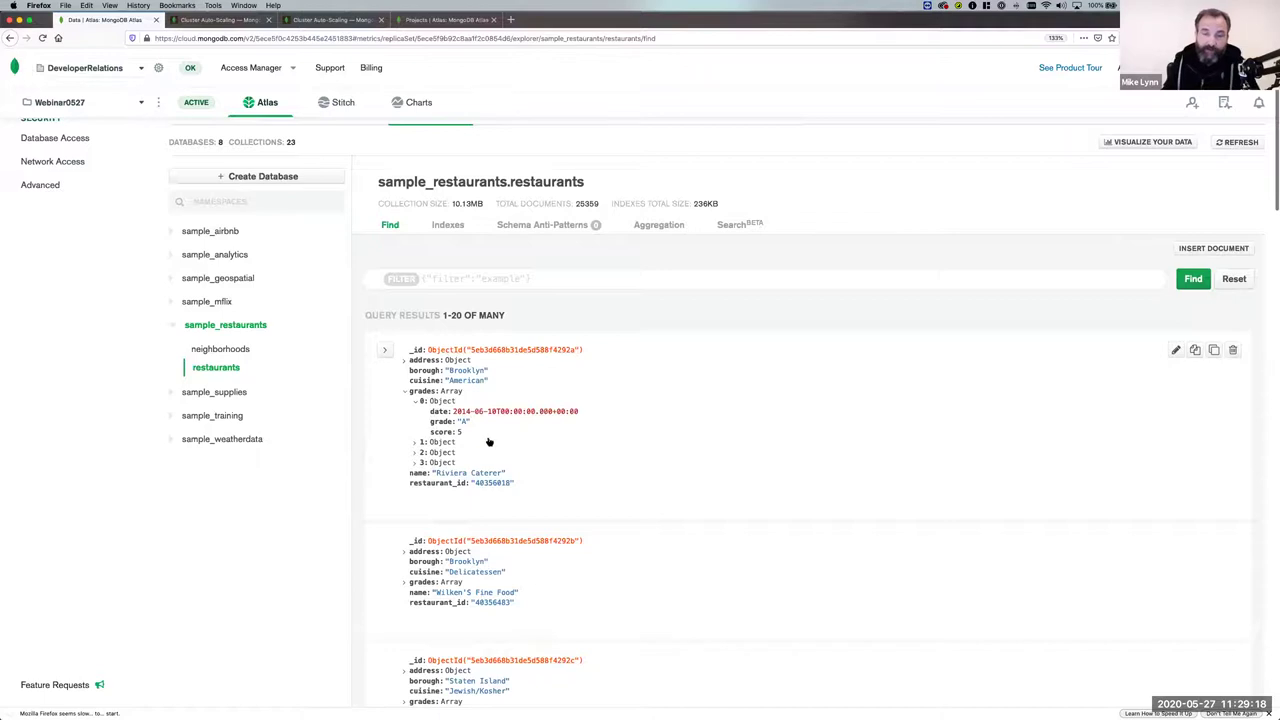
pyautogui.scroll(-5, 489, 441)
pyautogui.scroll(7, 487, 428)
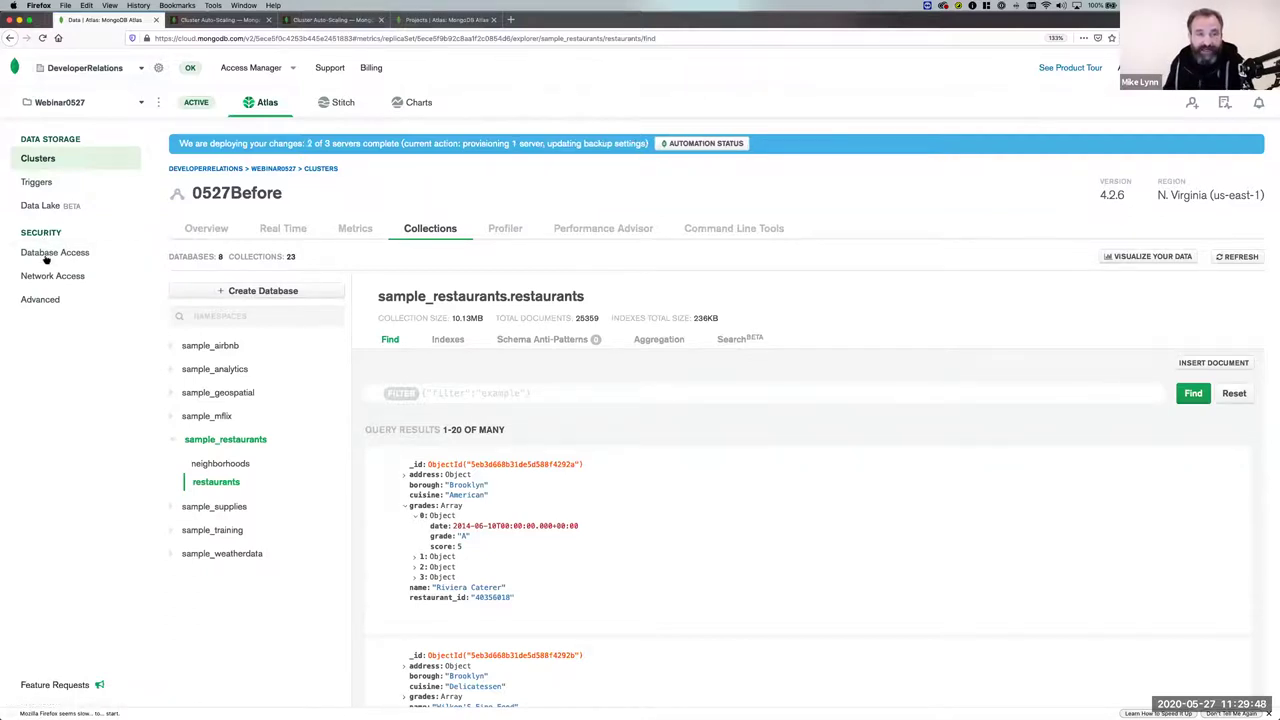
pyautogui.click(45, 253)
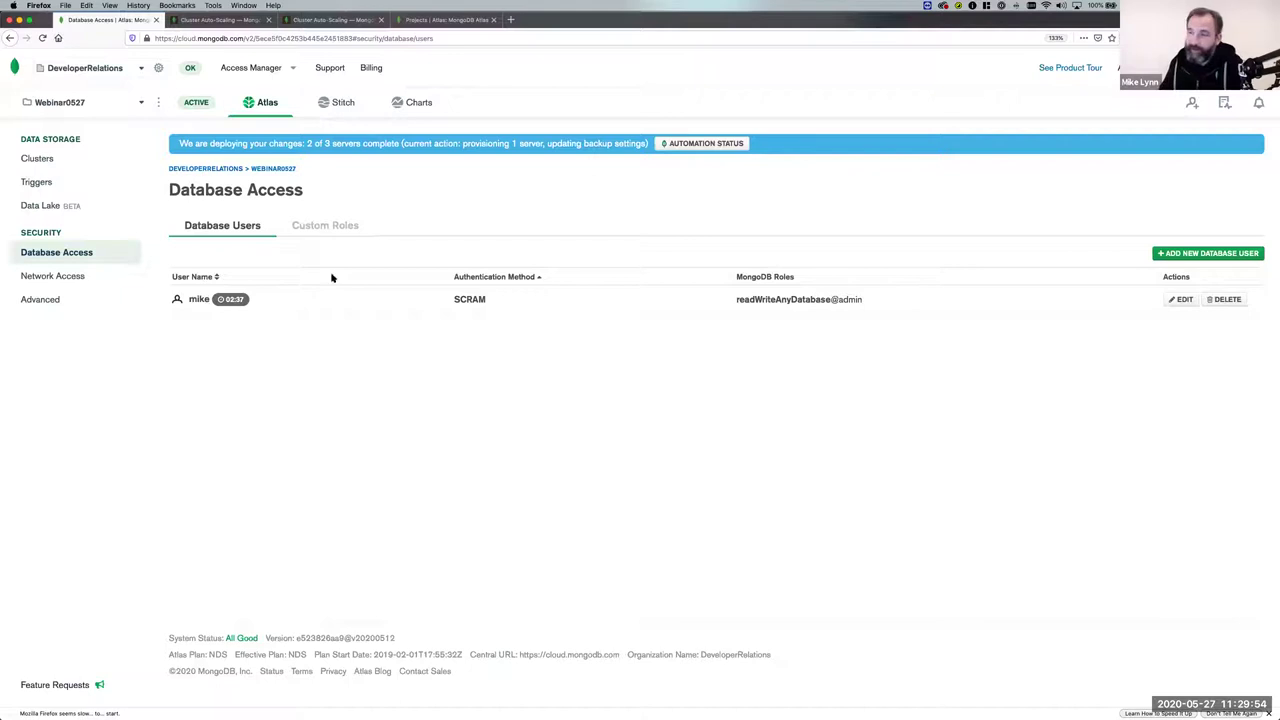
# Add a new database user, entering its username and password.
pyautogui.click(1181, 255)
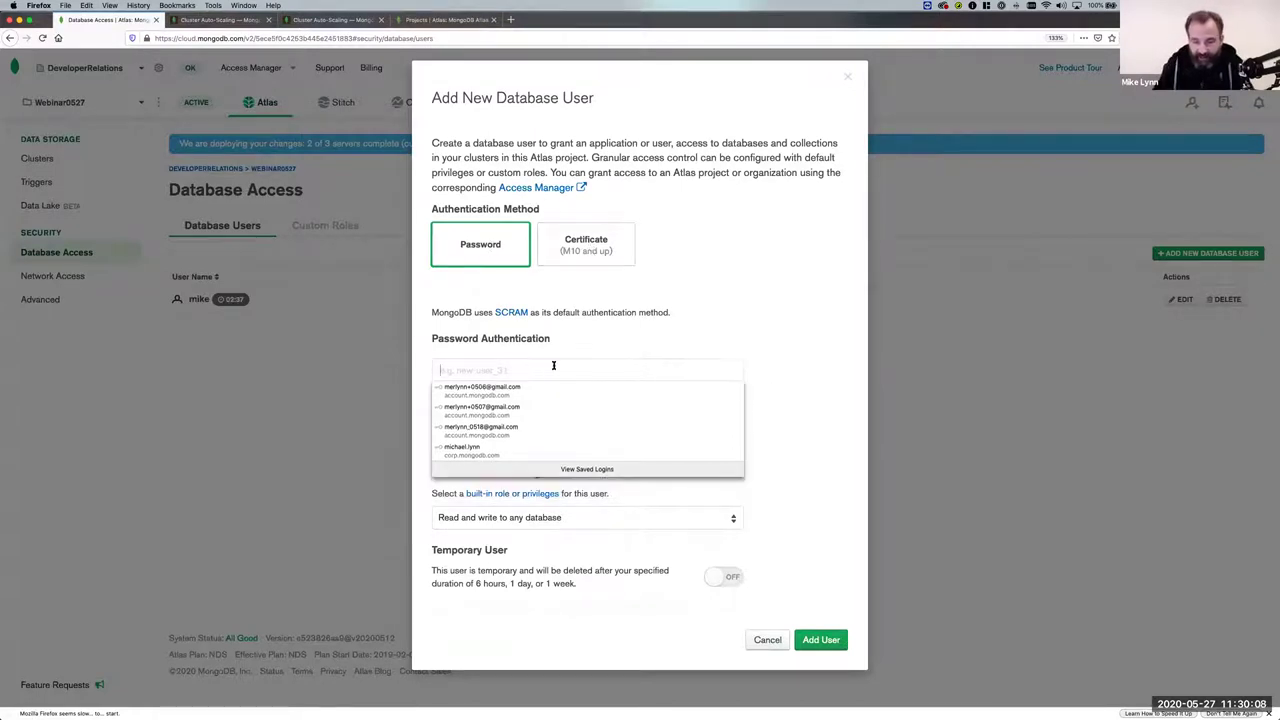
pyautogui.write('kel')
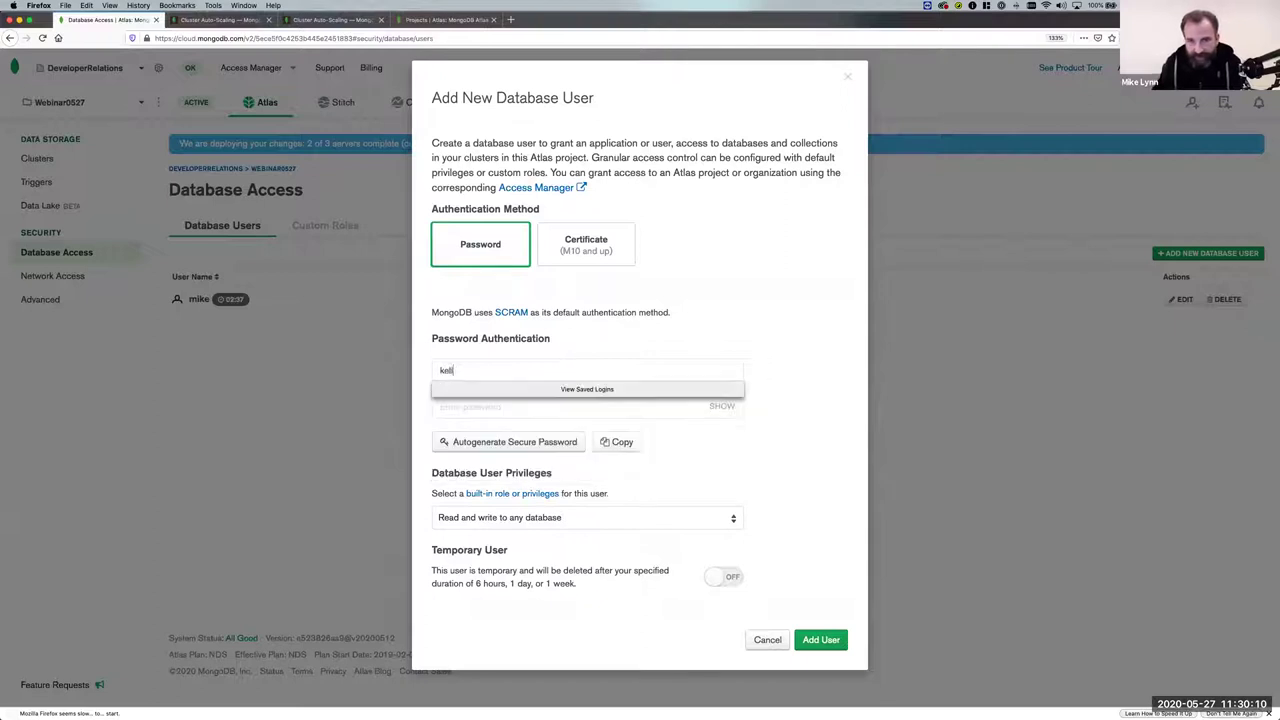
pyautogui.write('ly')
pyautogui.click(540, 406)
pyautogui.click(535, 404)
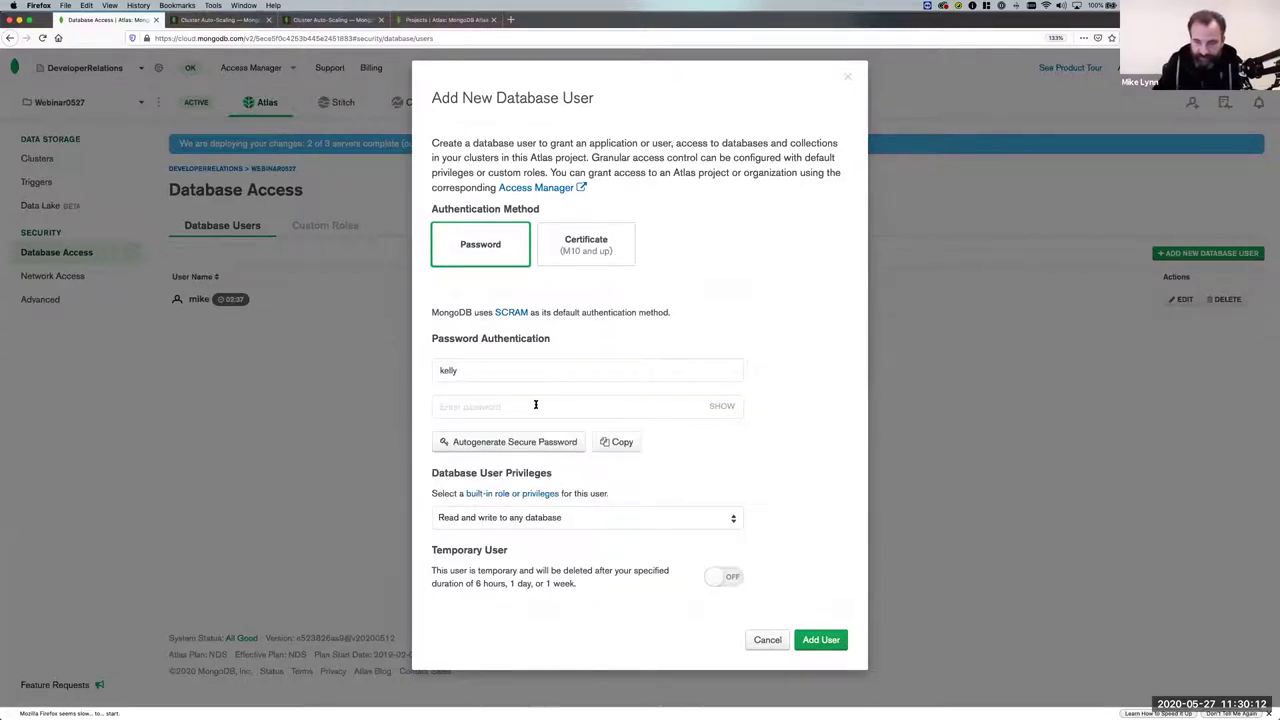
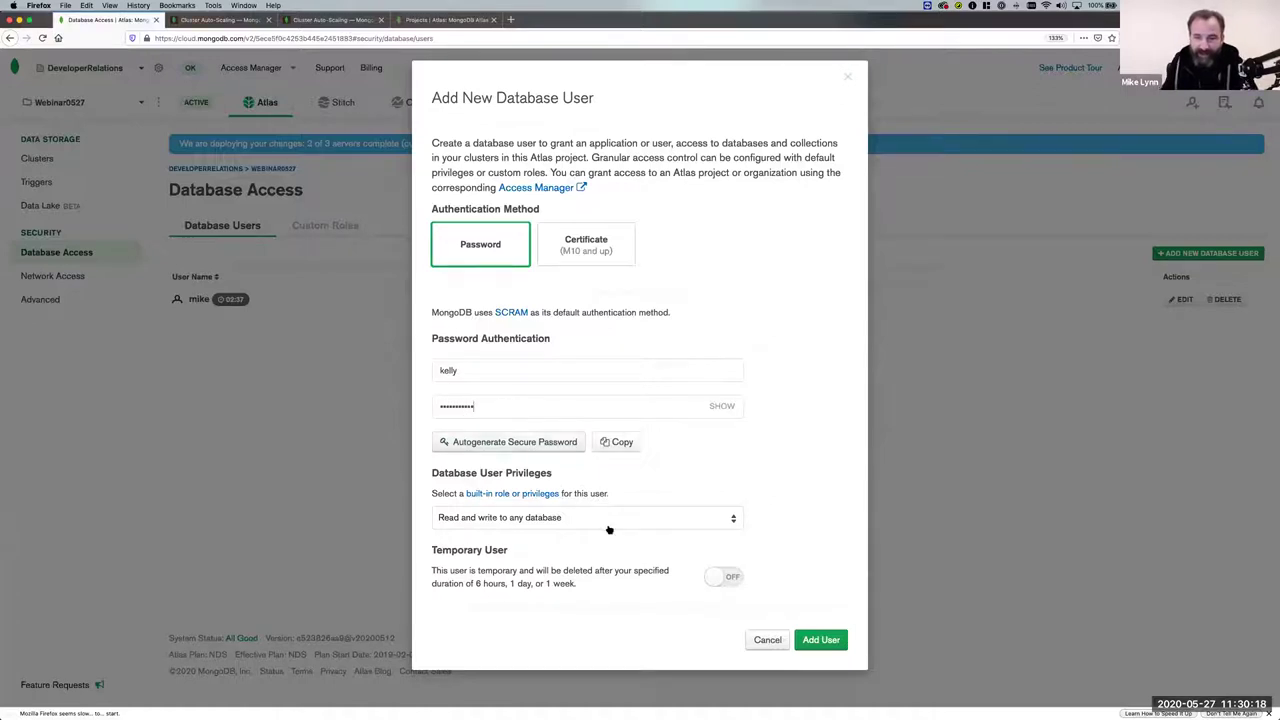
# Make the new user temporary for 6 hours and add it.
pyautogui.click(730, 579)
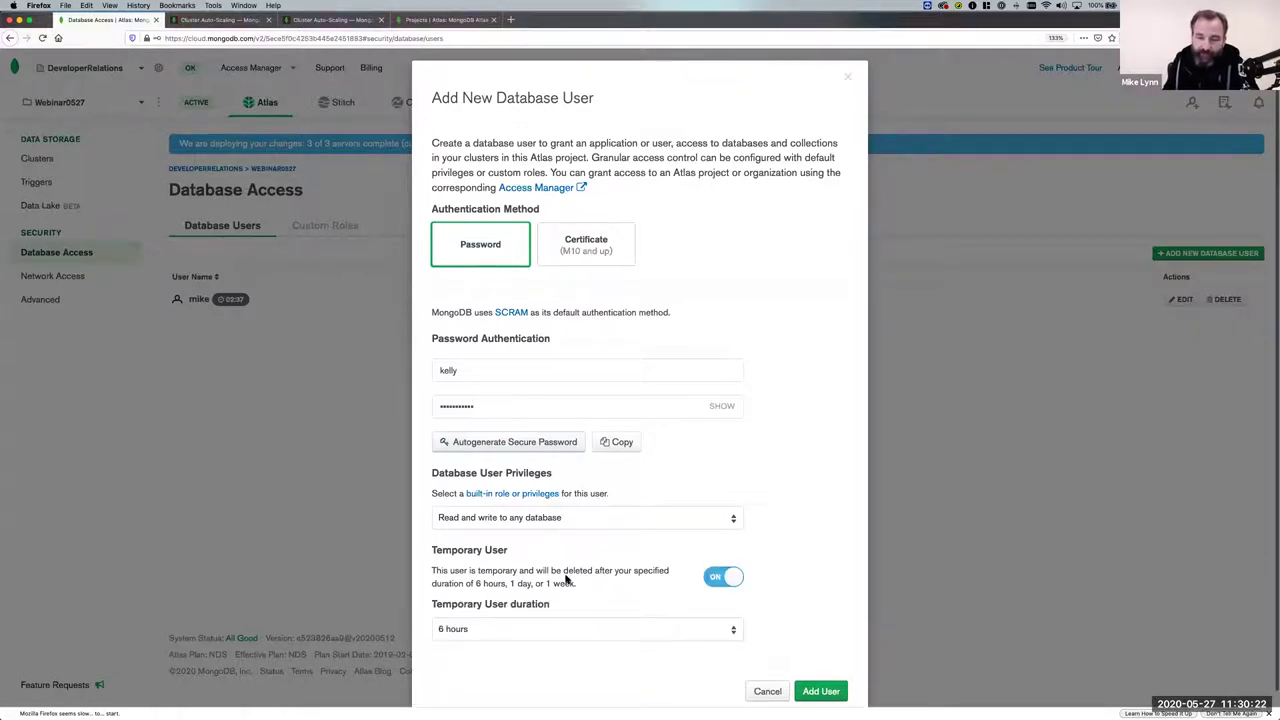
pyautogui.scroll(-1, 545, 600)
pyautogui.click(523, 620)
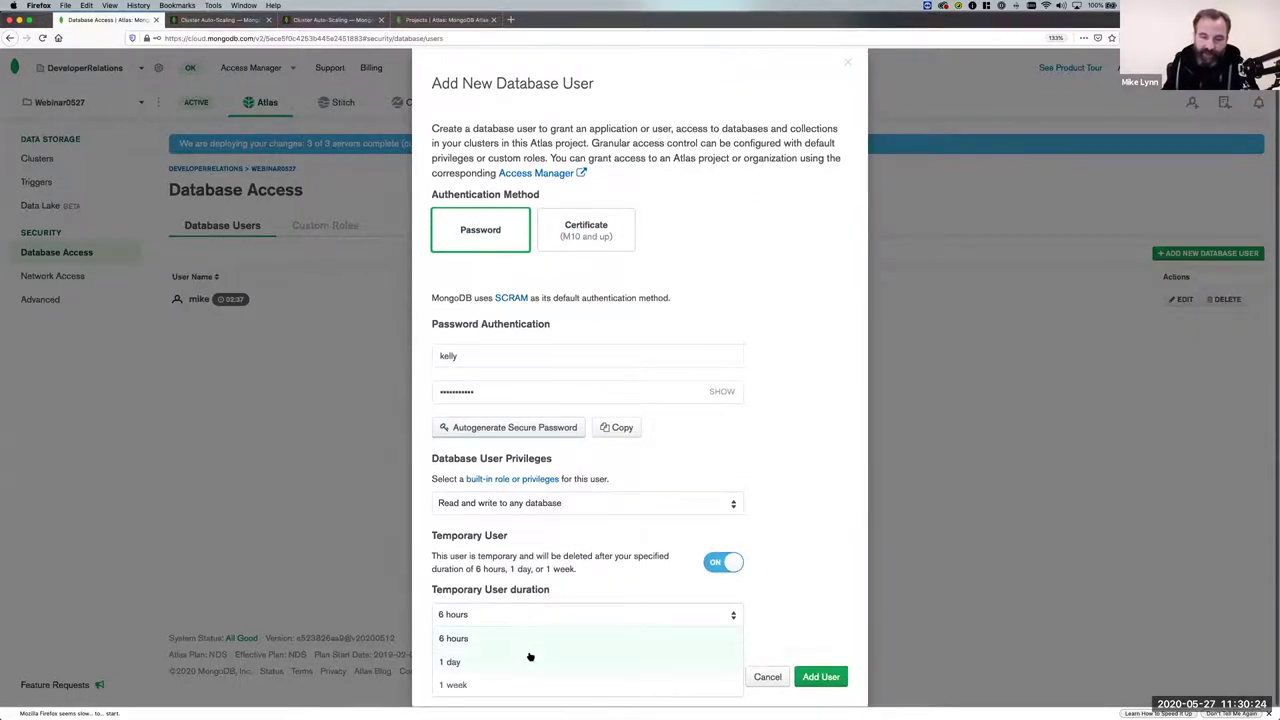
pyautogui.click(588, 587)
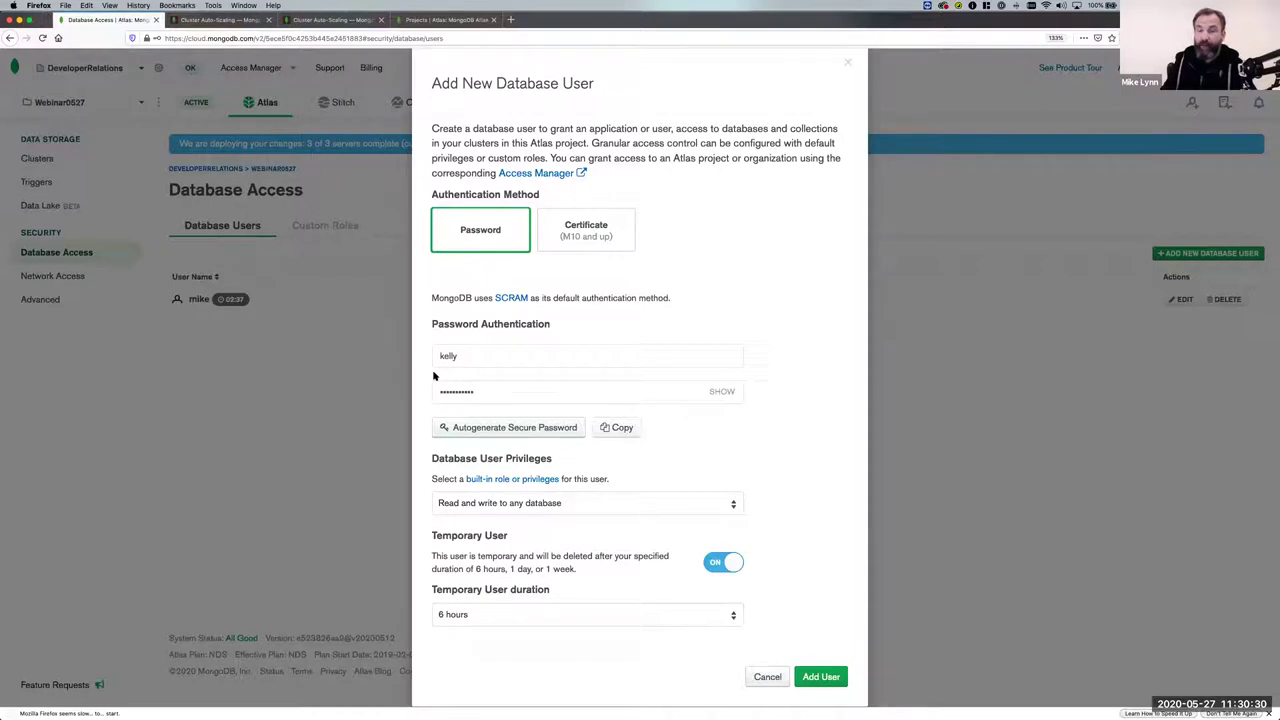
pyautogui.click(825, 678)
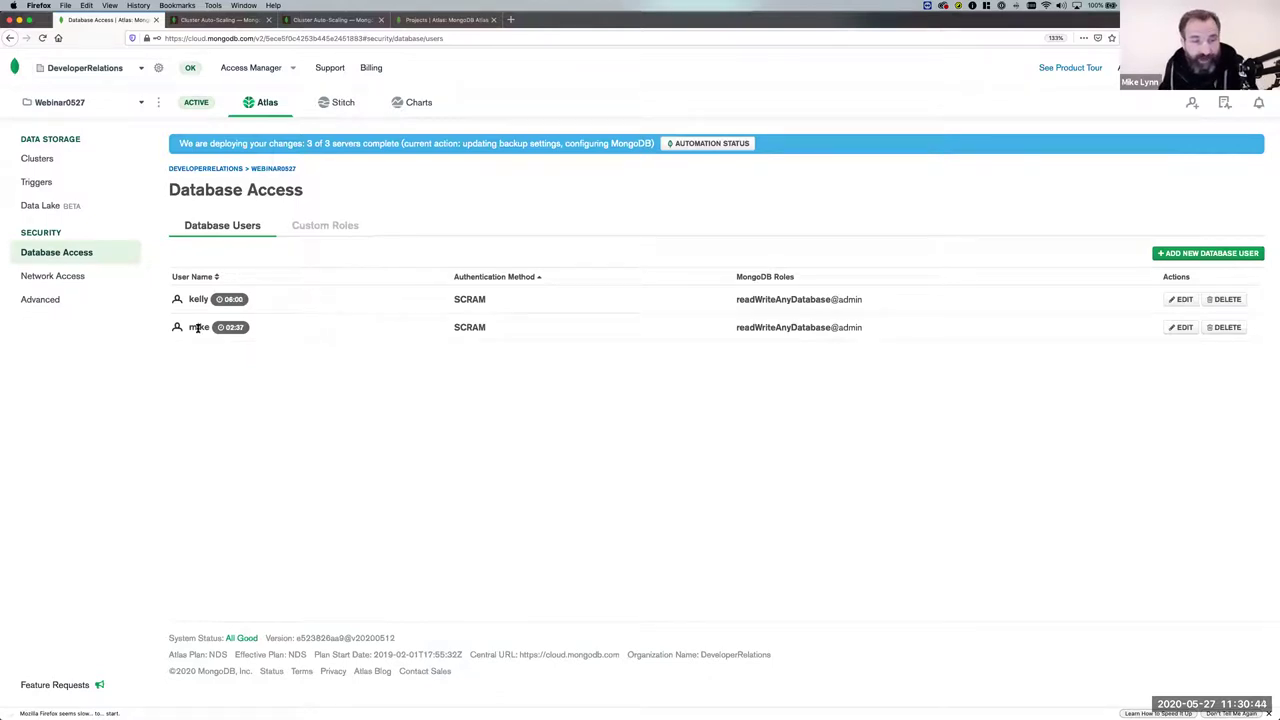
# Delete the existing entry from the Network Access IP whitelist.
pyautogui.click(47, 278)
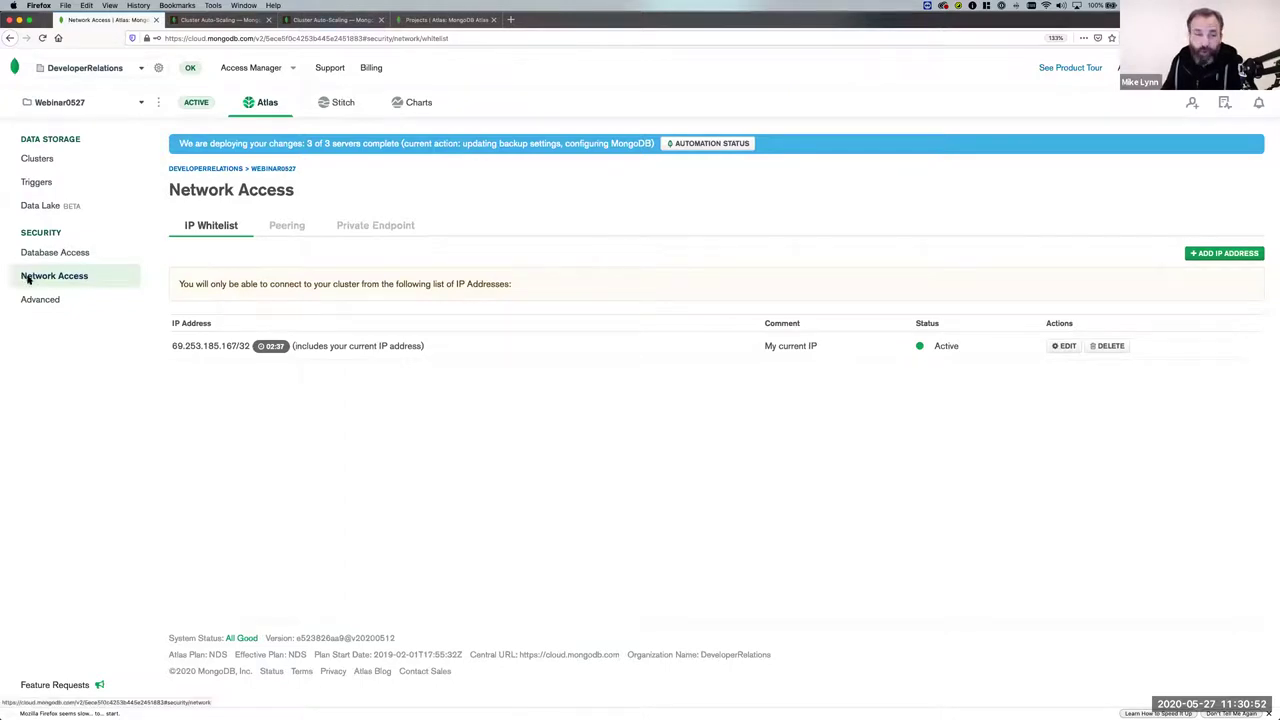
pyautogui.click(1107, 346)
pyautogui.click(816, 188)
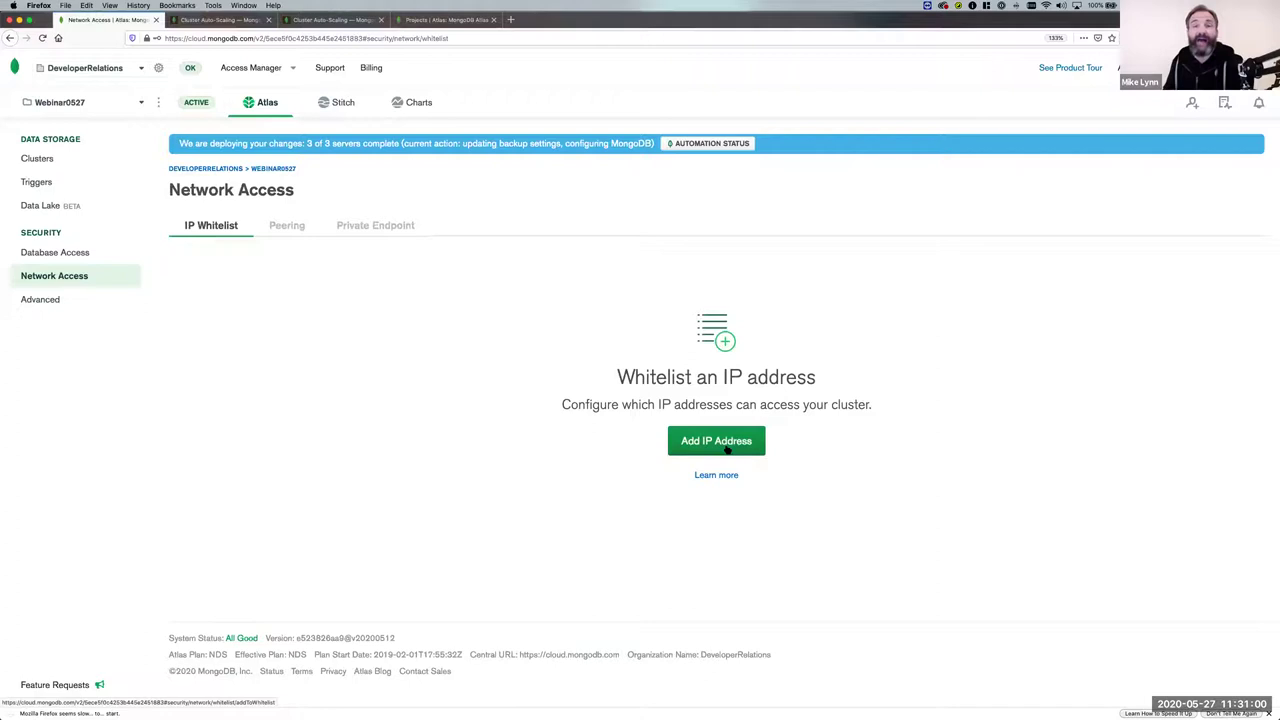
# Whitelist the current IP address as a temporary 6-hour entry.
pyautogui.click(727, 450)
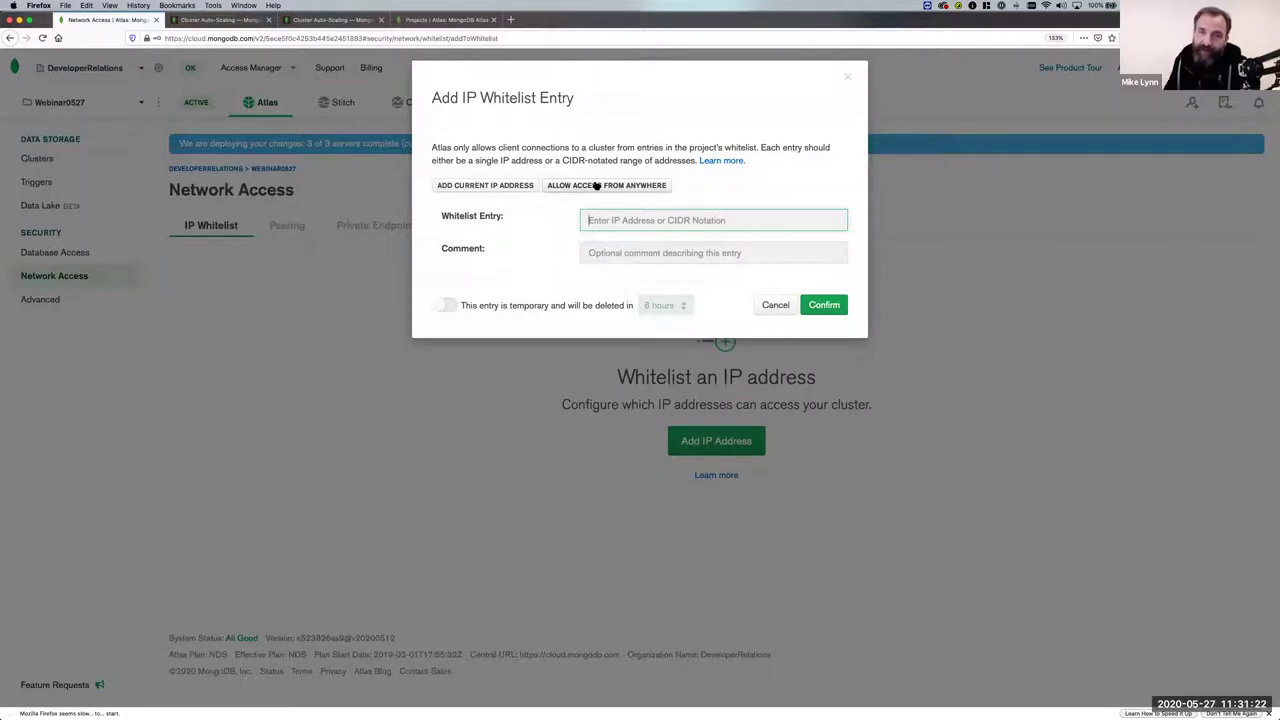
pyautogui.click(540, 188)
pyautogui.click(636, 252)
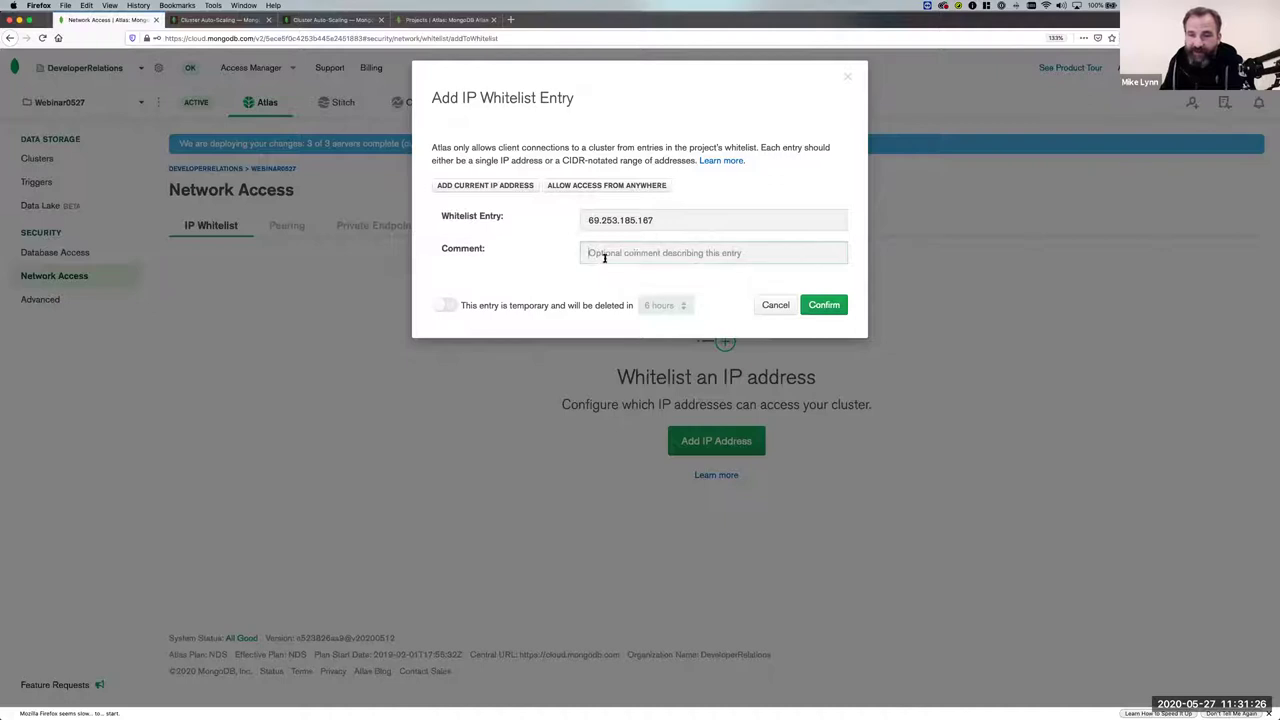
pyautogui.click(449, 306)
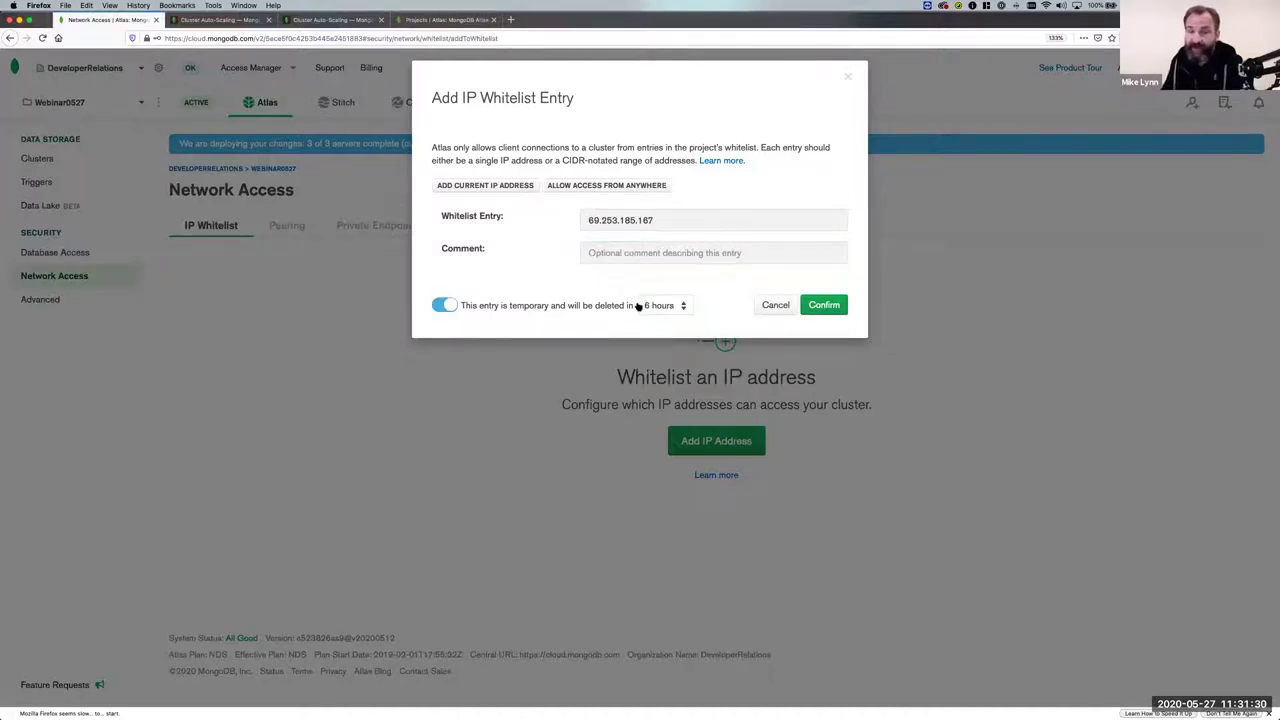
pyautogui.click(822, 308)
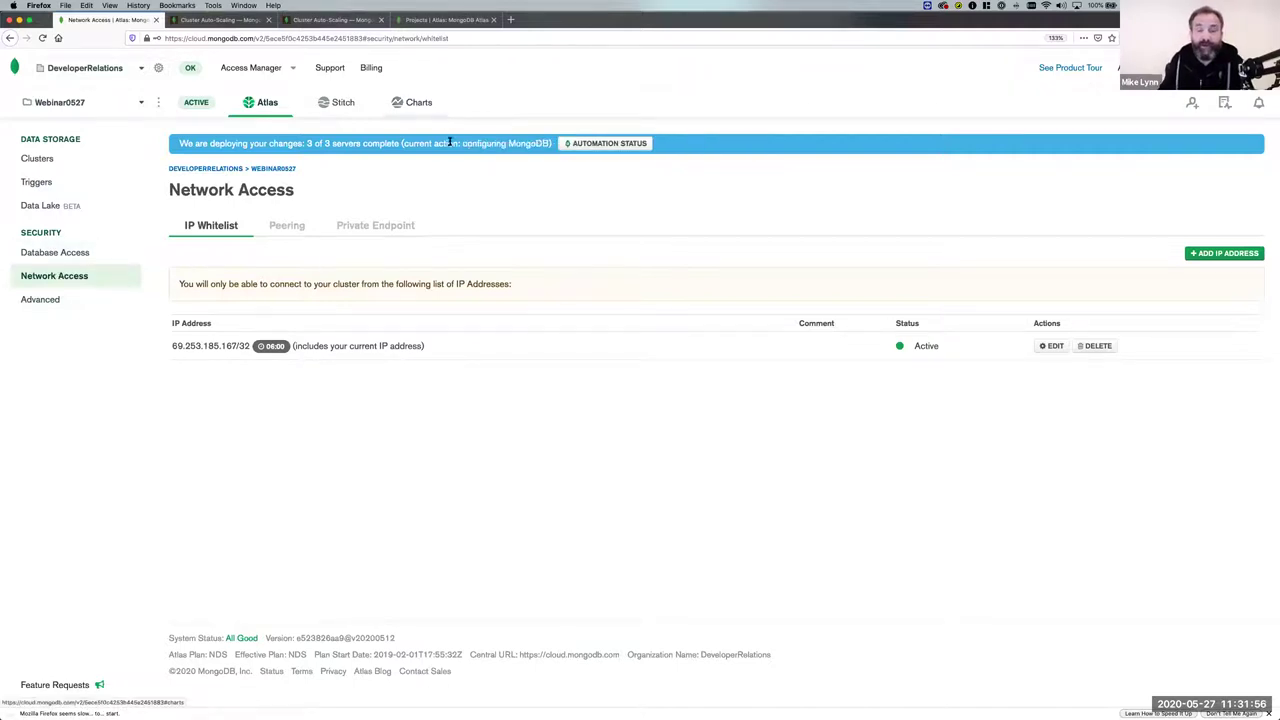
# Return to the WEBINAR0527 clusters overview and start connecting to cluster 0527Before.
pyautogui.click(266, 170)
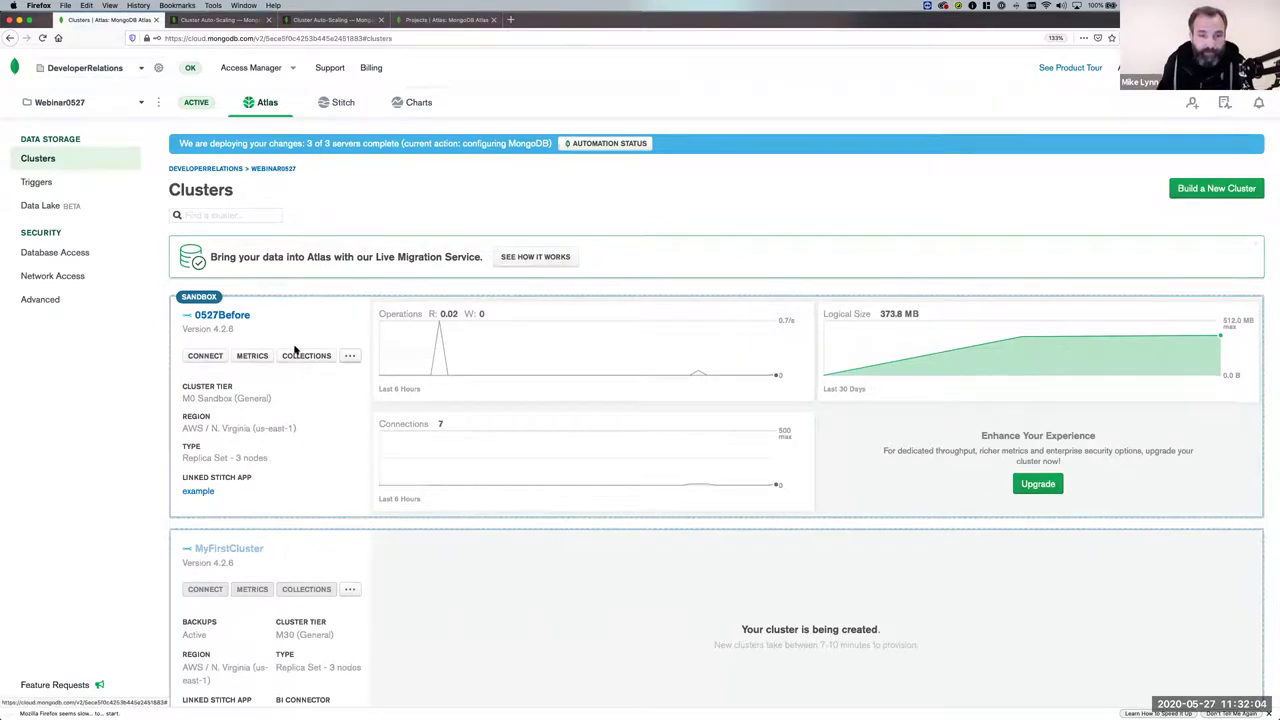
pyautogui.click(202, 358)
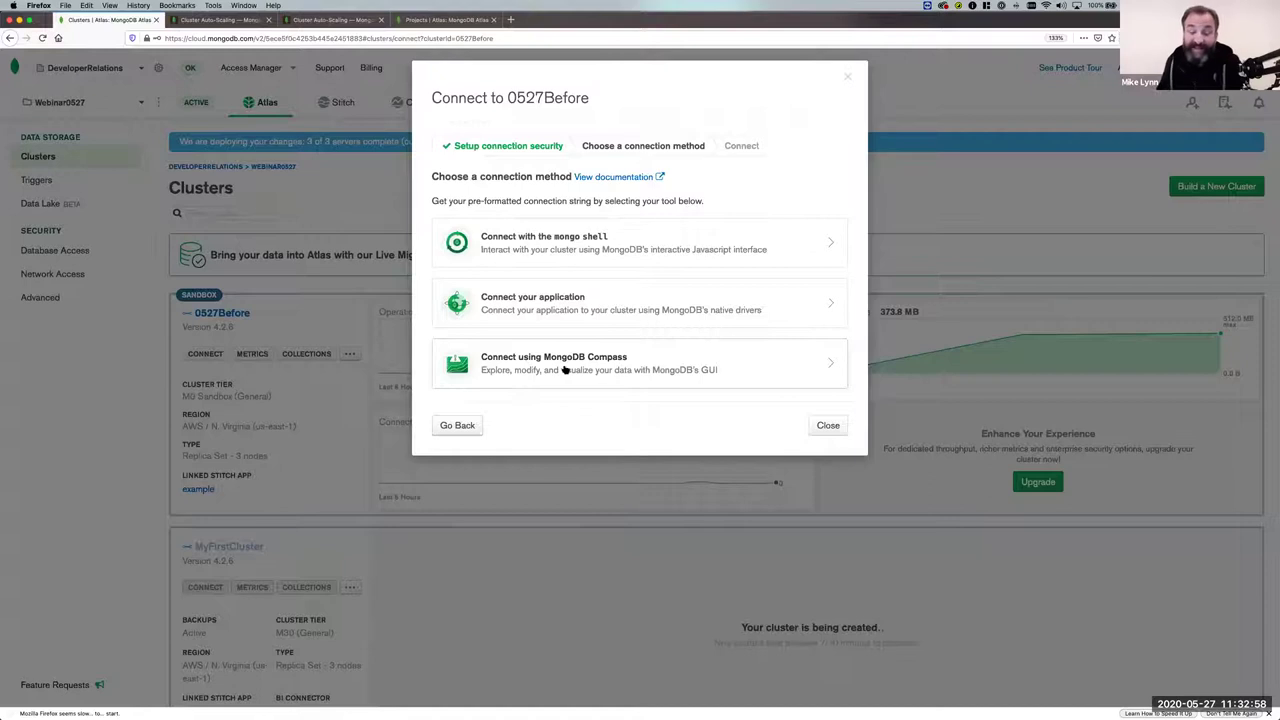
# Pick the MongoDB Compass connection method, review both instruction tabs, then switch to Compass.
pyautogui.click(565, 370)
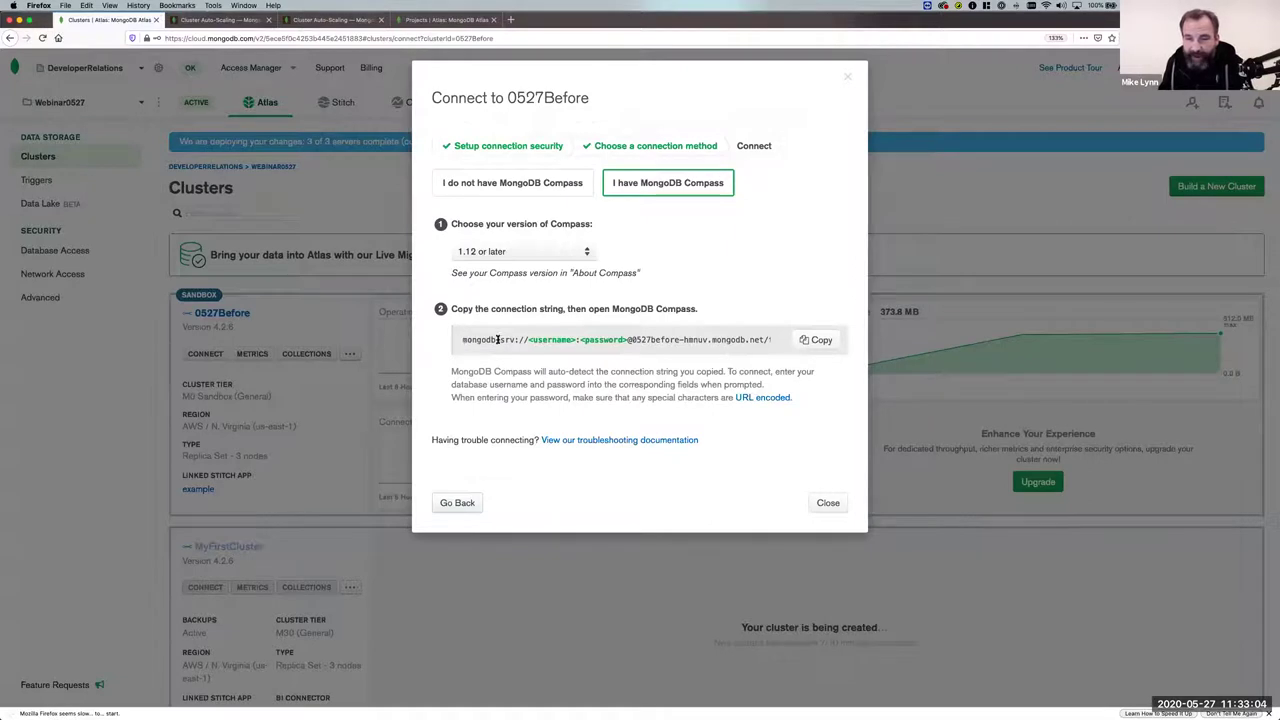
pyautogui.hscroll(2, 578, 340)
pyautogui.hscroll(-2, 580, 340)
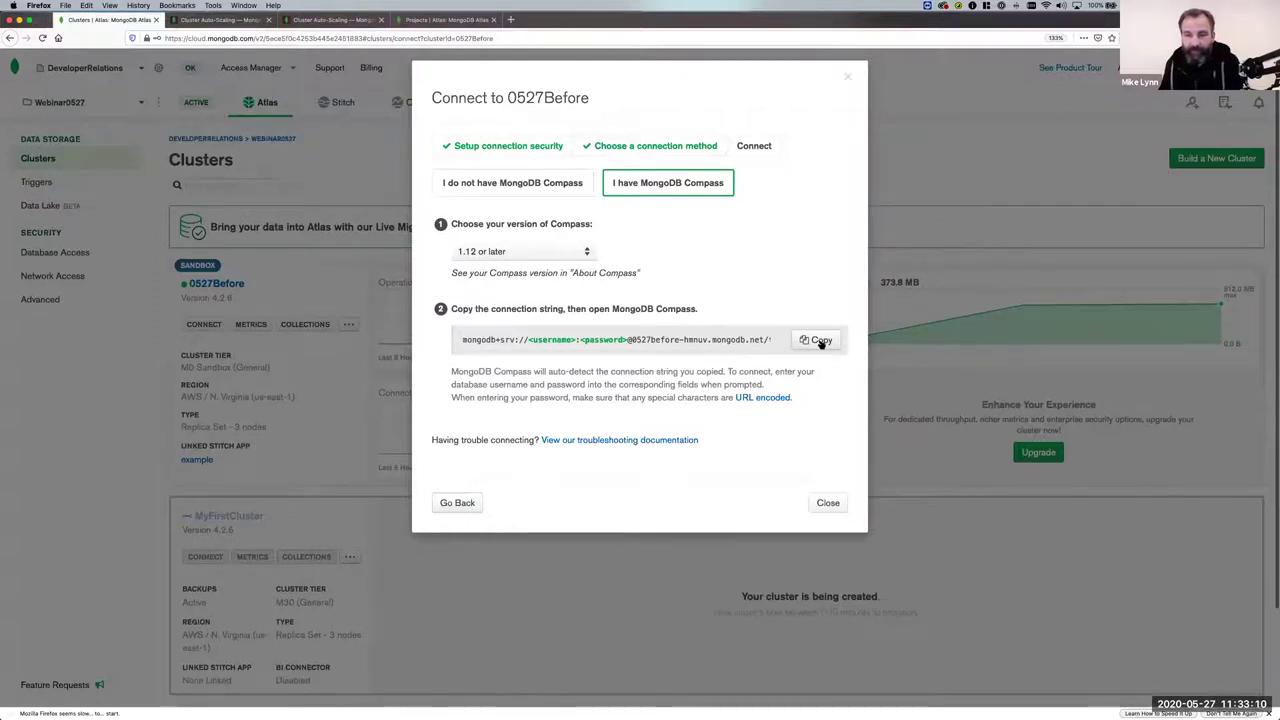
pyautogui.click(511, 191)
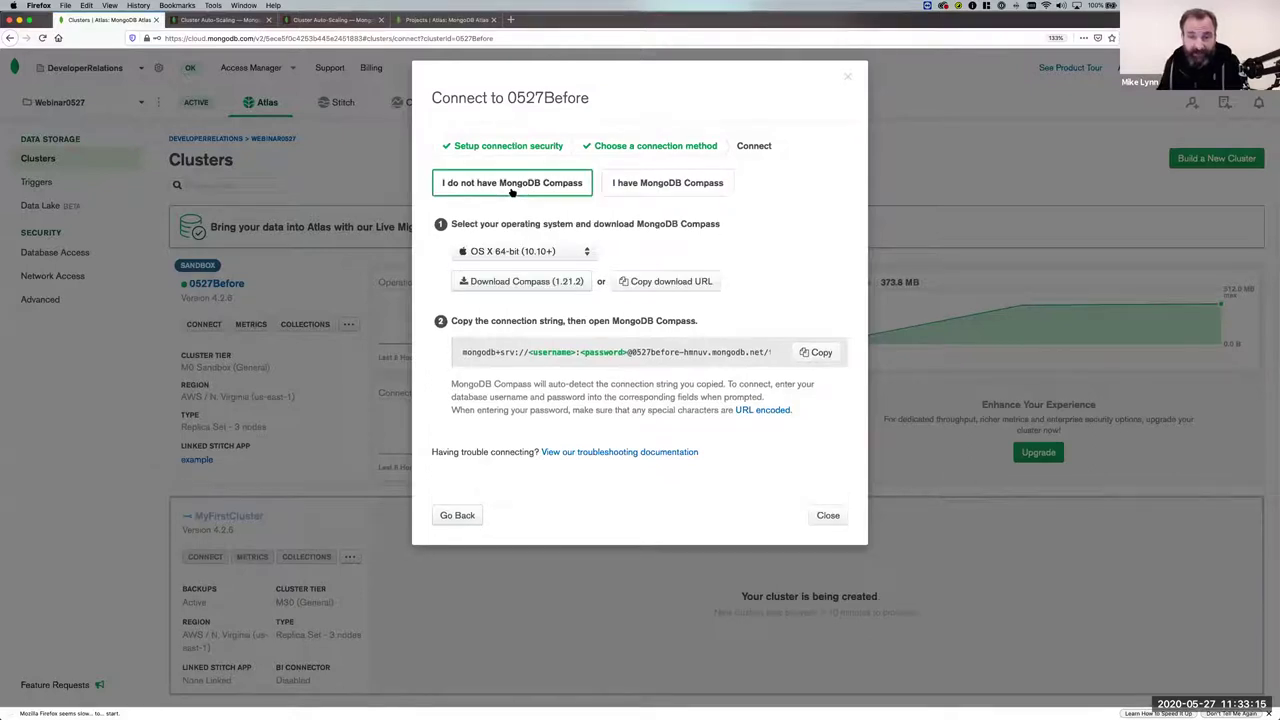
pyautogui.click(522, 254)
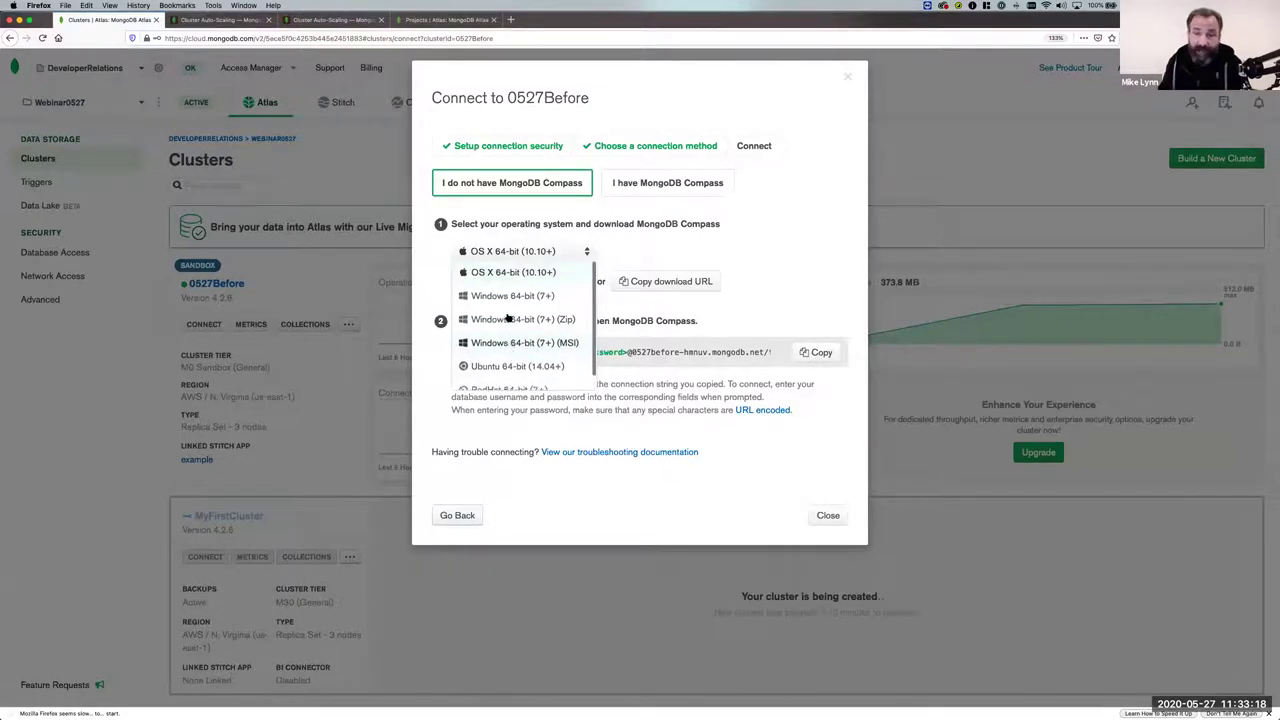
pyautogui.click(537, 214)
pyautogui.click(690, 185)
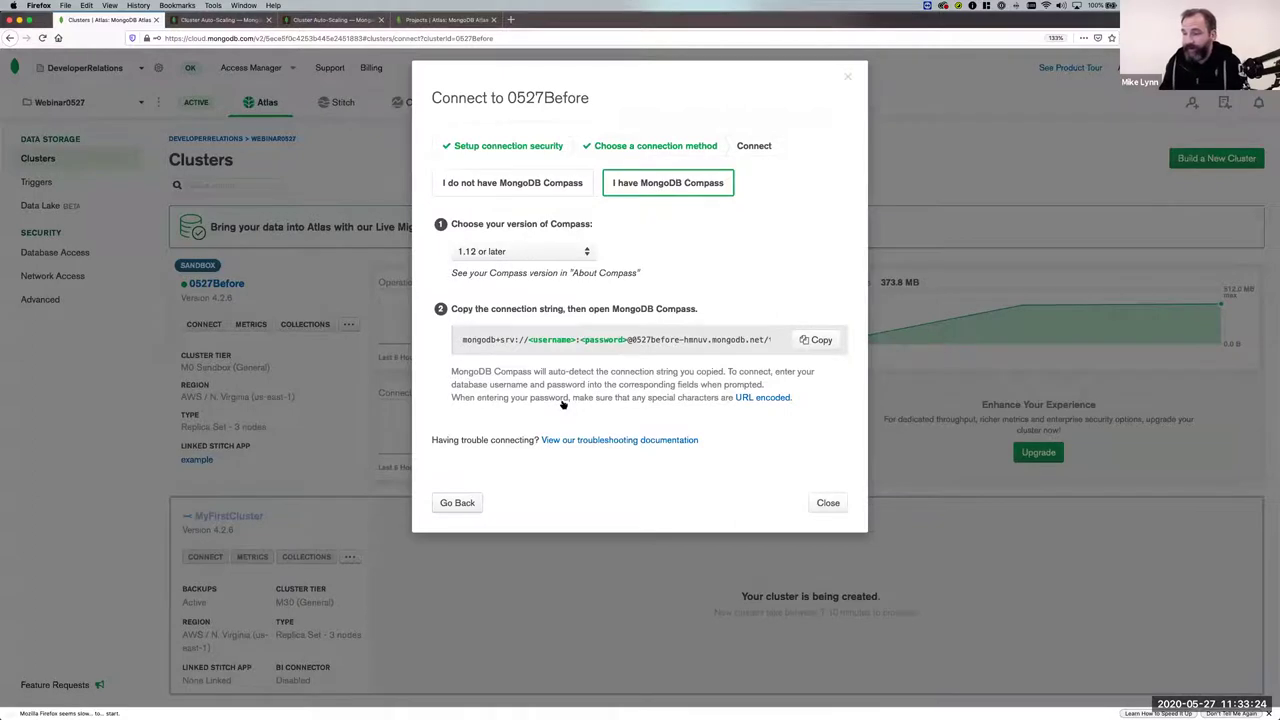
pyautogui.press('super+Tab')
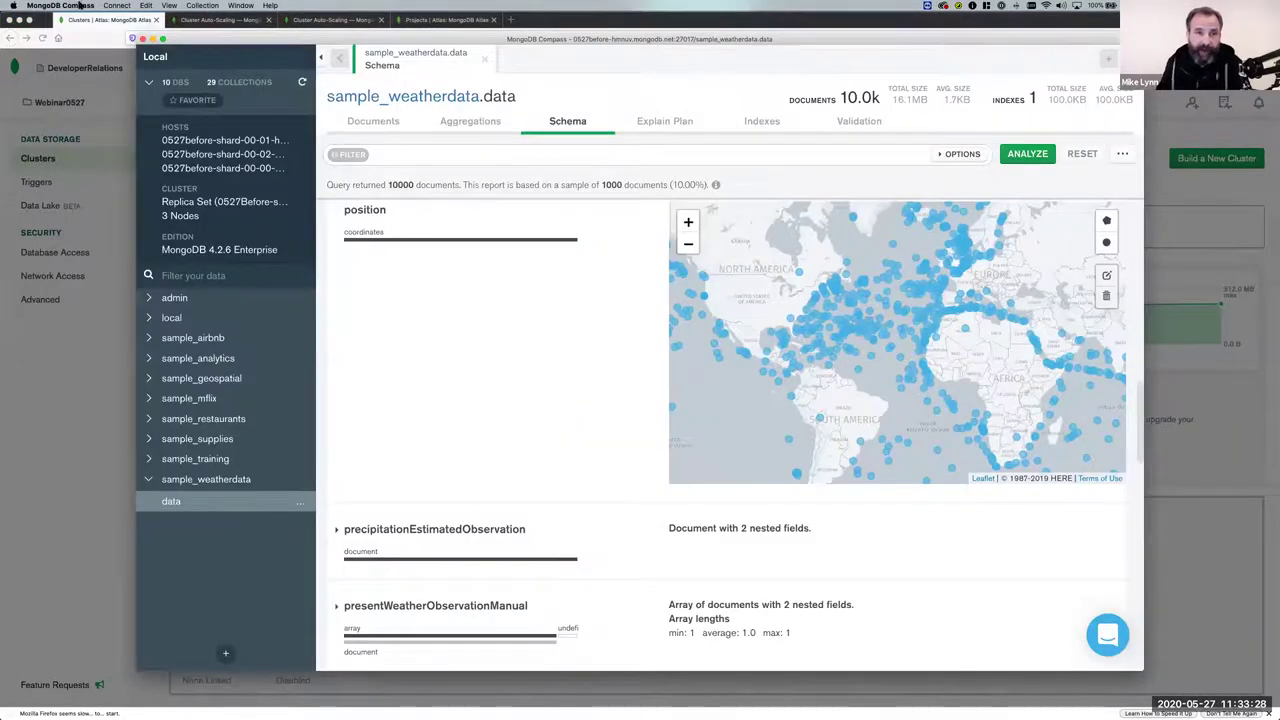
pyautogui.click(117, 5)
pyautogui.click(113, 19)
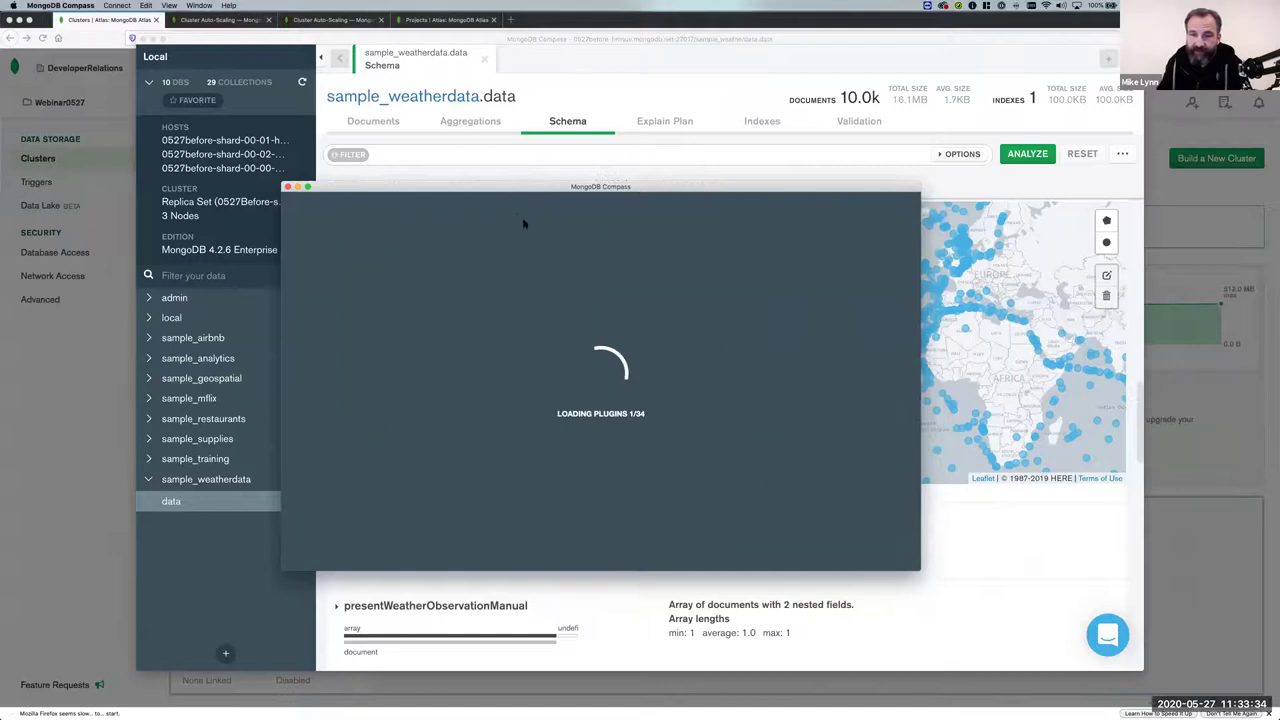
pyautogui.moveTo(367, 197); pyautogui.dragTo(363, 115)
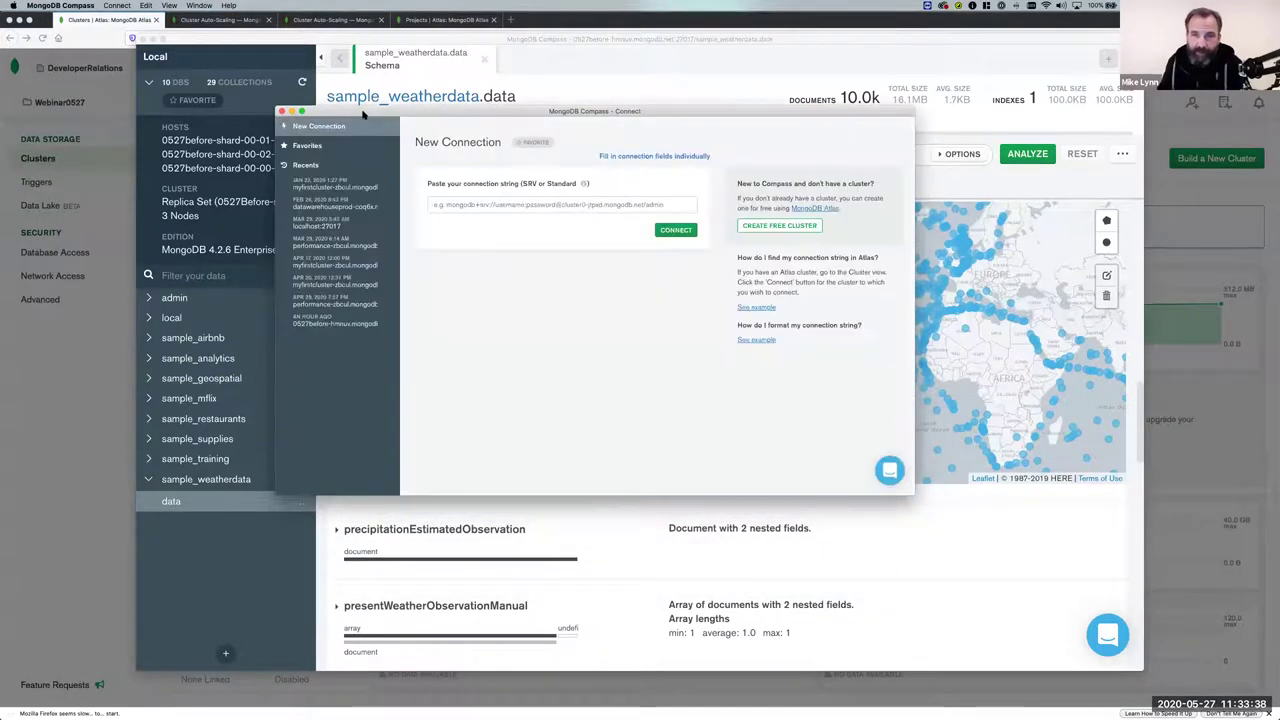
pyautogui.click(481, 207)
pyautogui.press('super+v')
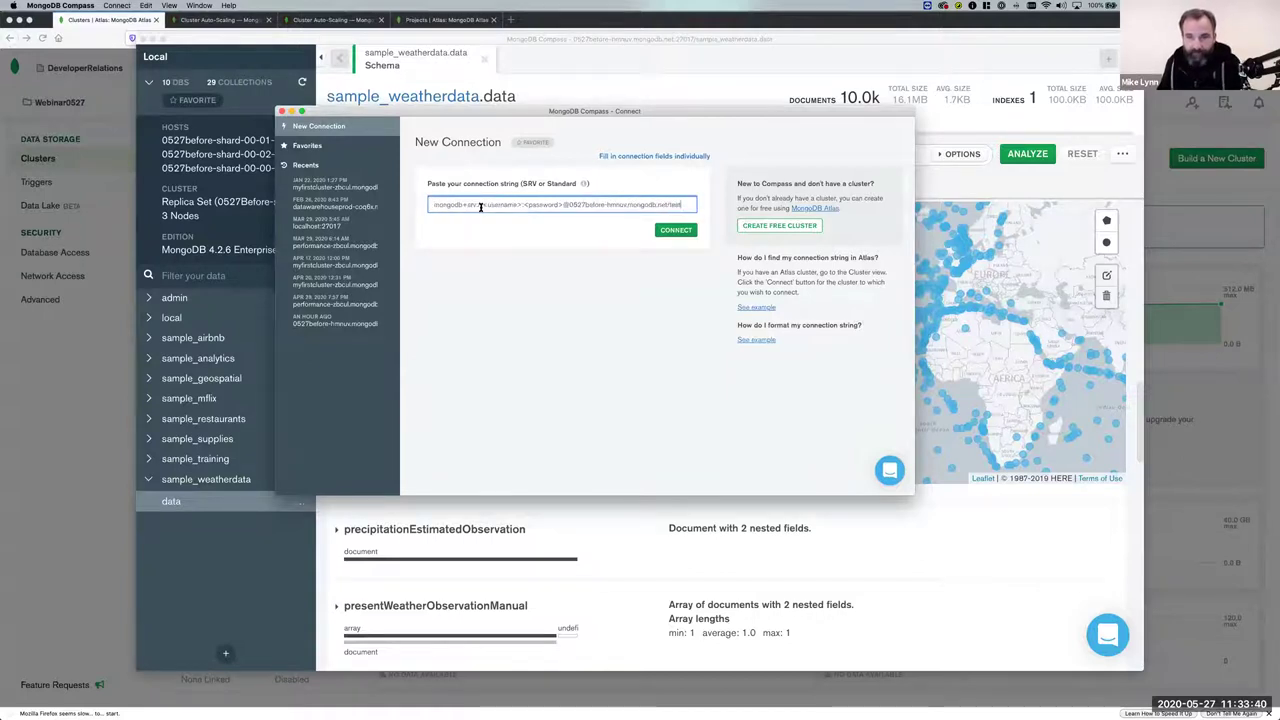
pyautogui.moveTo(481, 205); pyautogui.dragTo(559, 205)
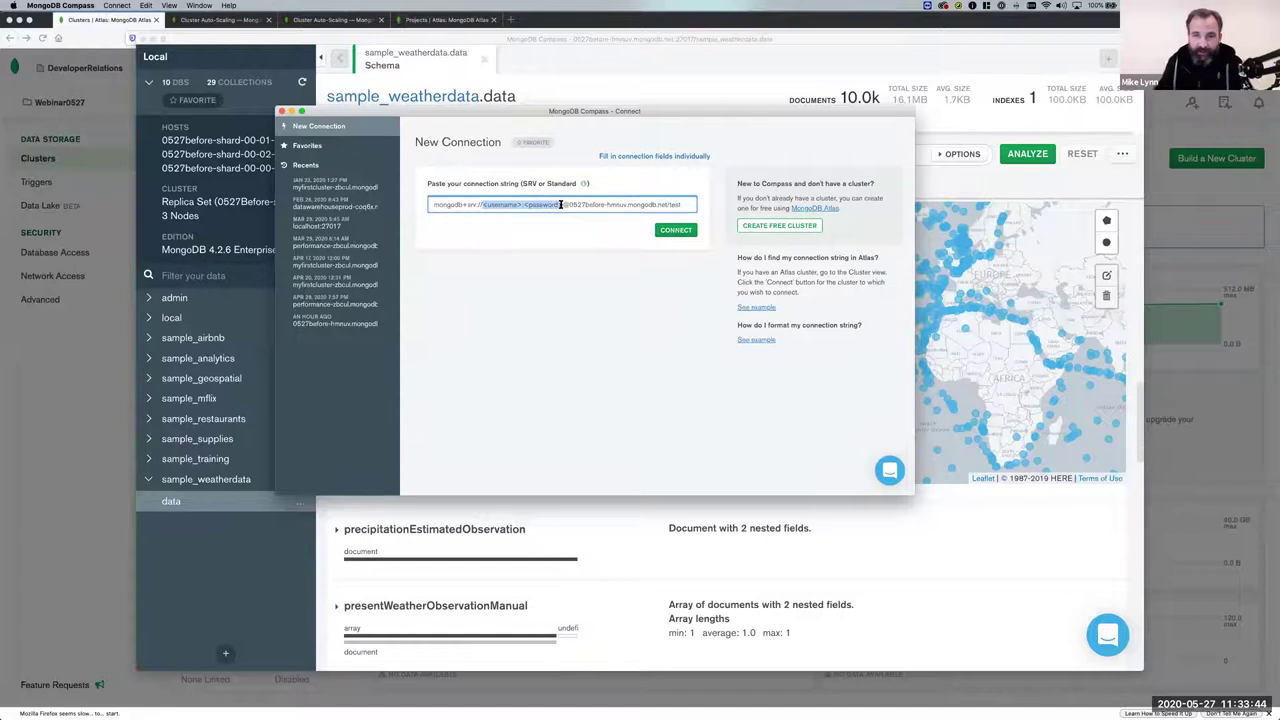
pyautogui.write('mike:Password')
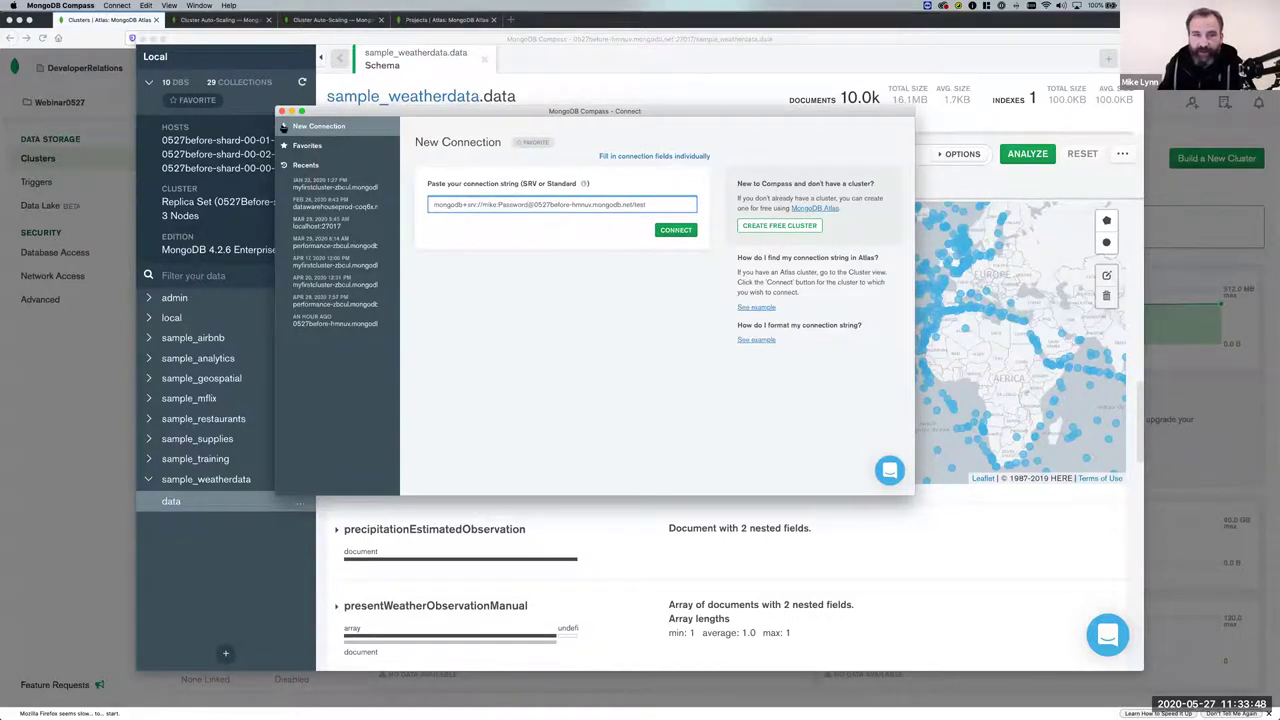
pyautogui.click(282, 111)
pyautogui.moveTo(556, 39); pyautogui.dragTo(546, 5)
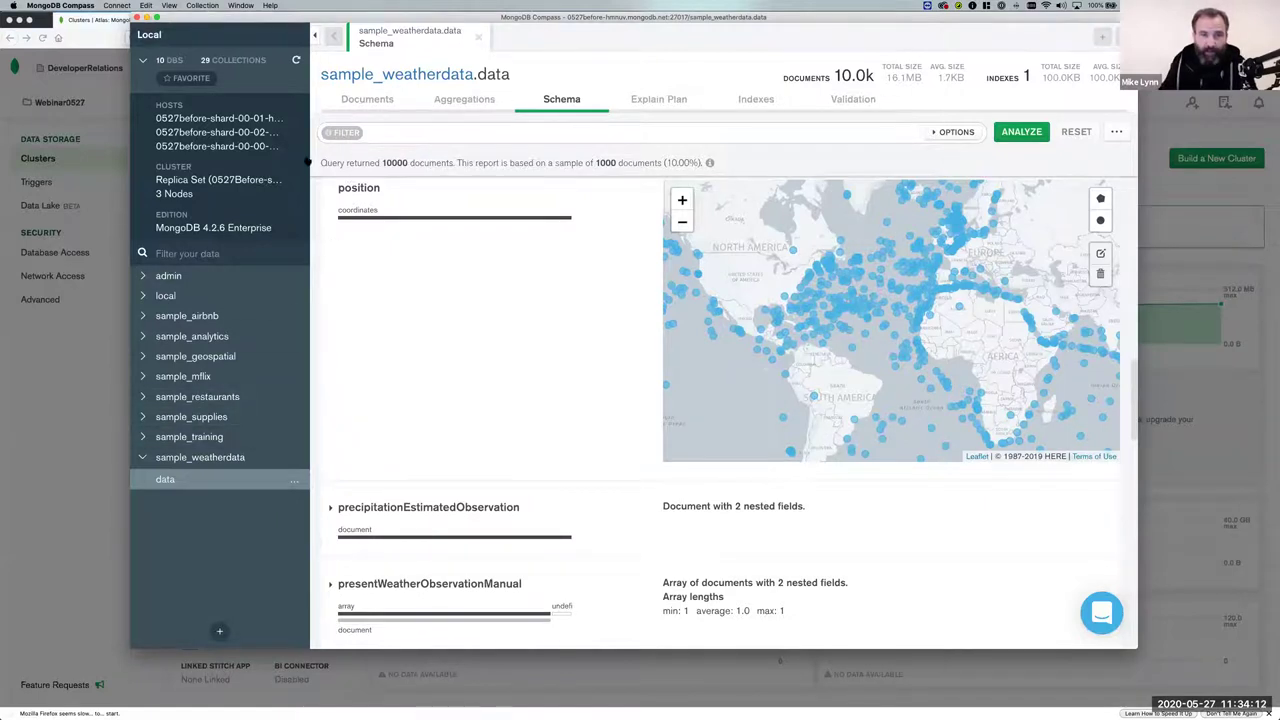
# Open the sample_airbnb.listingsAndReviews collection and browse its documents.
pyautogui.click(143, 316)
pyautogui.click(200, 339)
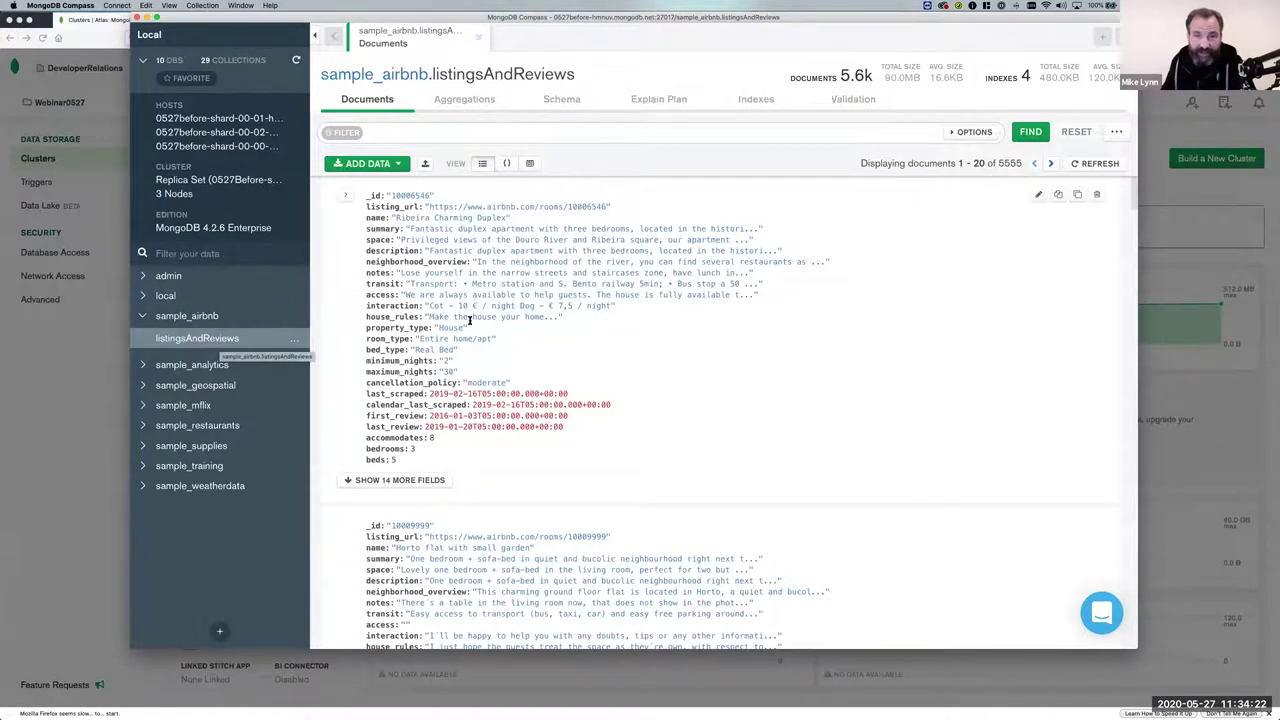
pyautogui.scroll(-2, 470, 325)
pyautogui.scroll(-5, 470, 322)
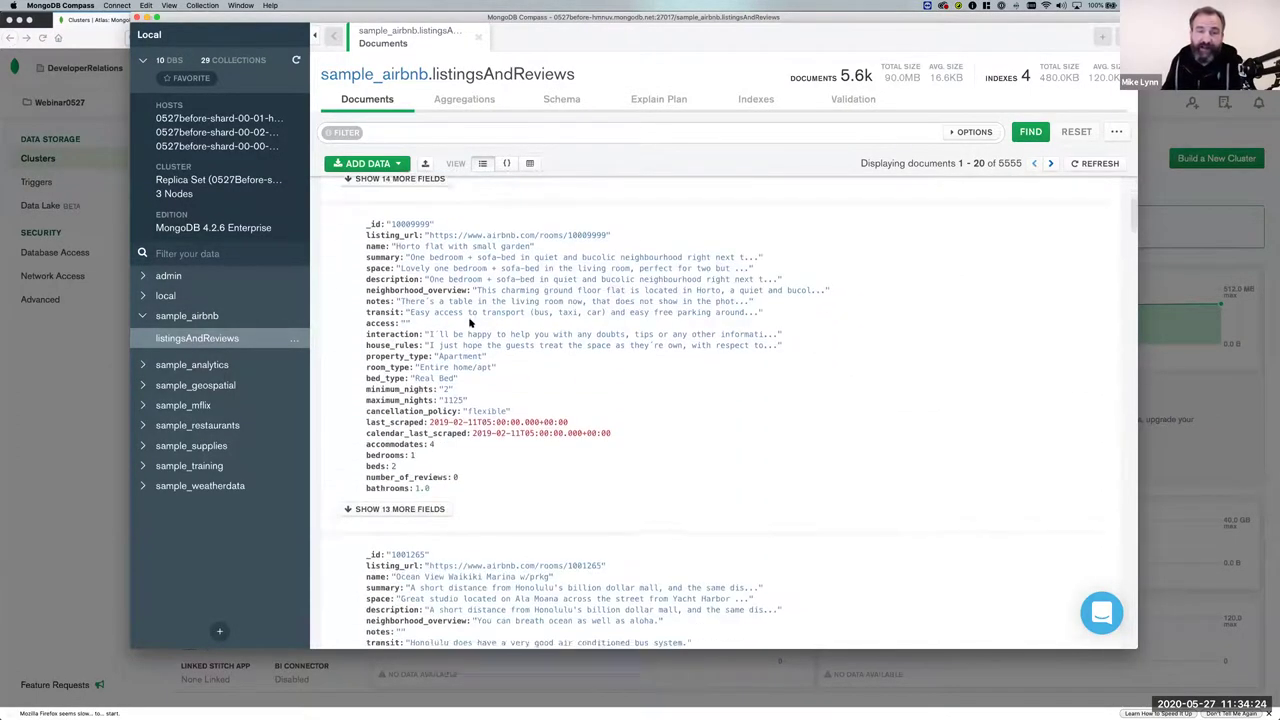
pyautogui.scroll(6, 470, 322)
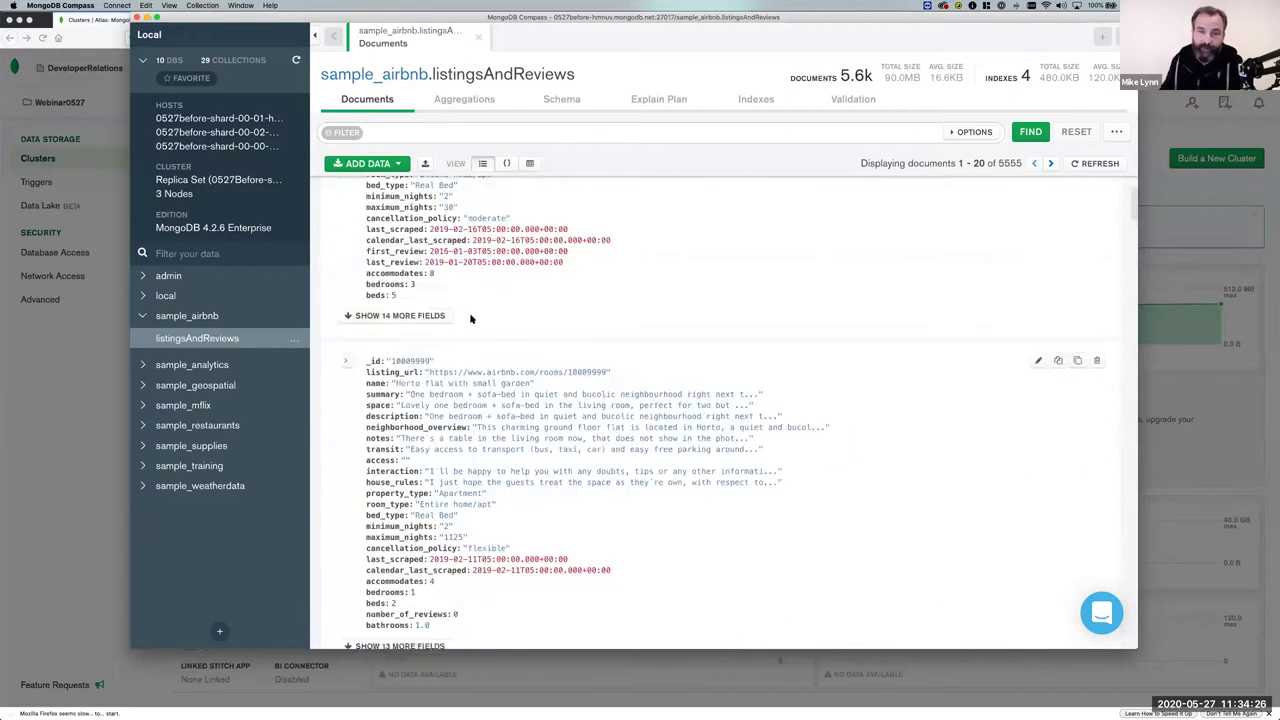
# View the listings as JSON and expand the first document's price field.
pyautogui.click(507, 164)
pyautogui.scroll(-1, 407, 230)
pyautogui.scroll(1, 407, 230)
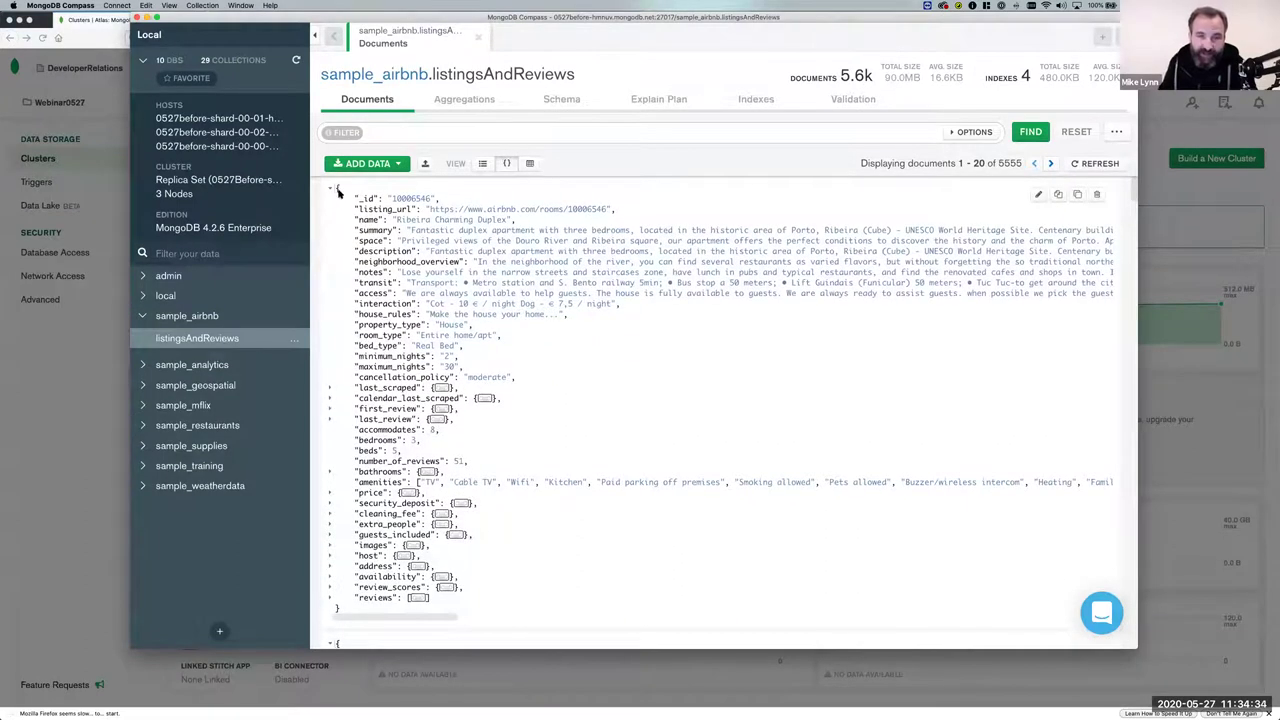
pyautogui.click(330, 494)
pyautogui.scroll(-2, 350, 474)
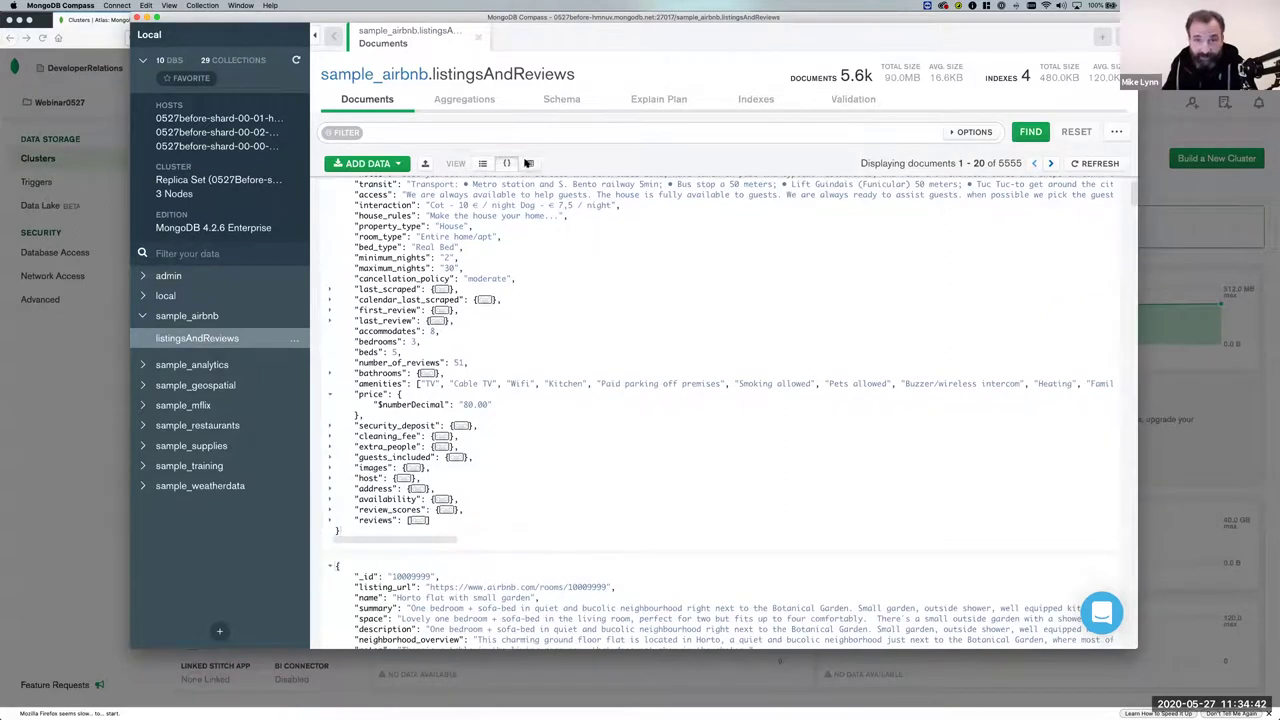
# Browse the listings as a table, then return to the expanded list view.
pyautogui.click(529, 163)
pyautogui.hscroll(10, 505, 307)
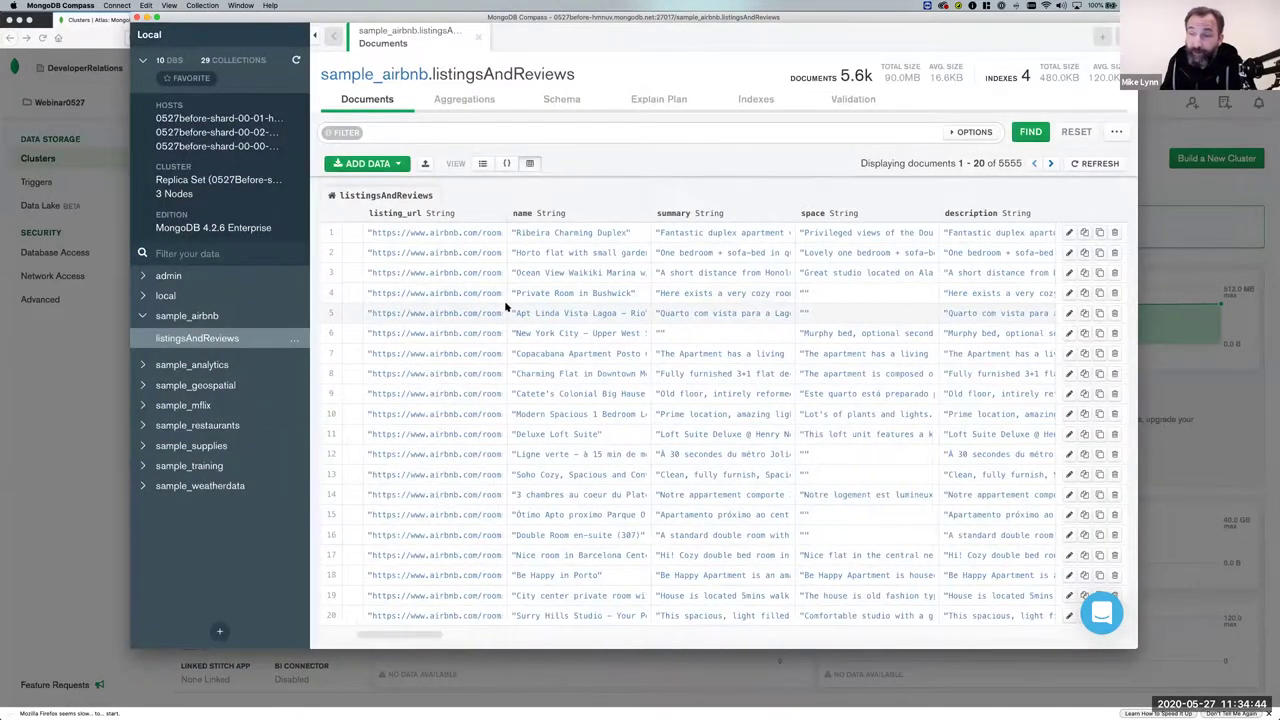
pyautogui.hscroll(5, 505, 307)
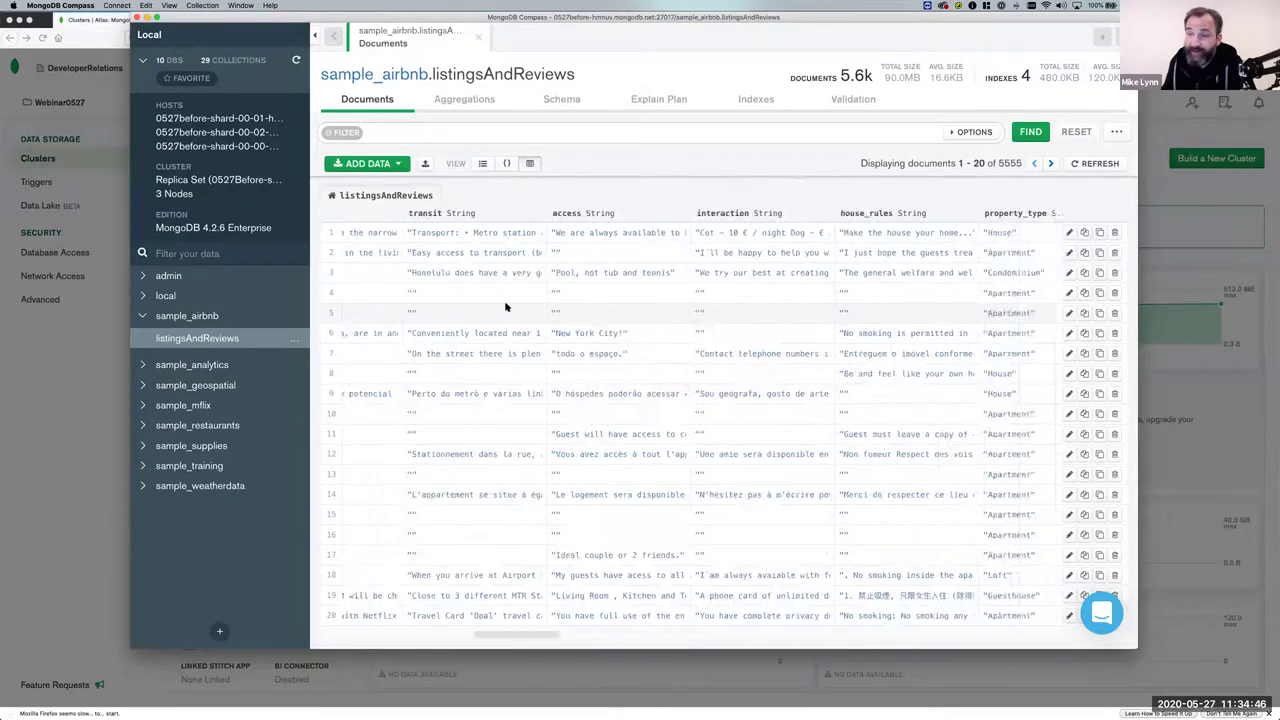
pyautogui.hscroll(-10, 505, 307)
pyautogui.hscroll(-5, 505, 307)
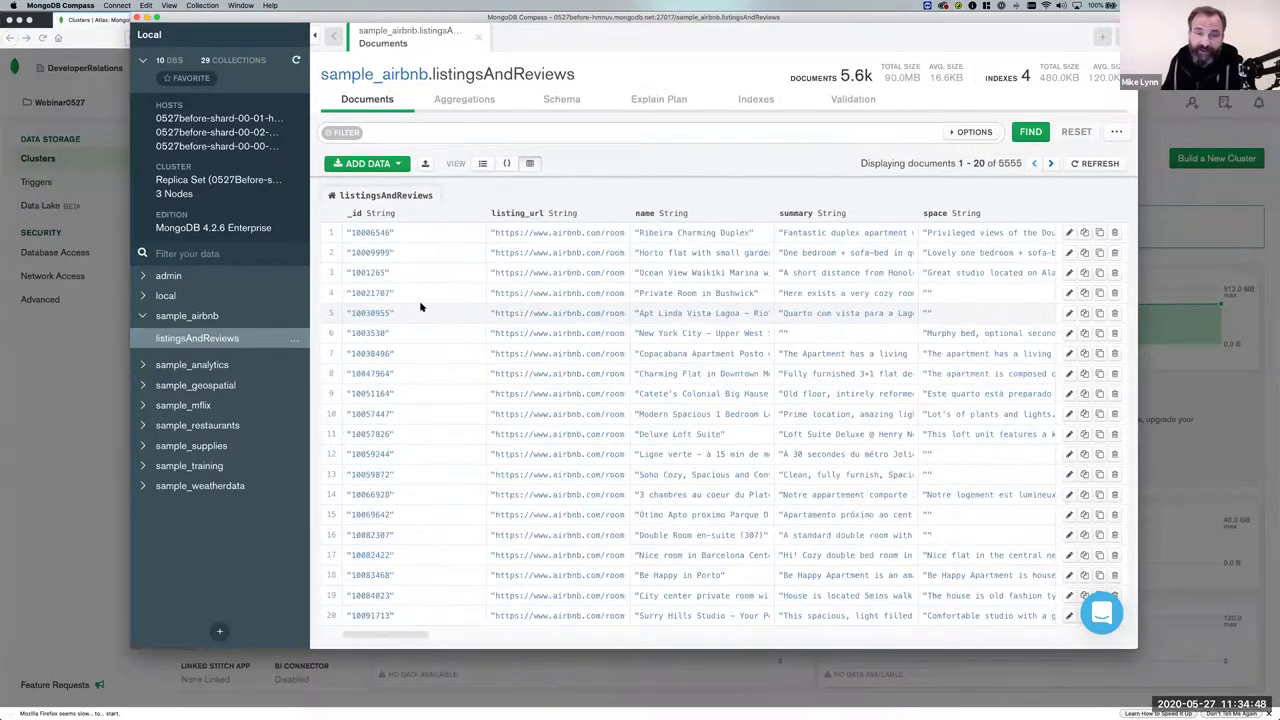
pyautogui.click(483, 164)
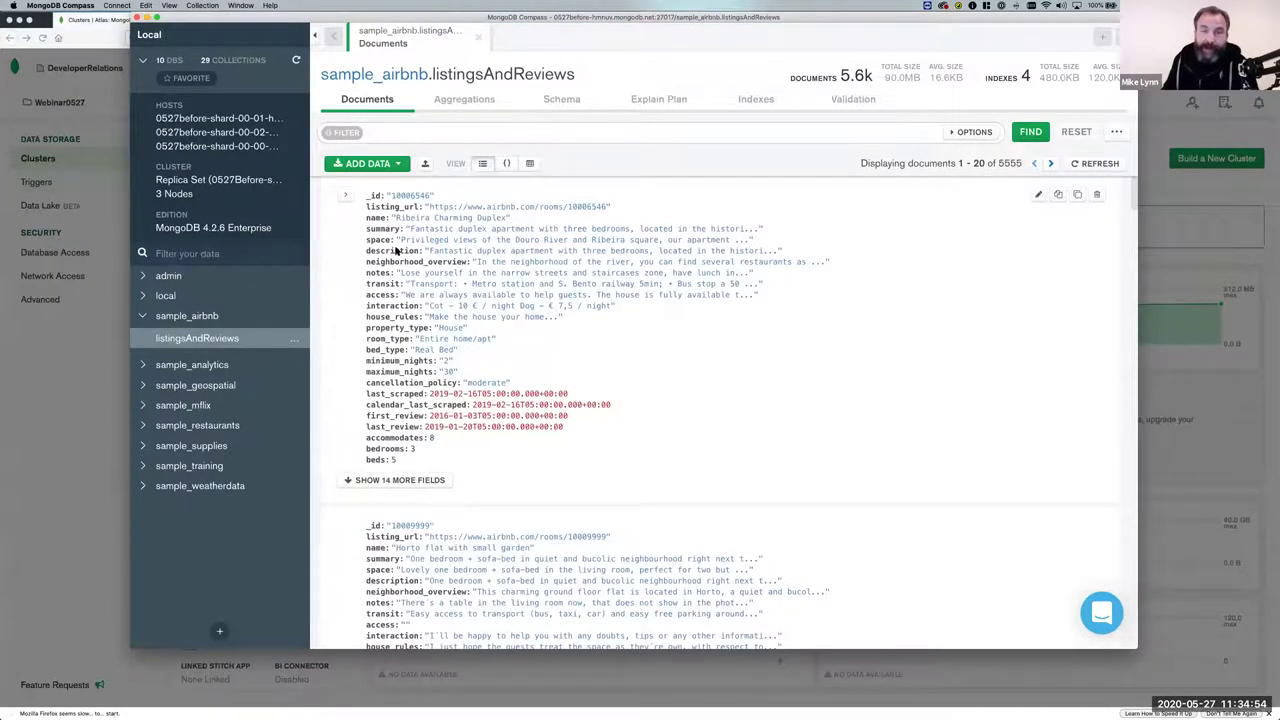
# Change the first listing's bed_type from 'Real Bed' to 'Fake Bed' and save it.
pyautogui.click(1038, 197)
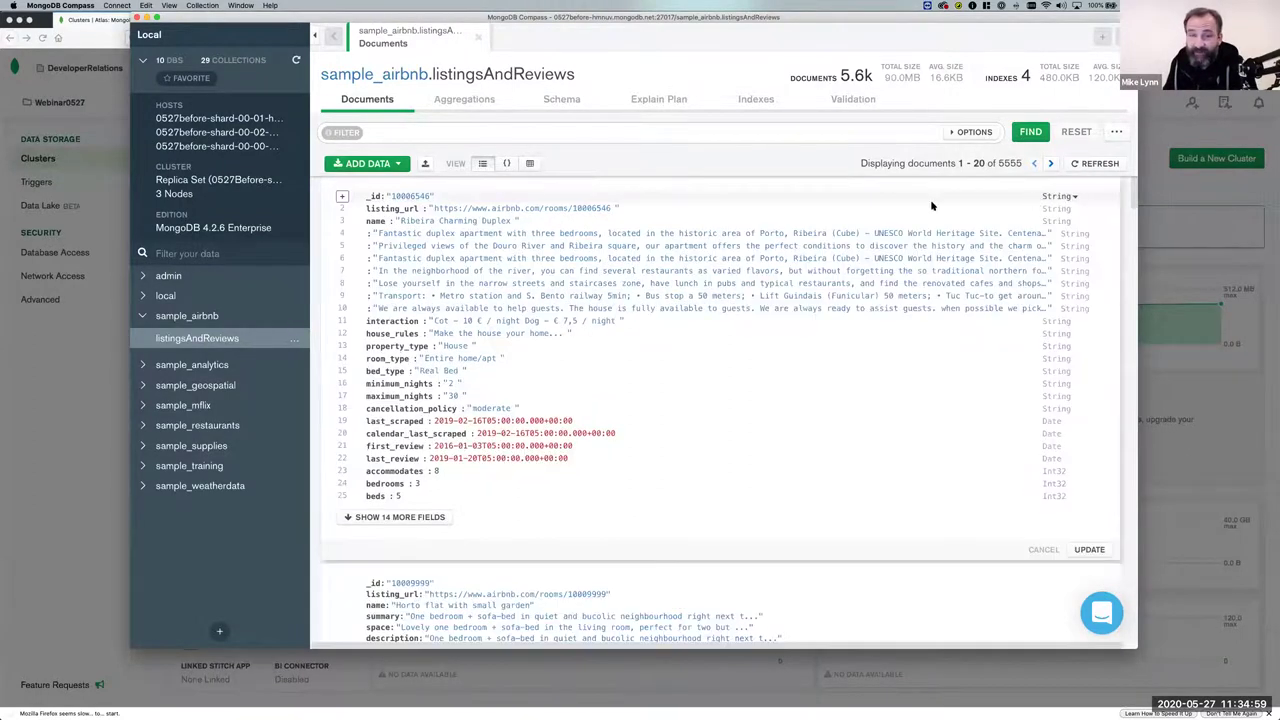
pyautogui.tripleClick(432, 370)
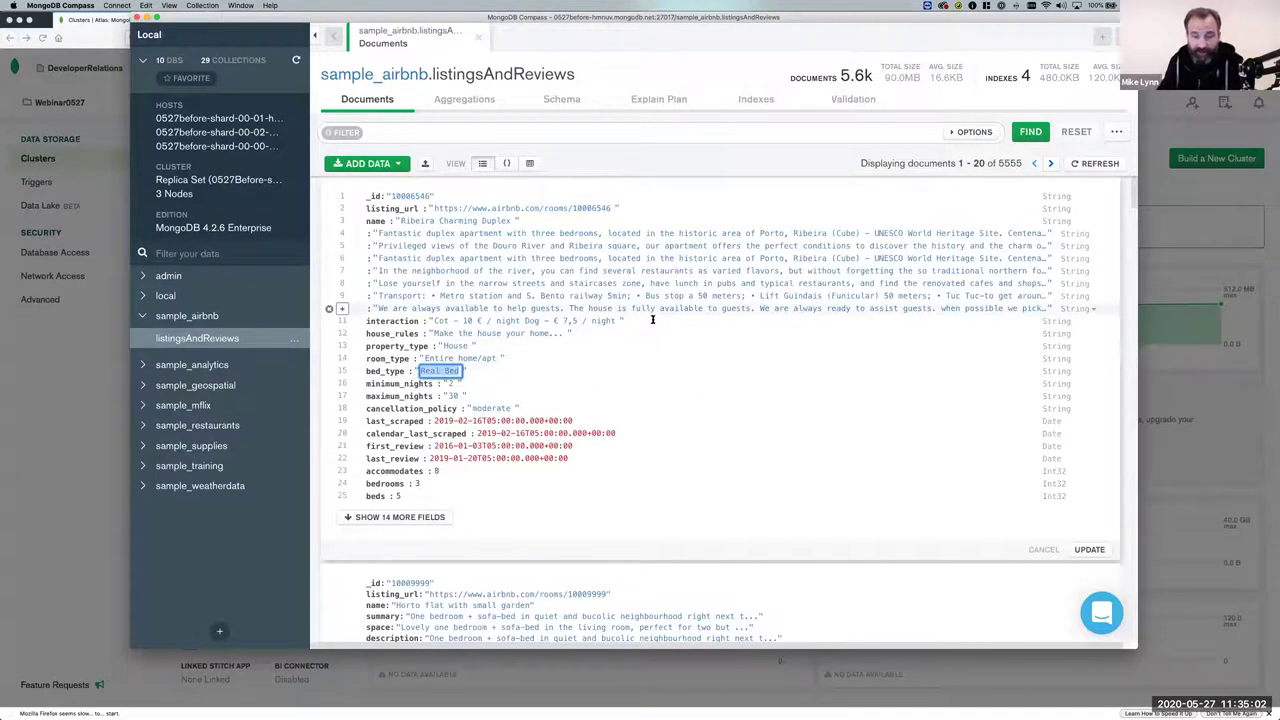
pyautogui.write('Fake Bed')
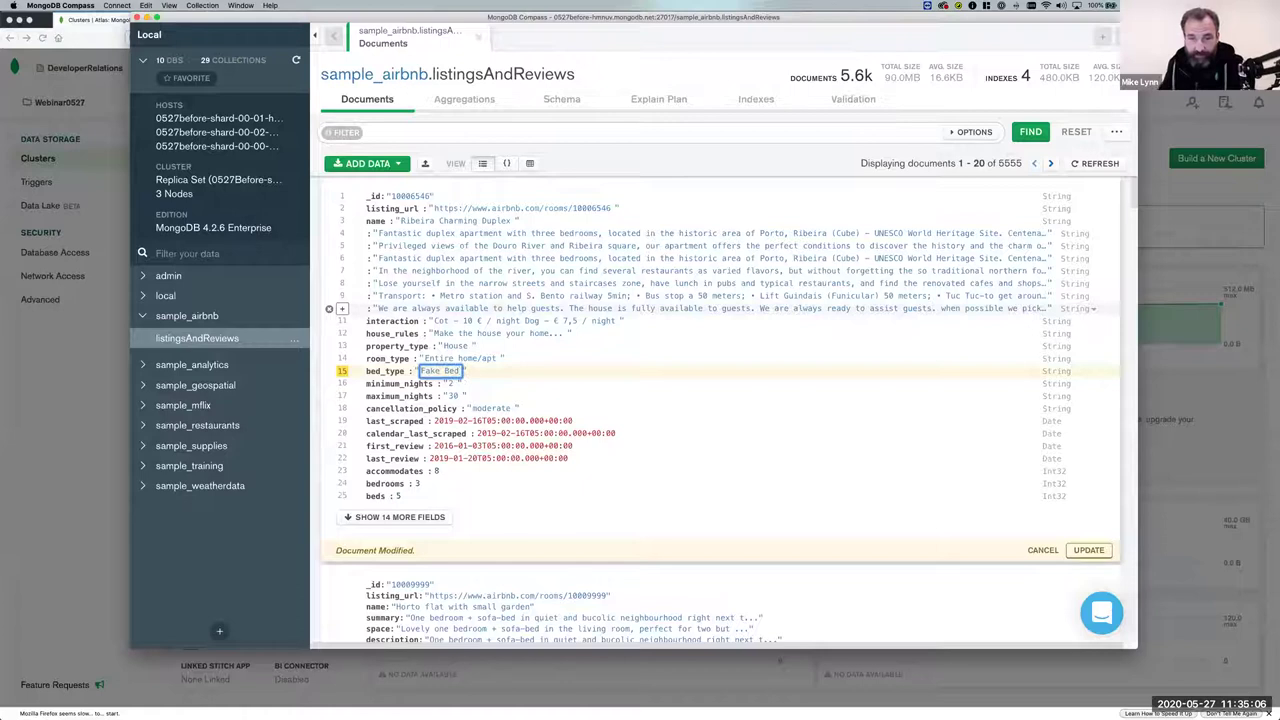
pyautogui.click(1088, 551)
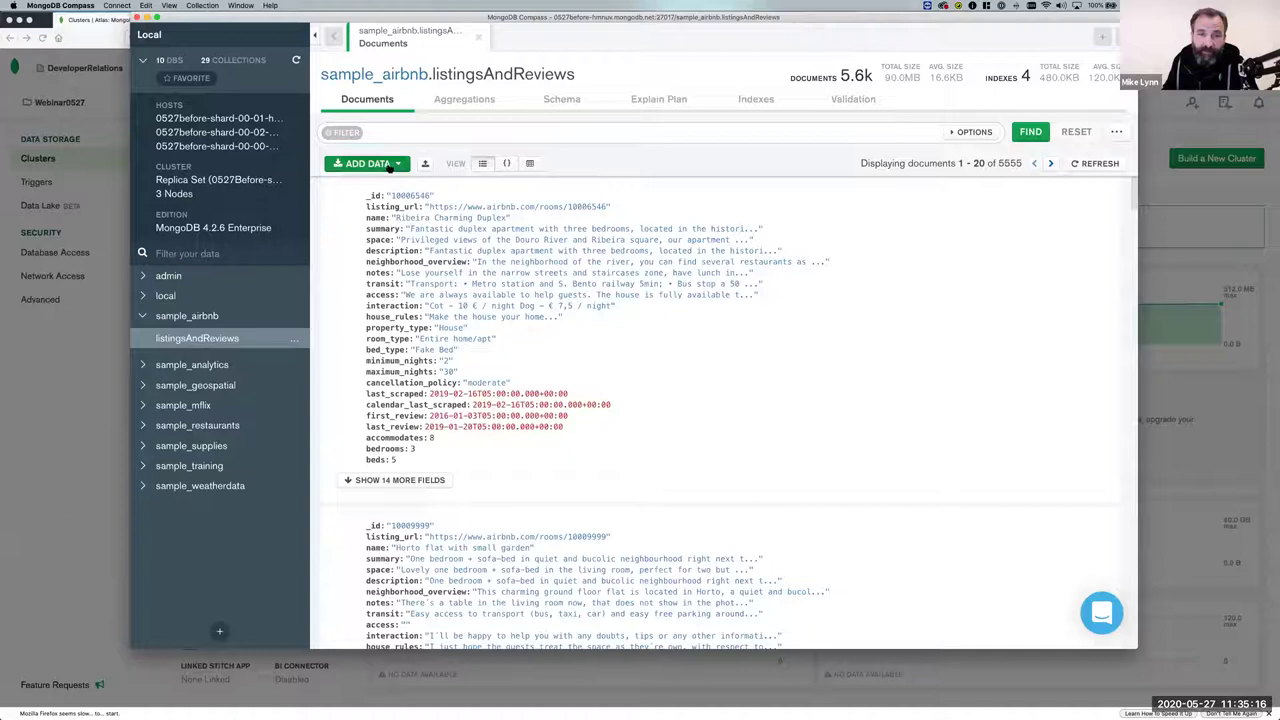
# Open the Insert Document dialog from ADD DATA and cancel it without inserting.
pyautogui.click(383, 166)
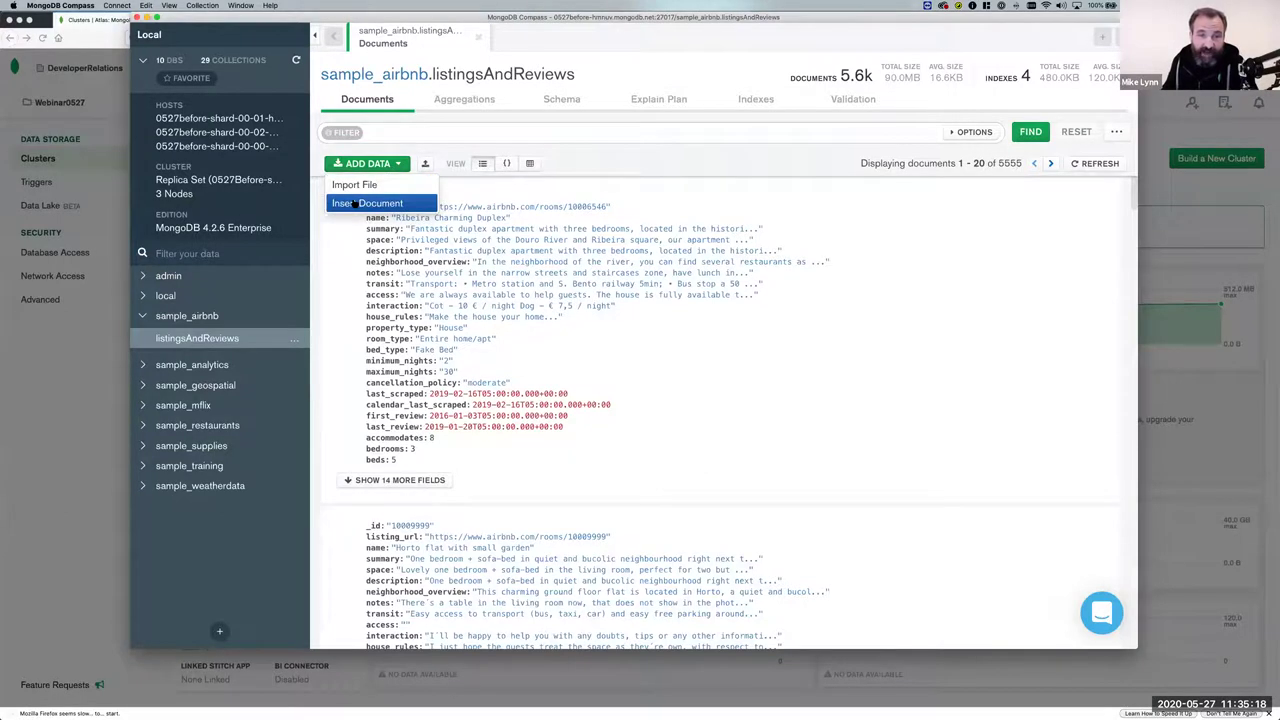
pyautogui.click(352, 203)
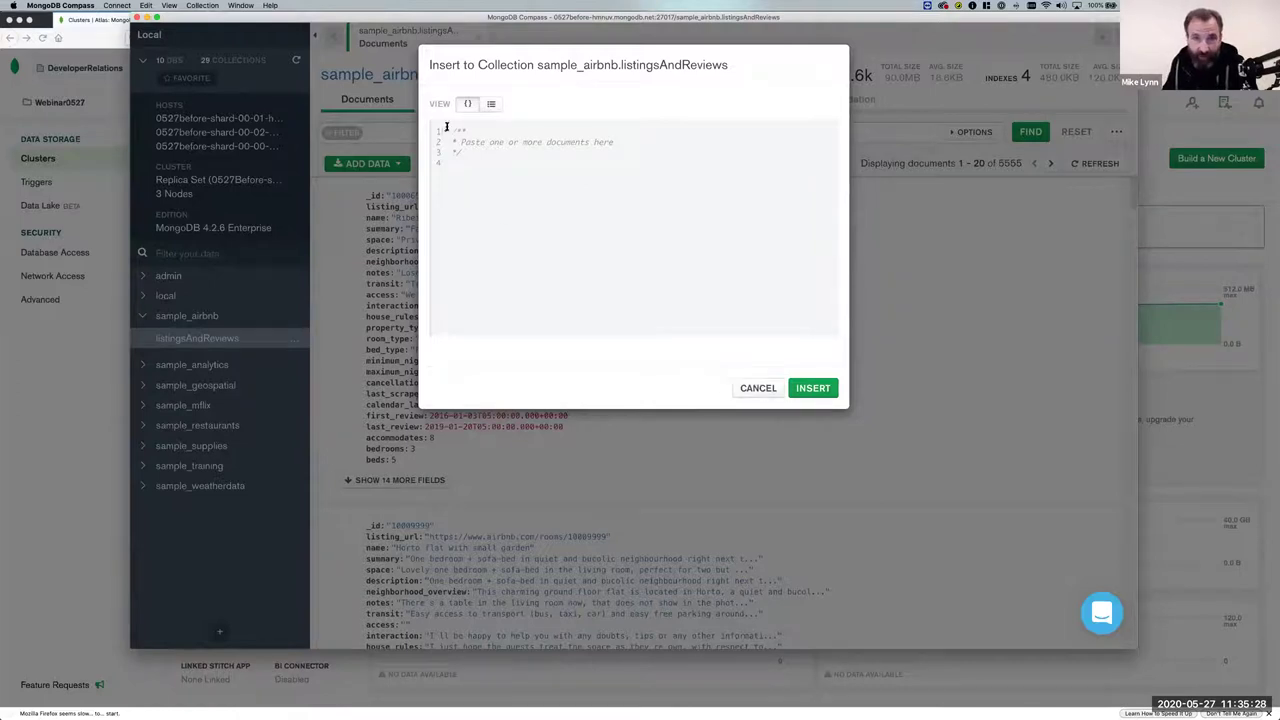
pyautogui.click(758, 389)
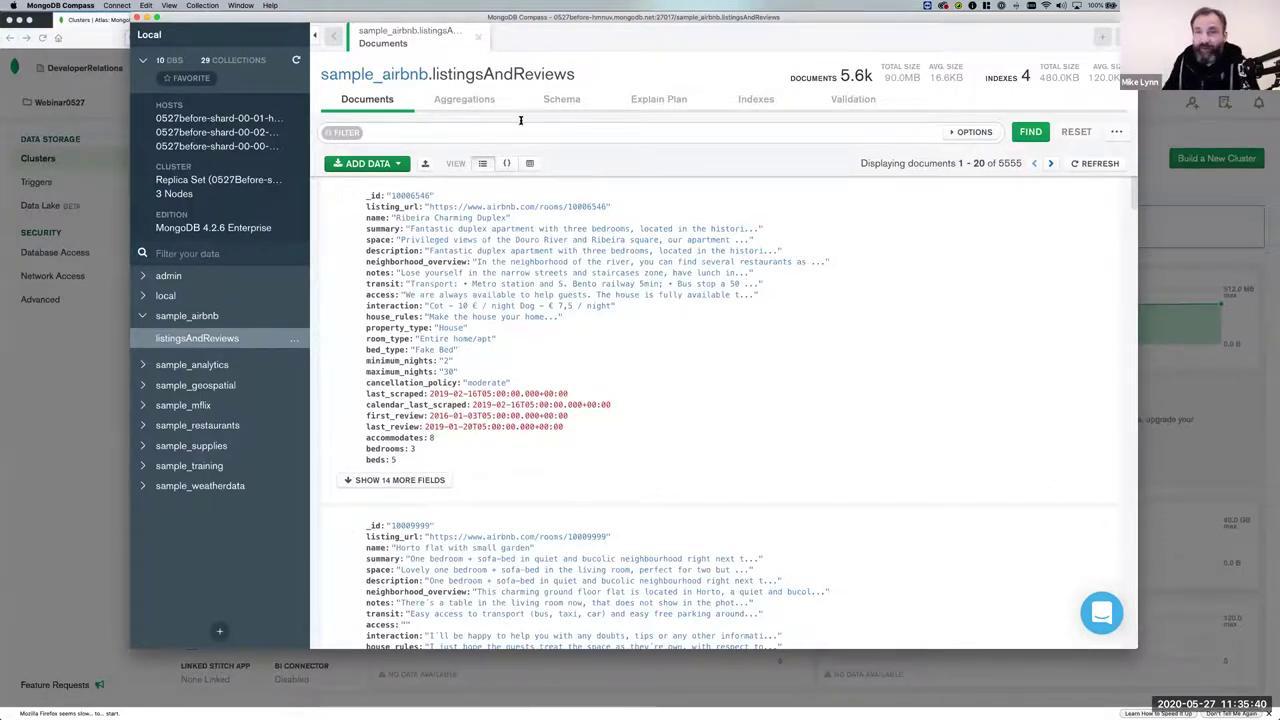
# Analyze the listingsAndReviews schema and scroll through field charts like accommodates, price and weekly_price.
pyautogui.click(571, 102)
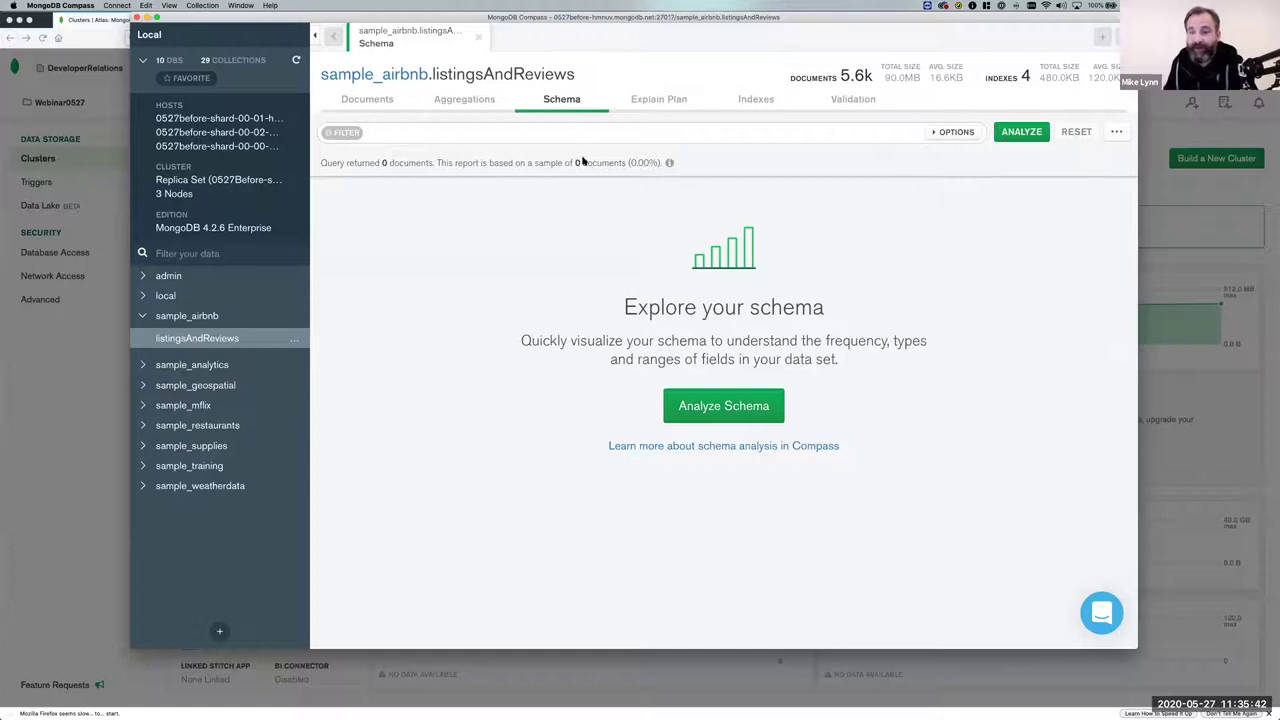
pyautogui.click(703, 411)
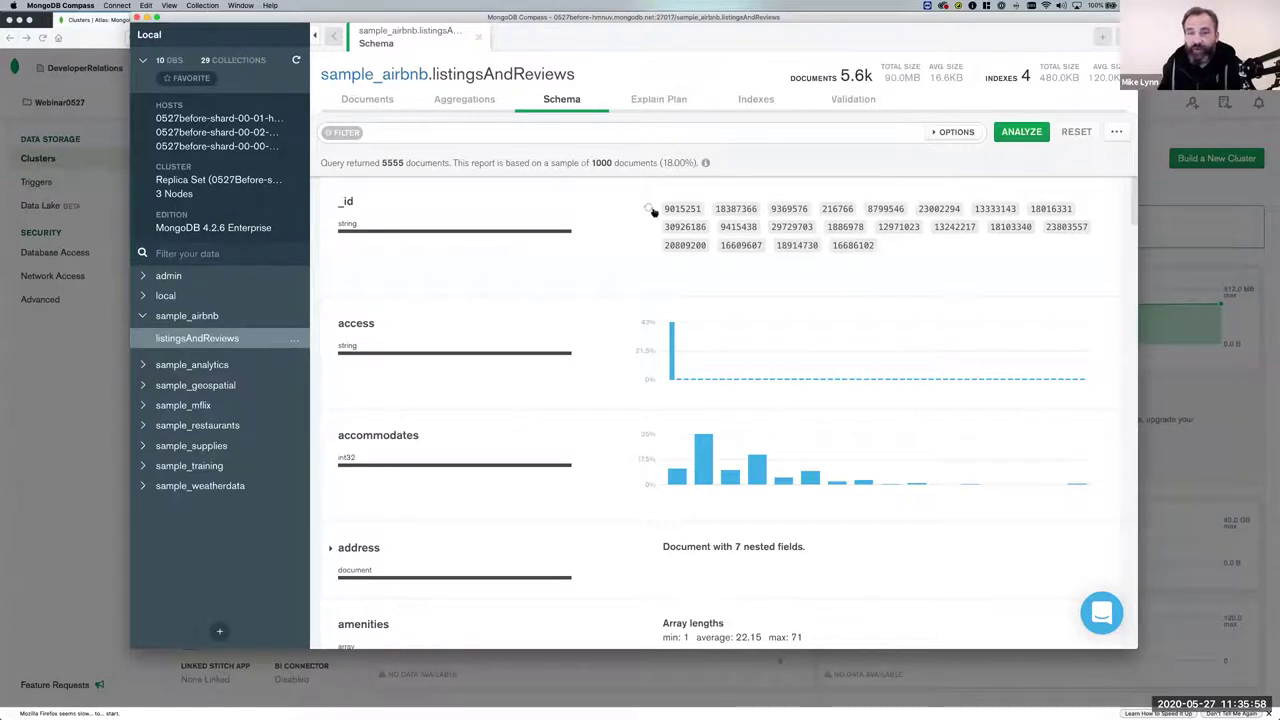
pyautogui.scroll(-3, 765, 235)
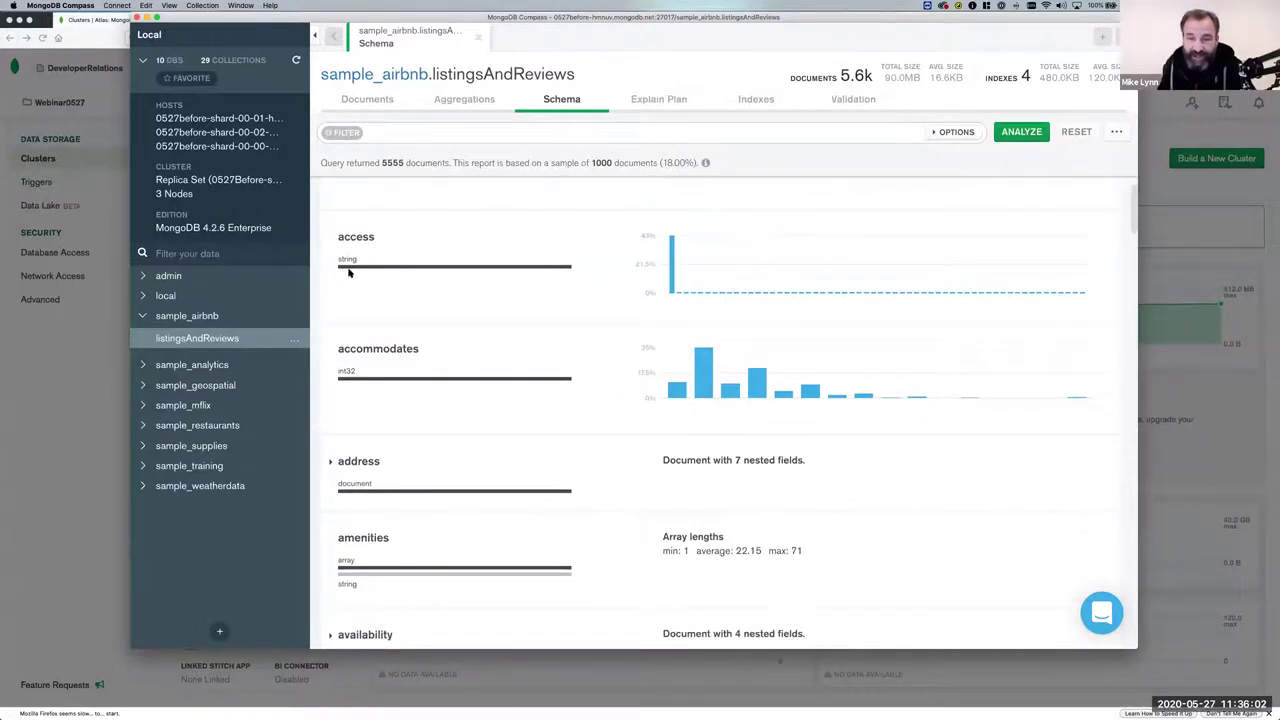
pyautogui.scroll(-1, 700, 385)
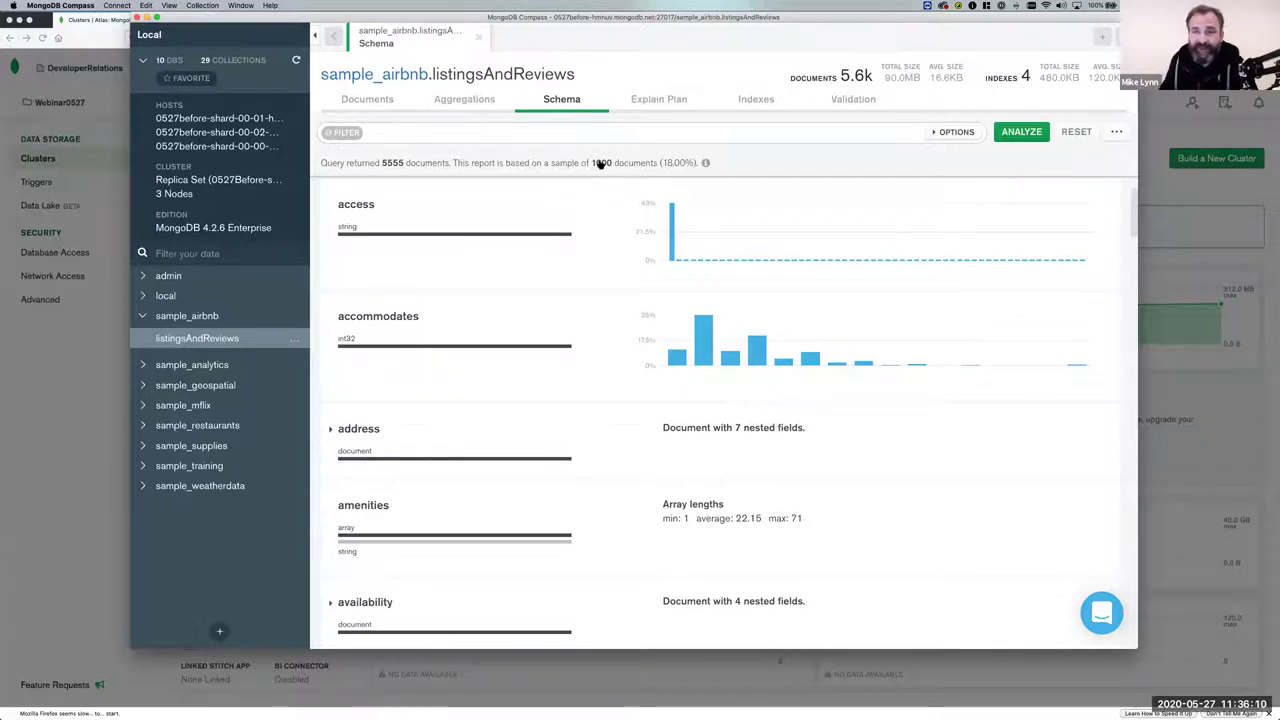
pyautogui.scroll(-5, 699, 396)
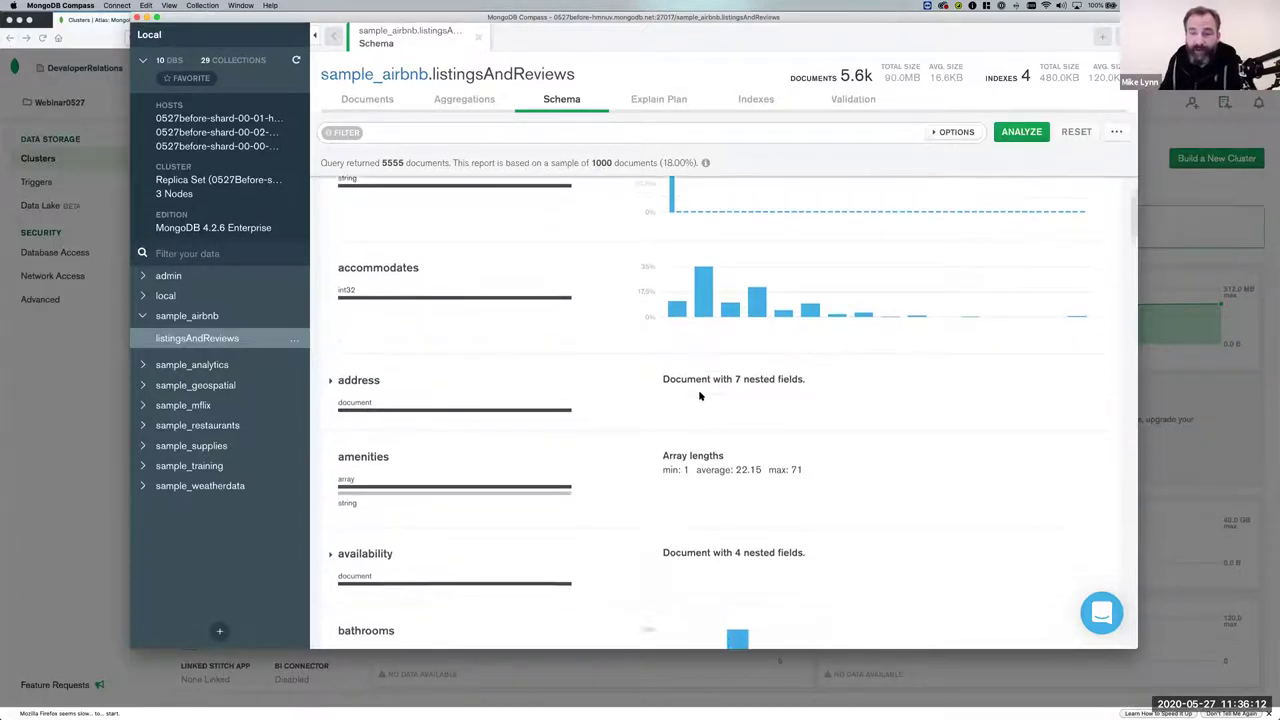
pyautogui.scroll(-15, 699, 396)
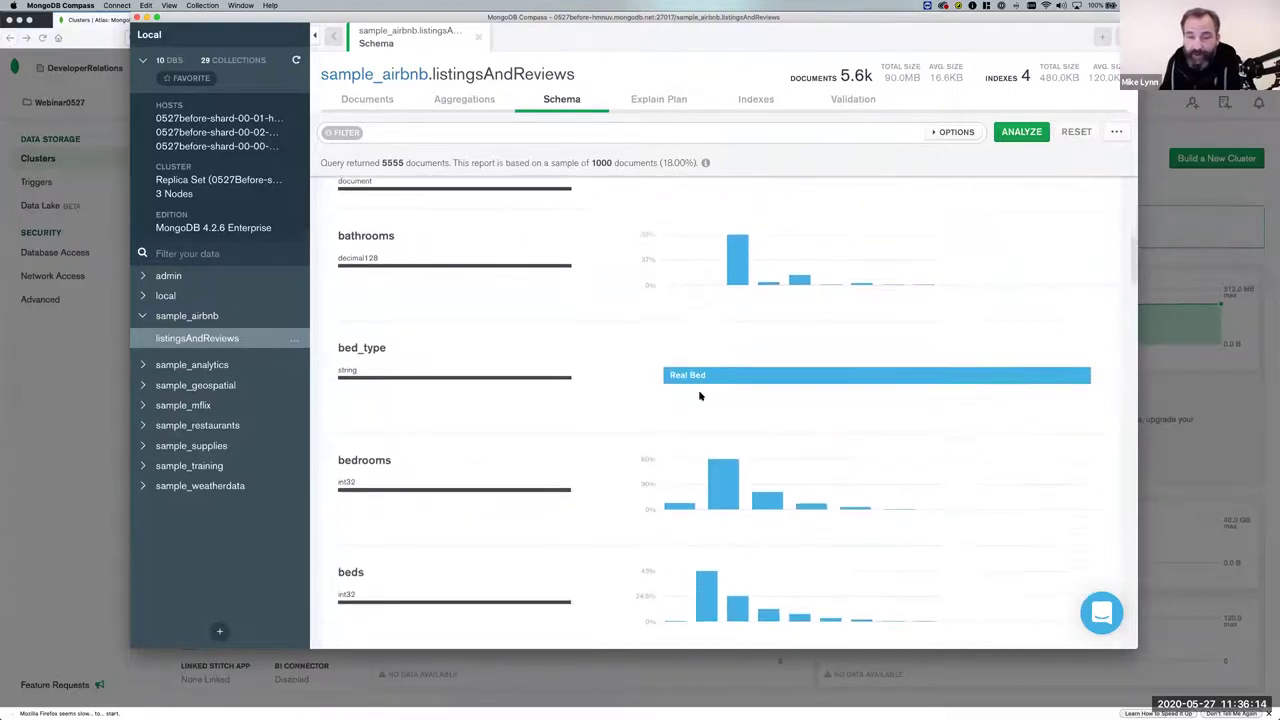
pyautogui.scroll(-10, 699, 396)
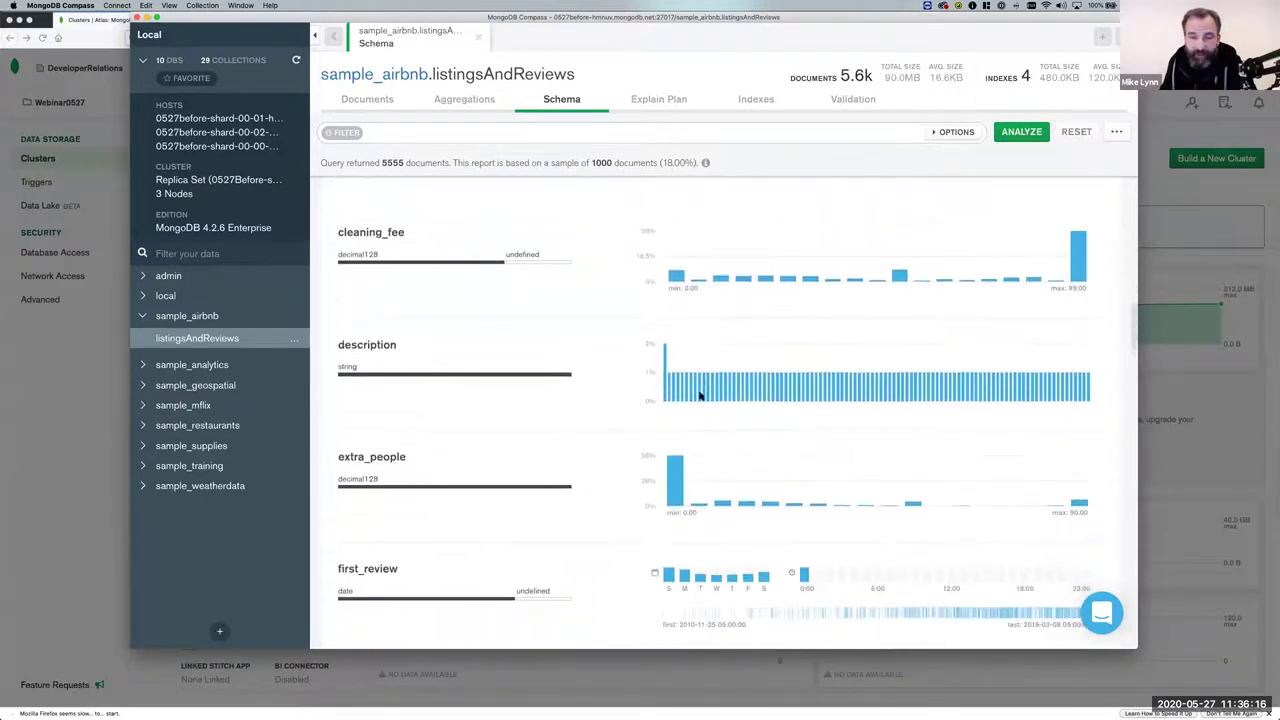
pyautogui.scroll(-12, 699, 396)
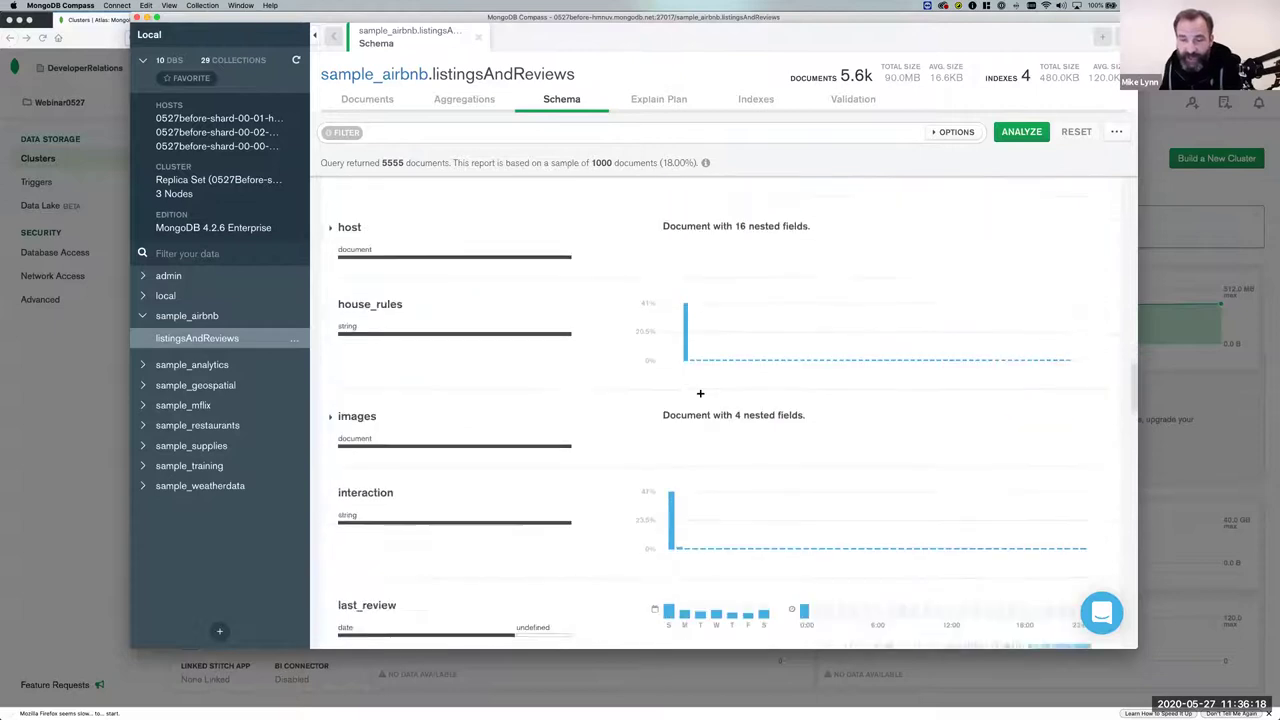
pyautogui.scroll(-10, 700, 394)
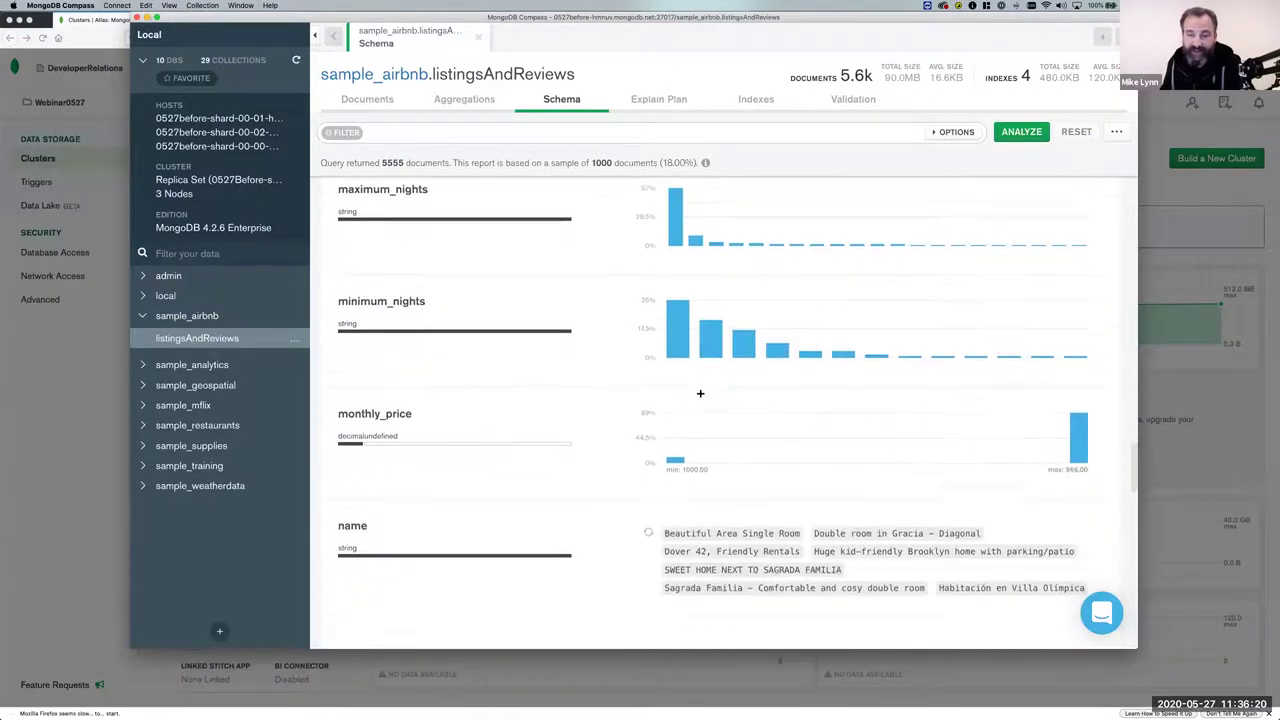
pyautogui.scroll(-15, 700, 396)
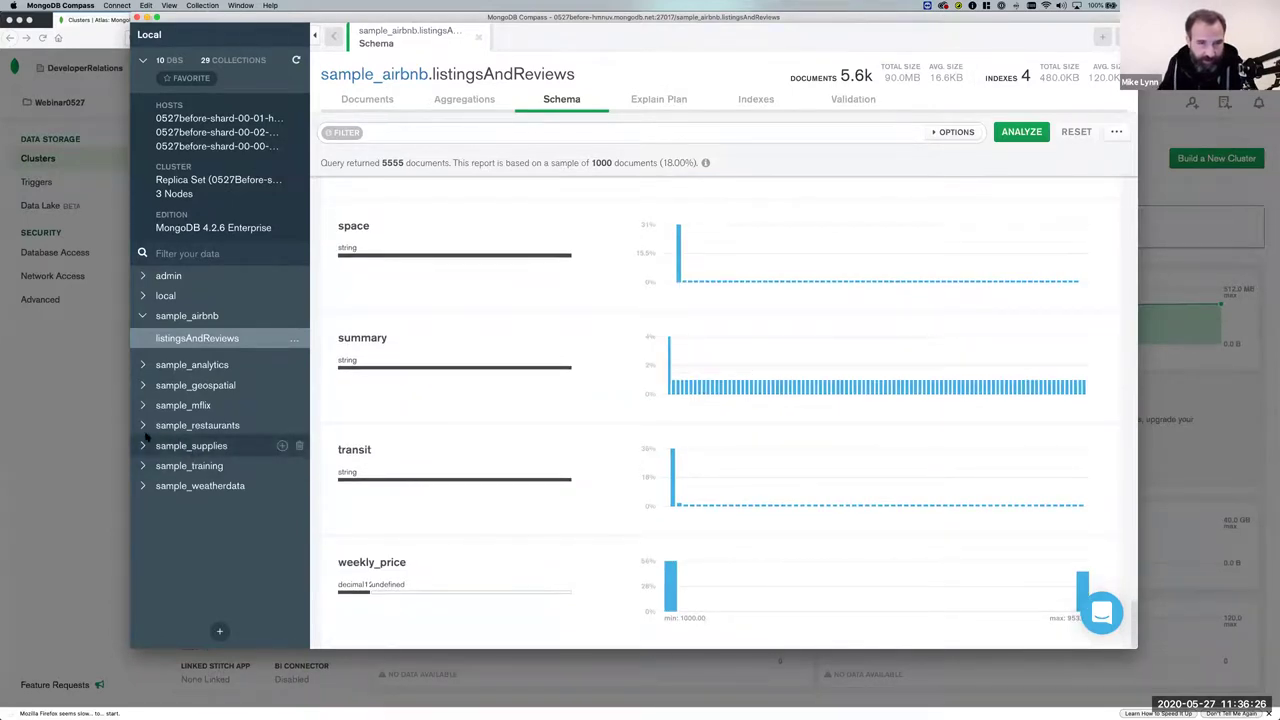
# Open sample_geospatial.shipwrecks and run its schema analysis.
pyautogui.click(142, 385)
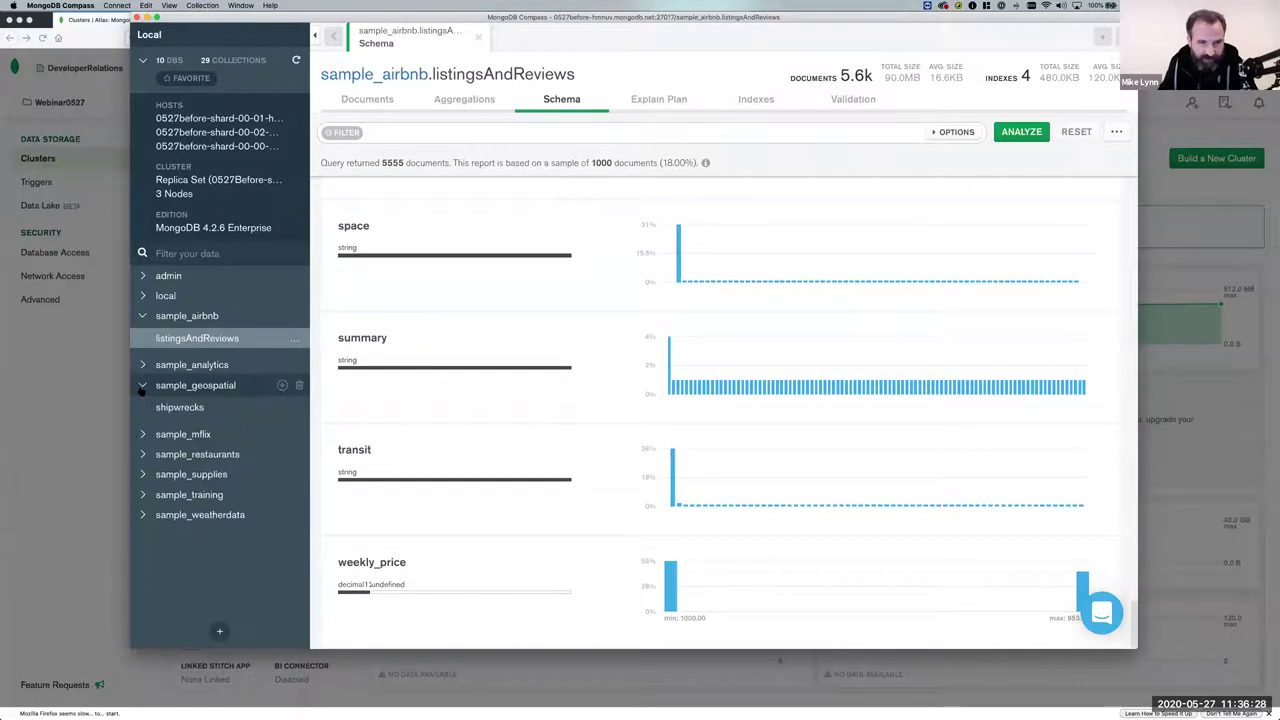
pyautogui.click(185, 405)
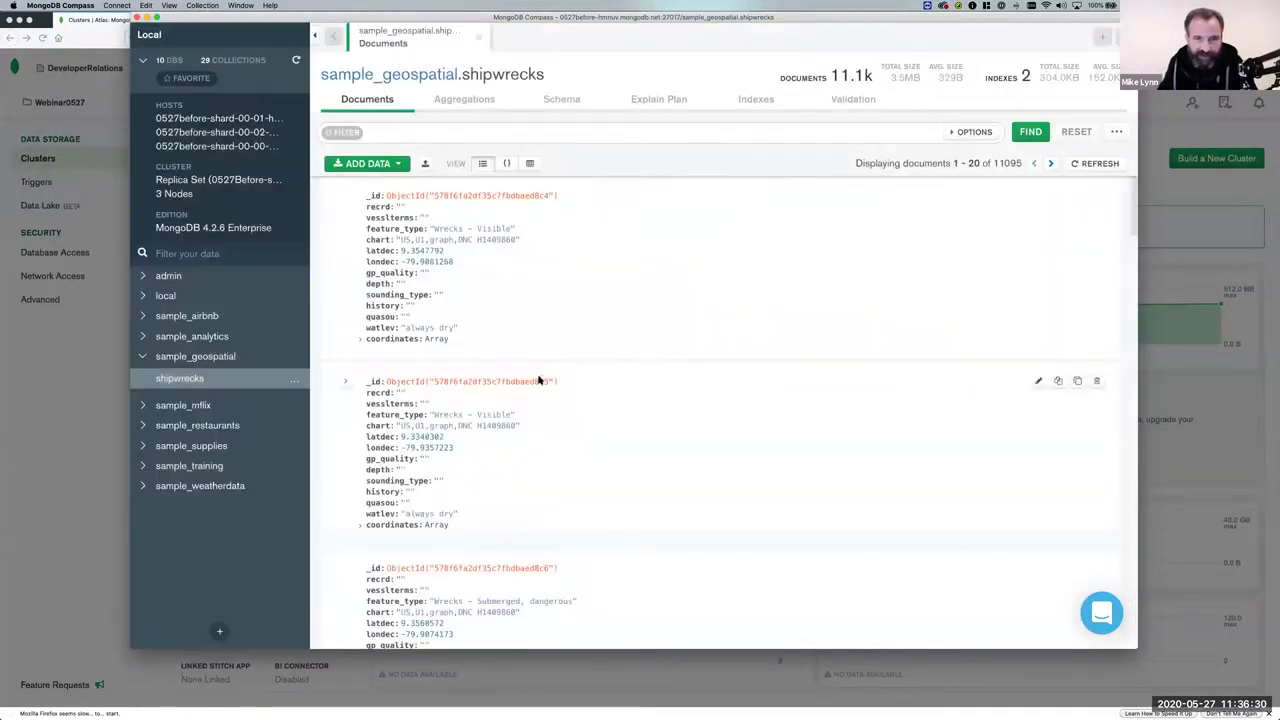
pyautogui.click(561, 100)
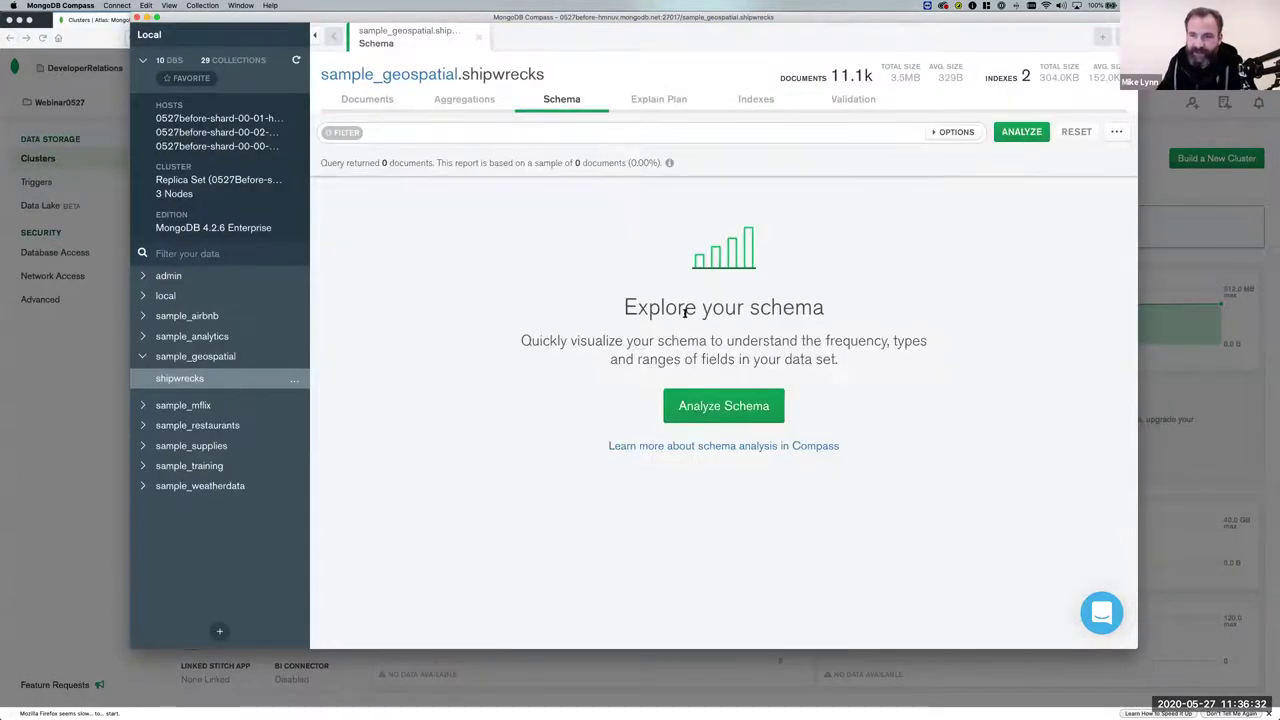
pyautogui.click(709, 410)
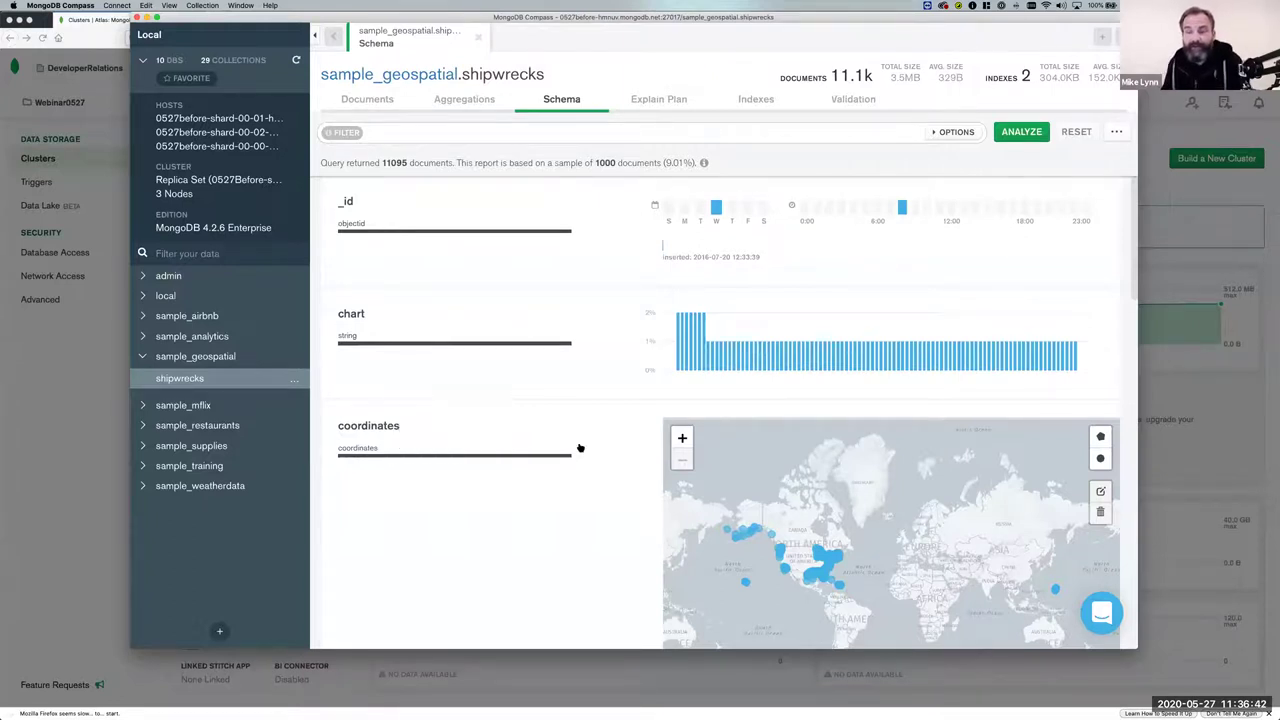
# Widen the Compass window and inspect a shipwreck document's coordinates array.
pyautogui.moveTo(641, 24); pyautogui.dragTo(582, 25)
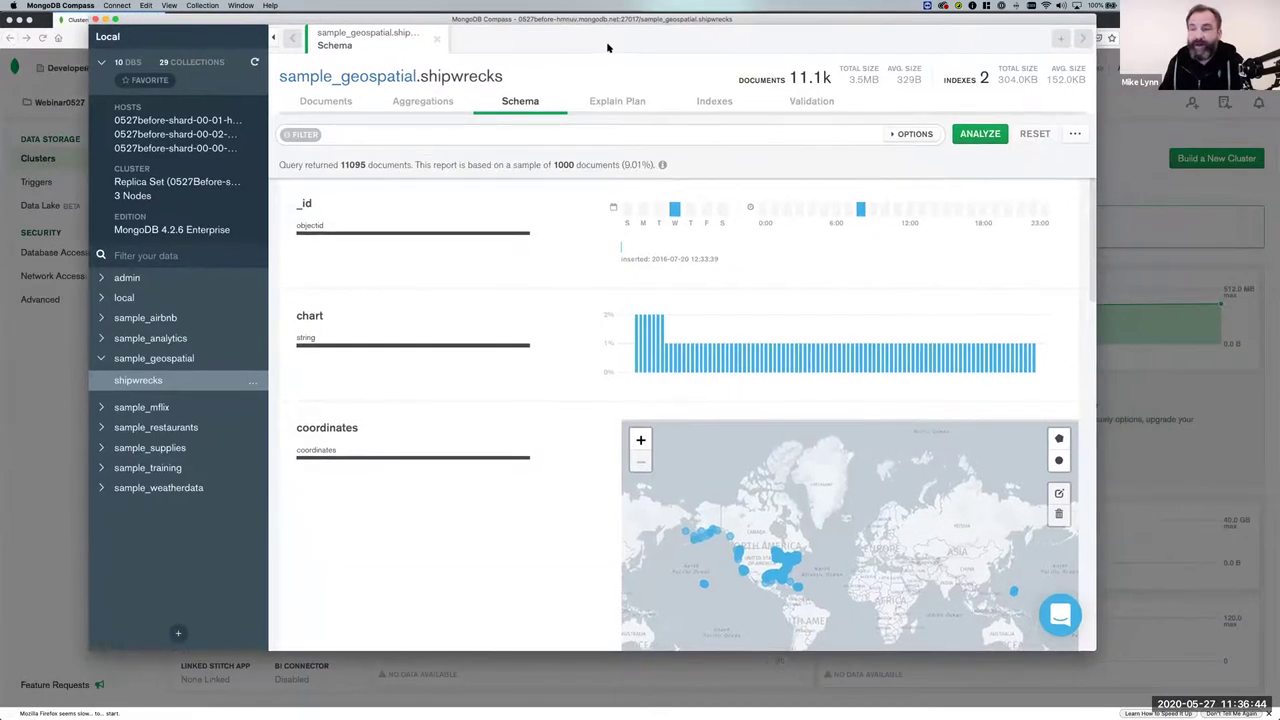
pyautogui.moveTo(1080, 435); pyautogui.dragTo(1232, 430)
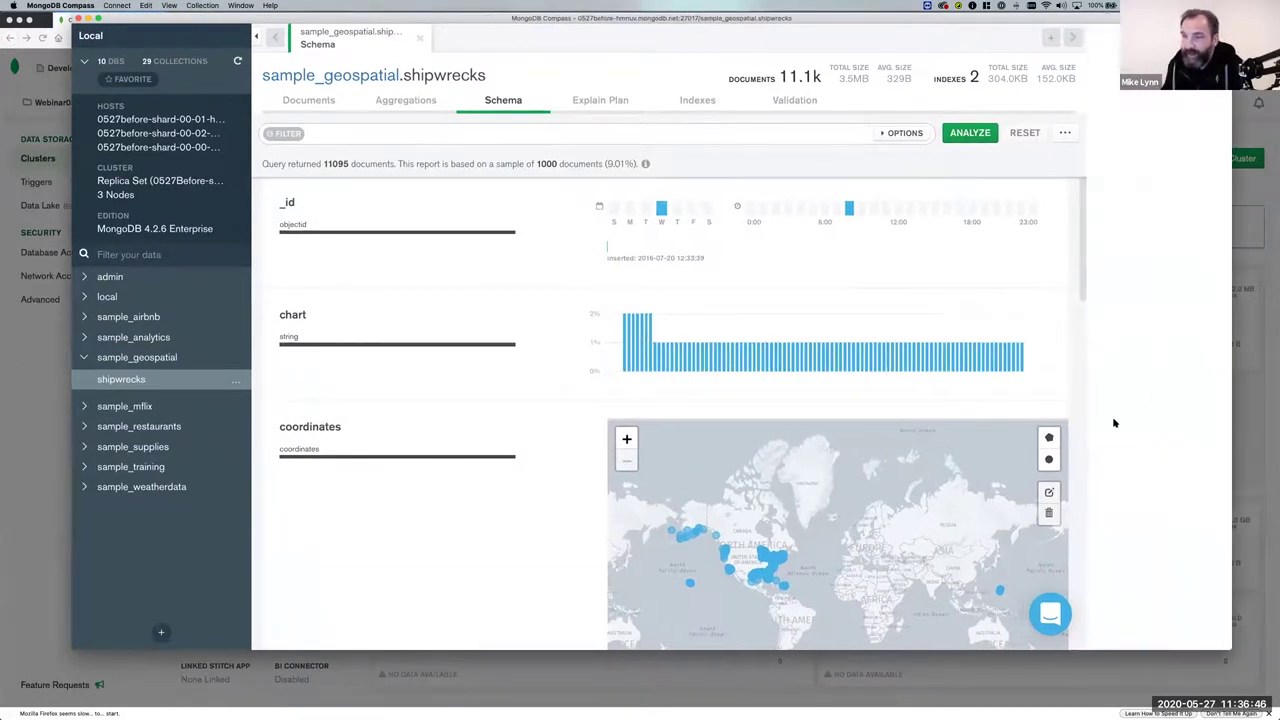
pyautogui.scroll(-1, 860, 396)
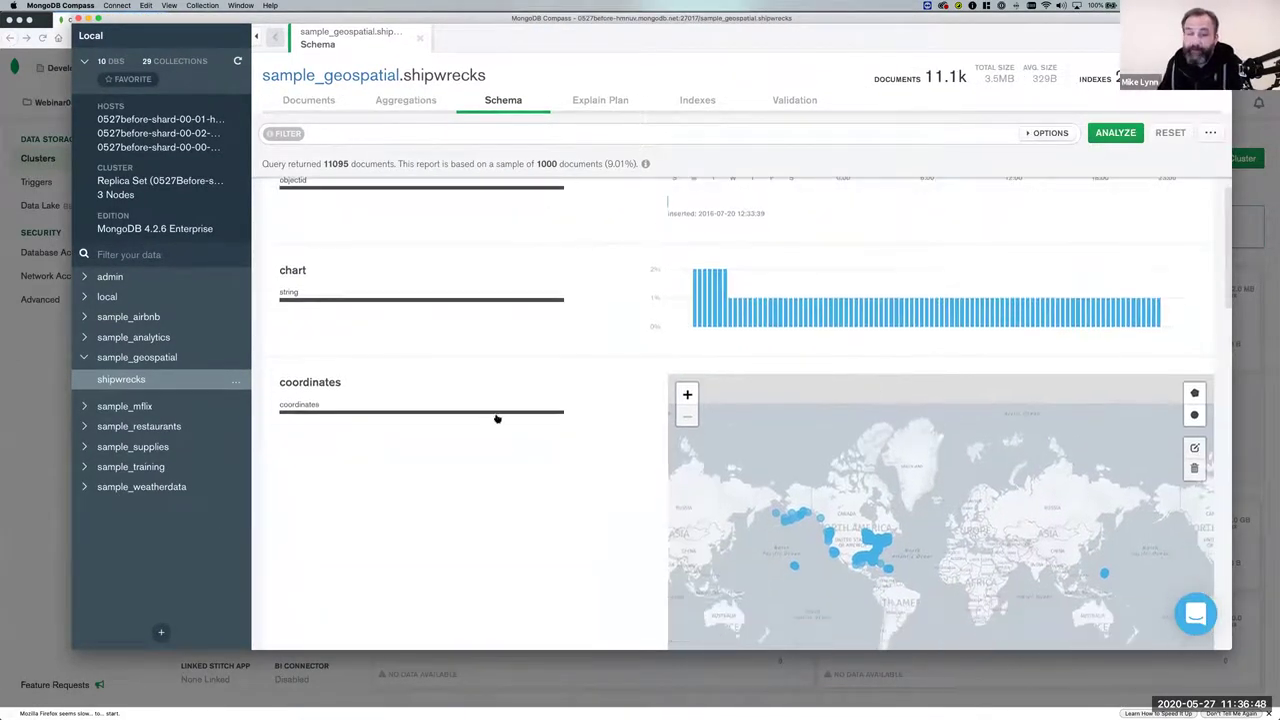
pyautogui.click(313, 104)
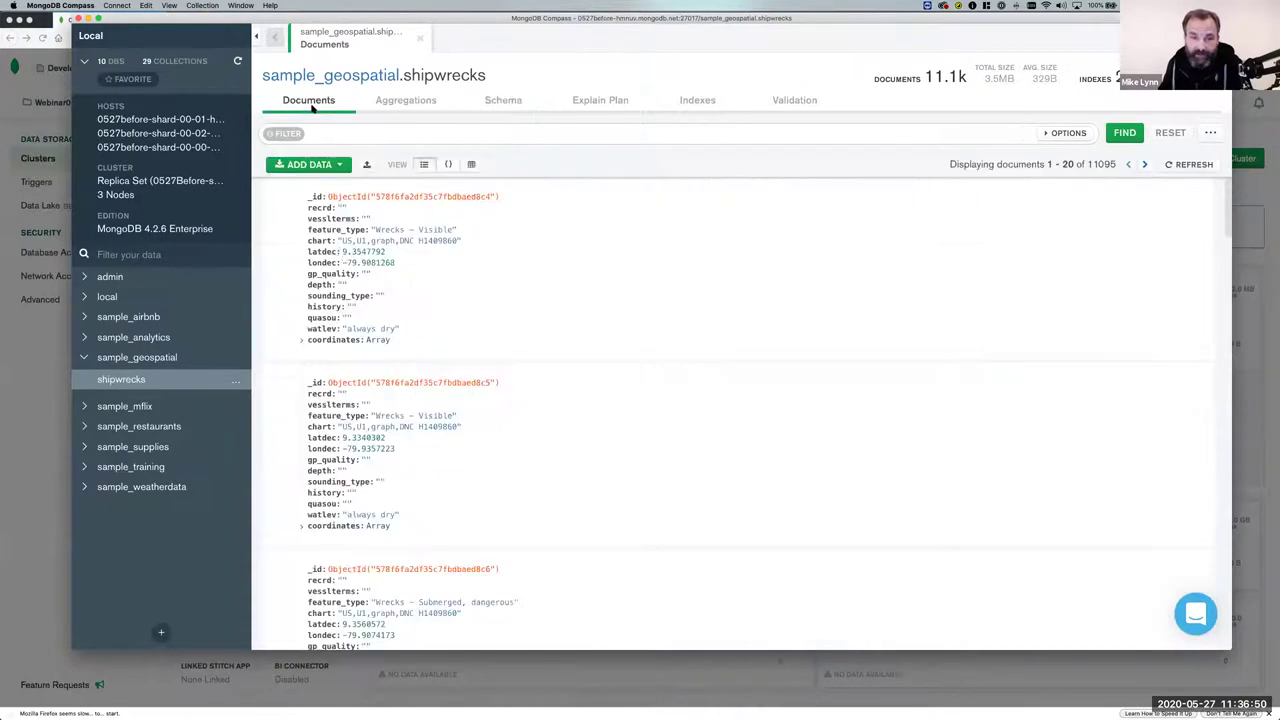
pyautogui.click(302, 524)
pyautogui.scroll(-1, 493, 477)
pyautogui.scroll(-3, 493, 477)
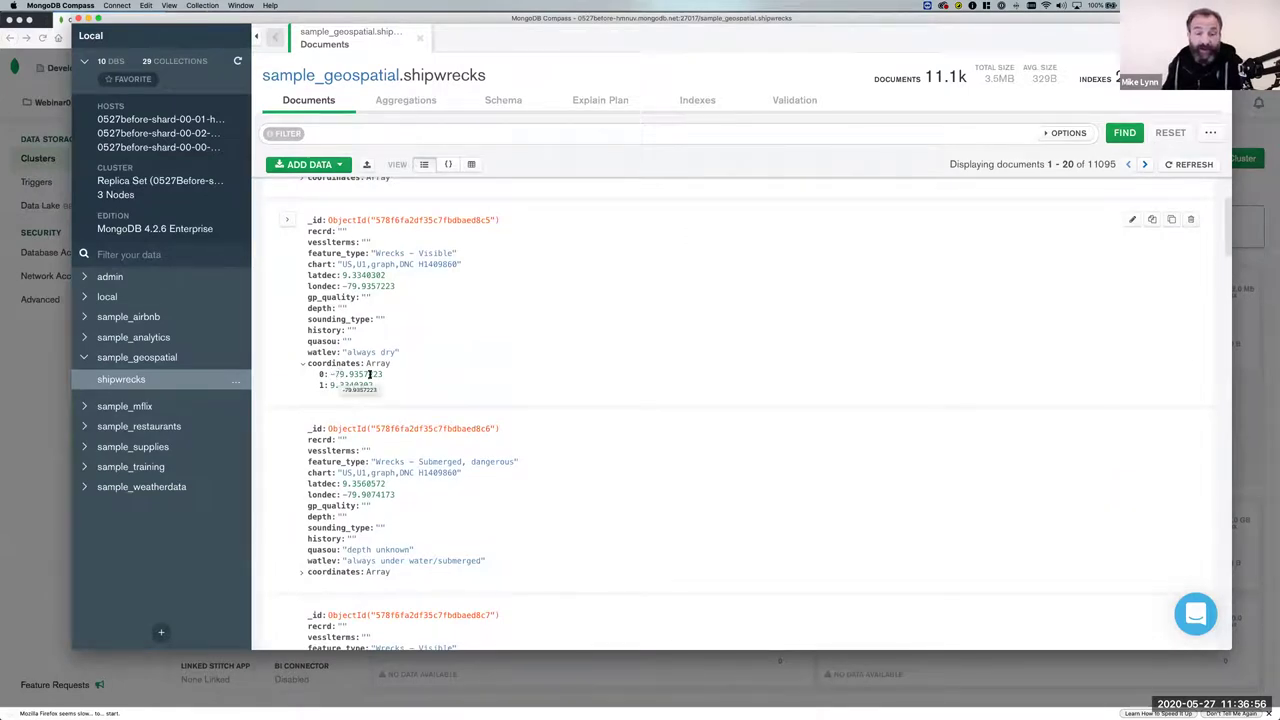
# Back in the schema view, zoom the coordinates map into Florida's coast.
pyautogui.click(505, 101)
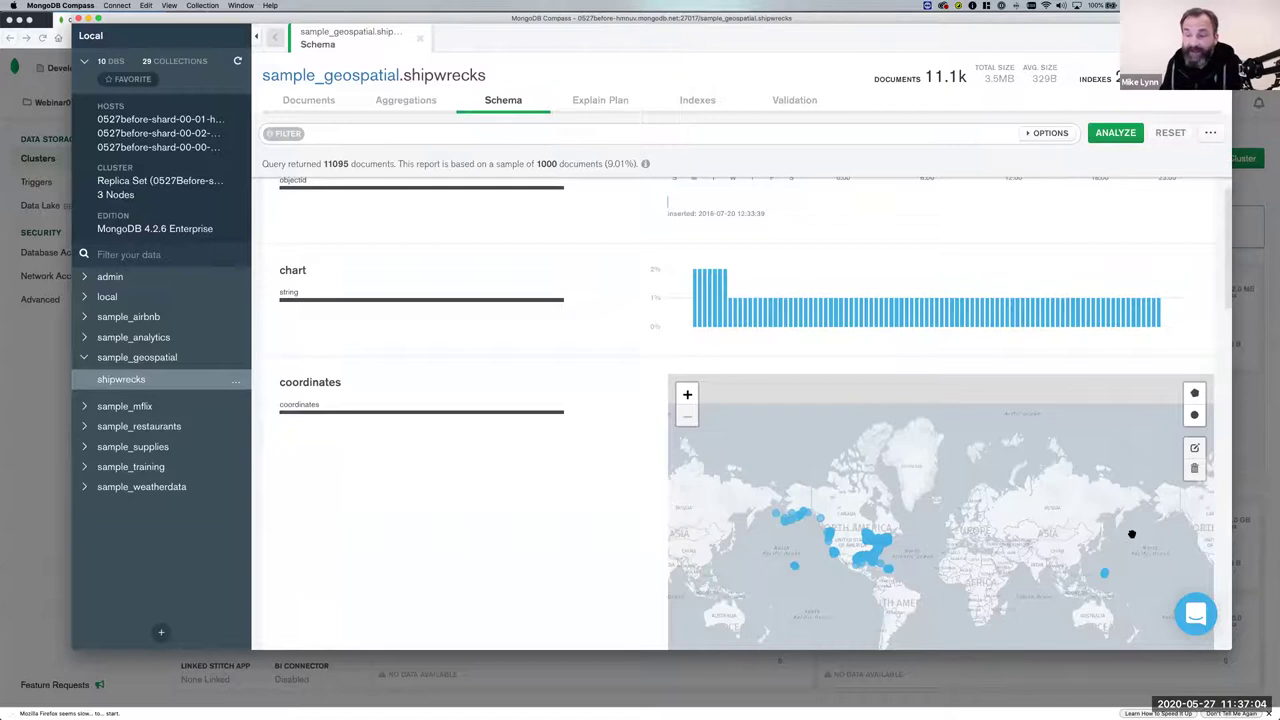
pyautogui.moveTo(877, 568)
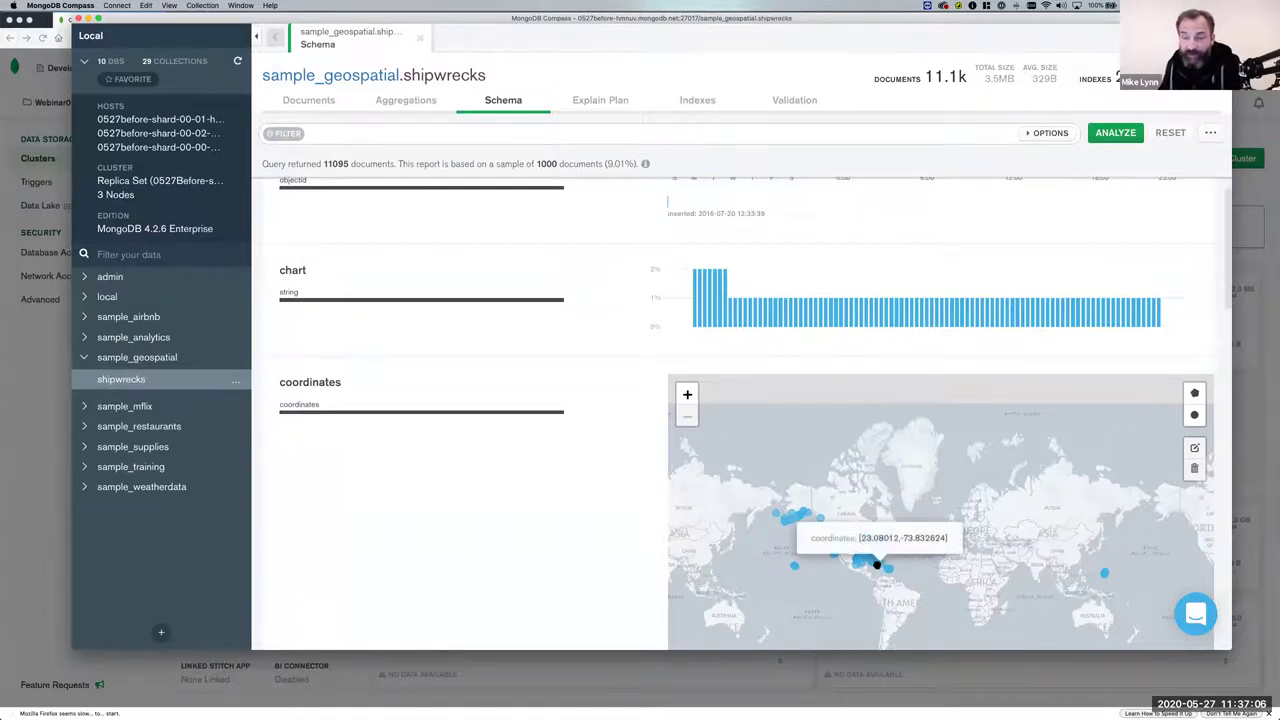
pyautogui.scroll(5, 877, 566)
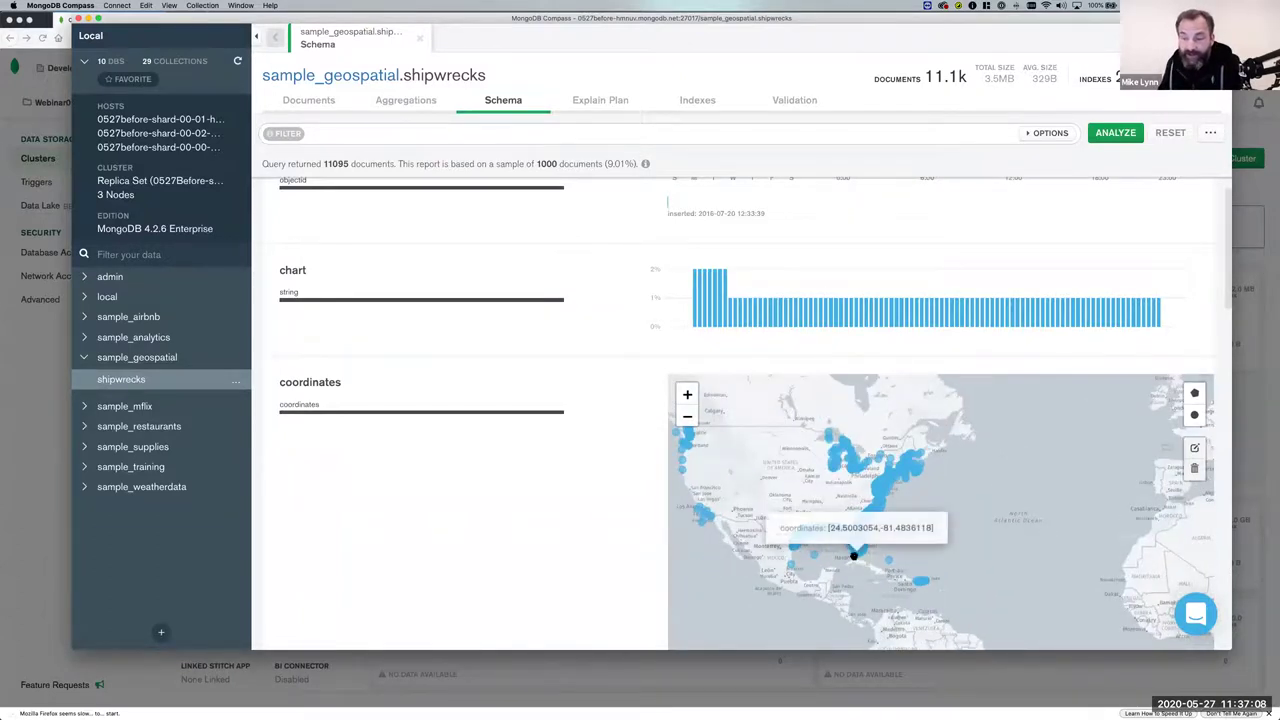
pyautogui.scroll(4, 853, 555)
pyautogui.scroll(-1, 914, 494)
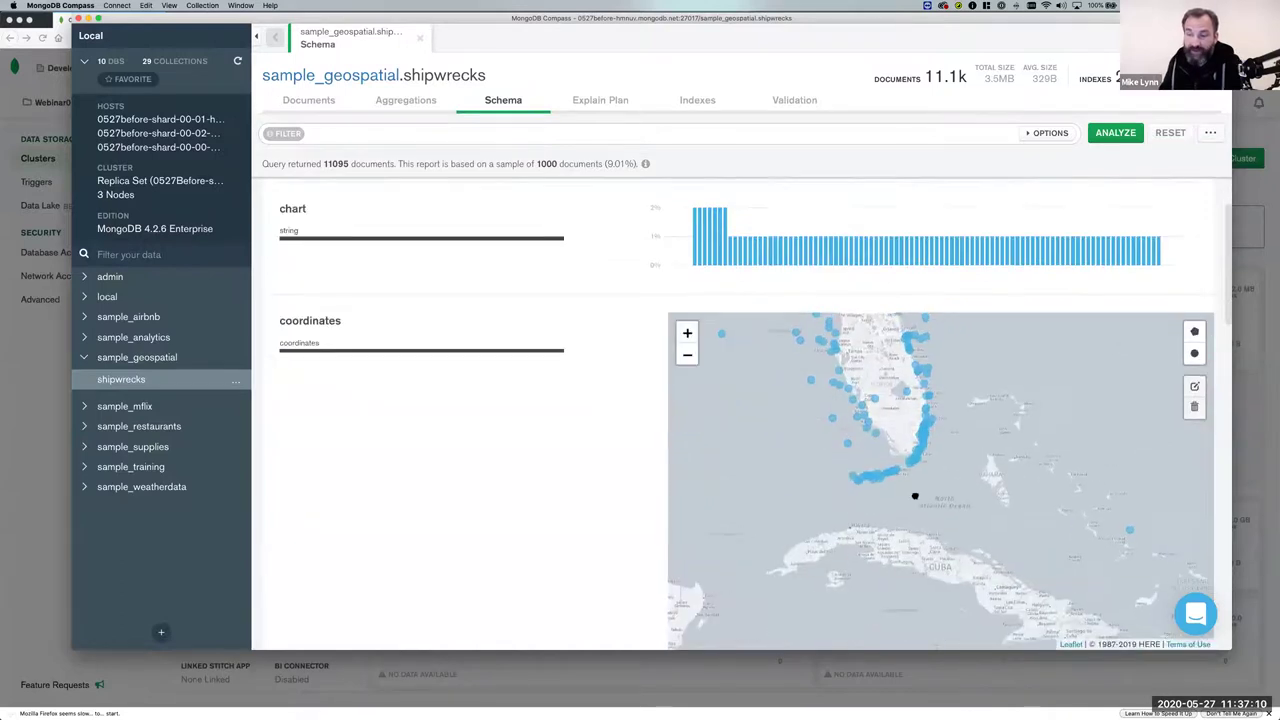
pyautogui.scroll(2, 914, 494)
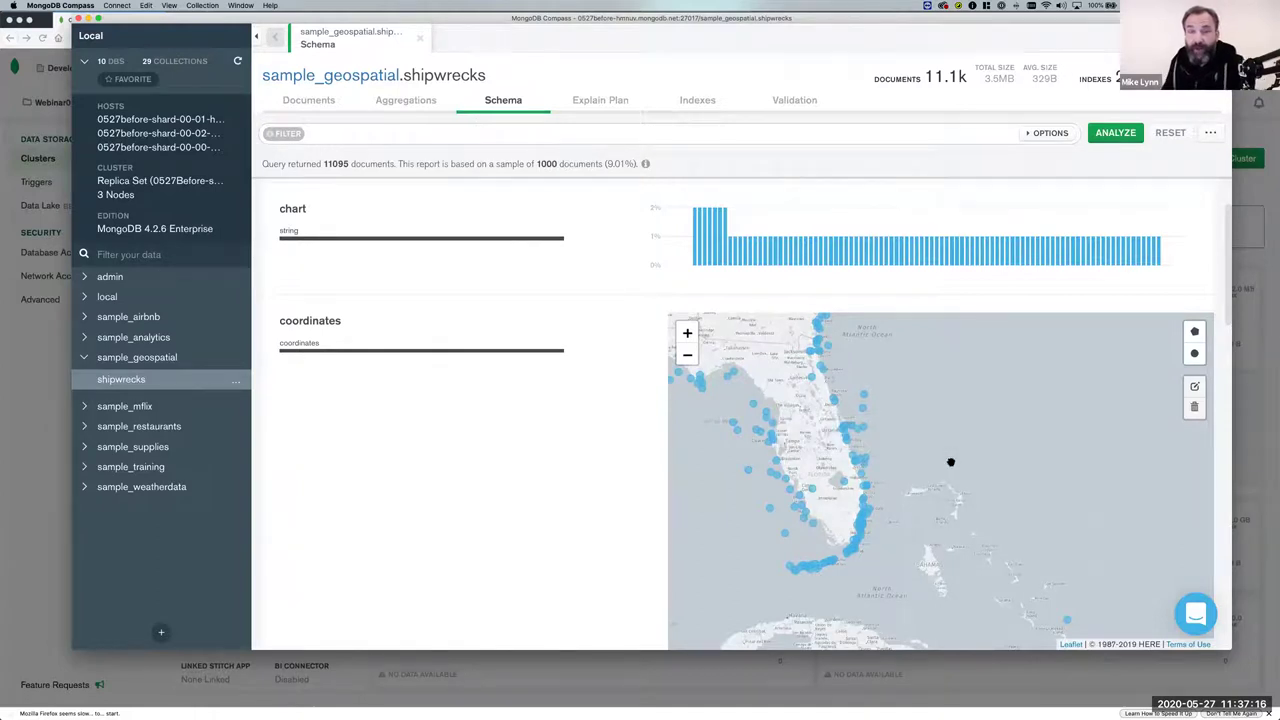
pyautogui.moveTo(862, 432)
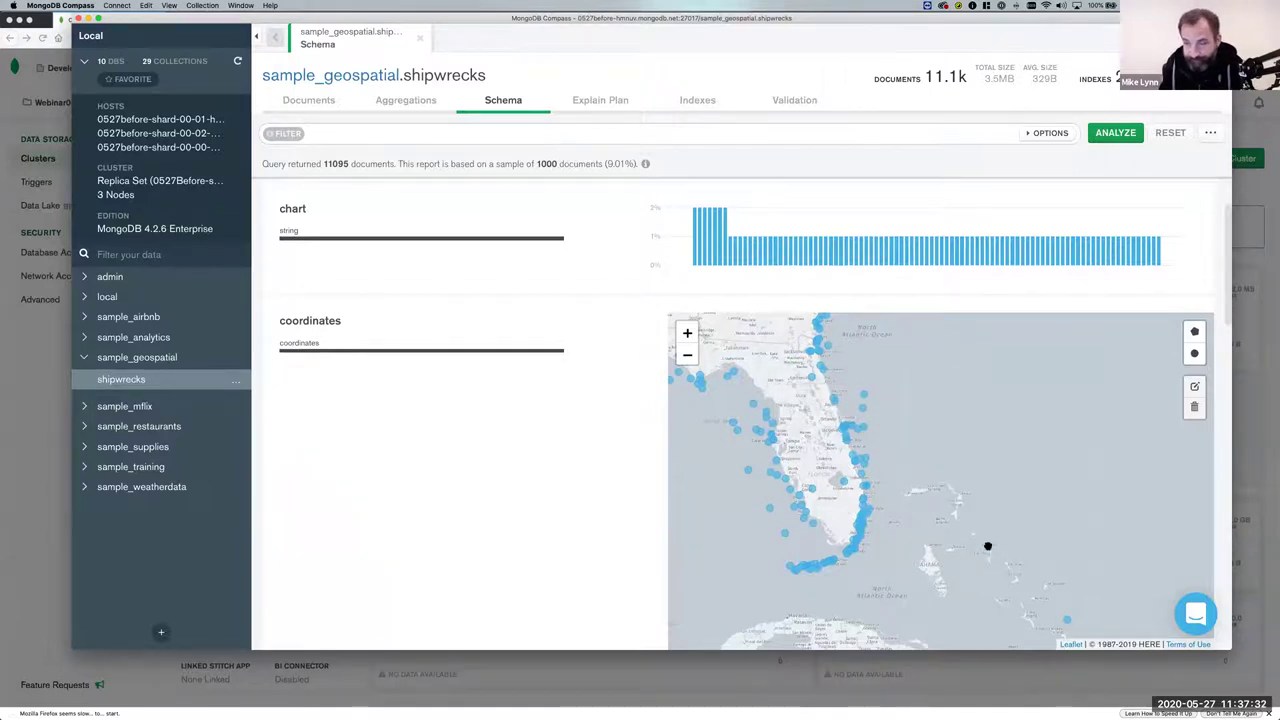
# Look at the shipwrecks Explain Plan, then list its _id and coordinates_2dsphere indexes.
pyautogui.click(600, 102)
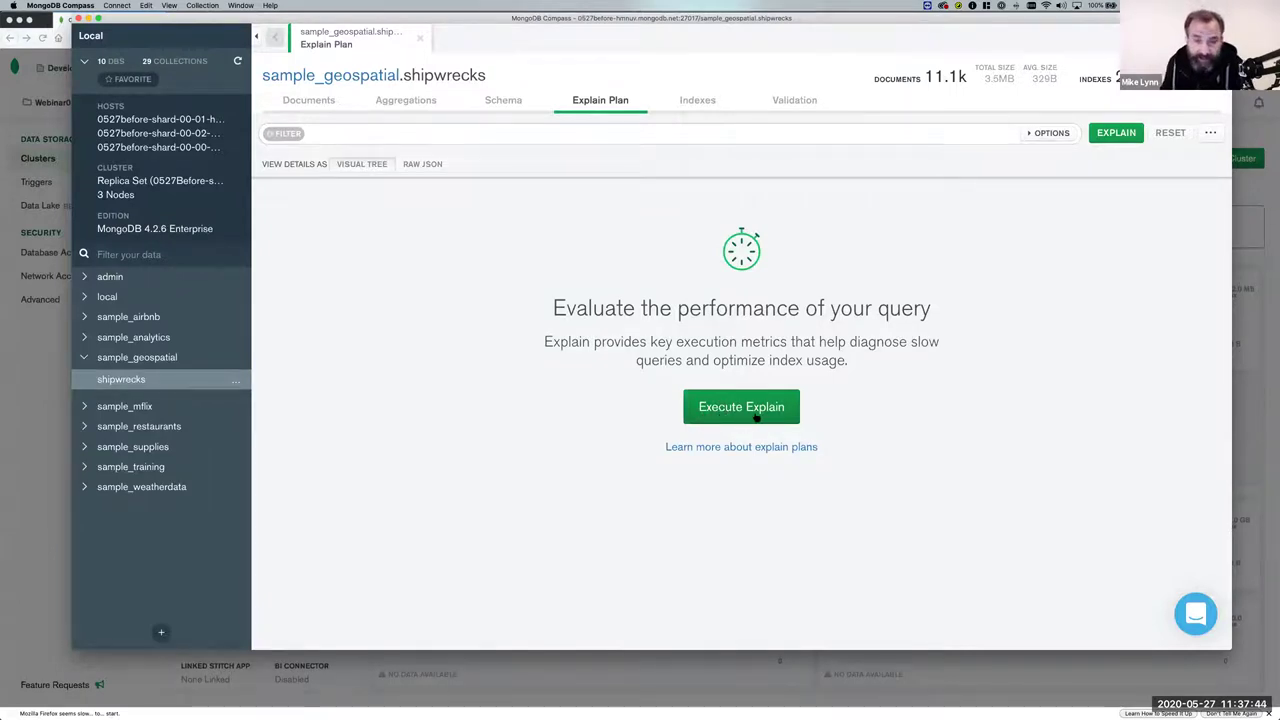
pyautogui.click(702, 101)
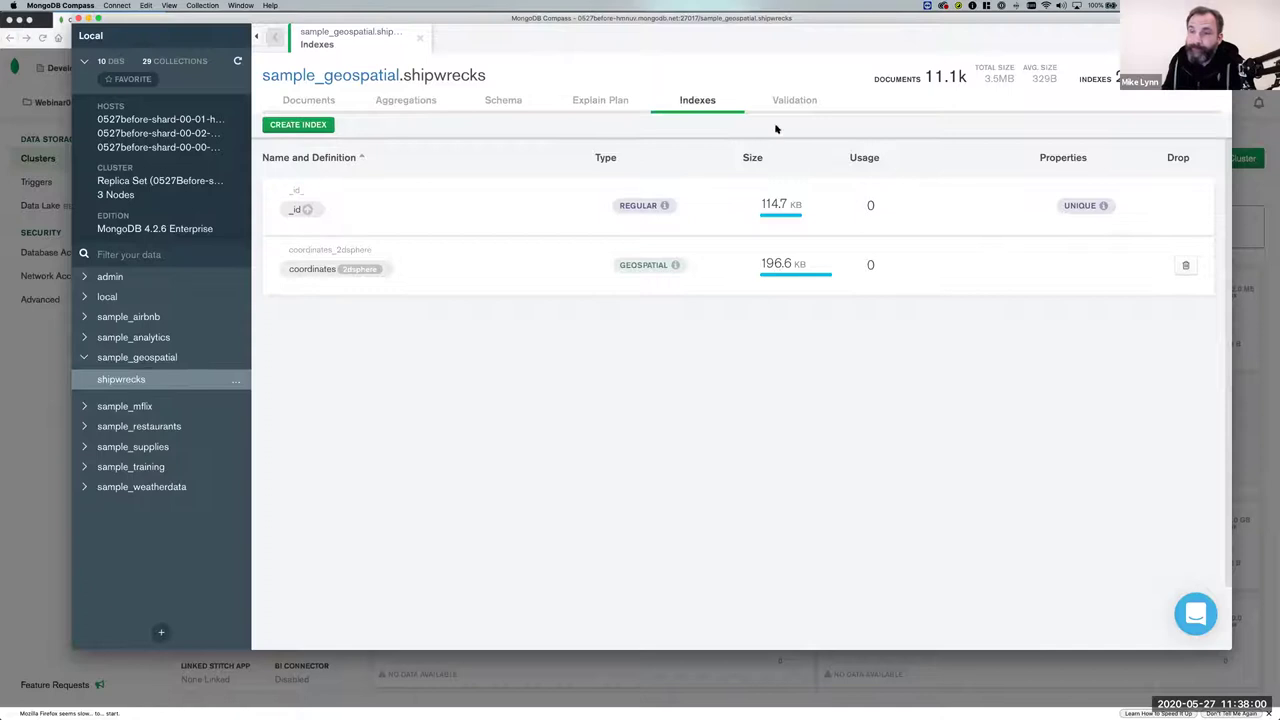
# Show the shipwrecks Validation tab, which has no rules defined.
pyautogui.click(800, 99)
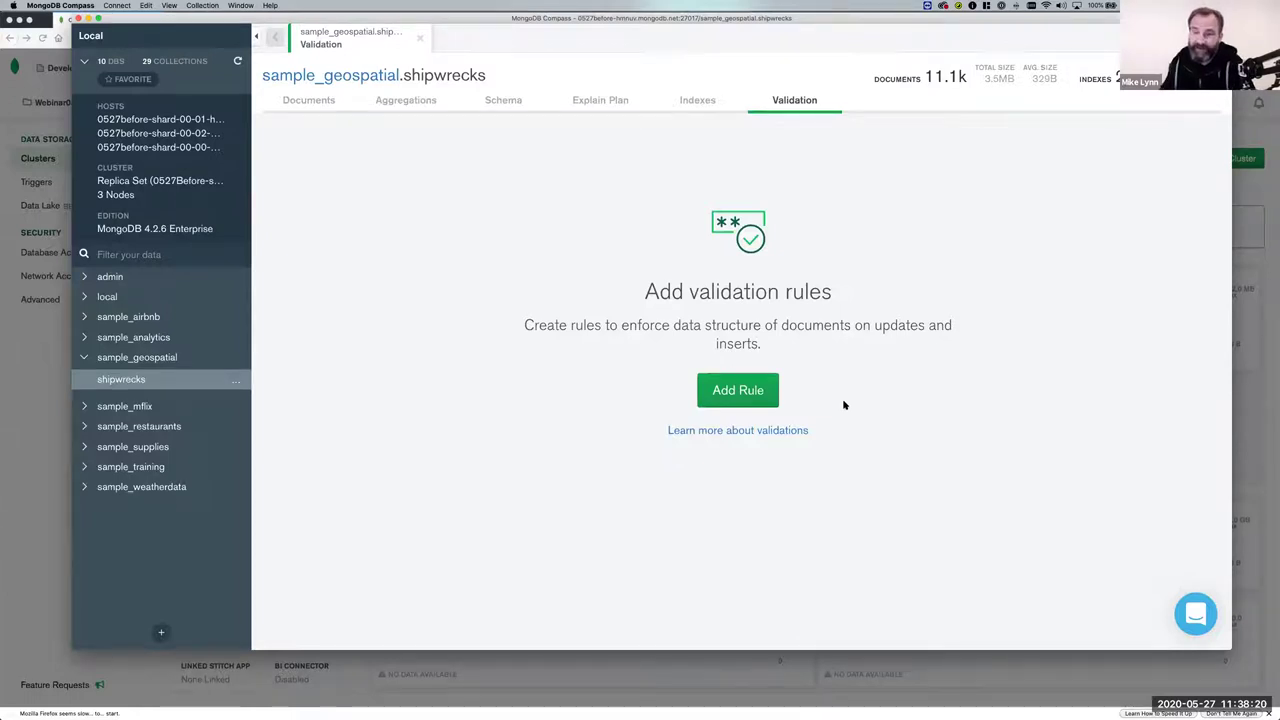
# Add an empty validation rule for shipwrecks, then return to the Atlas Connect dialog.
pyautogui.click(742, 392)
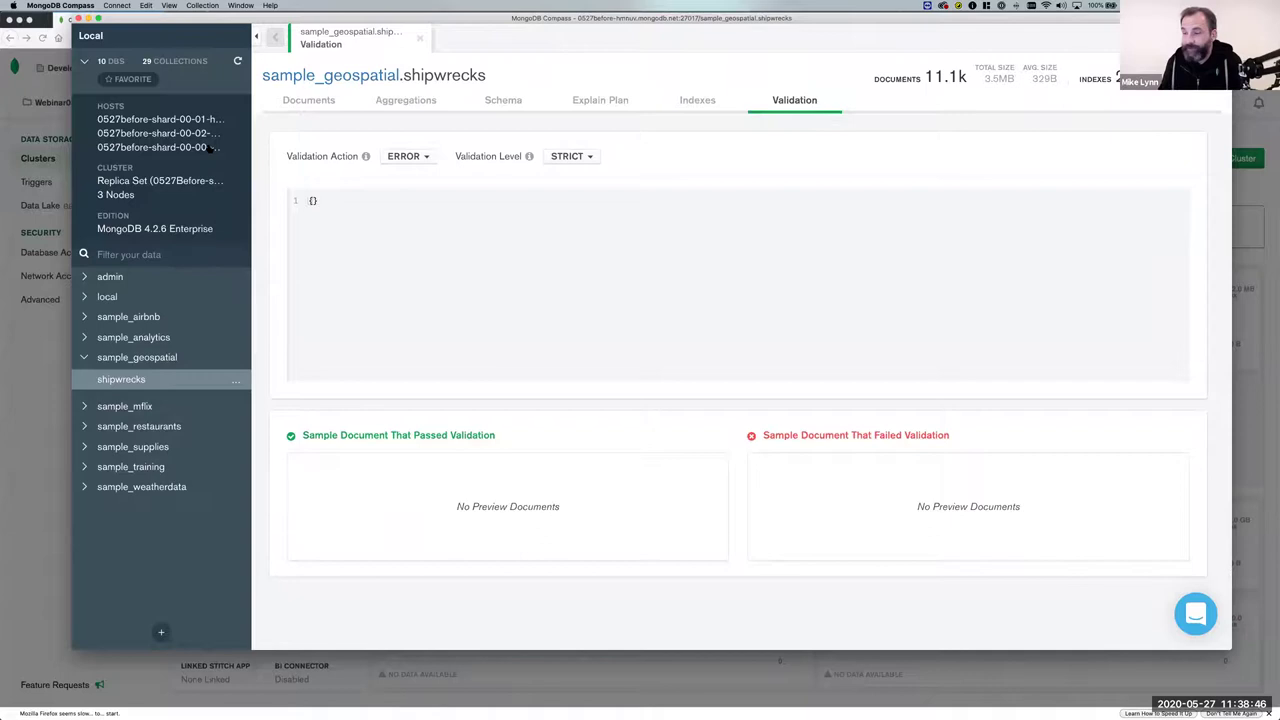
pyautogui.press('super+Tab')
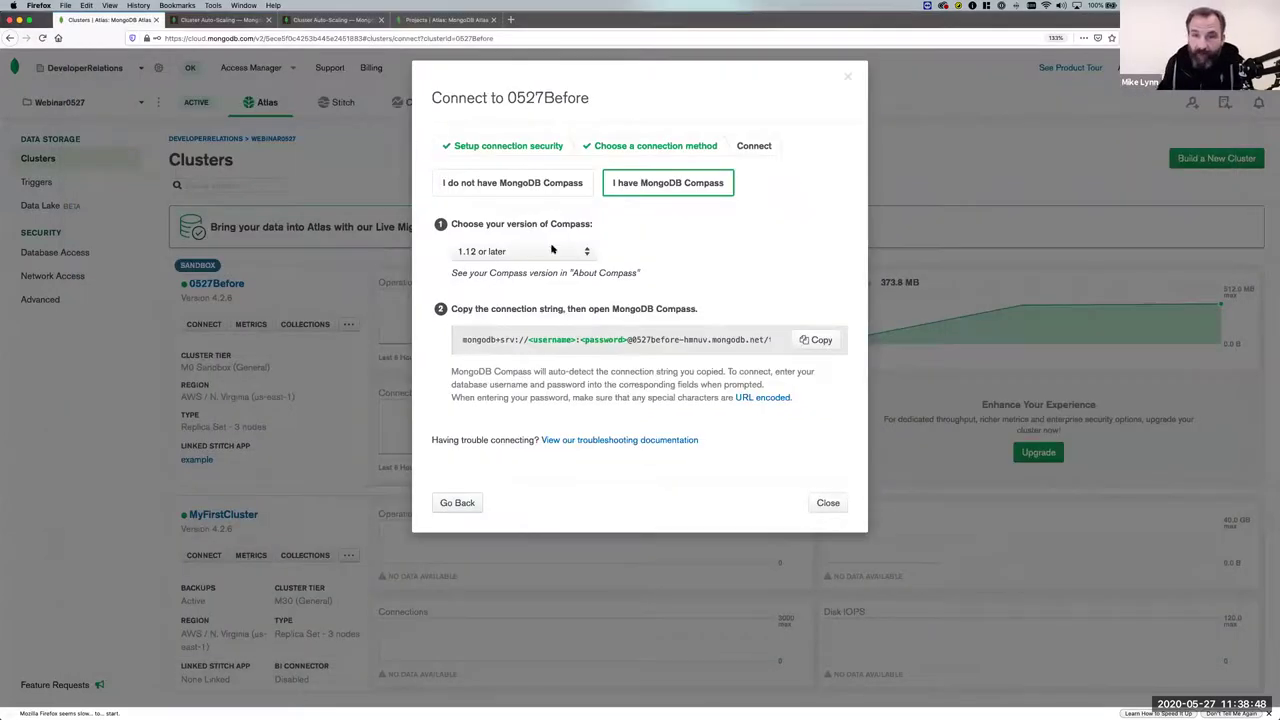
# Switch 0527Before's connect option to the mongo shell and copy its connection string.
pyautogui.click(457, 502)
pyautogui.click(523, 247)
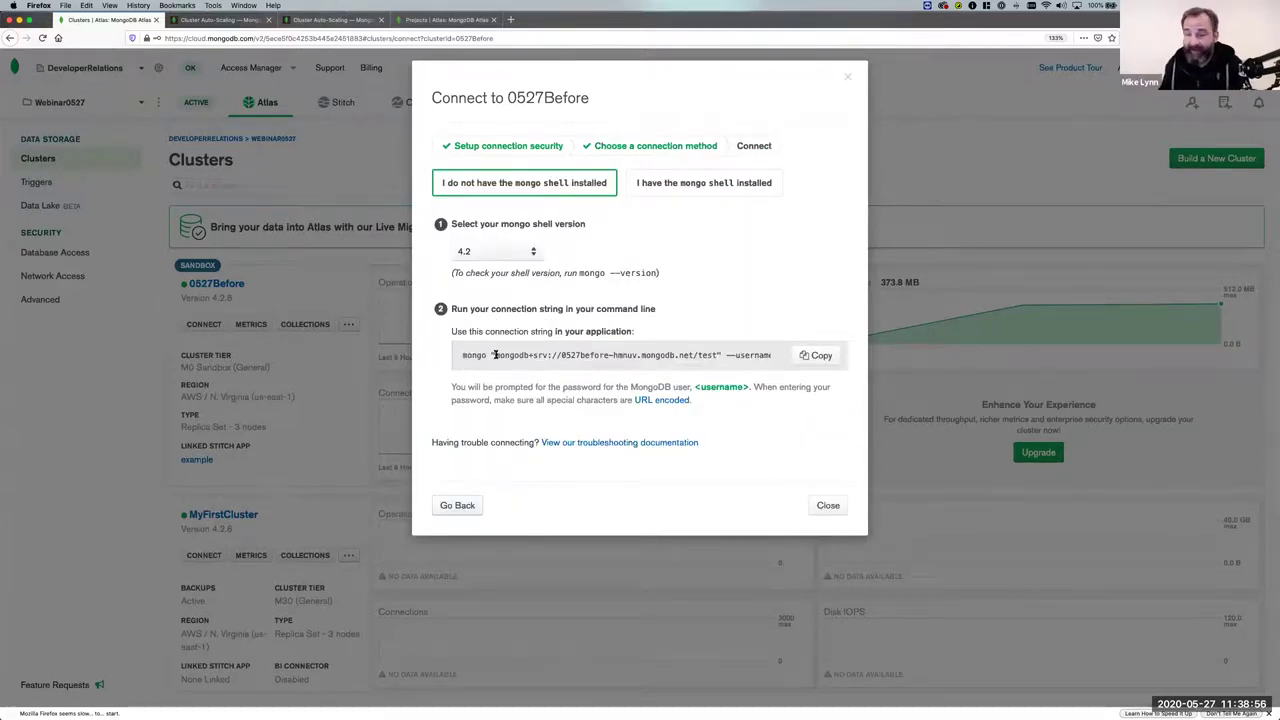
pyautogui.hscroll(5, 633, 367)
pyautogui.hscroll(-5, 630, 368)
pyautogui.scroll(-1, 520, 357)
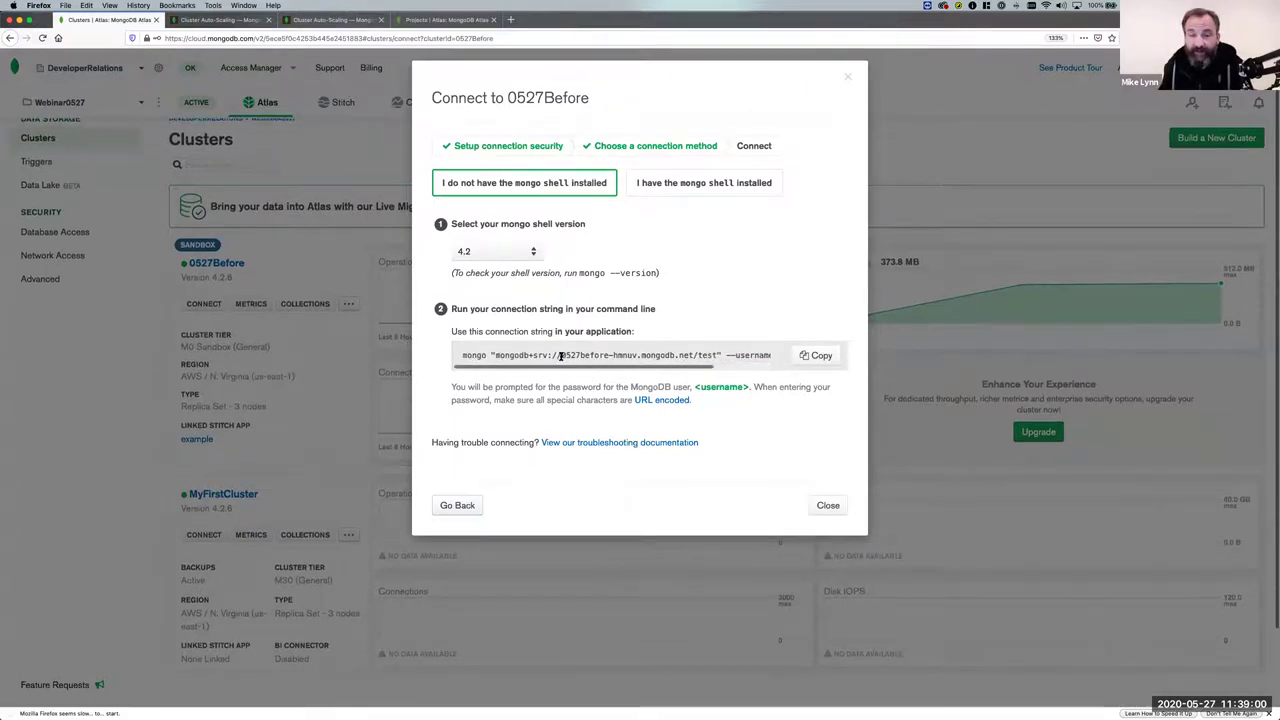
pyautogui.hscroll(2, 557, 356)
pyautogui.hscroll(-2, 600, 358)
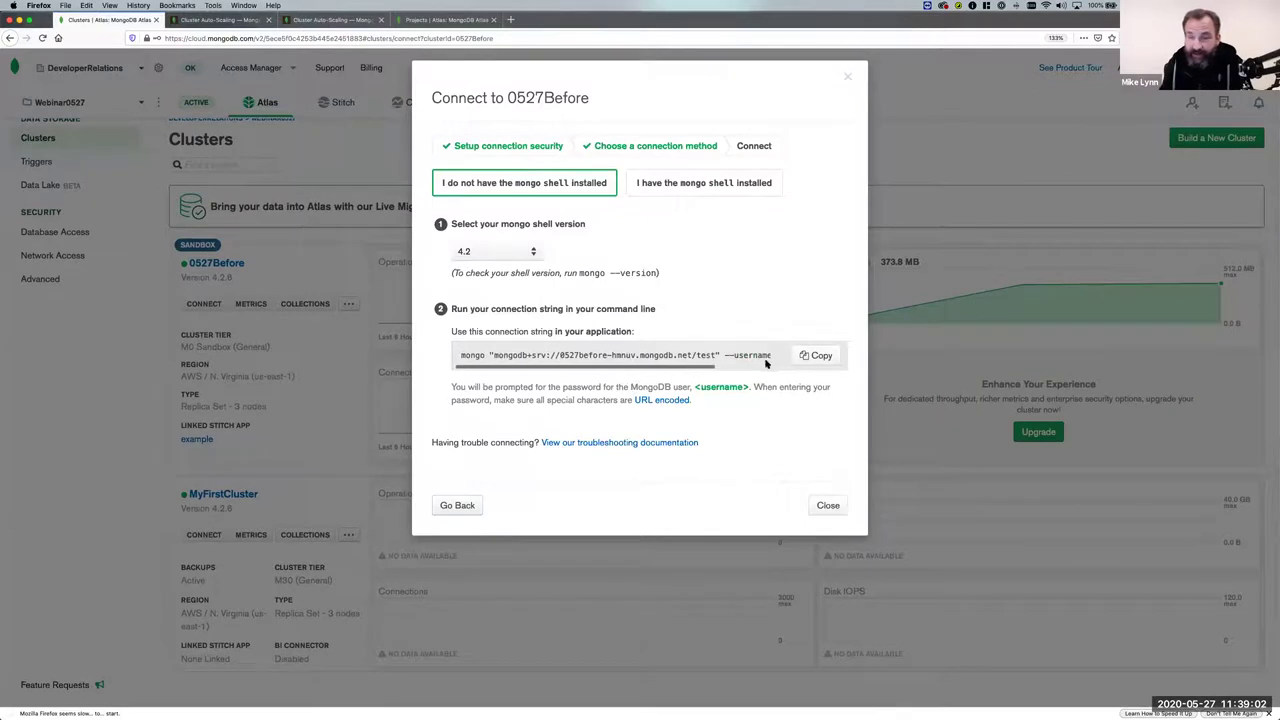
pyautogui.click(818, 356)
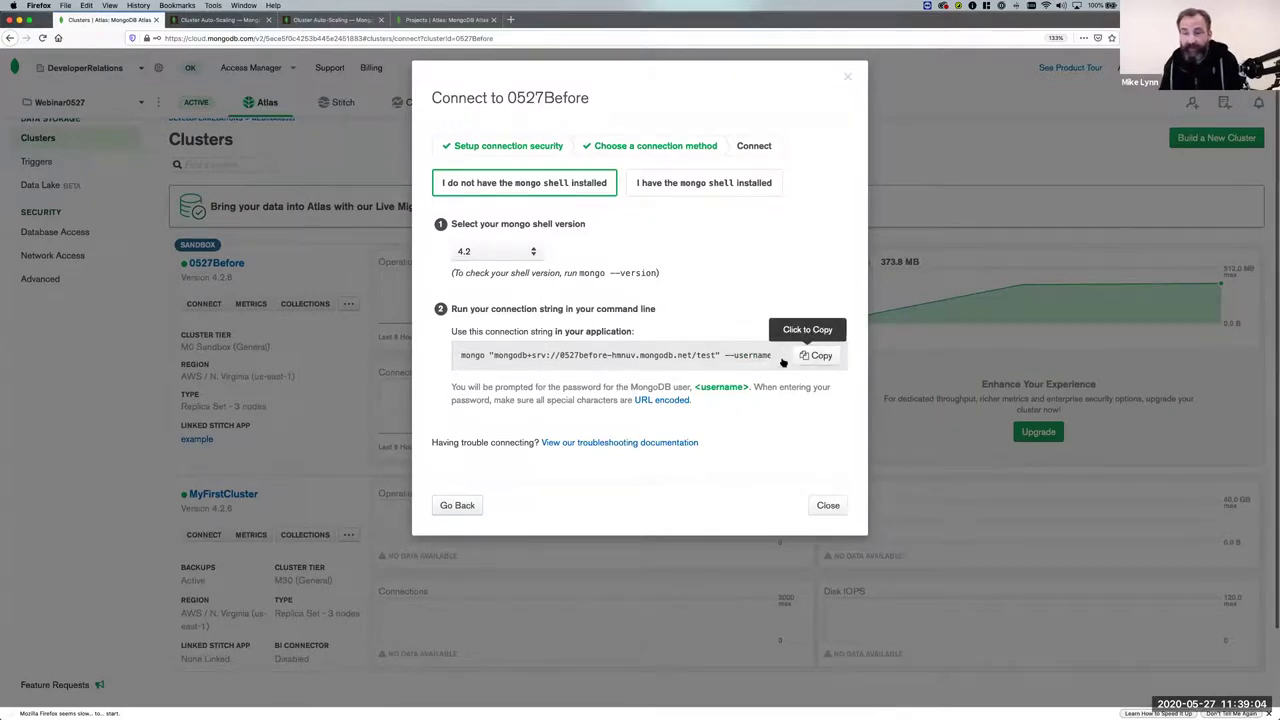
# Bring up the terminal, move it up-left, enlarge its text, and list the directory.
pyautogui.press('super+Tab')
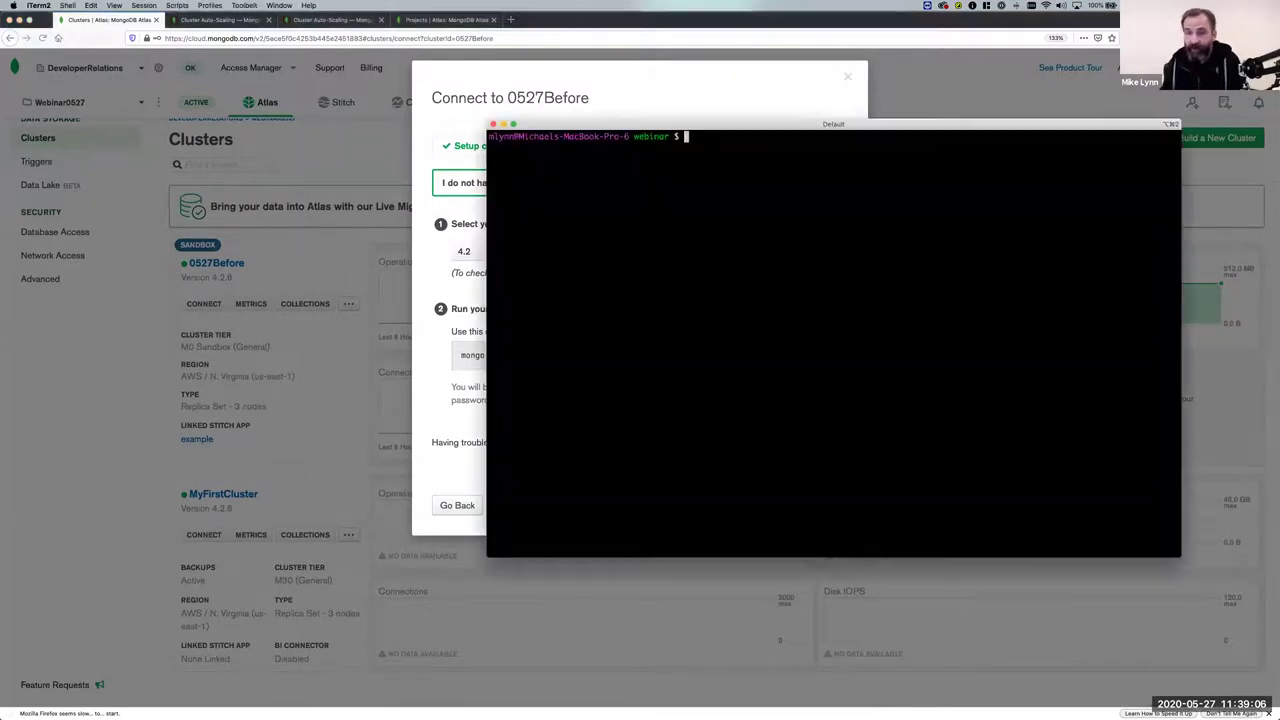
pyautogui.moveTo(745, 114); pyautogui.dragTo(399, 63)
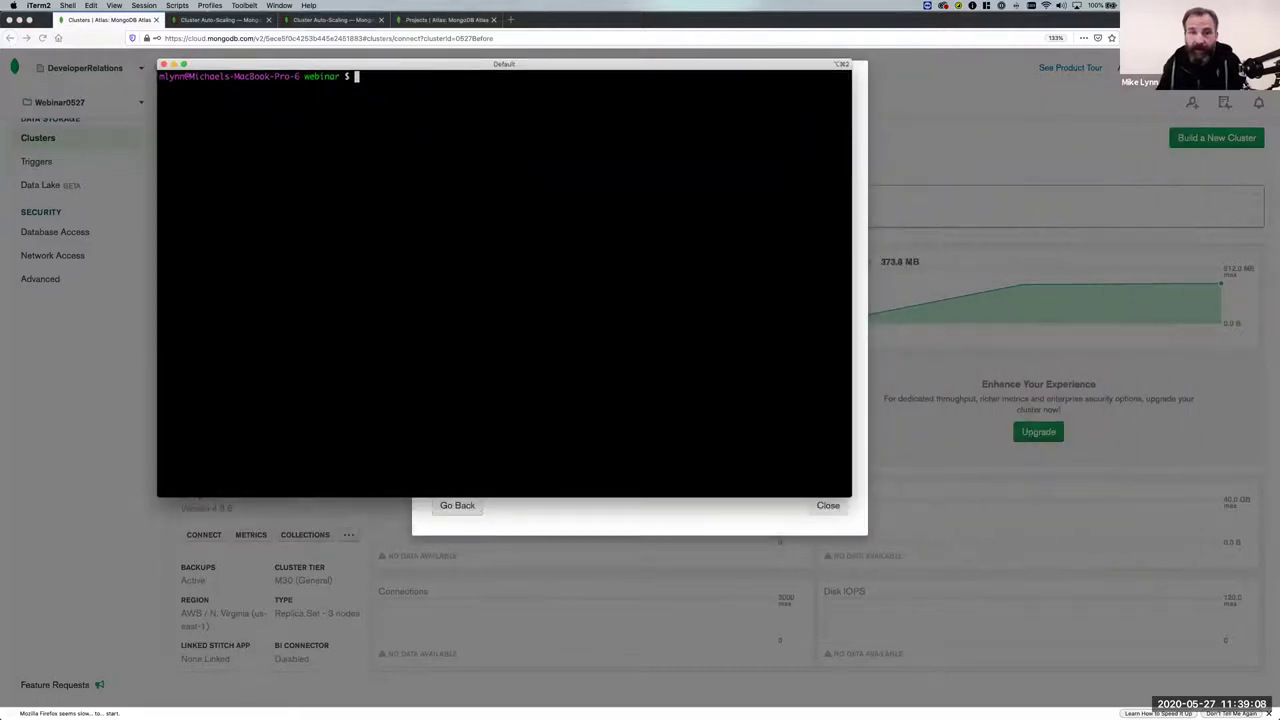
pyautogui.press('super+plus')
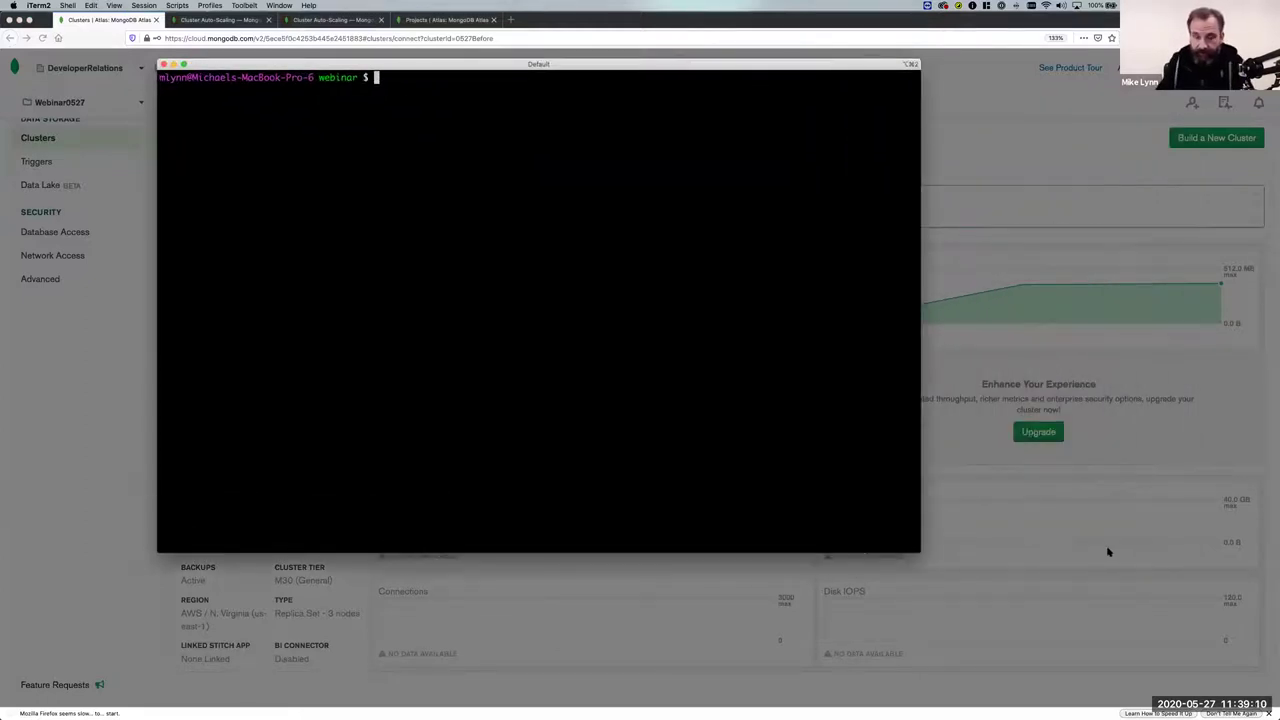
pyautogui.press('BackSpace')
pyautogui.write('ls')
pyautogui.press('Return')
# Inspect .env with ls -l and load its variables with source .env.
pyautogui.write('ls -l')
pyautogui.press('Return')
pyautogui.press('Return')
pyautogui.press('Return')
pyautogui.press('Return')
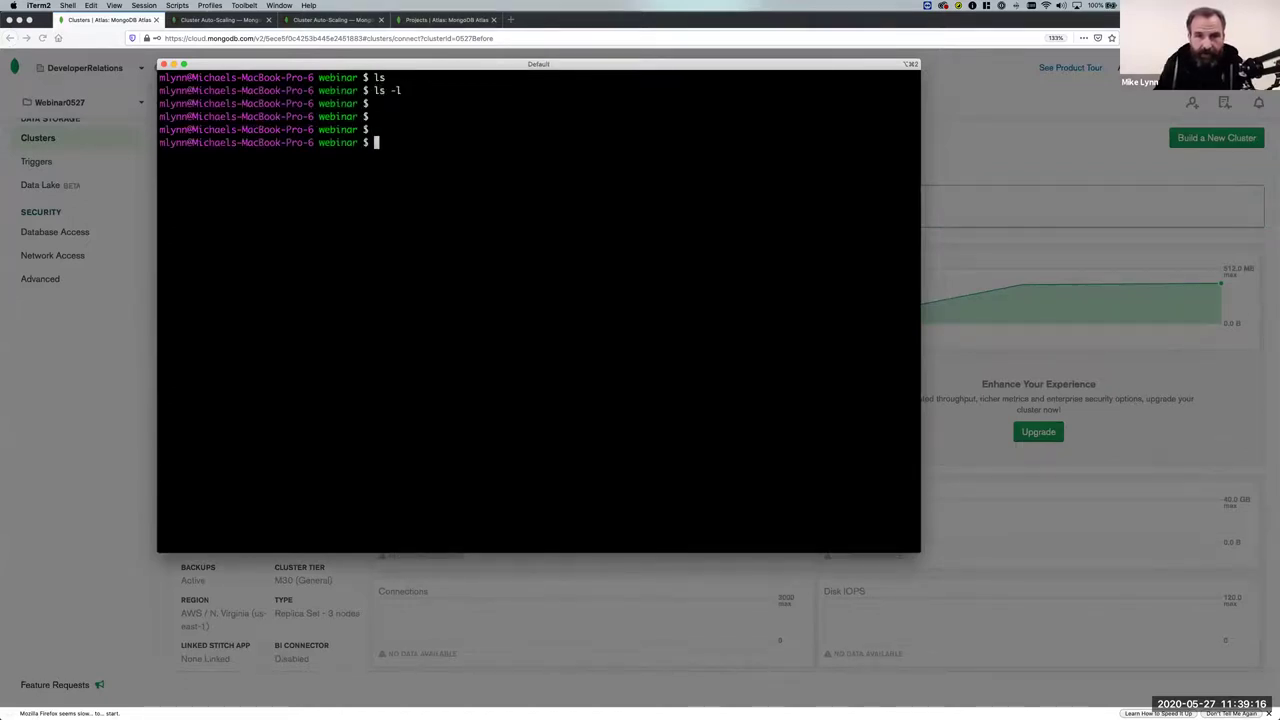
pyautogui.write('ls -l')
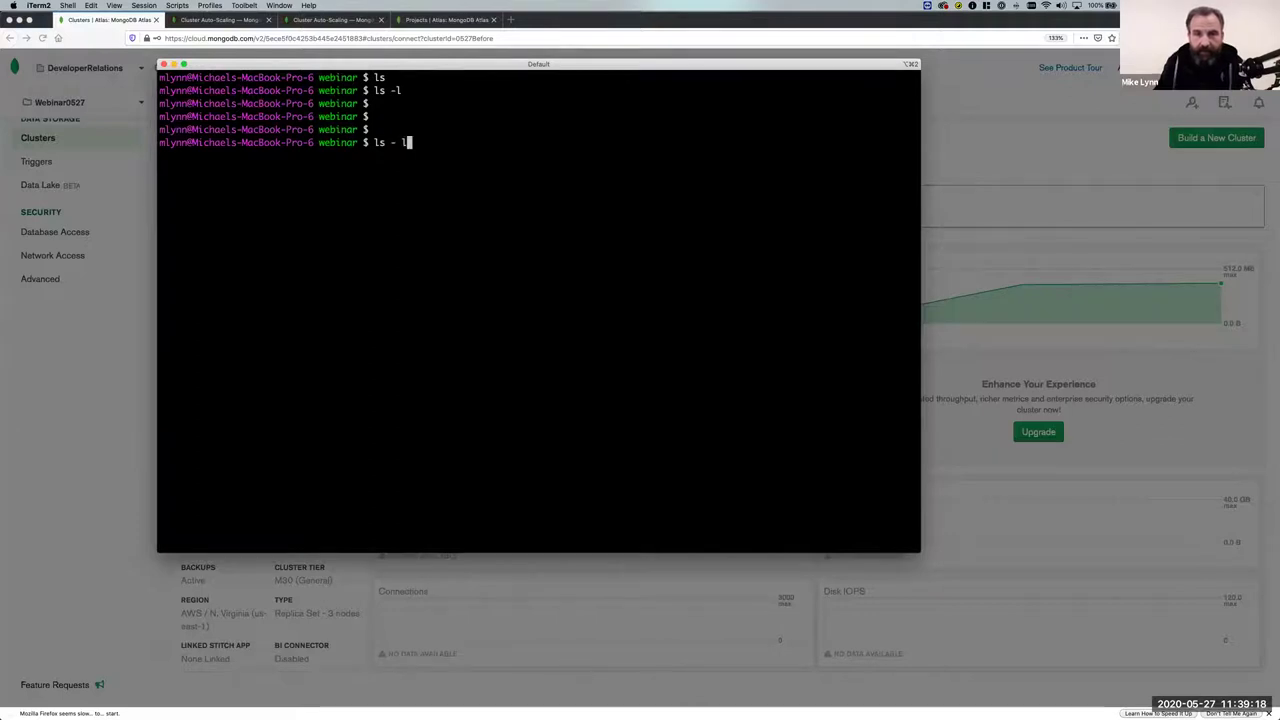
pyautogui.write(' .env')
pyautogui.press('Return')
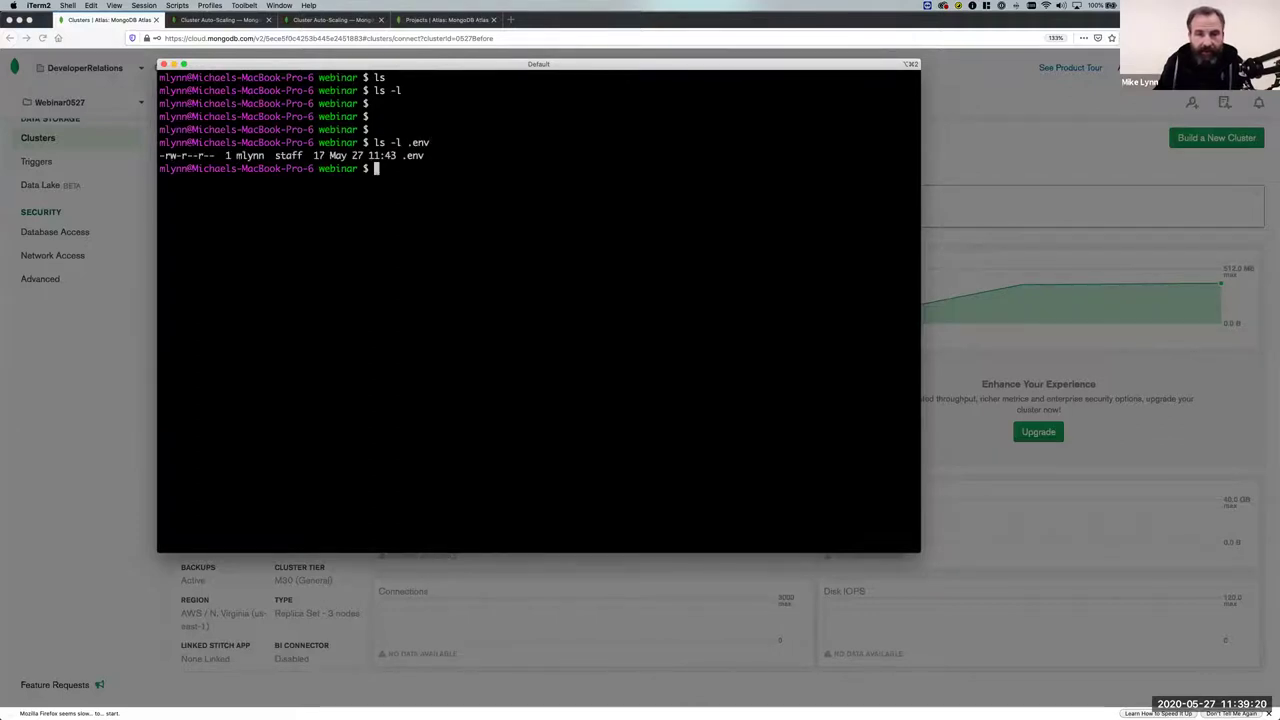
pyautogui.write('source .env')
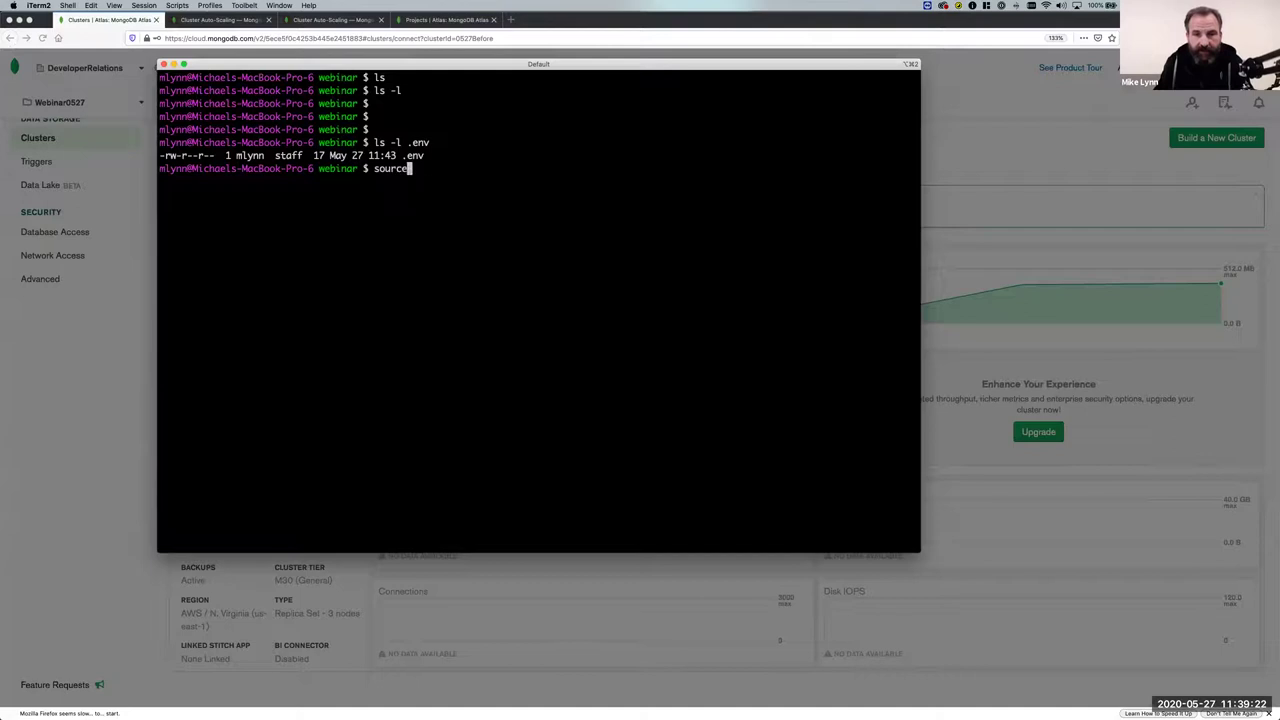
pyautogui.press('Return')
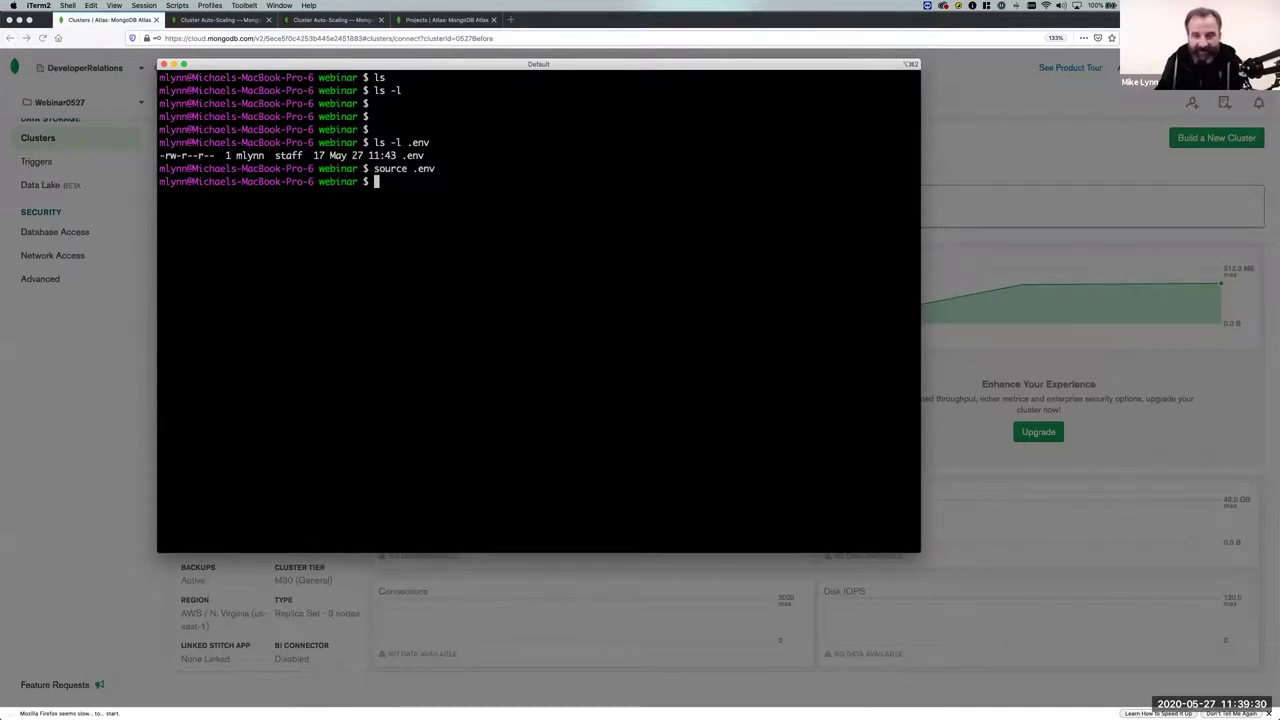
# Paste the mongo shell command, replace <username> with the database username, and run it.
pyautogui.press('super+v')
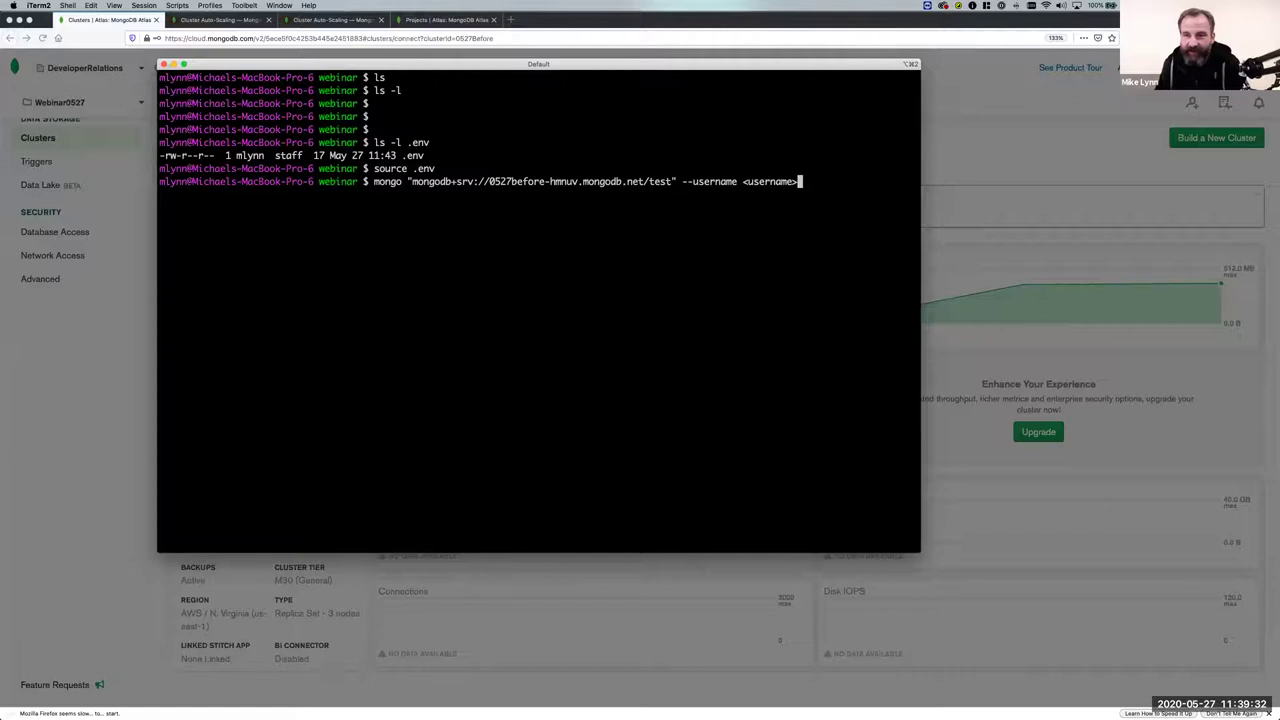
pyautogui.press('BackSpace')
pyautogui.press('BackSpace')
pyautogui.press('BackSpace')
pyautogui.press('BackSpace')
pyautogui.press('BackSpace')
pyautogui.press('BackSpace')
pyautogui.press('BackSpace')
pyautogui.press('BackSpace')
pyautogui.press('BackSpace')
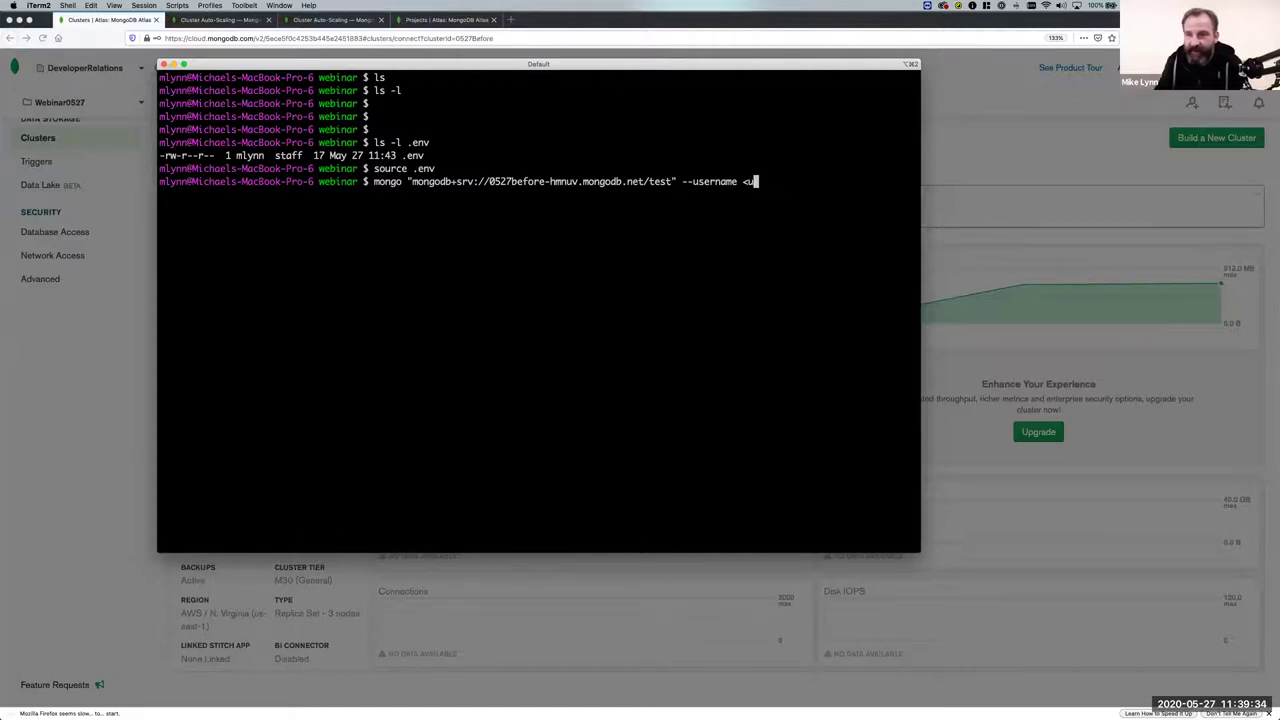
pyautogui.press('BackSpace')
pyautogui.write('mike')
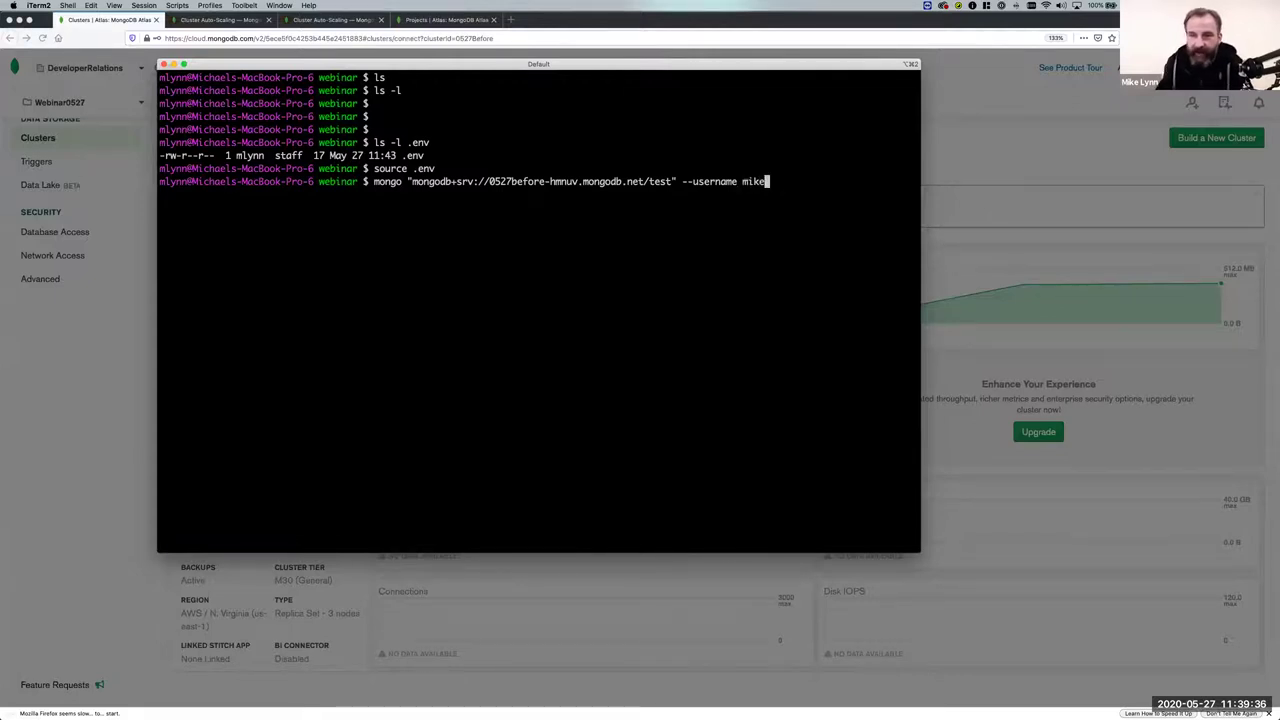
pyautogui.doubleClick(464, 181)
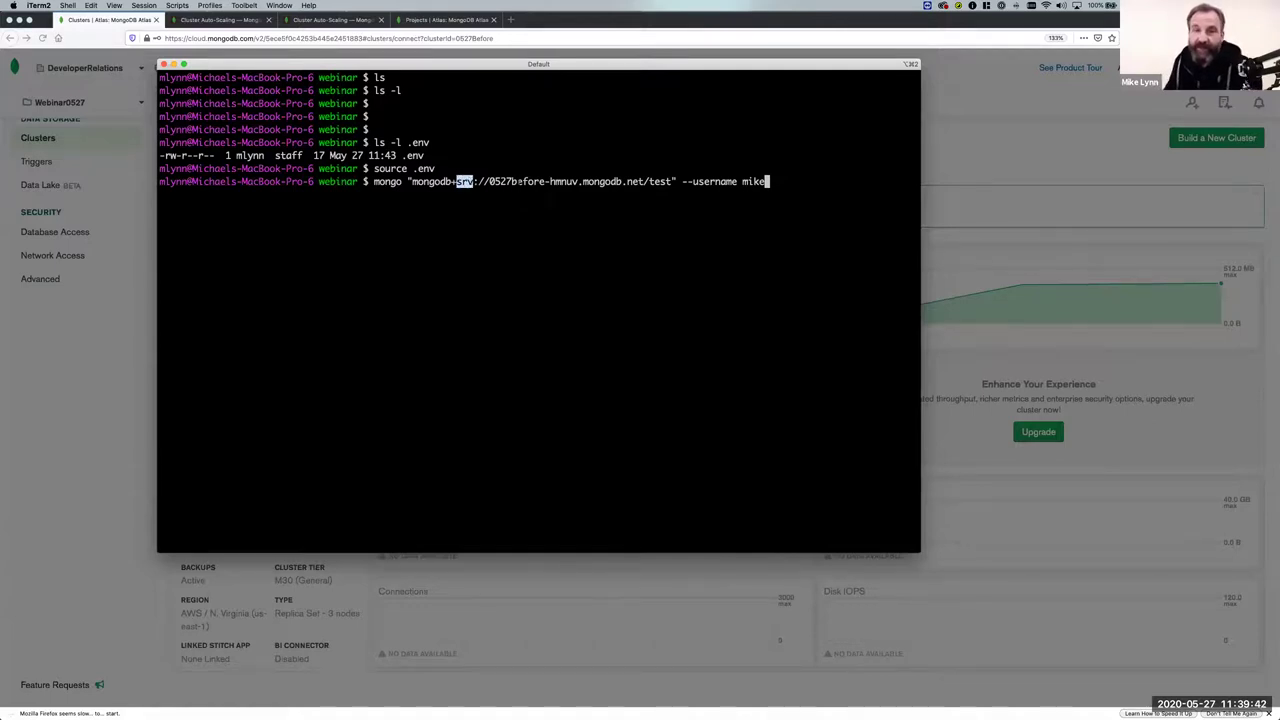
pyautogui.moveTo(412, 181); pyautogui.dragTo(672, 181)
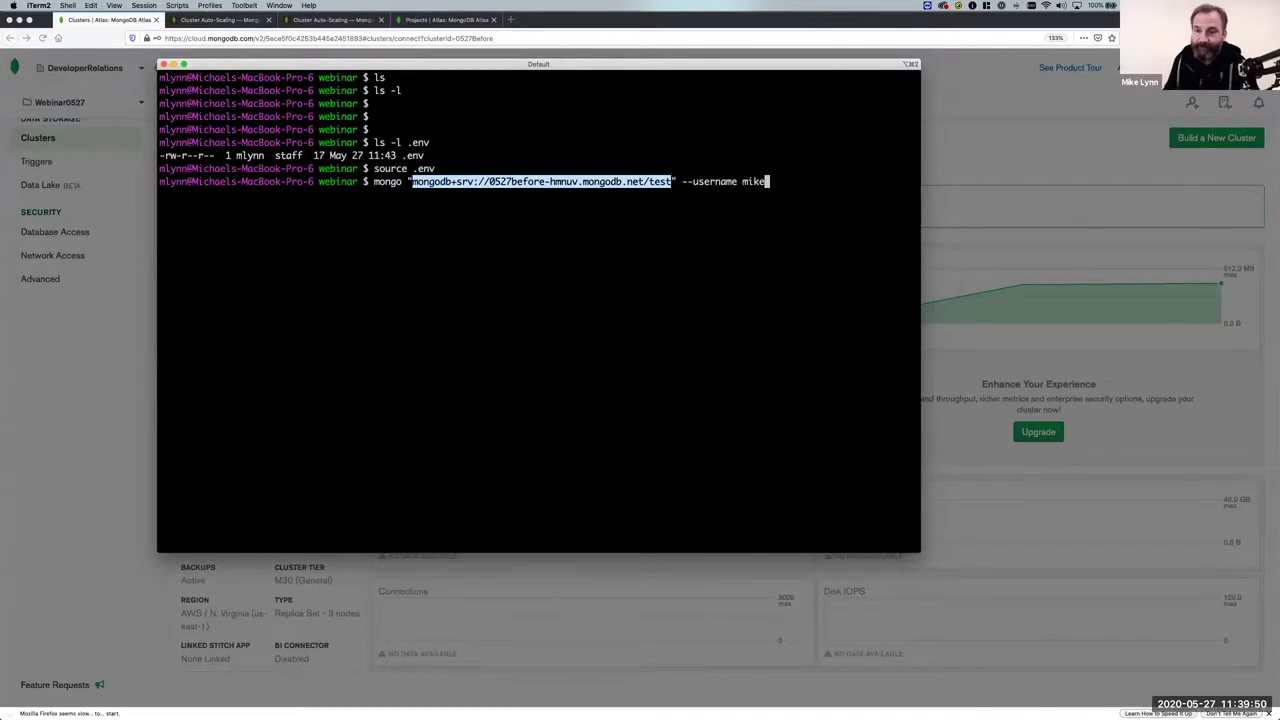
pyautogui.click(457, 181)
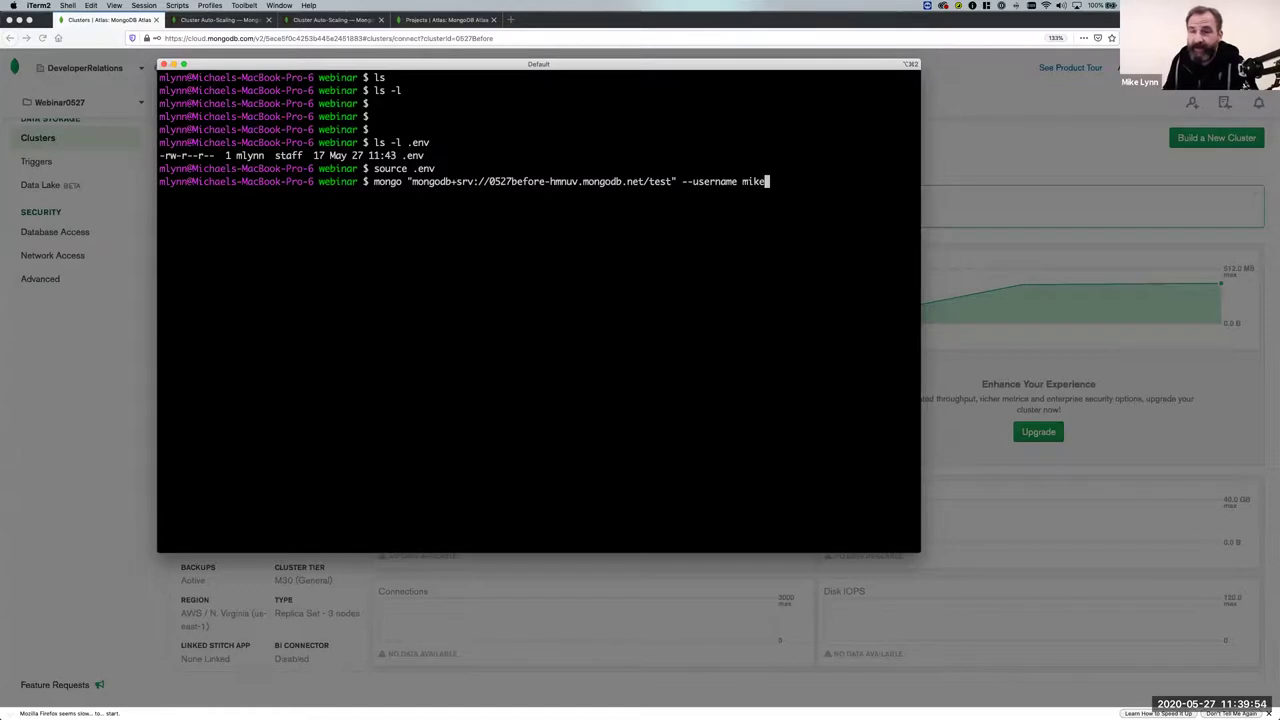
pyautogui.press('Return')
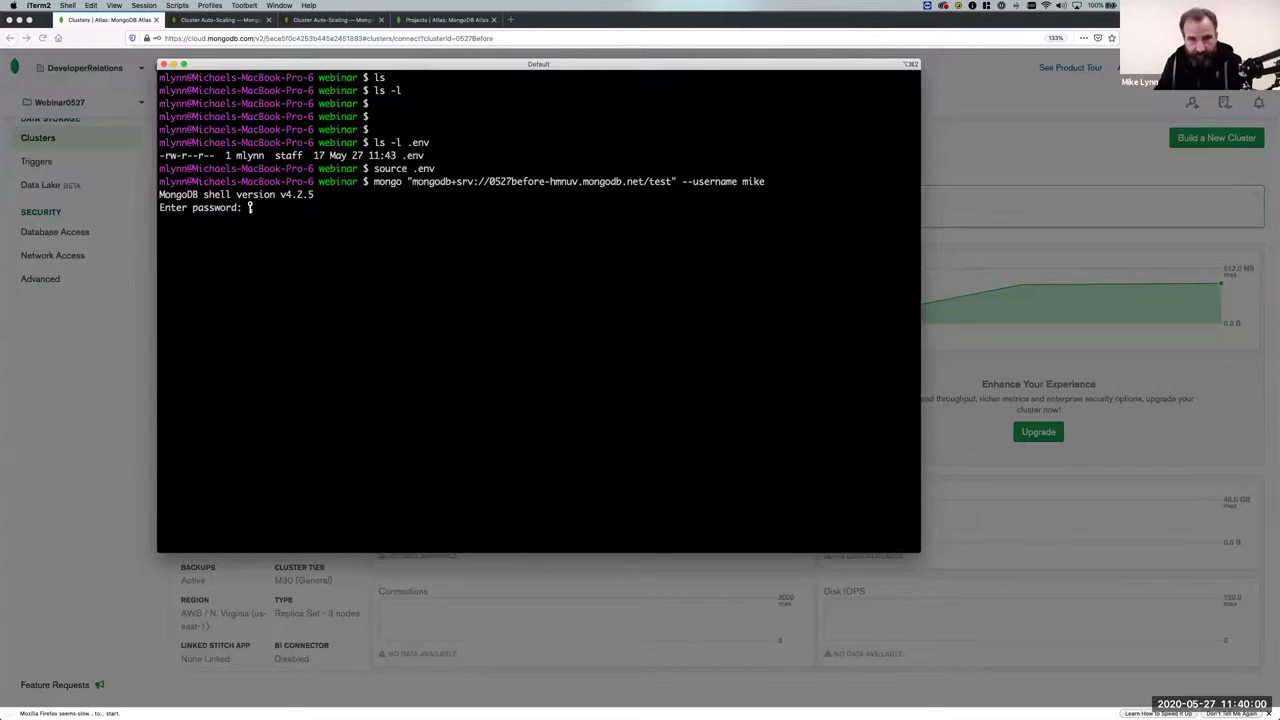
# Submit the password and list the cluster's databases with show databases.
pyautogui.press('Return')
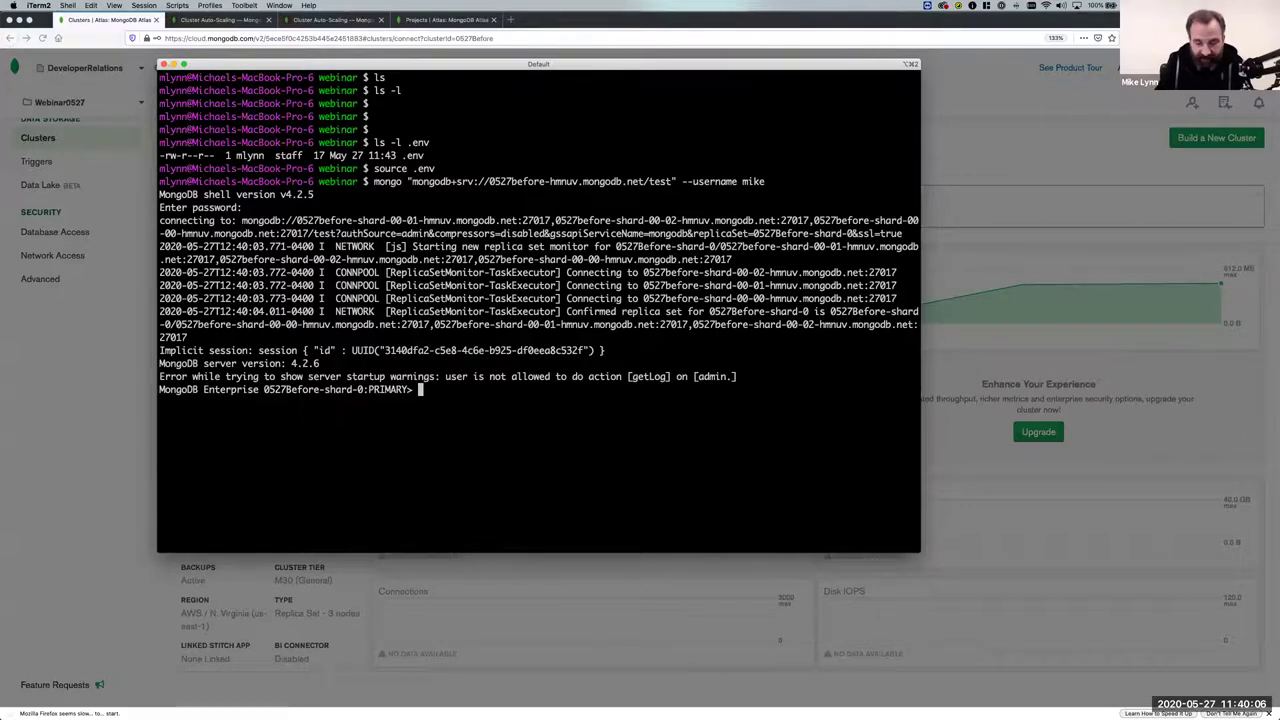
pyautogui.write('show databases;')
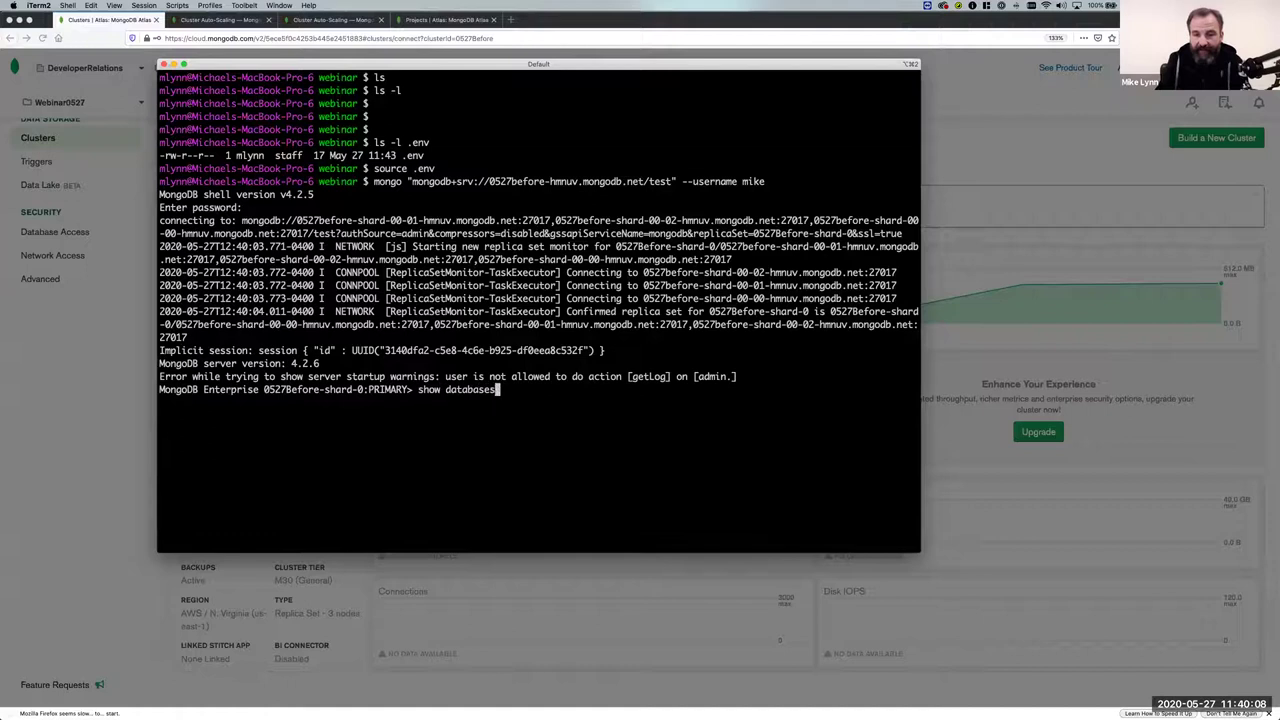
pyautogui.press('Return')
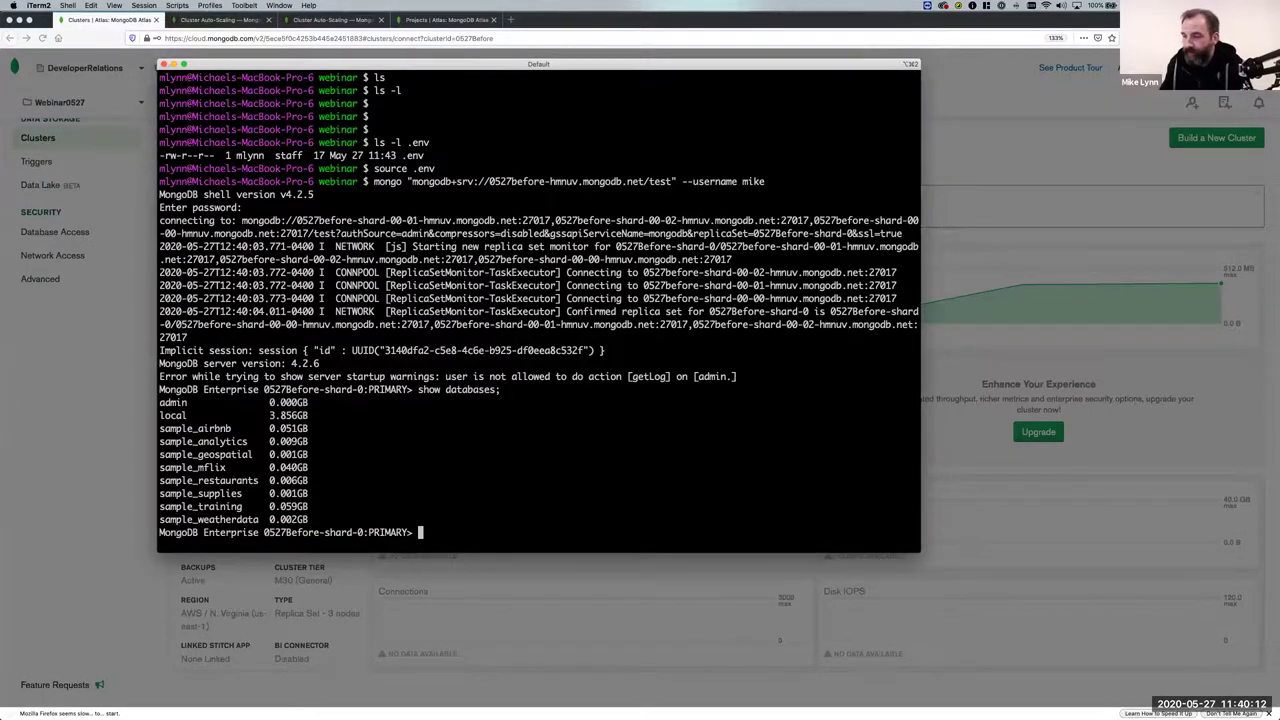
pyautogui.press('super+Tab')
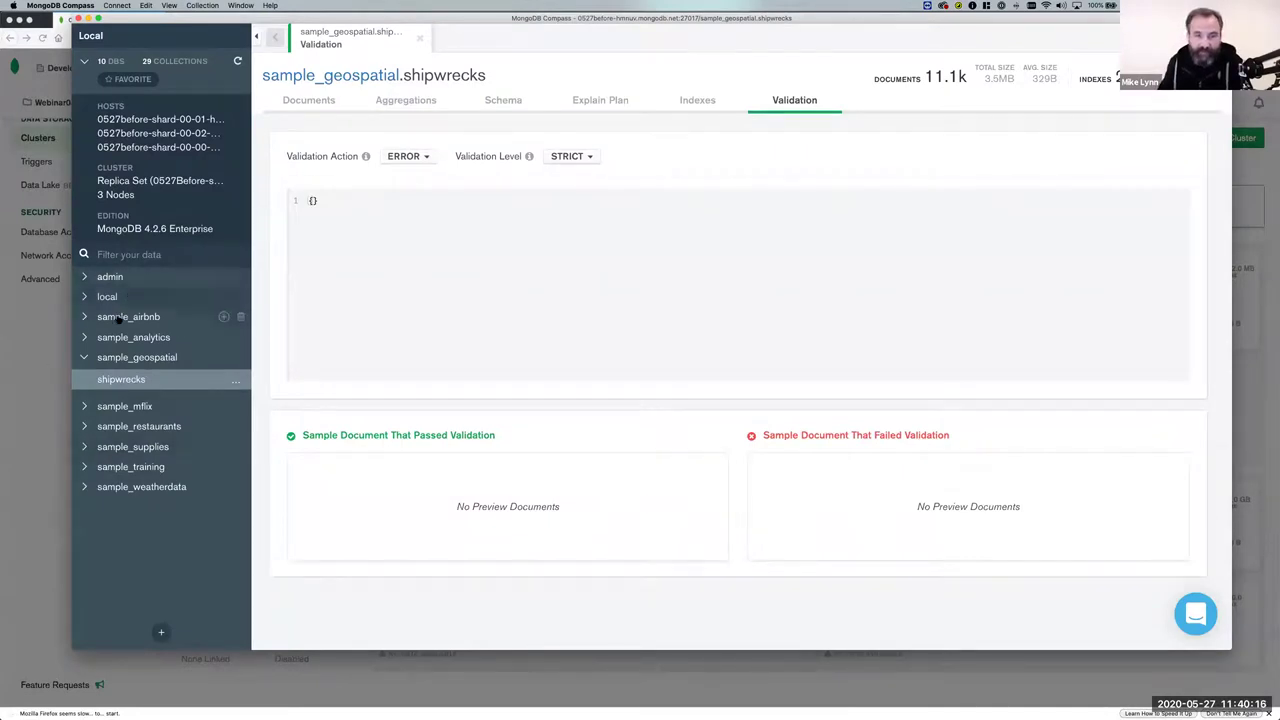
pyautogui.press('super+Tab')
# Switch to sample_airbnb and list its collections, checking them against Compass.
pyautogui.write('use sam')
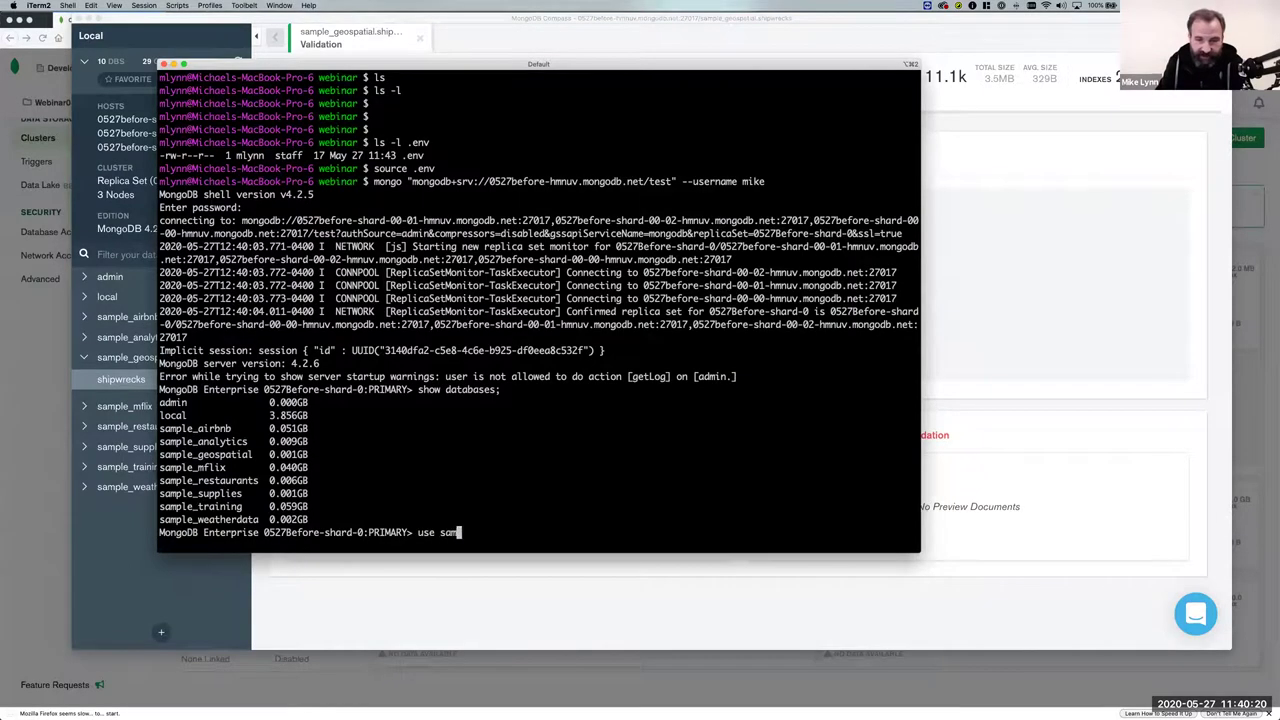
pyautogui.write('ple_ai')
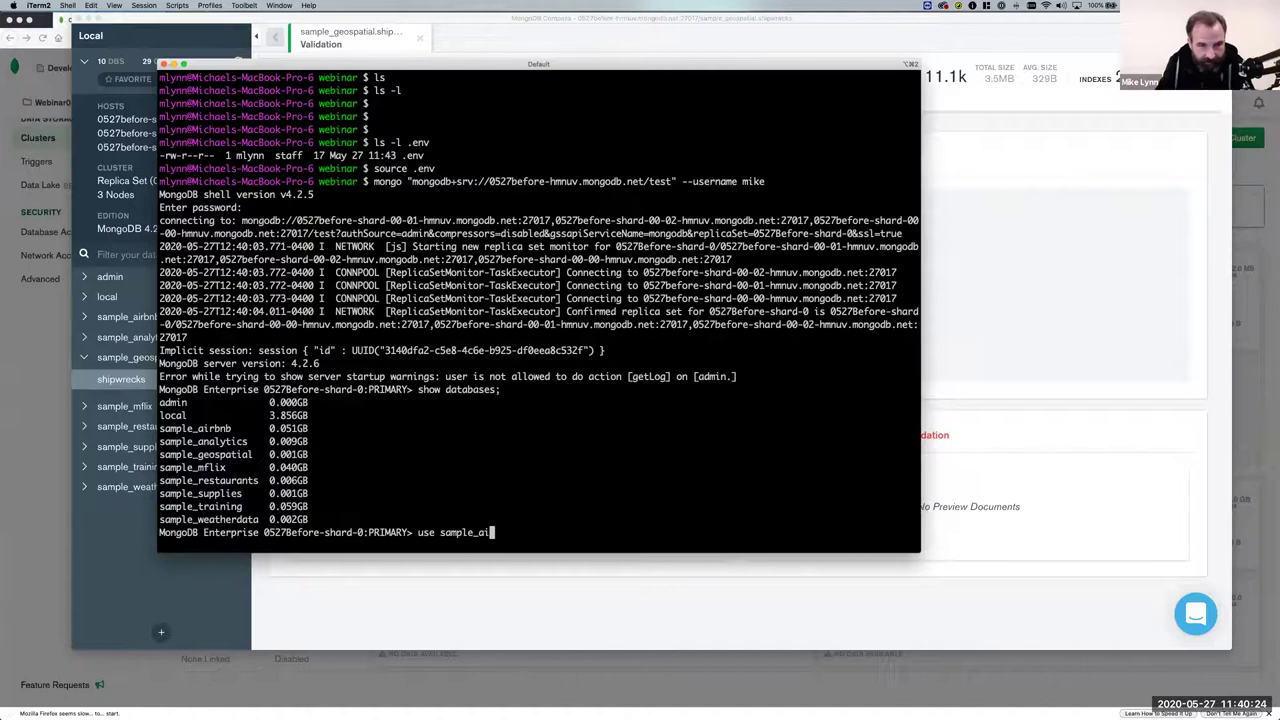
pyautogui.write('rbnb')
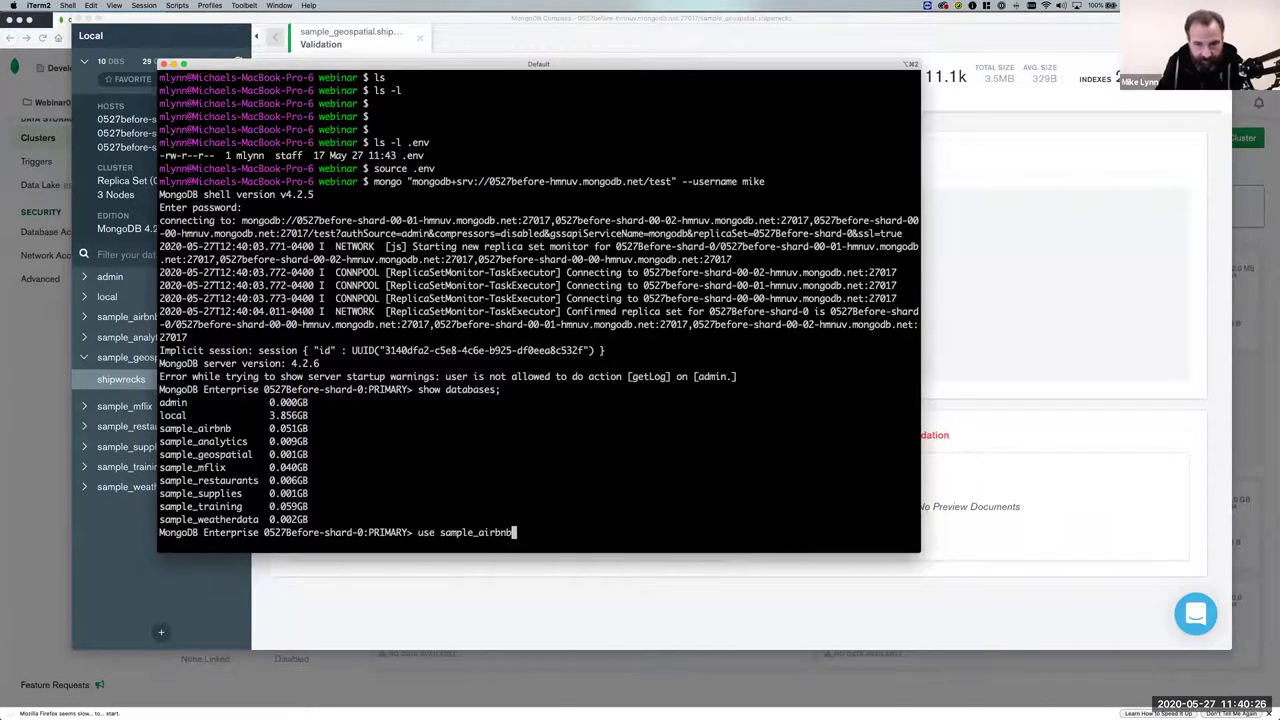
pyautogui.press('Return')
pyautogui.write('show collections;')
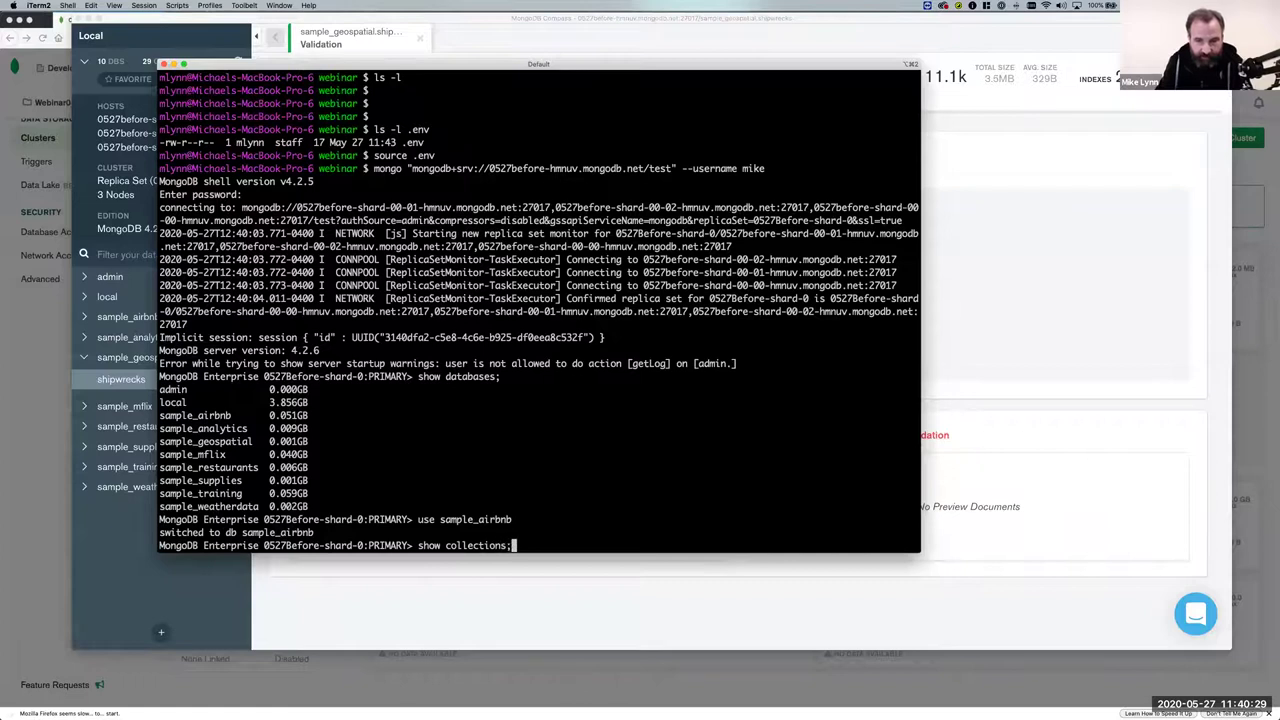
pyautogui.press('Return')
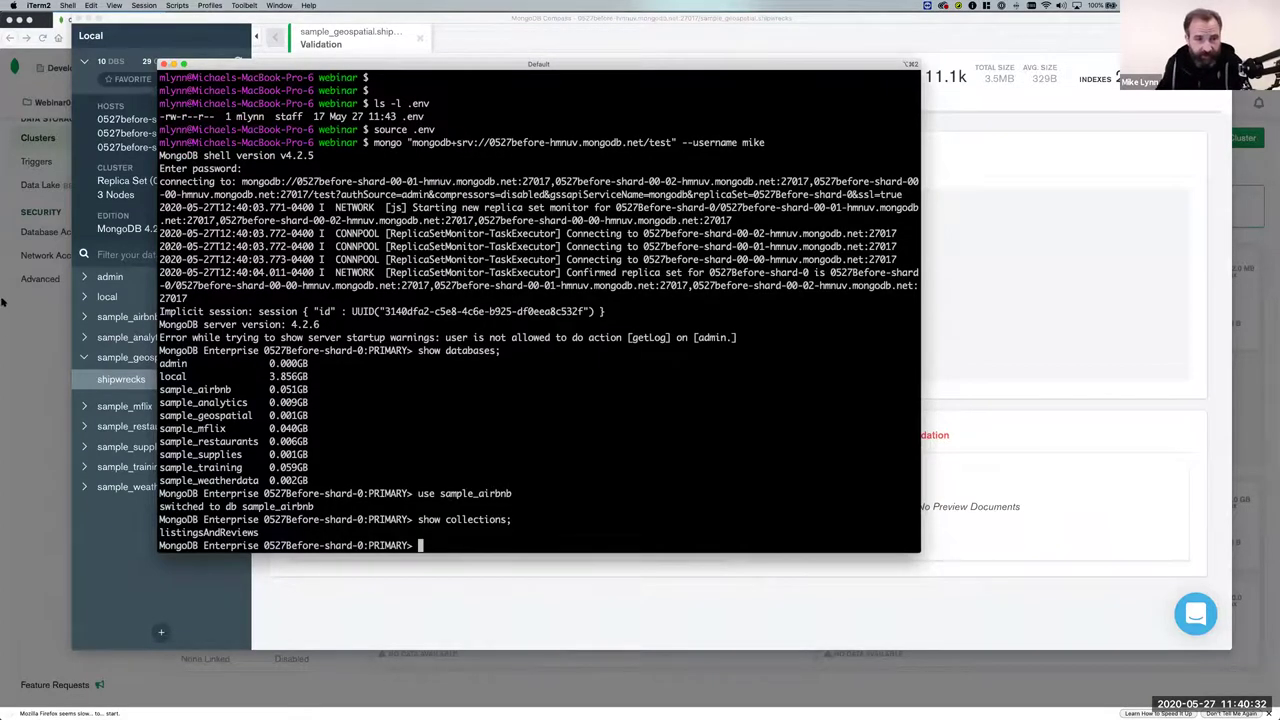
pyautogui.click(108, 319)
pyautogui.click(90, 318)
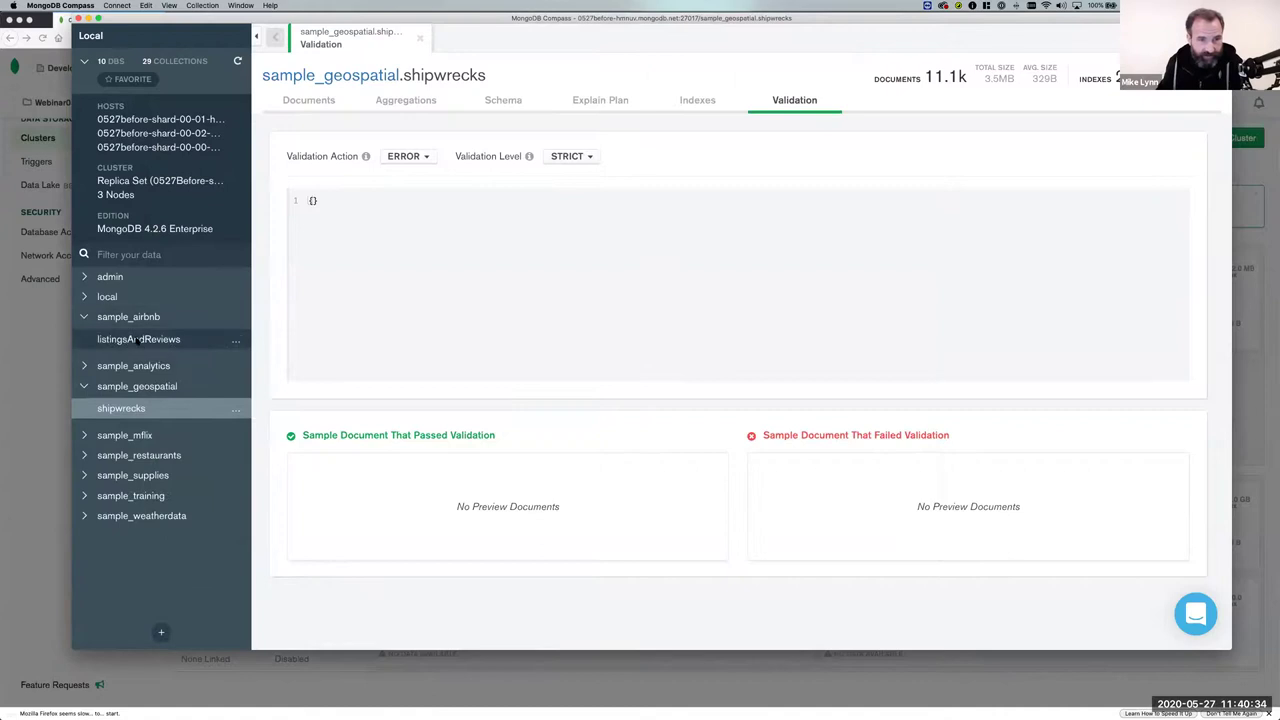
pyautogui.press('super+Tab')
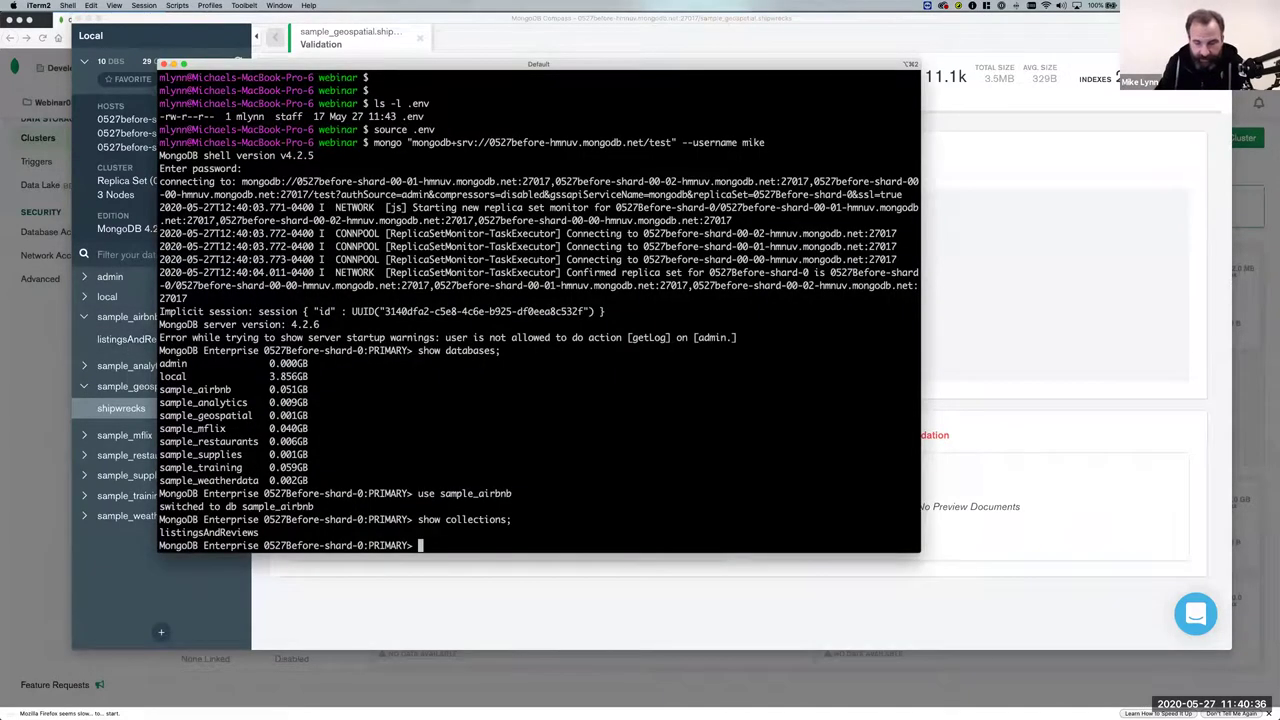
# Run db.listingsAndReviews.find().pretty() and page through two more result pages with it.
pyautogui.write('db.list')
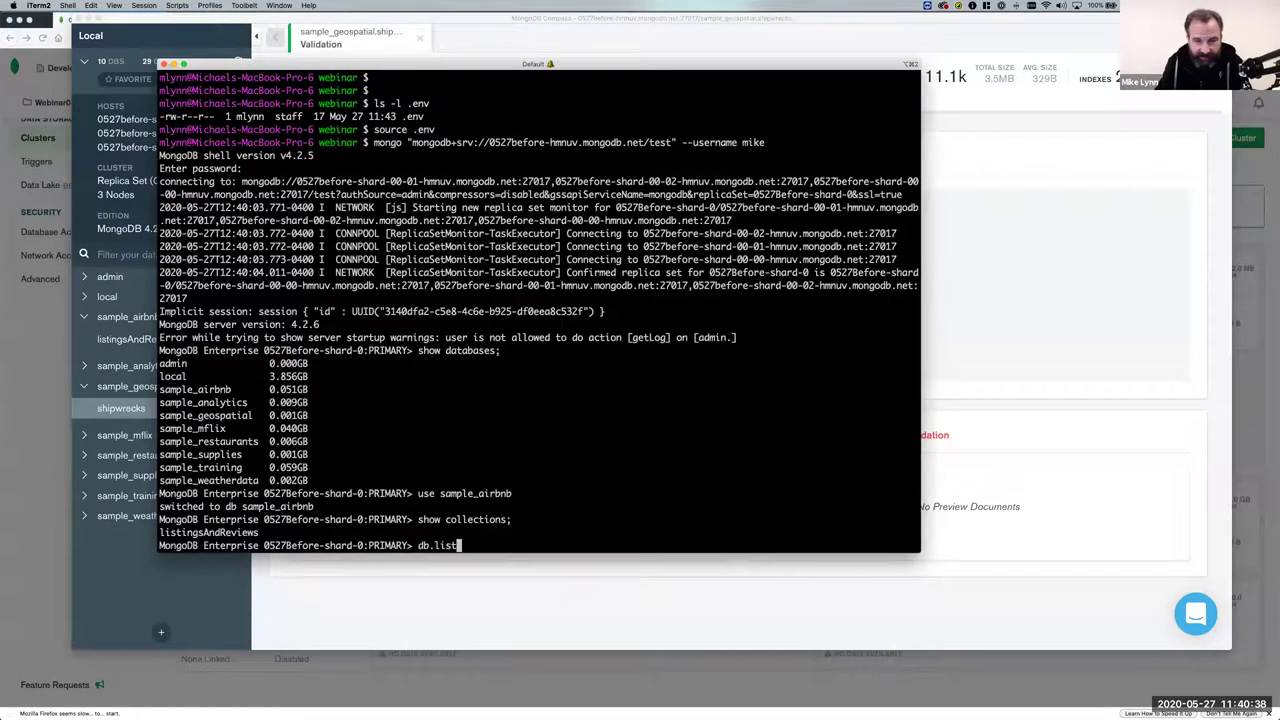
pyautogui.write('ings')
pyautogui.press('Tab')
pyautogui.write('.find')
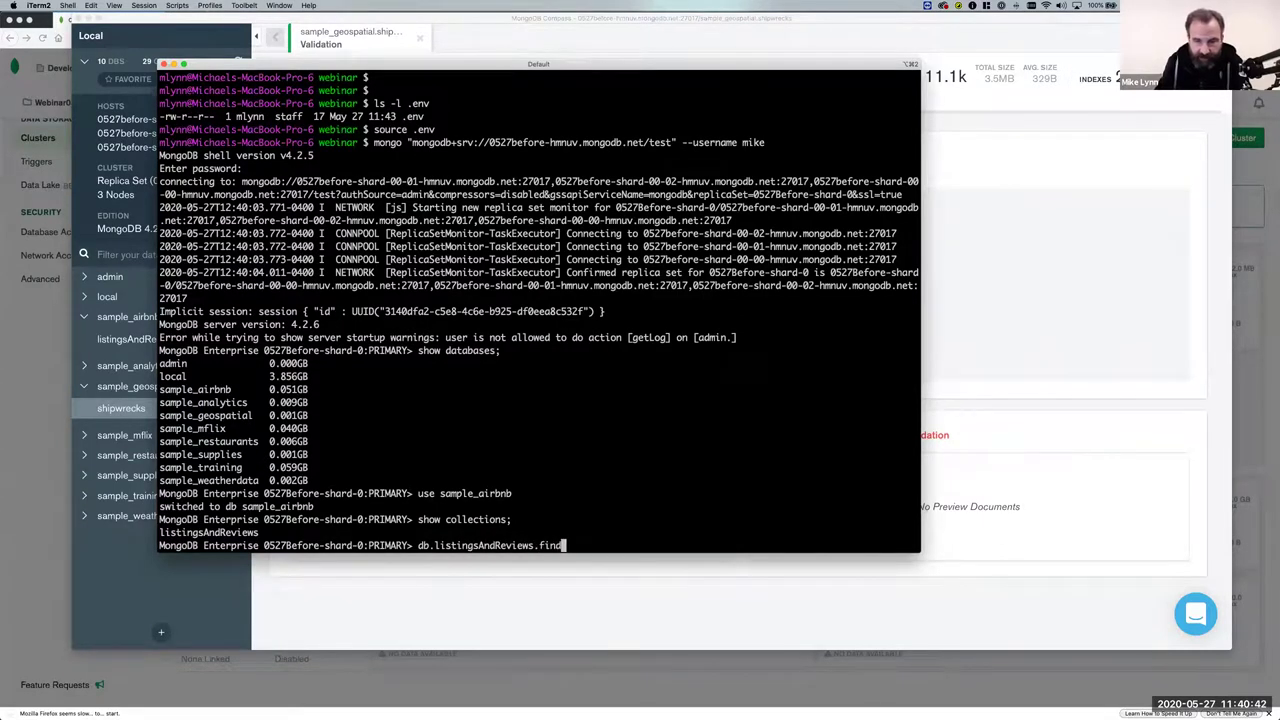
pyautogui.write('().pretty();')
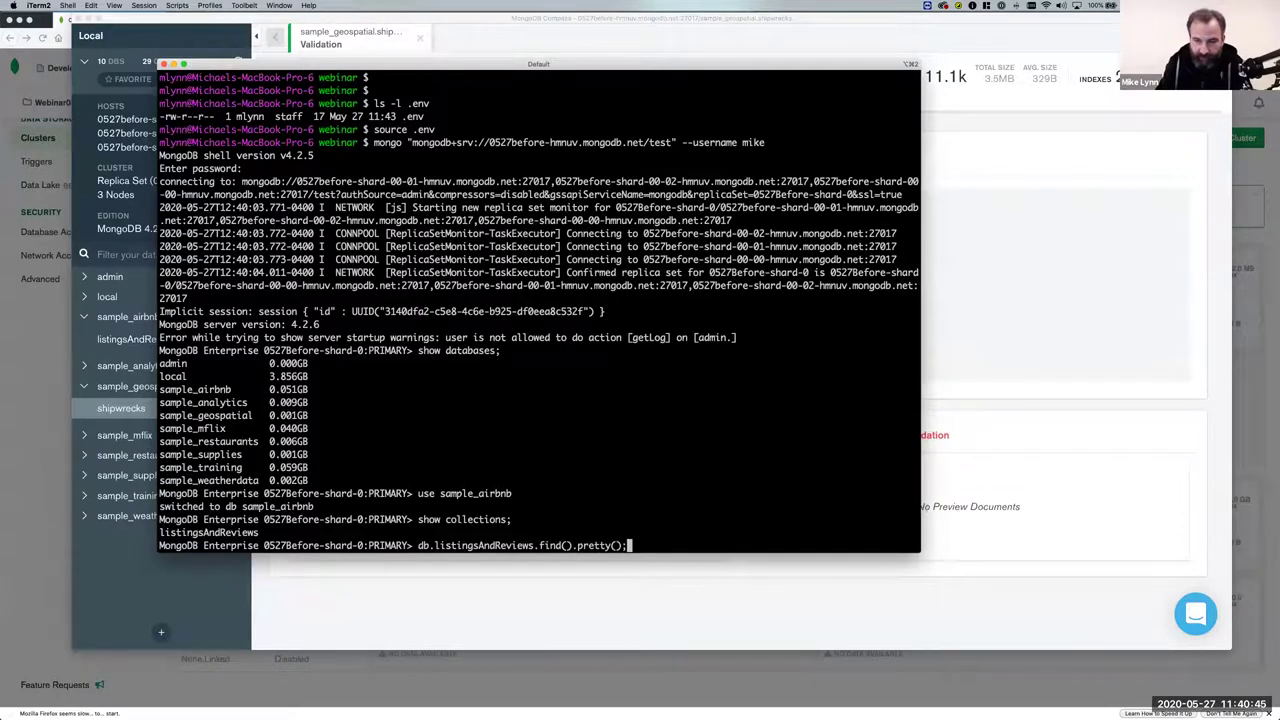
pyautogui.press('Return')
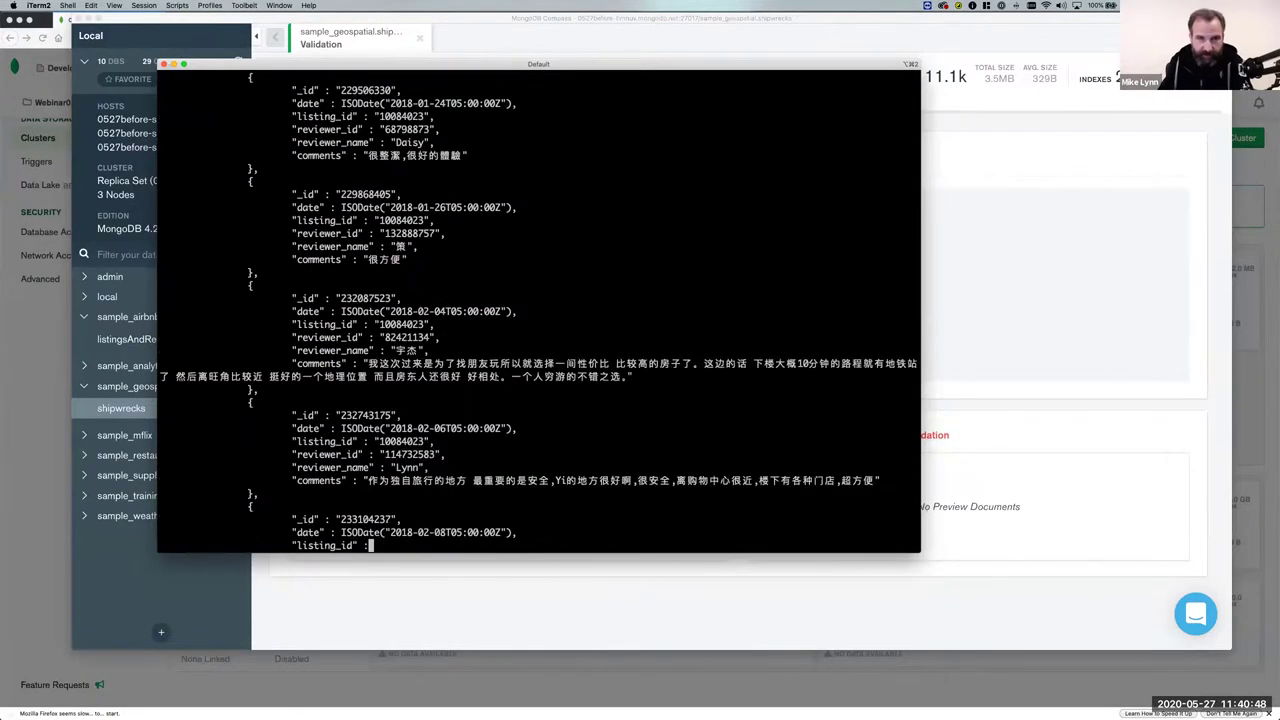
pyautogui.tripleClick(251, 181)
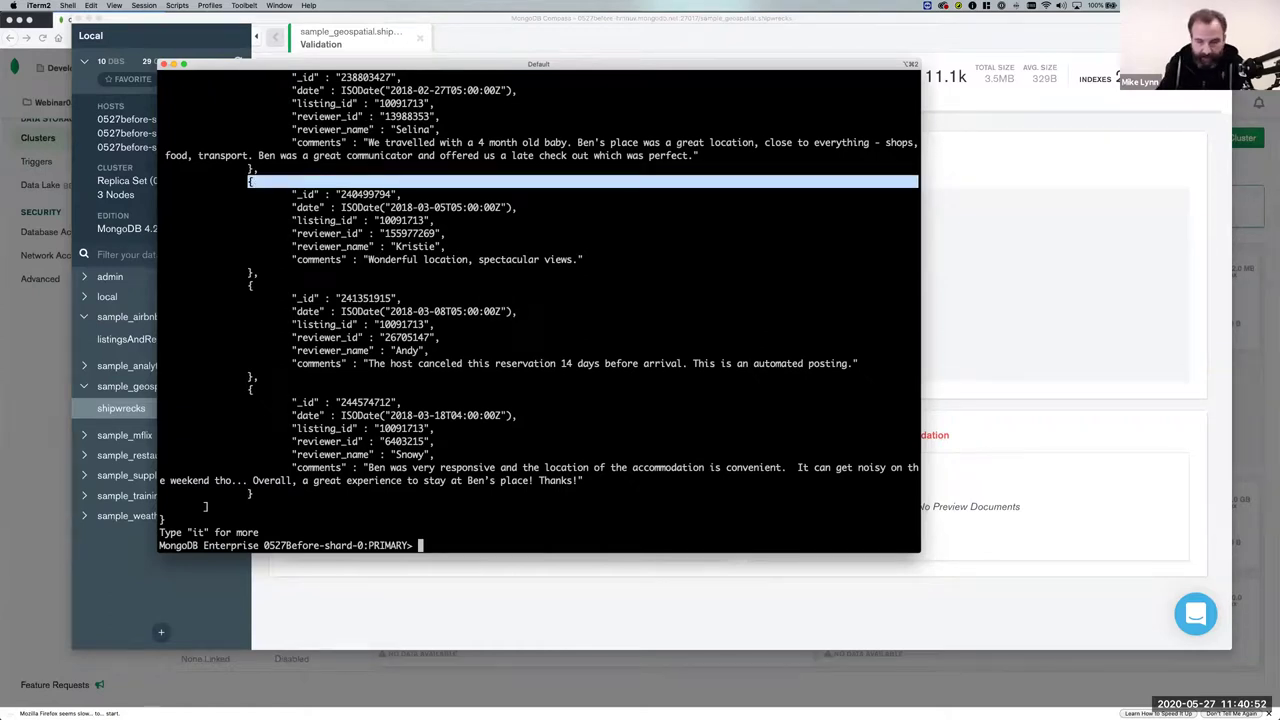
pyautogui.write('it')
pyautogui.press('Return')
pyautogui.write('it')
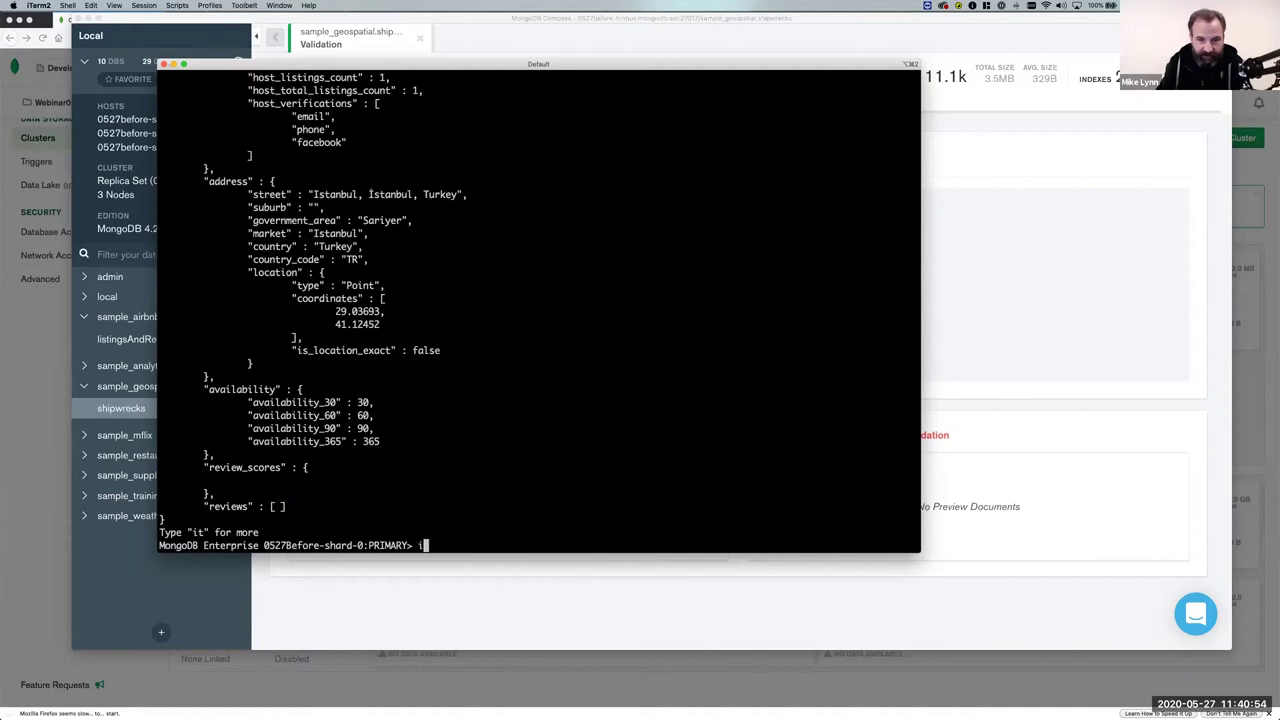
pyautogui.press('Return')
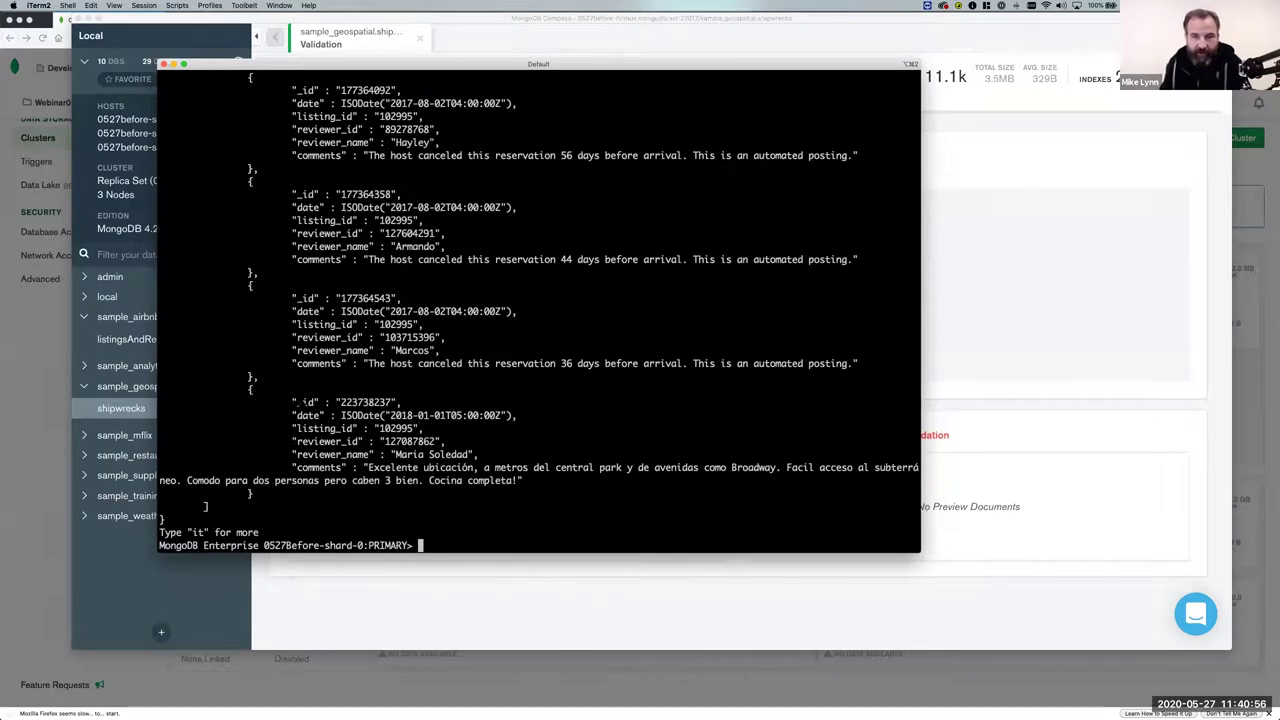
# View the sample_geospatial.shipwrecks documents in MongoDB Compass.
pyautogui.press('super+Tab')
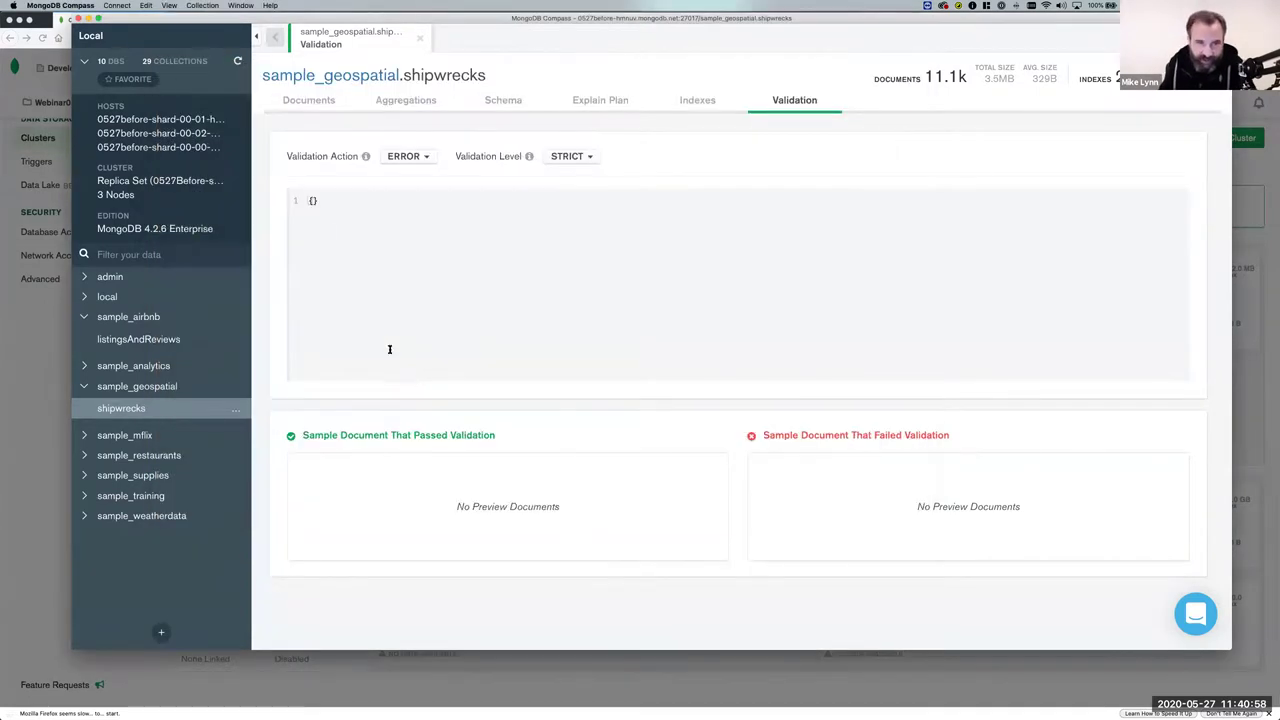
pyautogui.click(304, 100)
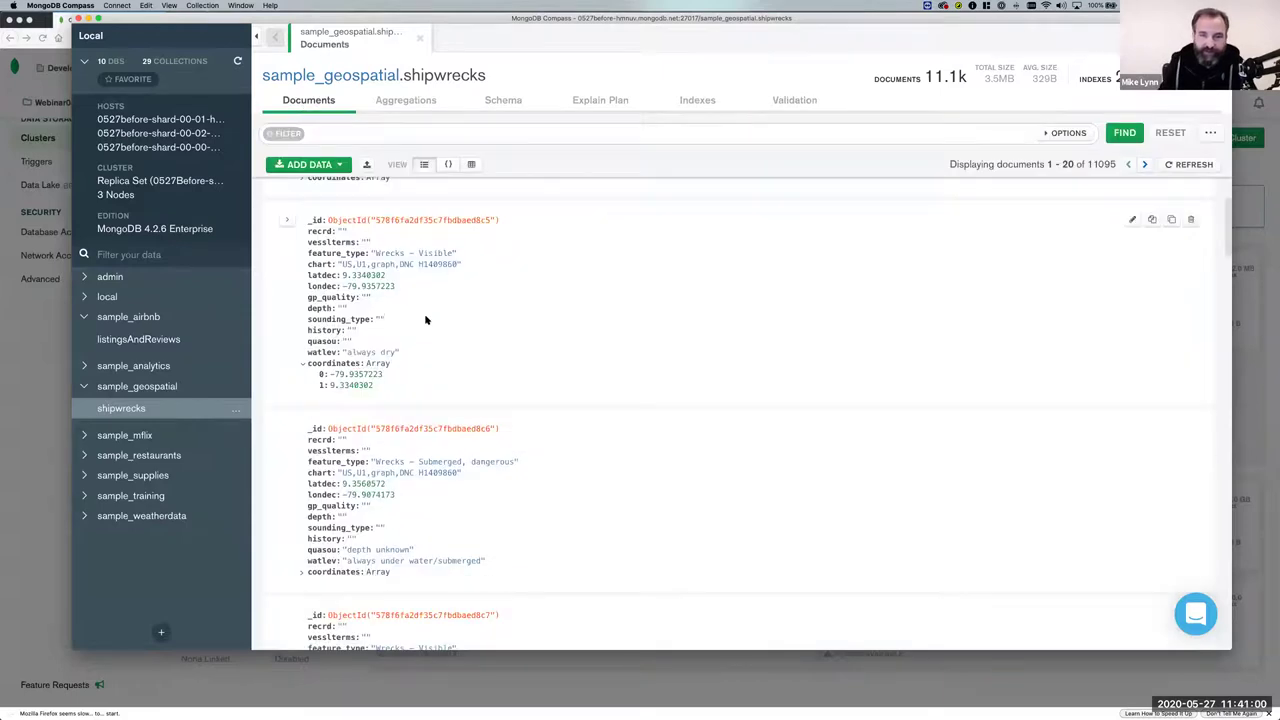
pyautogui.scroll(-1, 427, 318)
pyautogui.scroll(1, 425, 322)
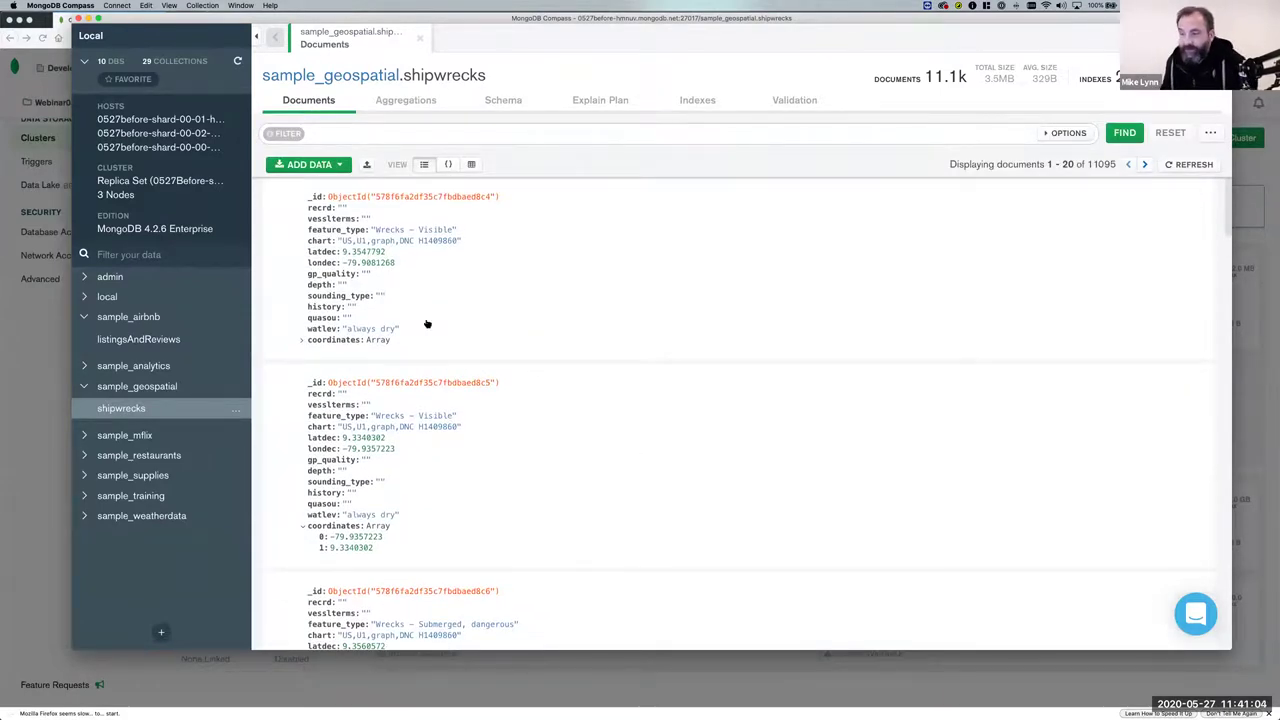
pyautogui.press('super+Tab')
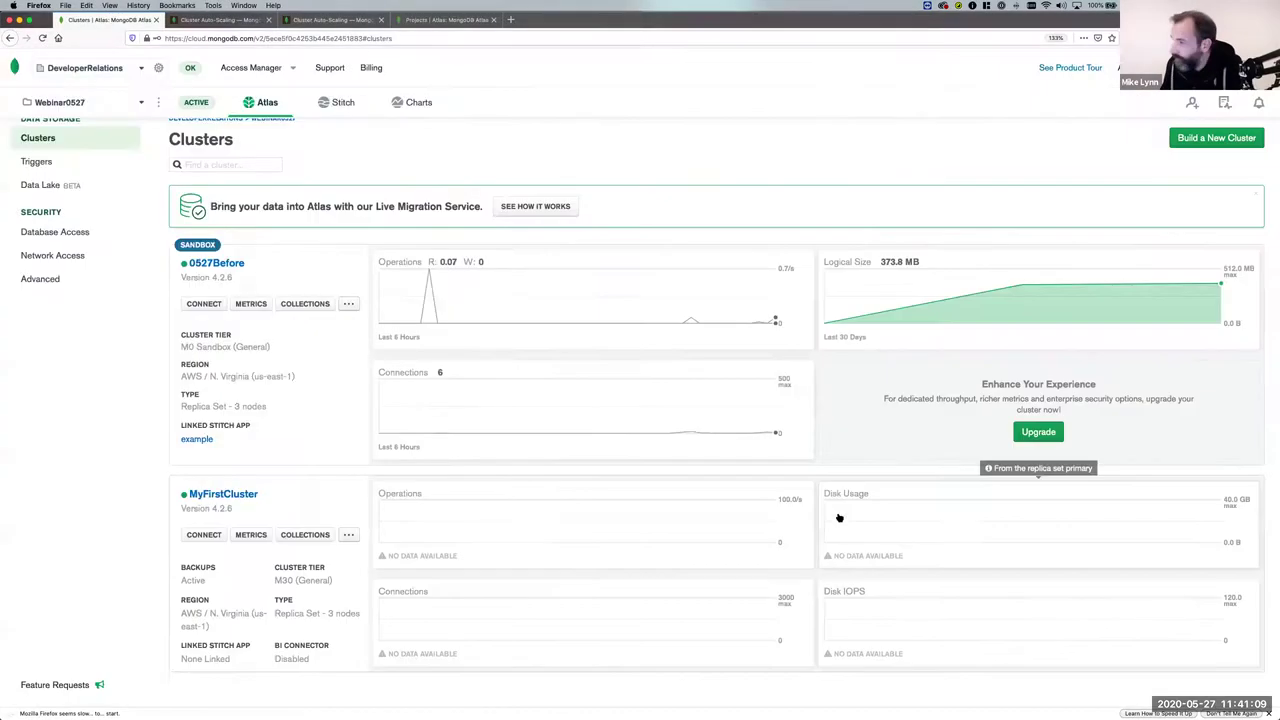
# Reopen 0527Before's connect dialog and choose Connect your application.
pyautogui.click(828, 506)
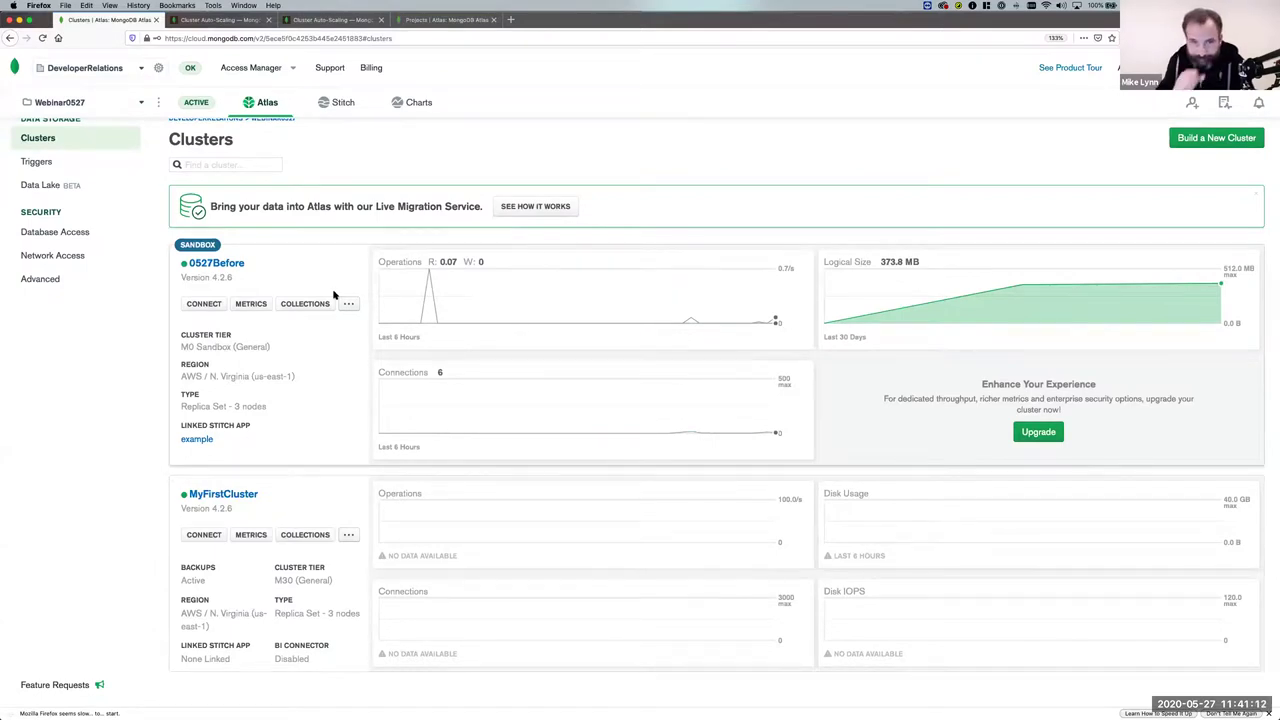
pyautogui.click(202, 304)
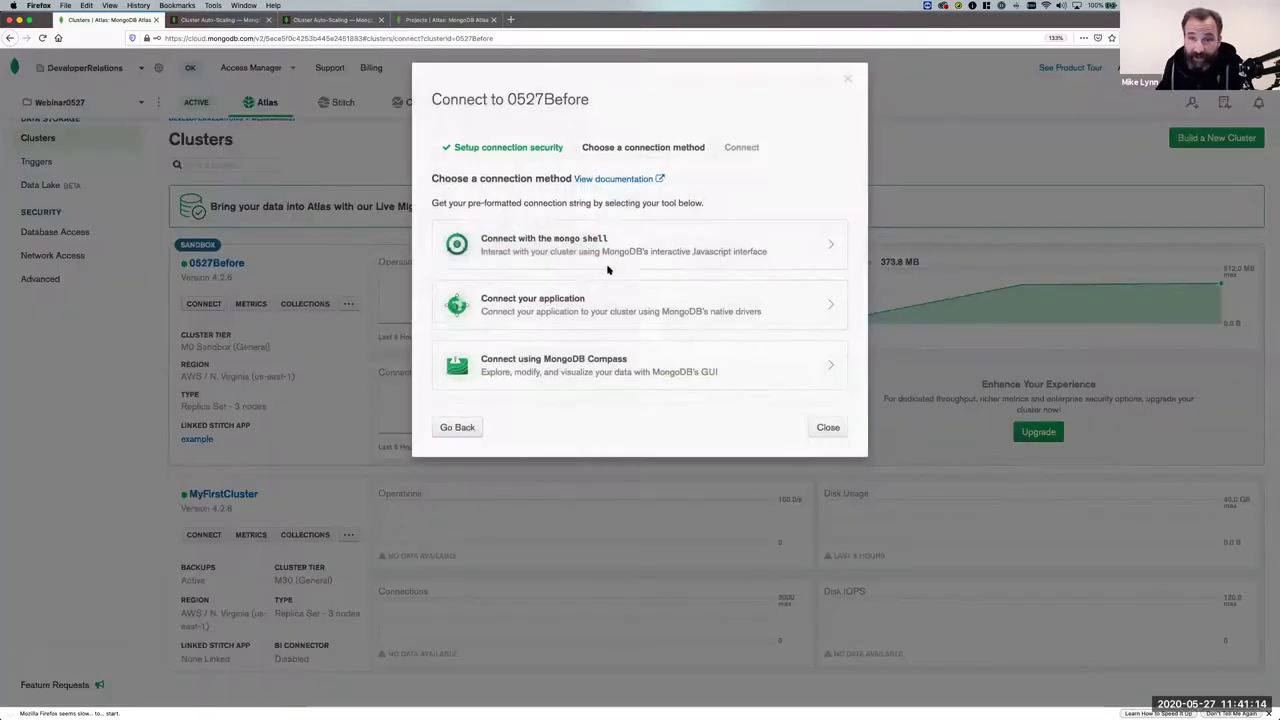
pyautogui.click(582, 284)
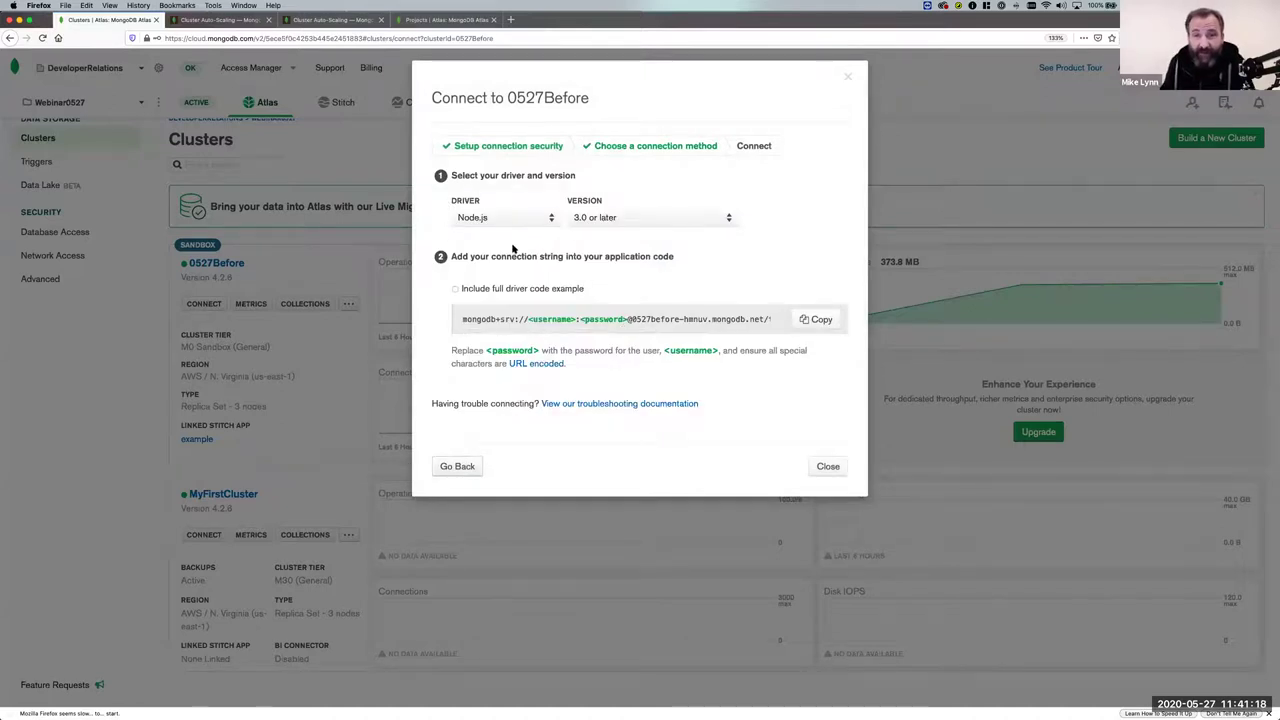
pyautogui.click(551, 222)
pyautogui.scroll(3, 531, 283)
pyautogui.scroll(-5, 529, 280)
pyautogui.scroll(5, 529, 280)
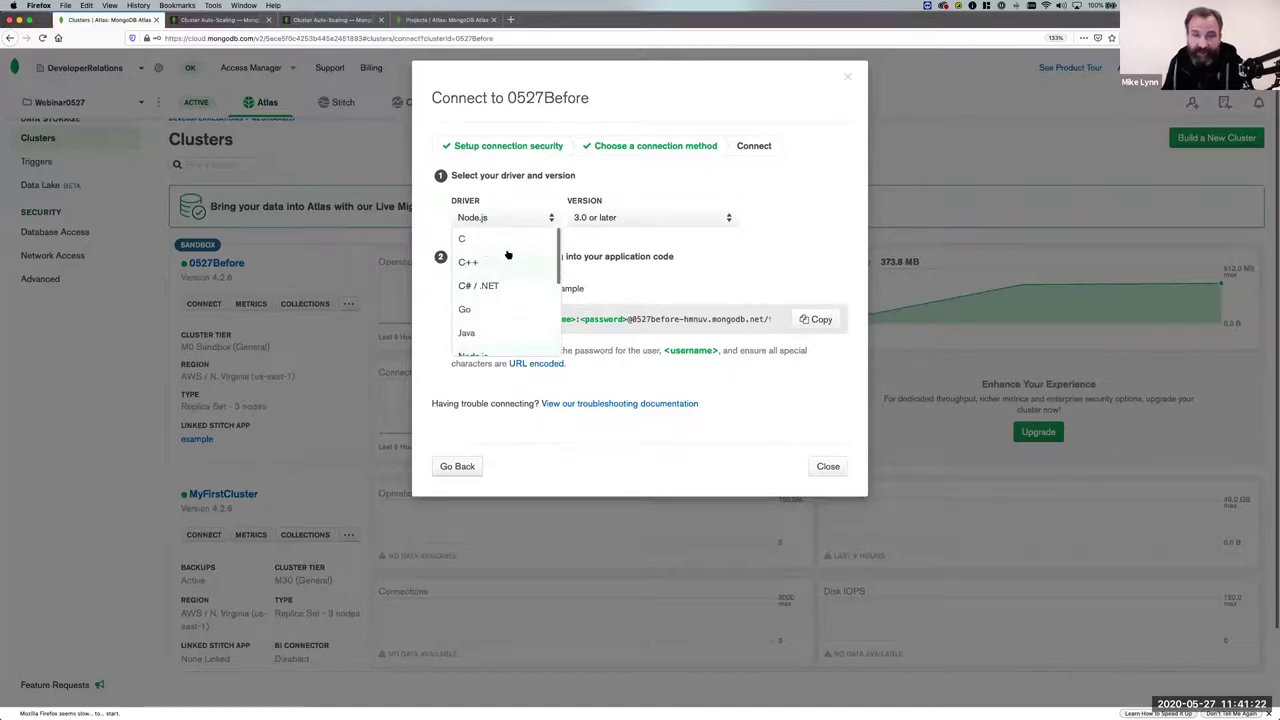
pyautogui.scroll(-5, 470, 300)
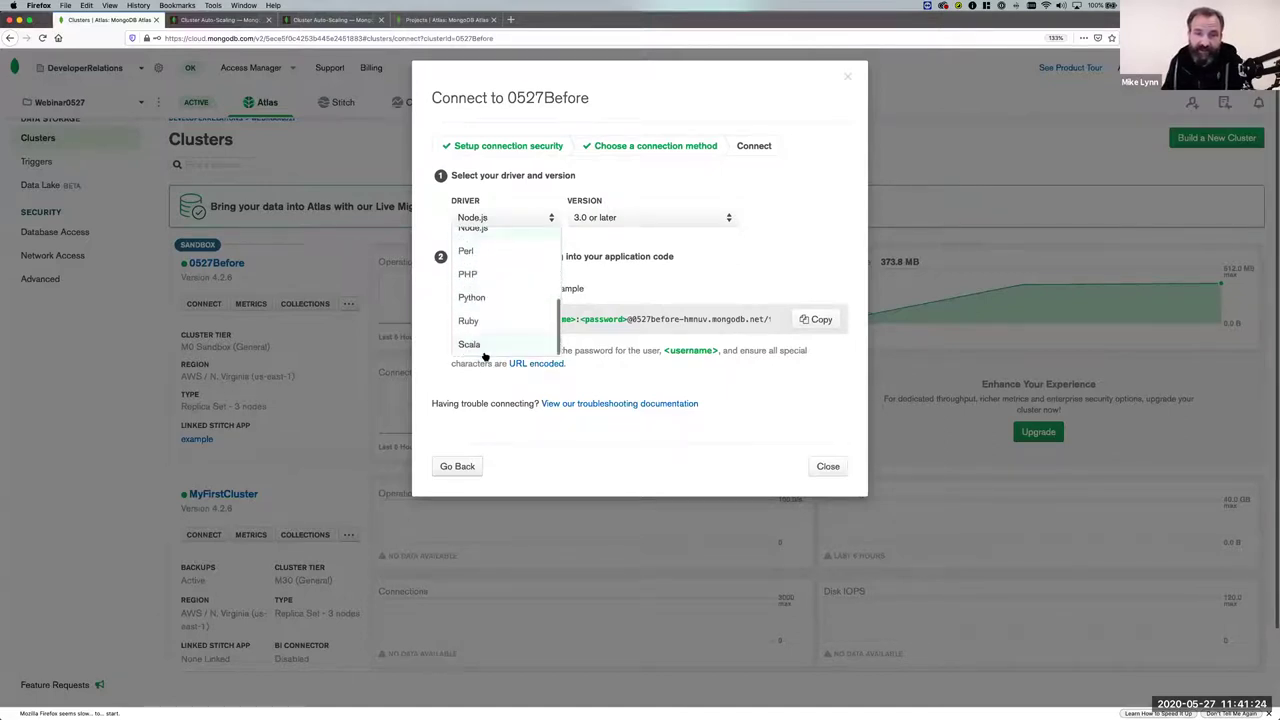
pyautogui.scroll(-2, 484, 355)
pyautogui.scroll(5, 487, 348)
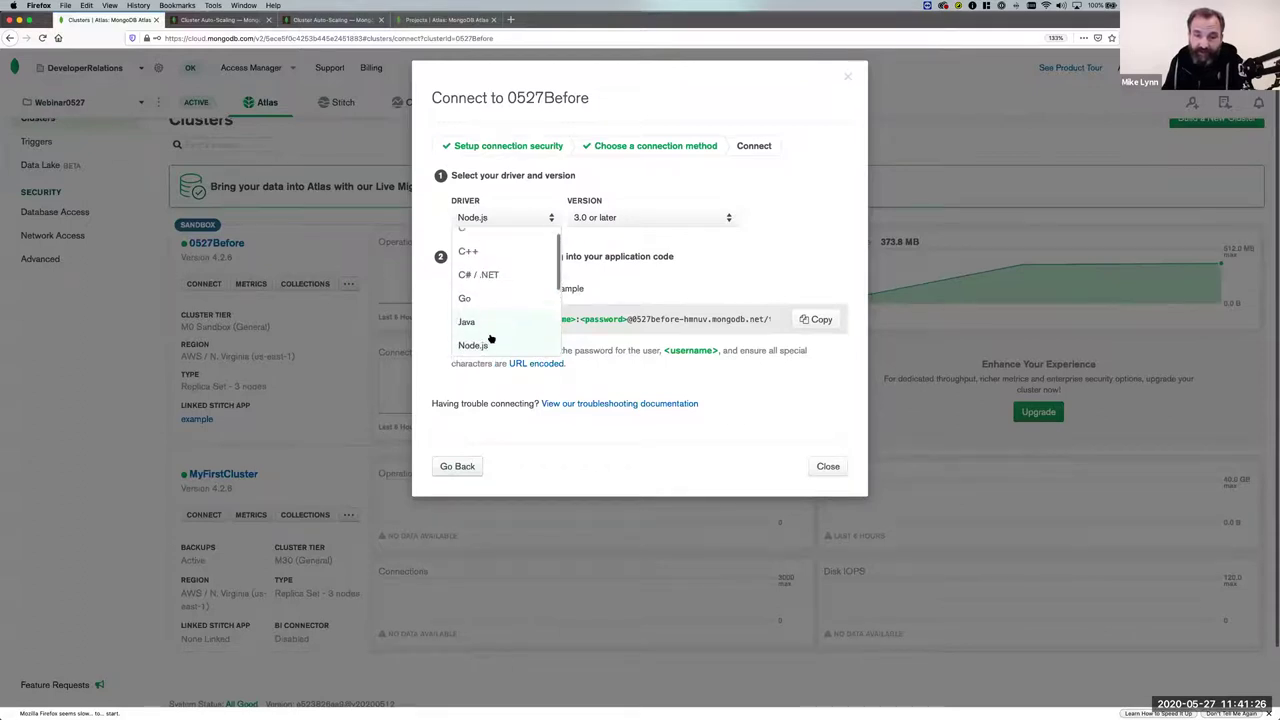
# Select the Node.js driver, version 3.0 or later, review the connection string, and close.
pyautogui.click(490, 343)
pyautogui.click(719, 222)
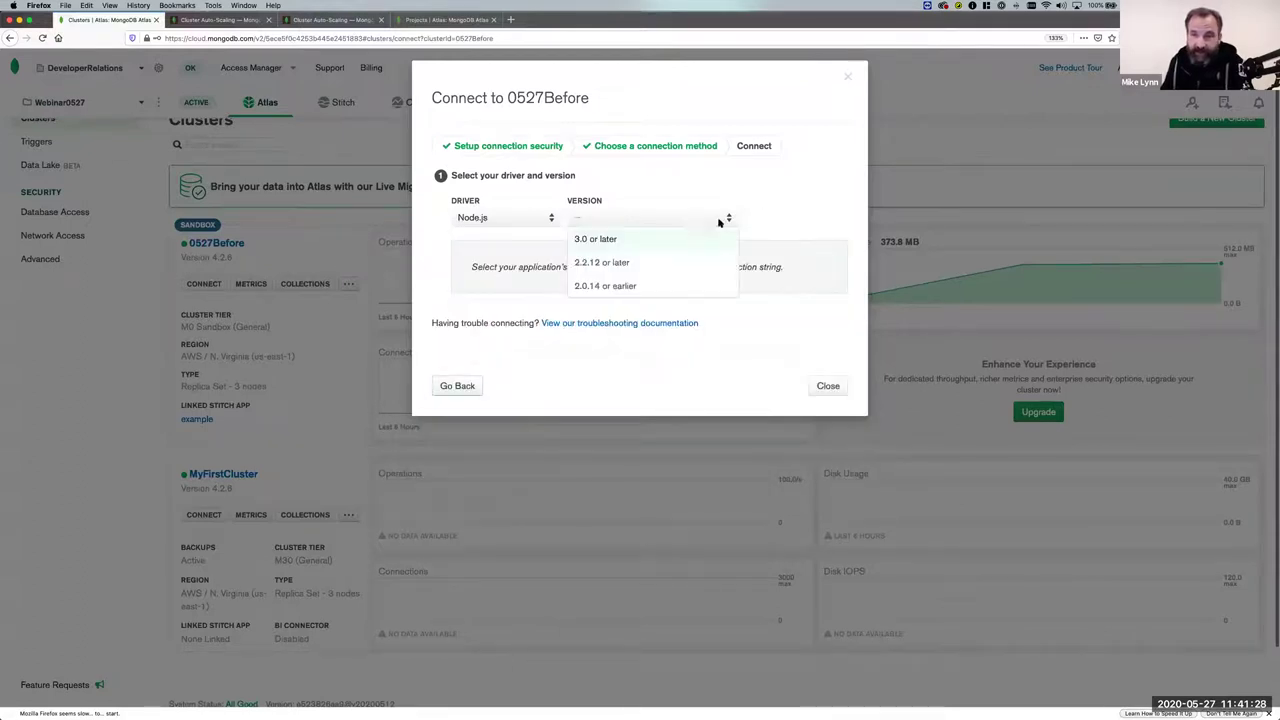
pyautogui.click(648, 241)
pyautogui.hscroll(5, 631, 325)
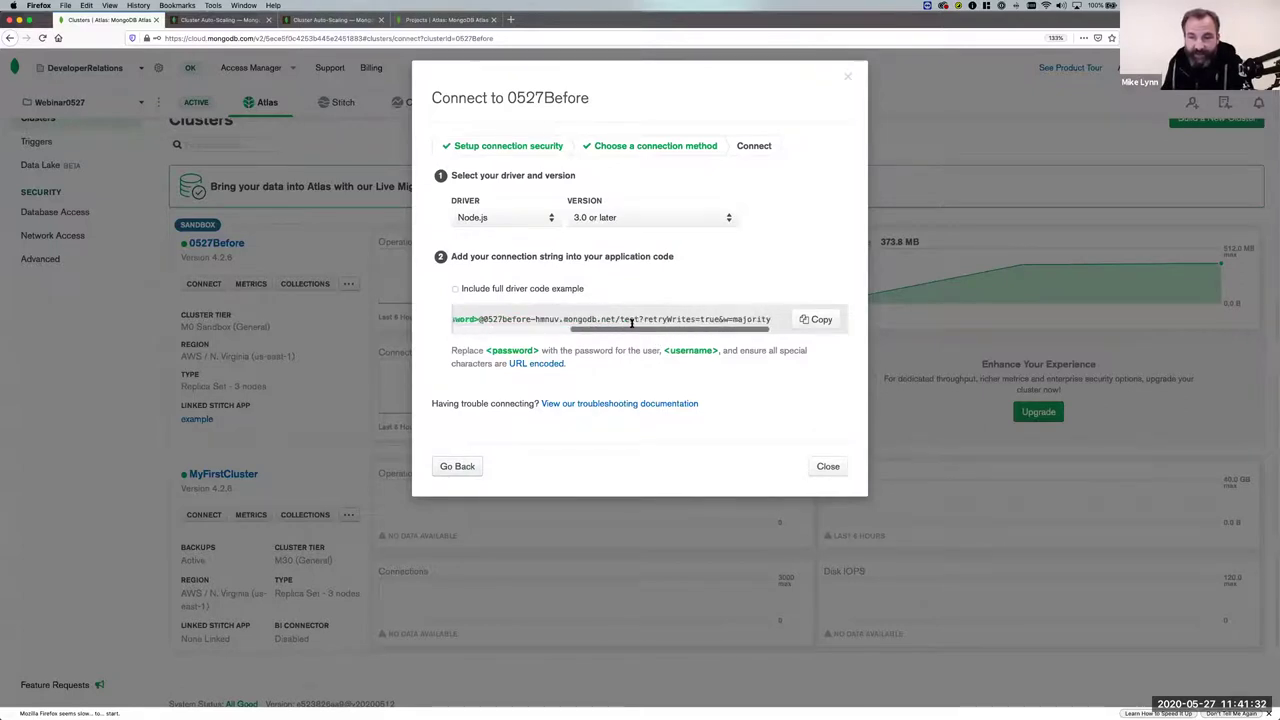
pyautogui.hscroll(-5, 631, 325)
pyautogui.hscroll(2, 593, 322)
pyautogui.hscroll(2, 593, 322)
pyautogui.hscroll(-5, 551, 319)
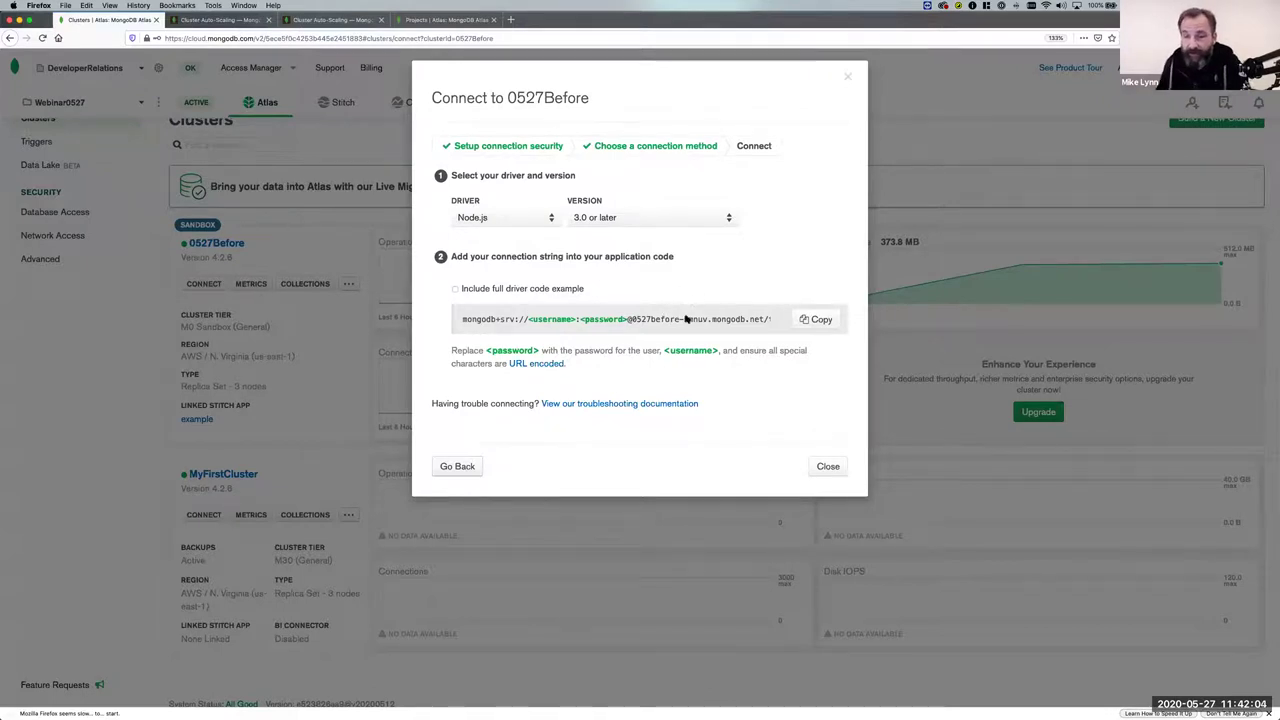
pyautogui.click(835, 466)
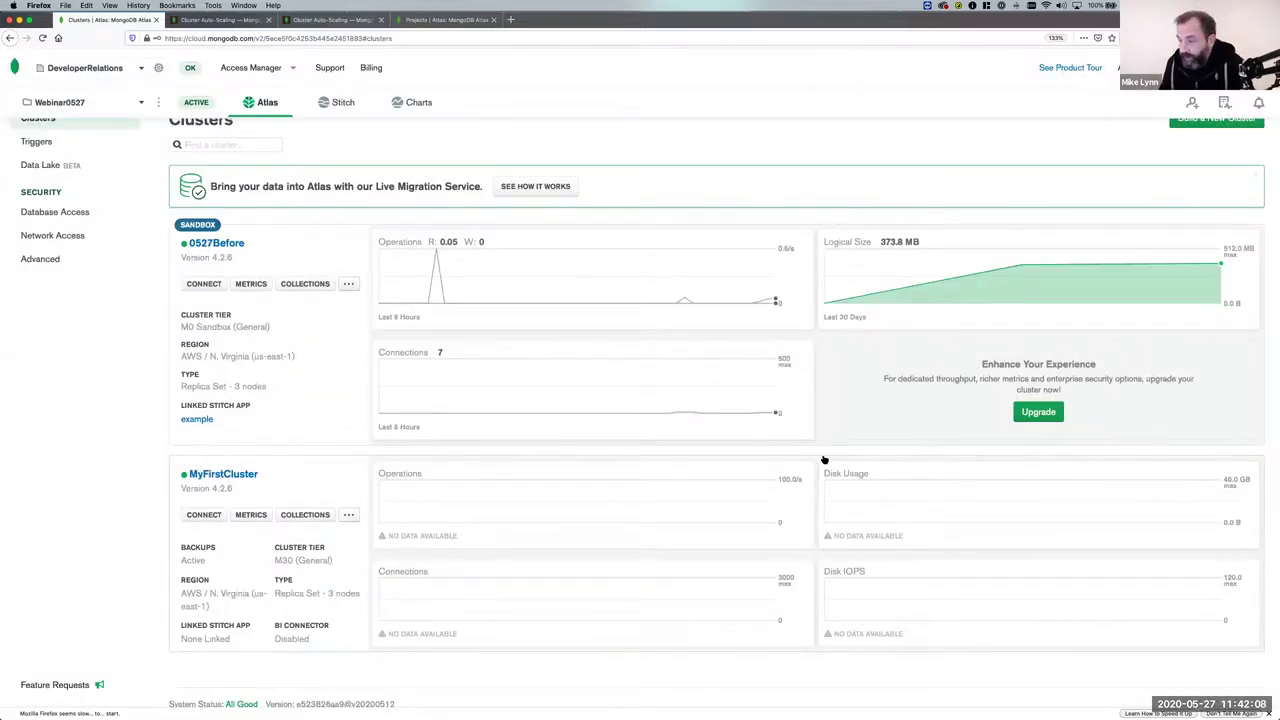
pyautogui.press('super+Tab')
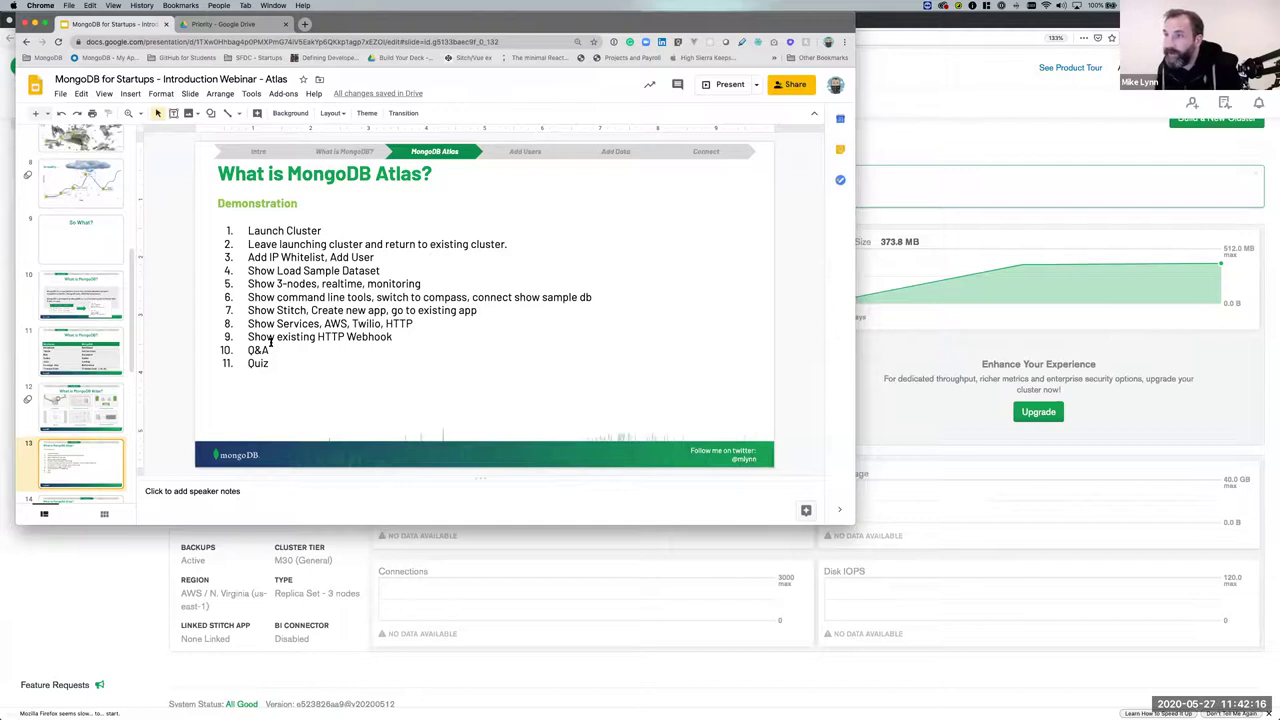
pyautogui.press('super+Tab')
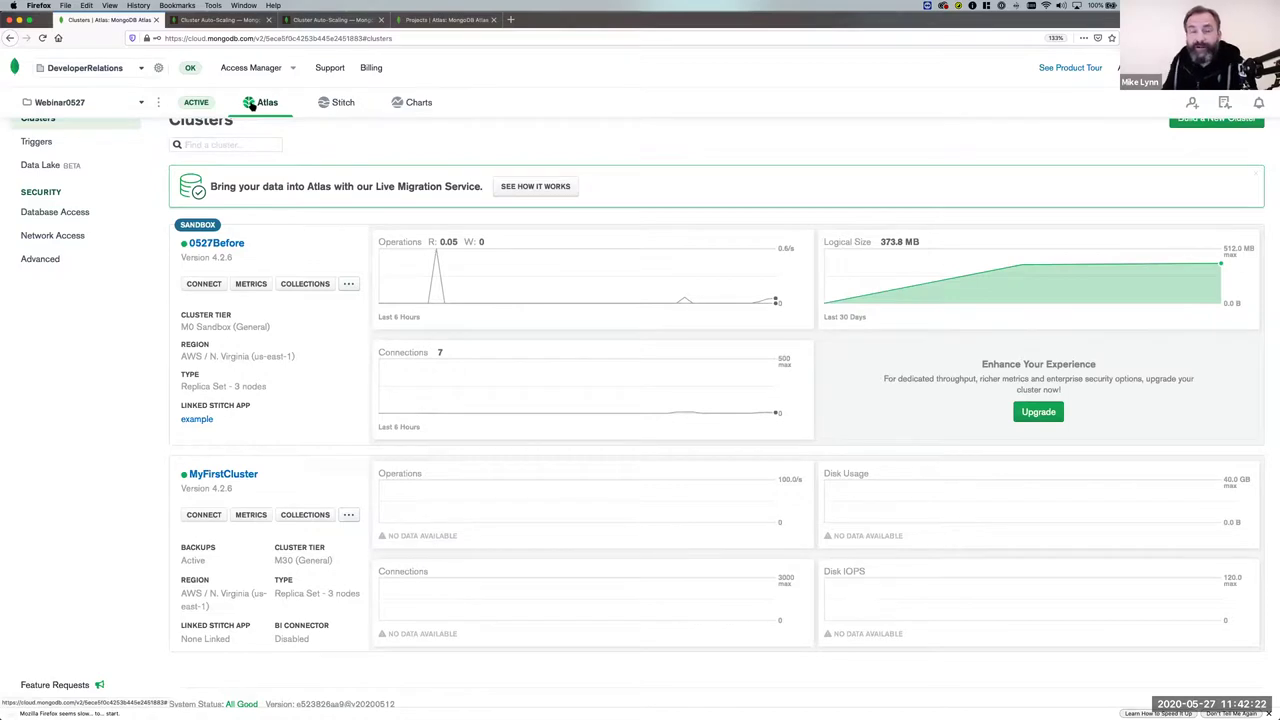
# Go to the Stitch Applications list and open the example app.
pyautogui.click(336, 103)
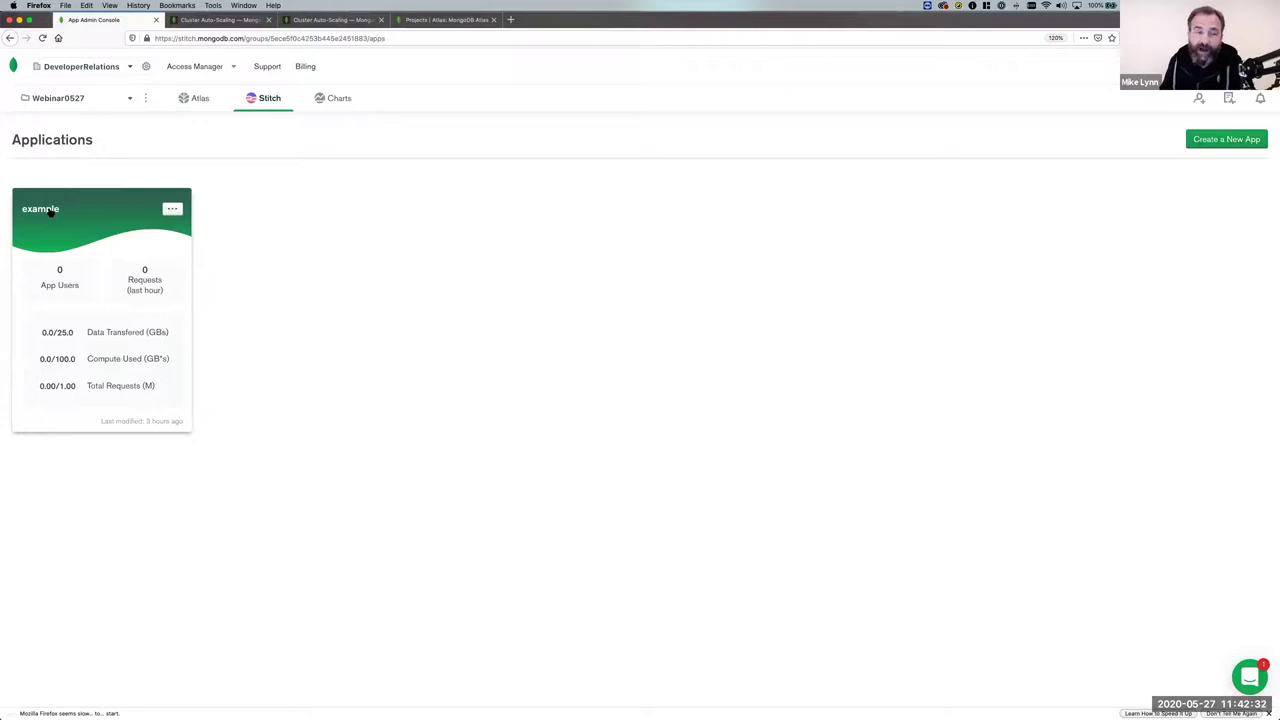
pyautogui.click(50, 212)
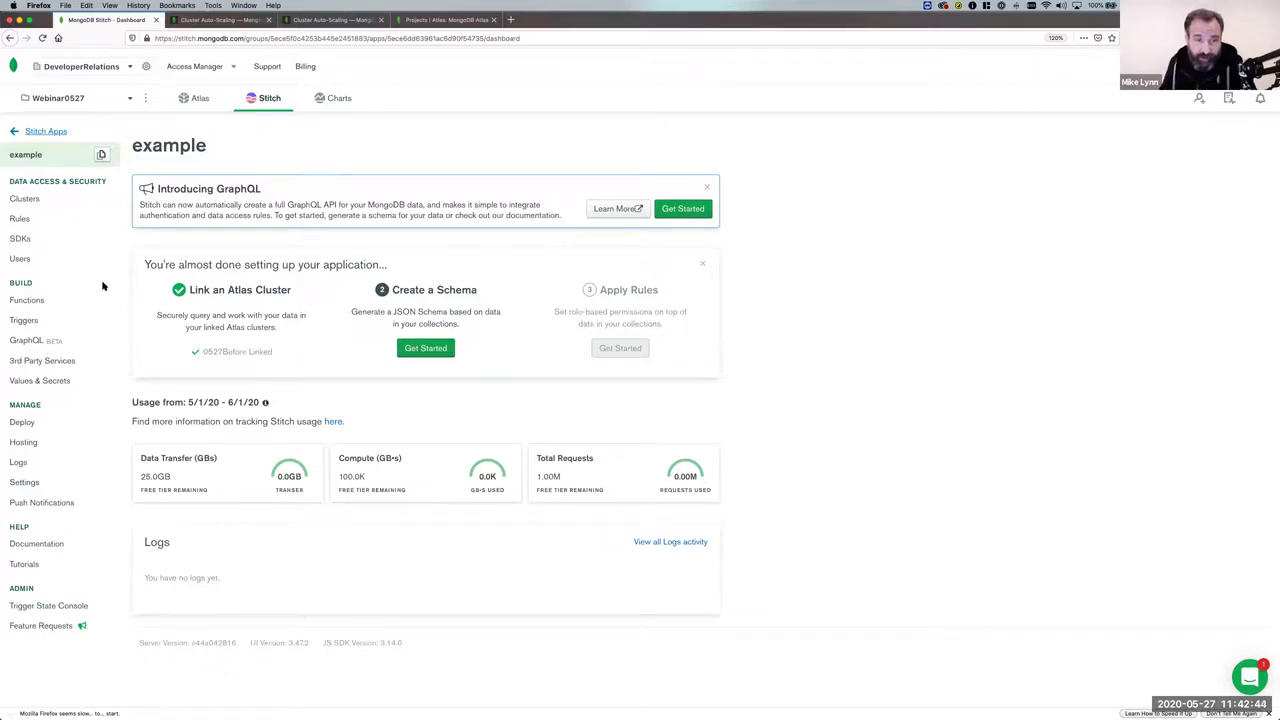
# Add an HTTP service named 'api' and deploy the change.
pyautogui.click(48, 362)
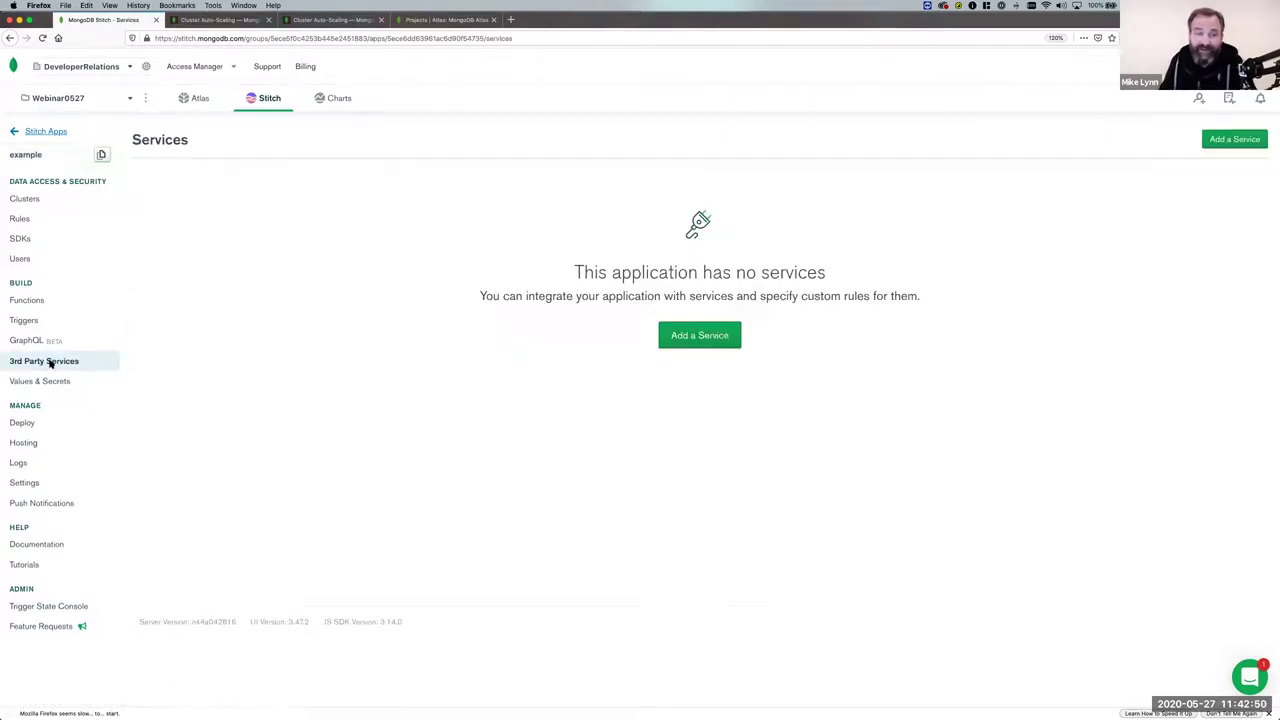
pyautogui.click(735, 333)
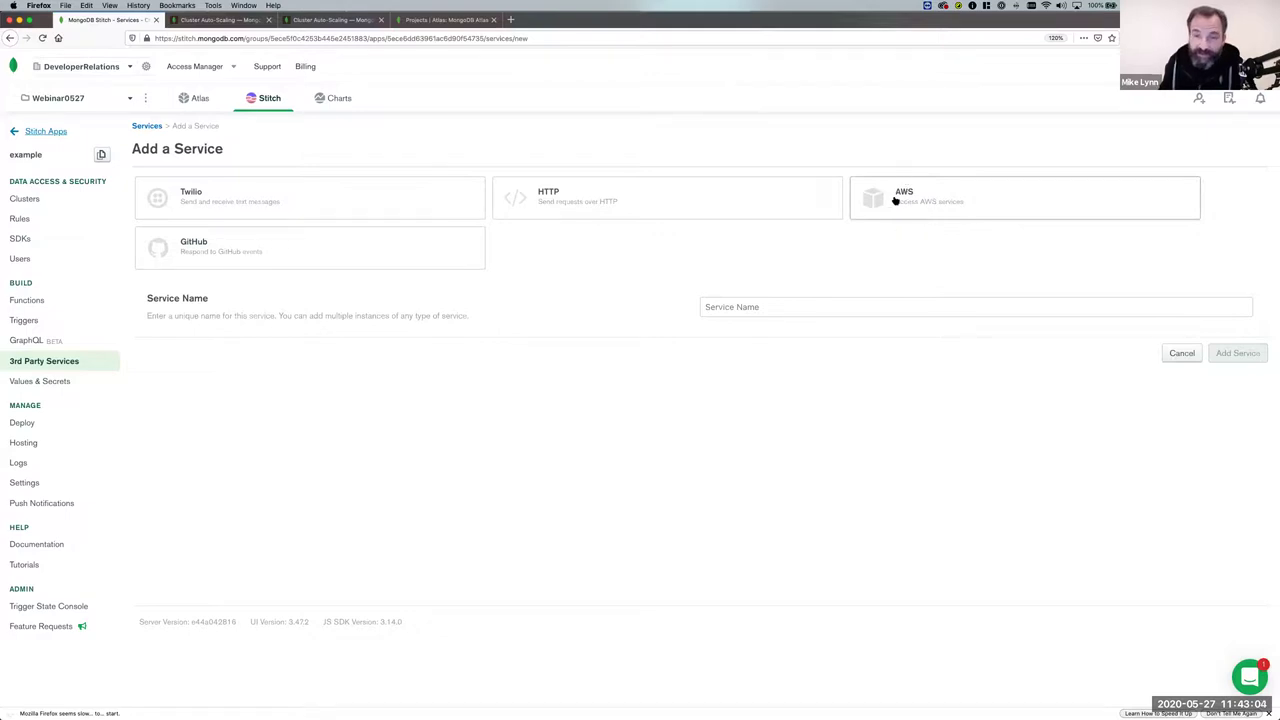
pyautogui.click(540, 197)
pyautogui.click(733, 303)
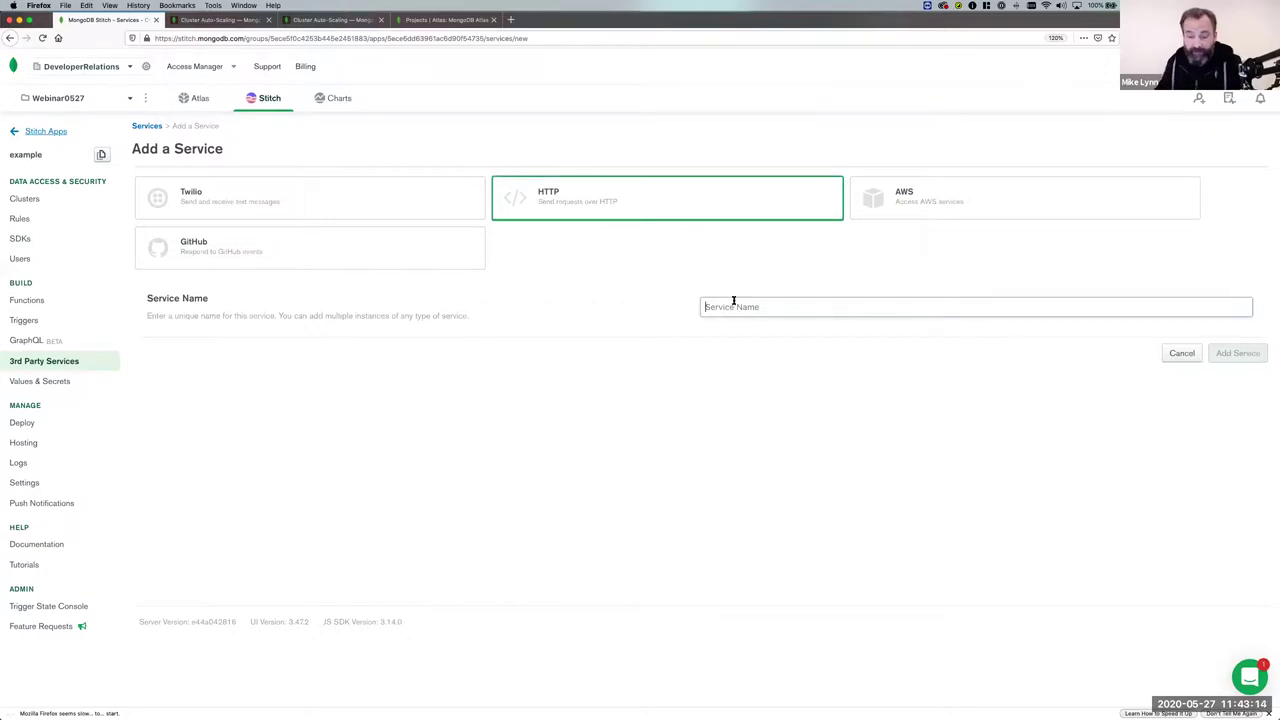
pyautogui.write('api')
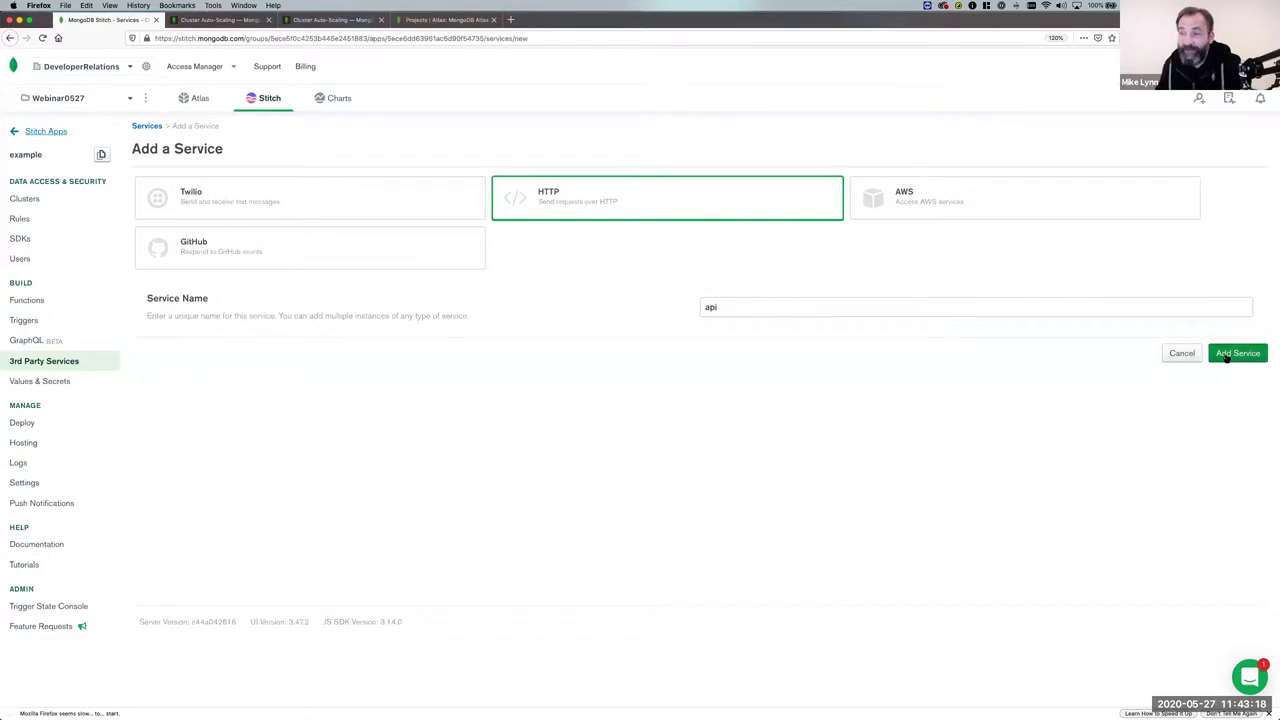
pyautogui.click(1232, 357)
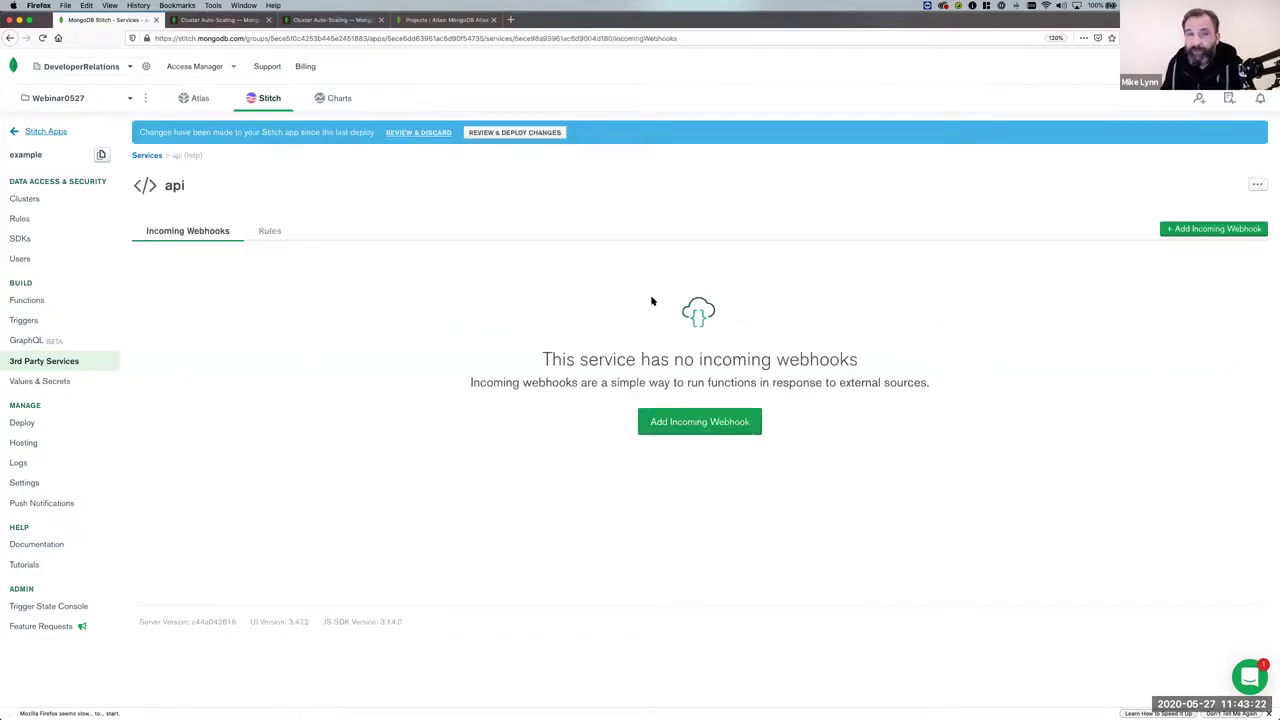
pyautogui.click(515, 132)
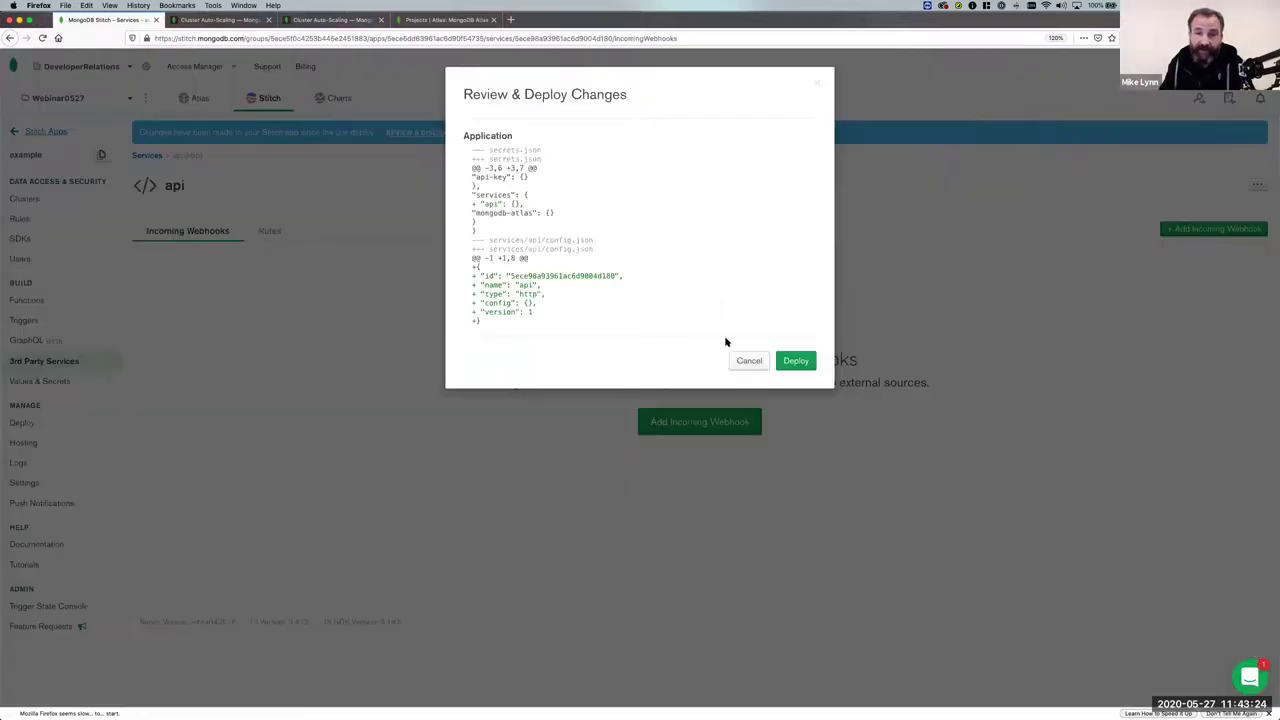
pyautogui.click(781, 361)
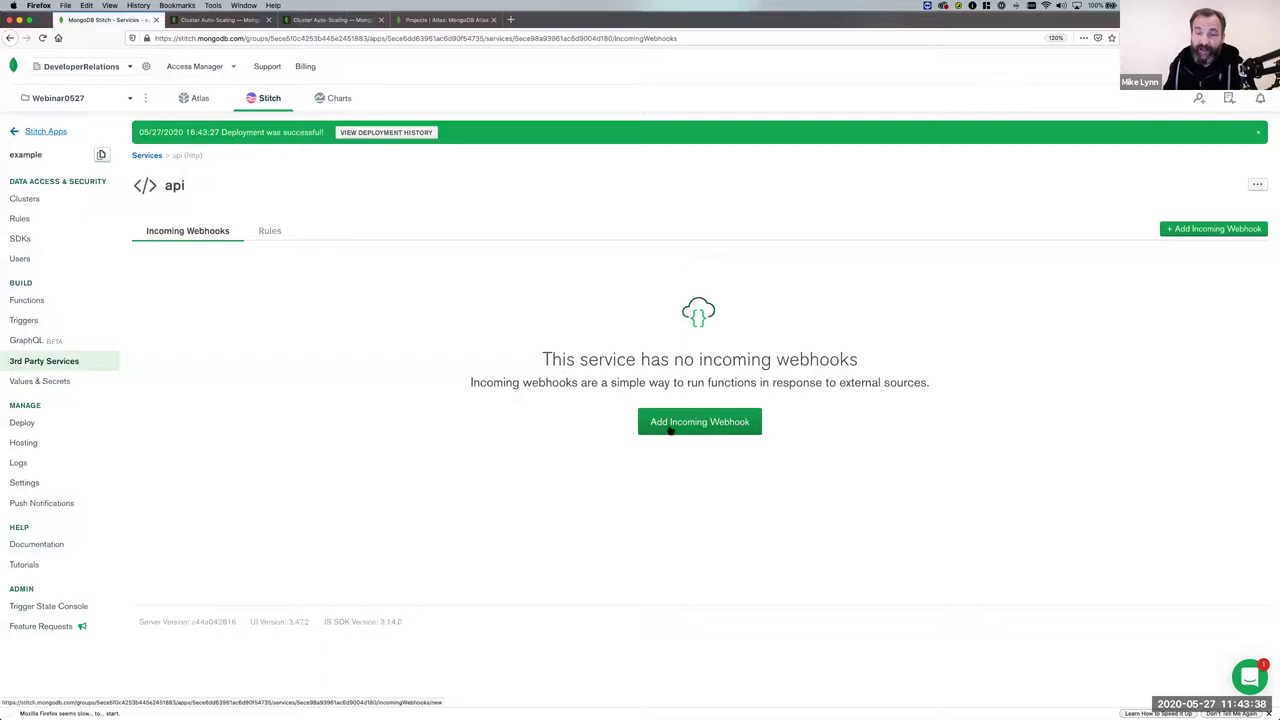
# Add an incoming webhook with System authentication and function-argument logging turned on.
pyautogui.click(700, 424)
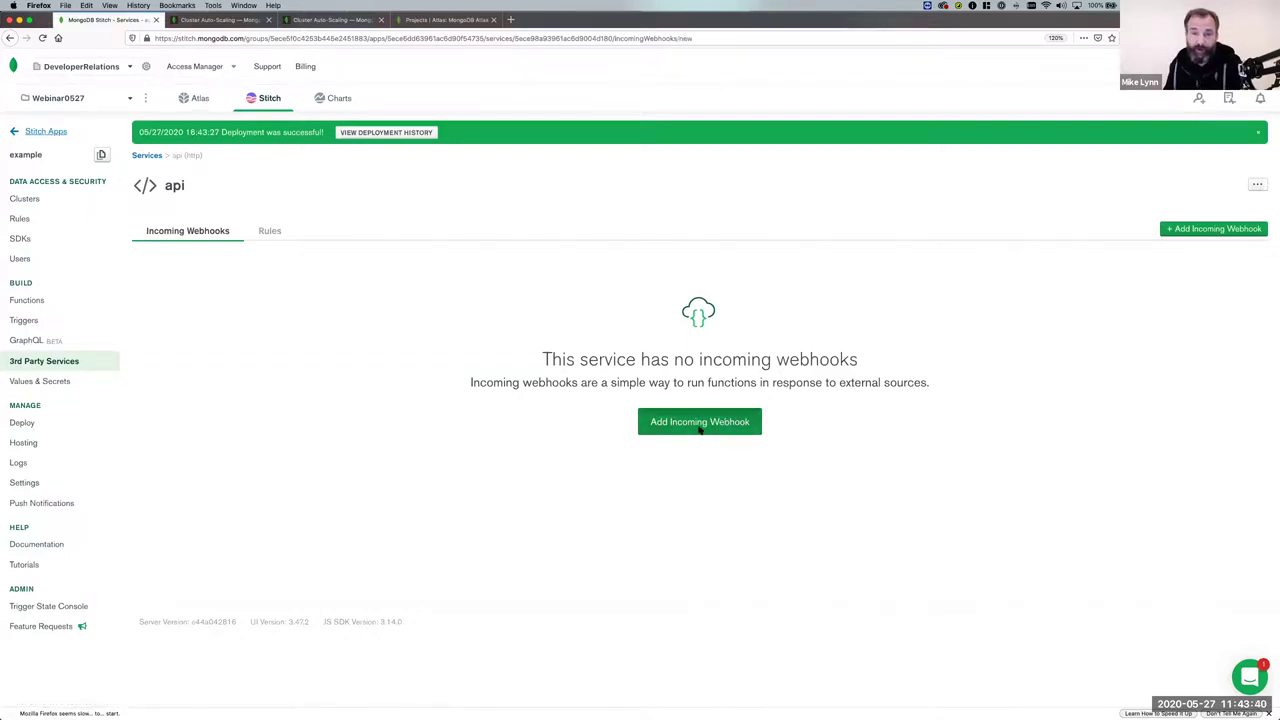
pyautogui.doubleClick(786, 270)
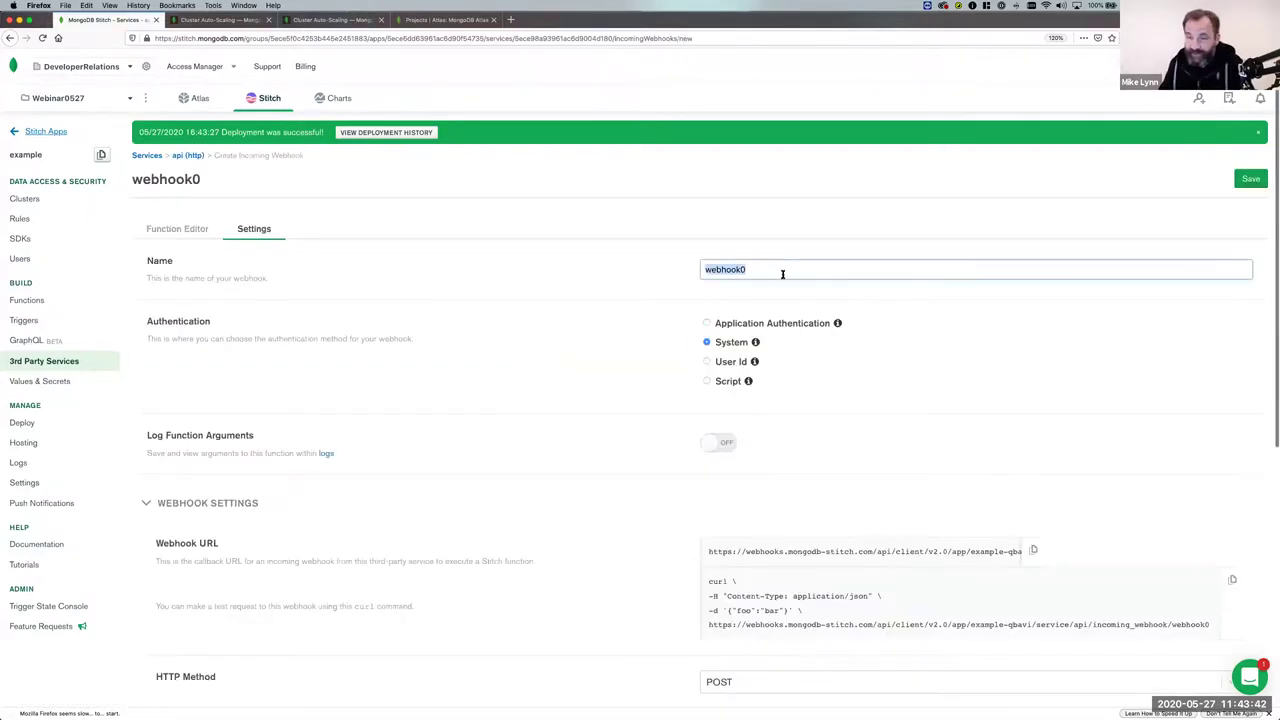
pyautogui.scroll(-2, 774, 363)
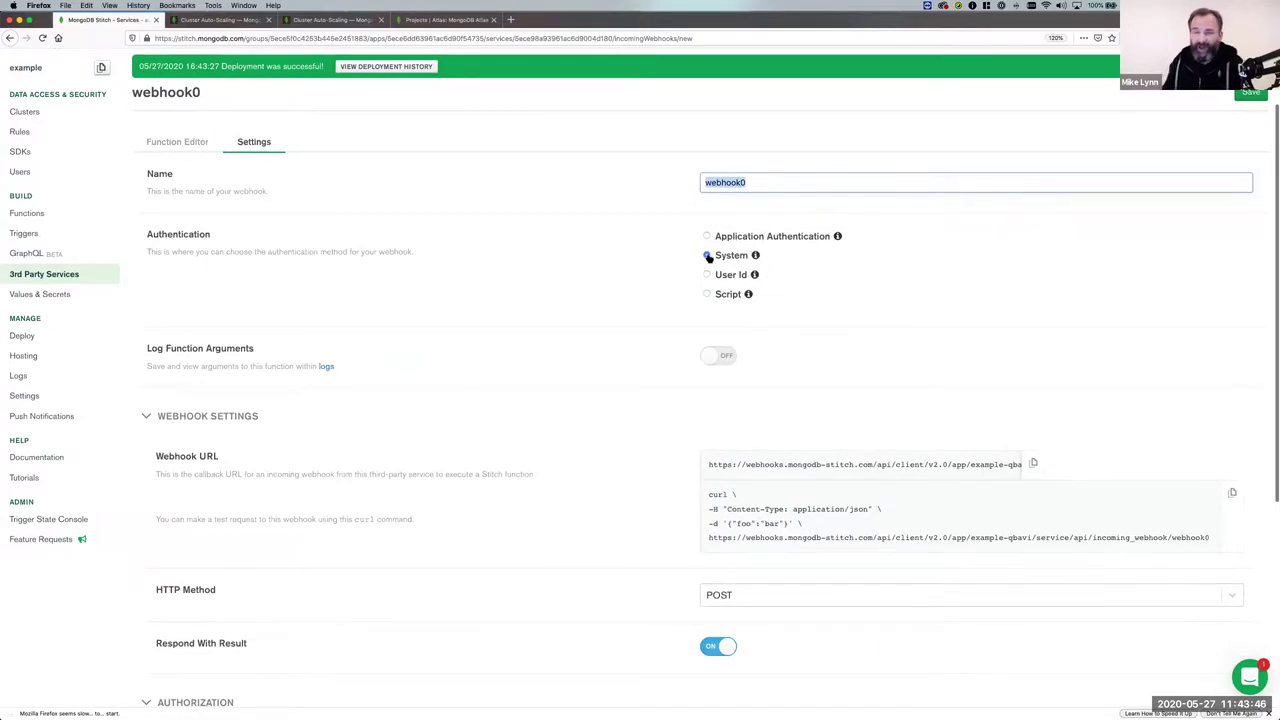
pyautogui.click(706, 256)
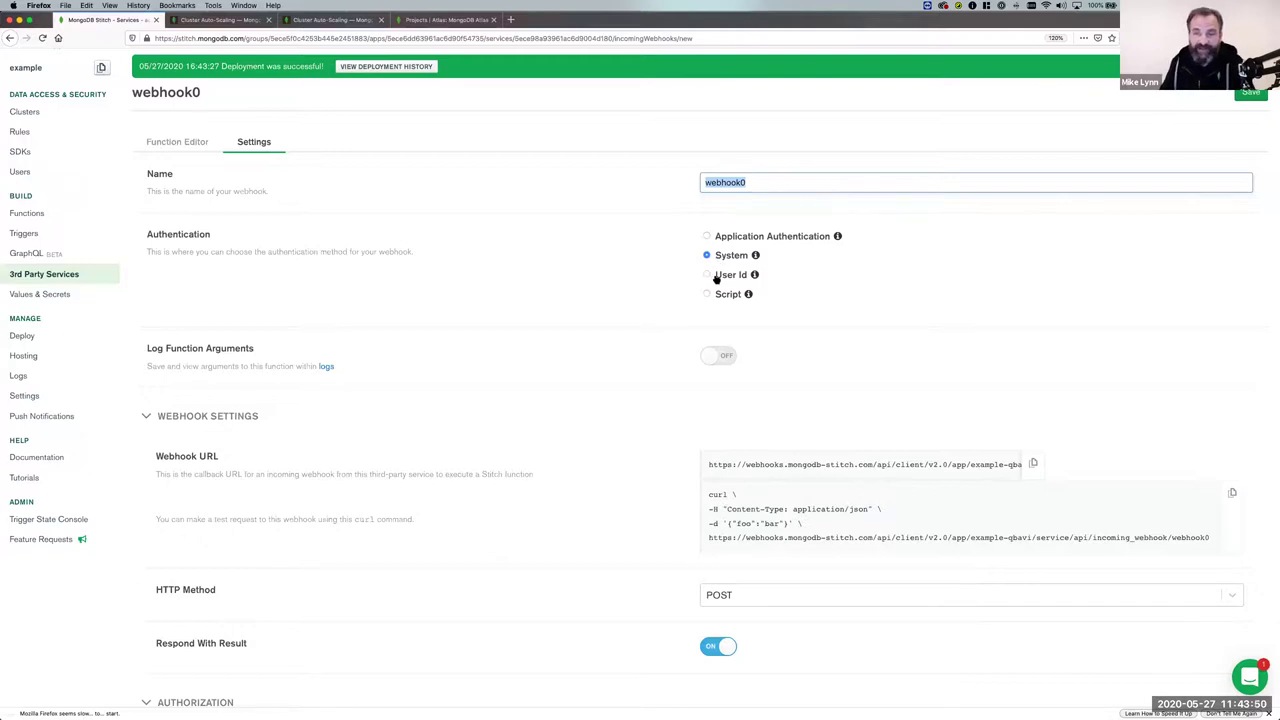
pyautogui.scroll(-2, 714, 360)
pyautogui.click(719, 286)
# Review the webhook's URL and its sample curl command.
pyautogui.scroll(-3, 476, 357)
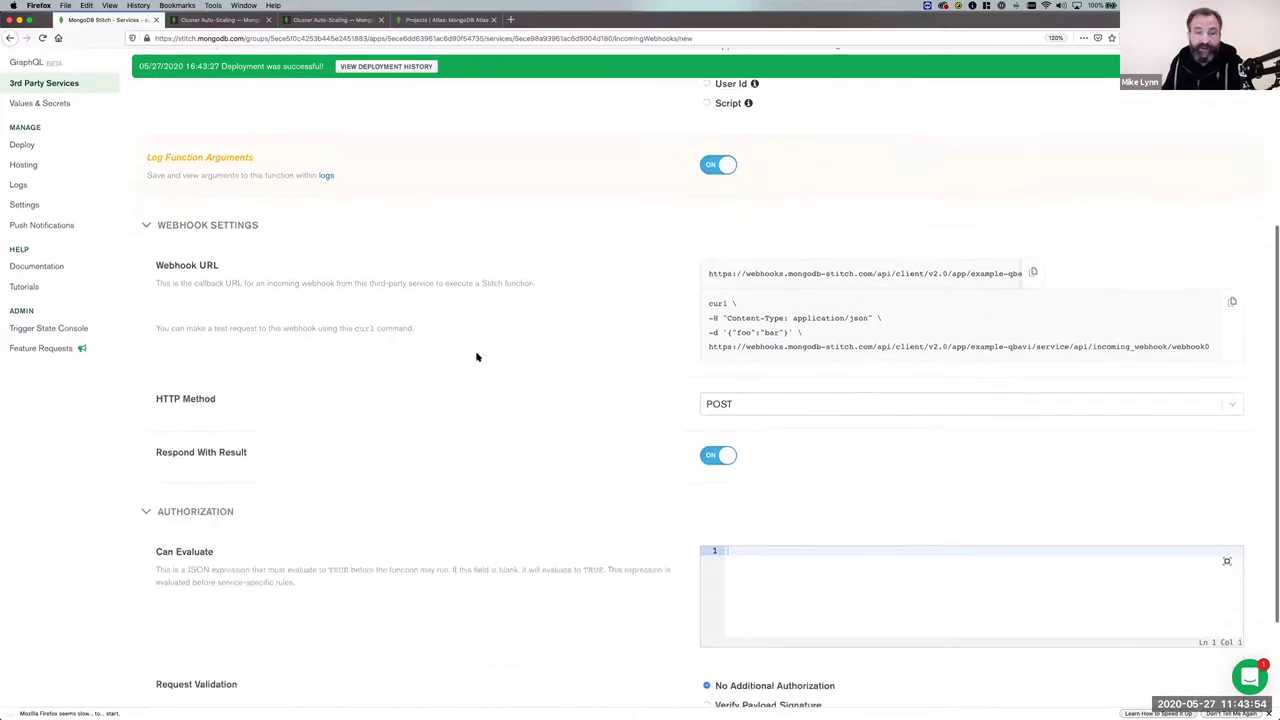
pyautogui.scroll(-1, 476, 357)
pyautogui.hscroll(5, 904, 263)
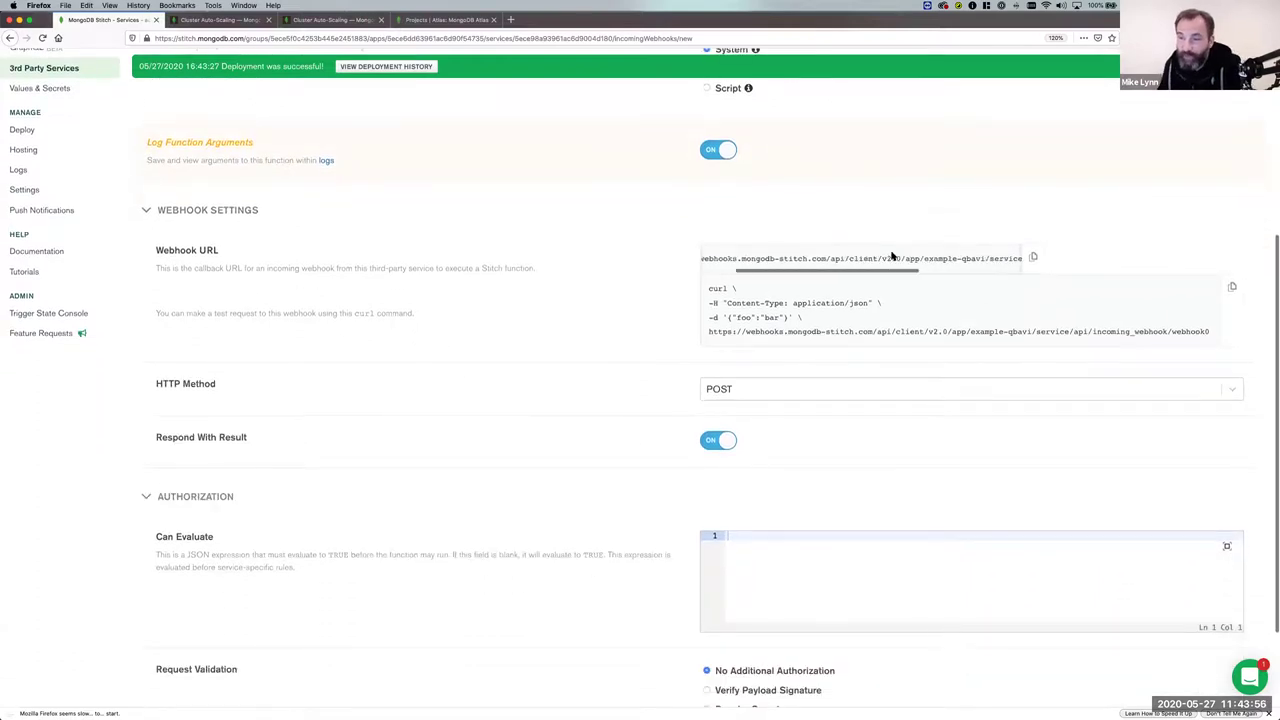
pyautogui.hscroll(-5, 893, 257)
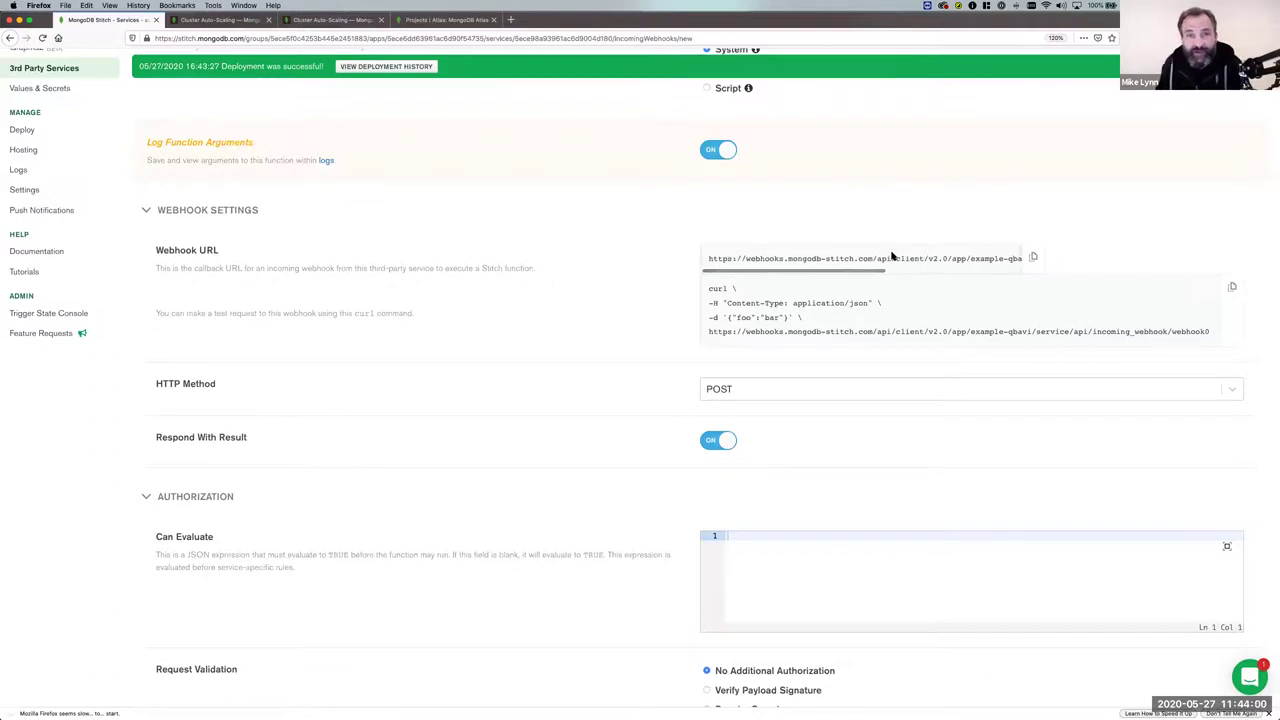
pyautogui.hscroll(1, 739, 259)
pyautogui.moveTo(746, 259); pyautogui.dragTo(1027, 260)
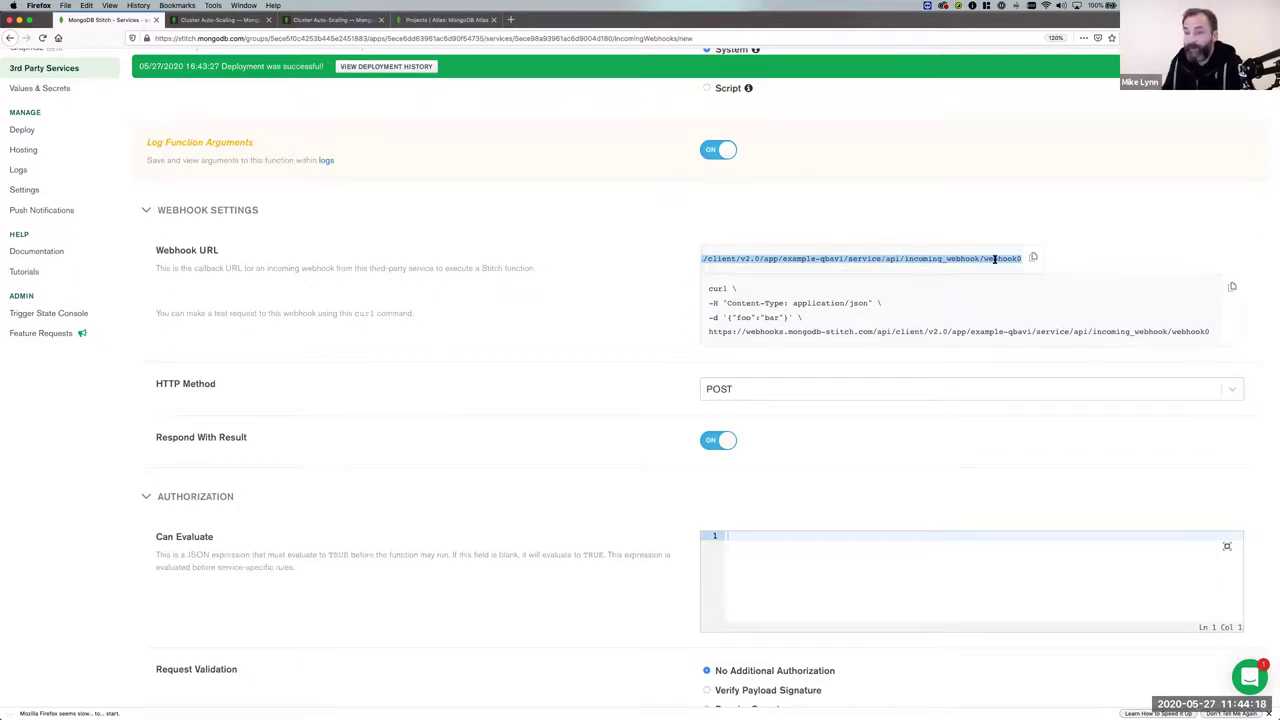
pyautogui.moveTo(707, 288); pyautogui.dragTo(798, 332)
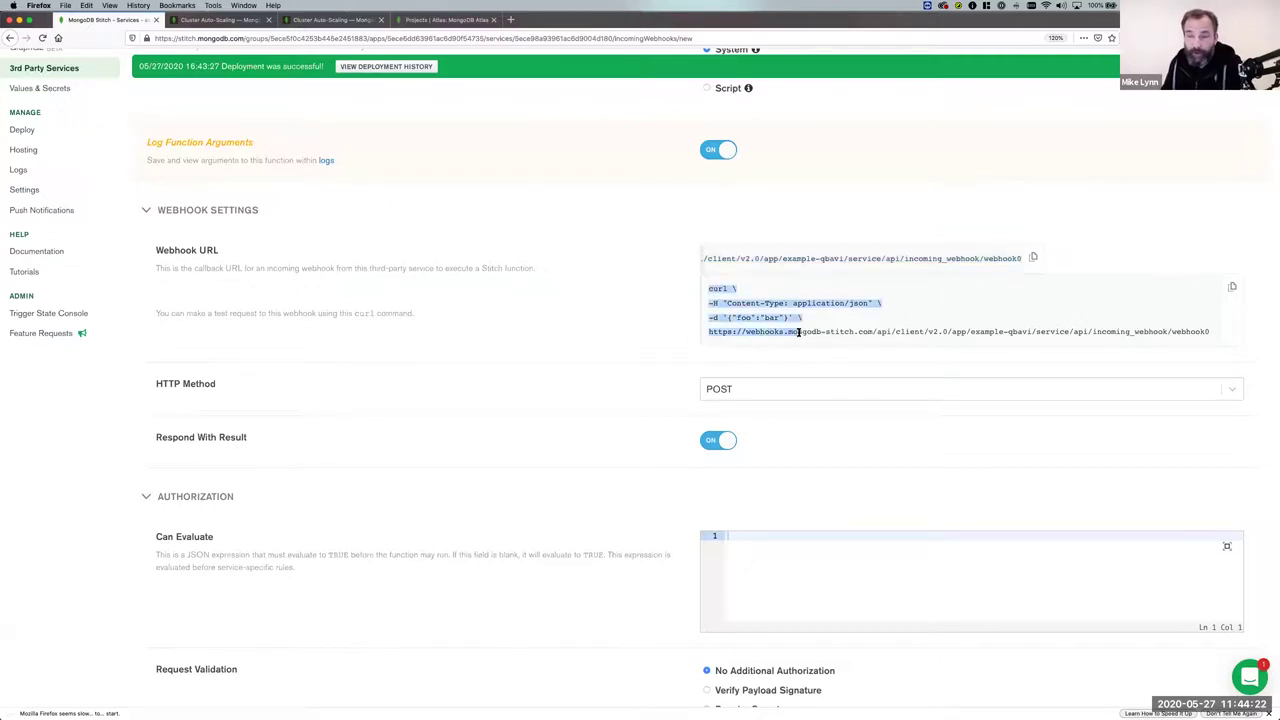
pyautogui.scroll(-1, 798, 328)
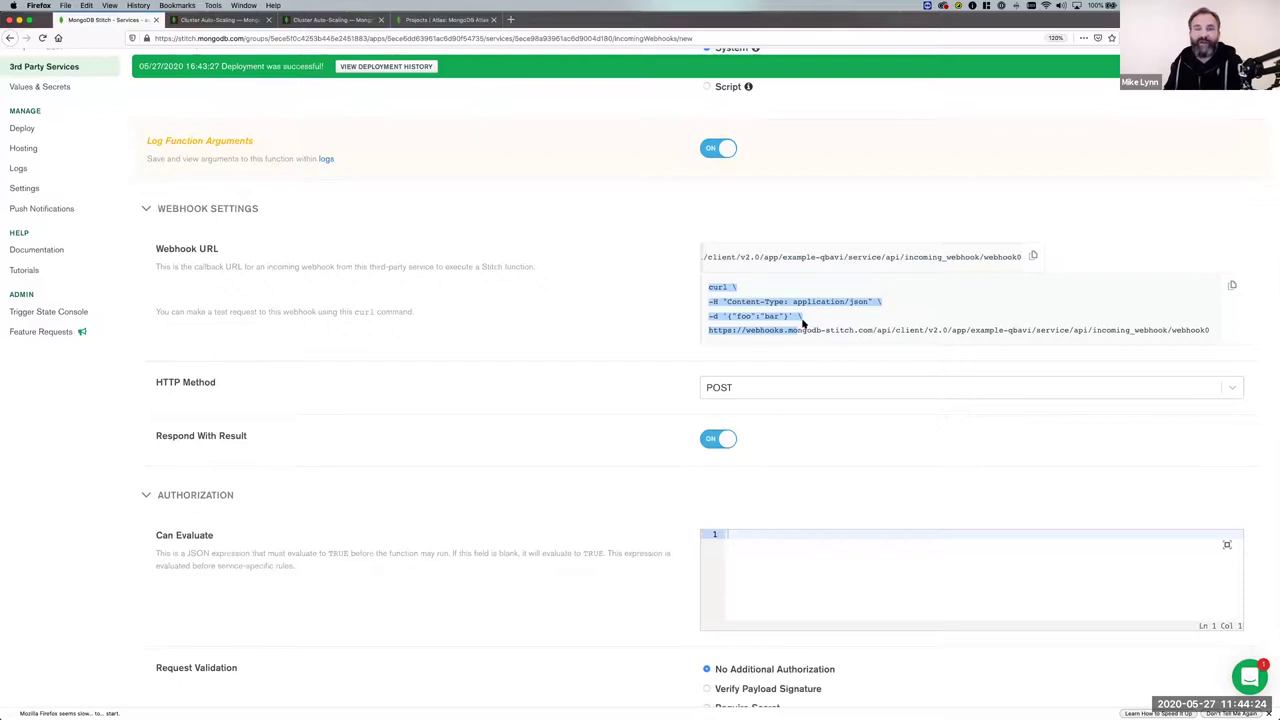
pyautogui.scroll(-3, 428, 320)
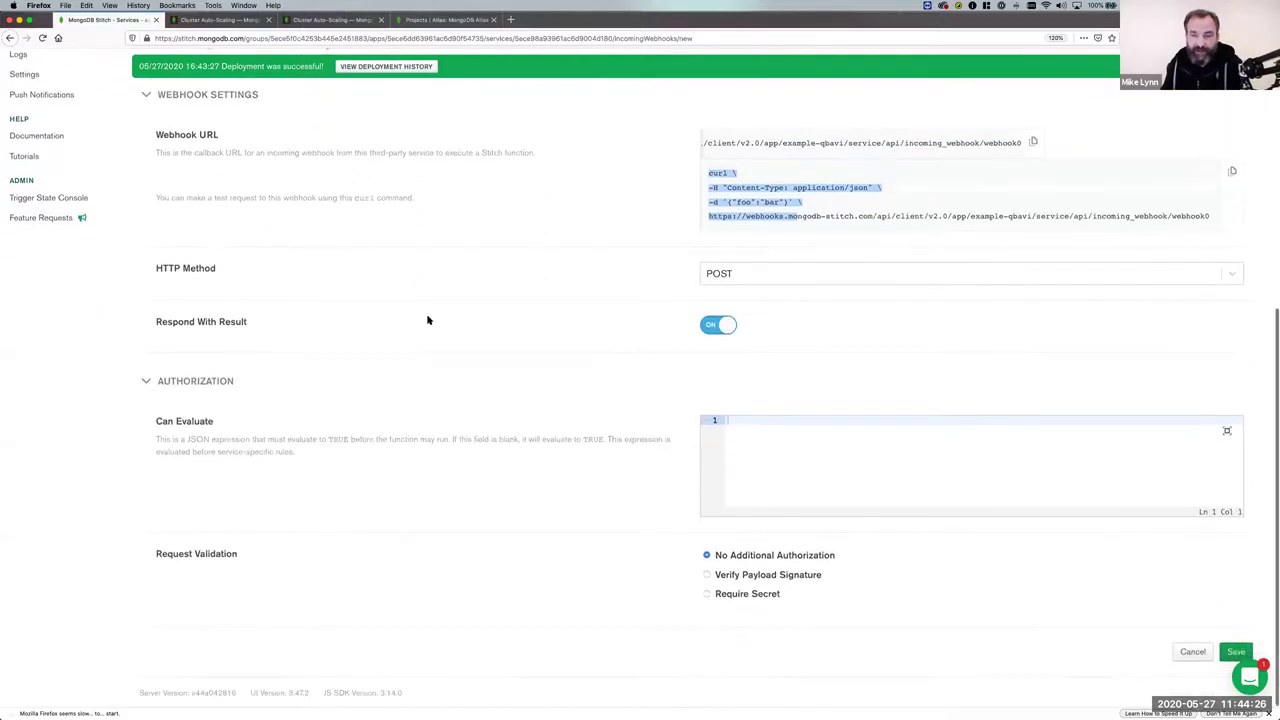
pyautogui.scroll(2, 428, 320)
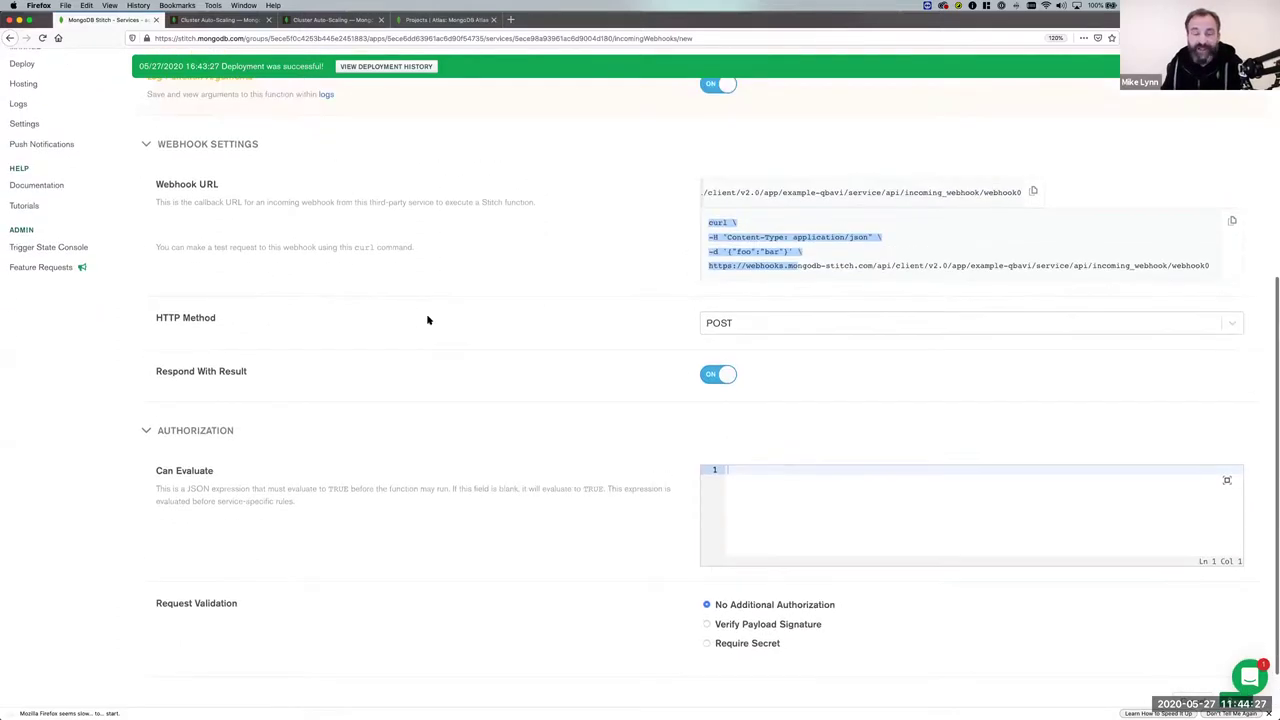
# Set the webhook's HTTP method to GET and save it.
pyautogui.click(748, 323)
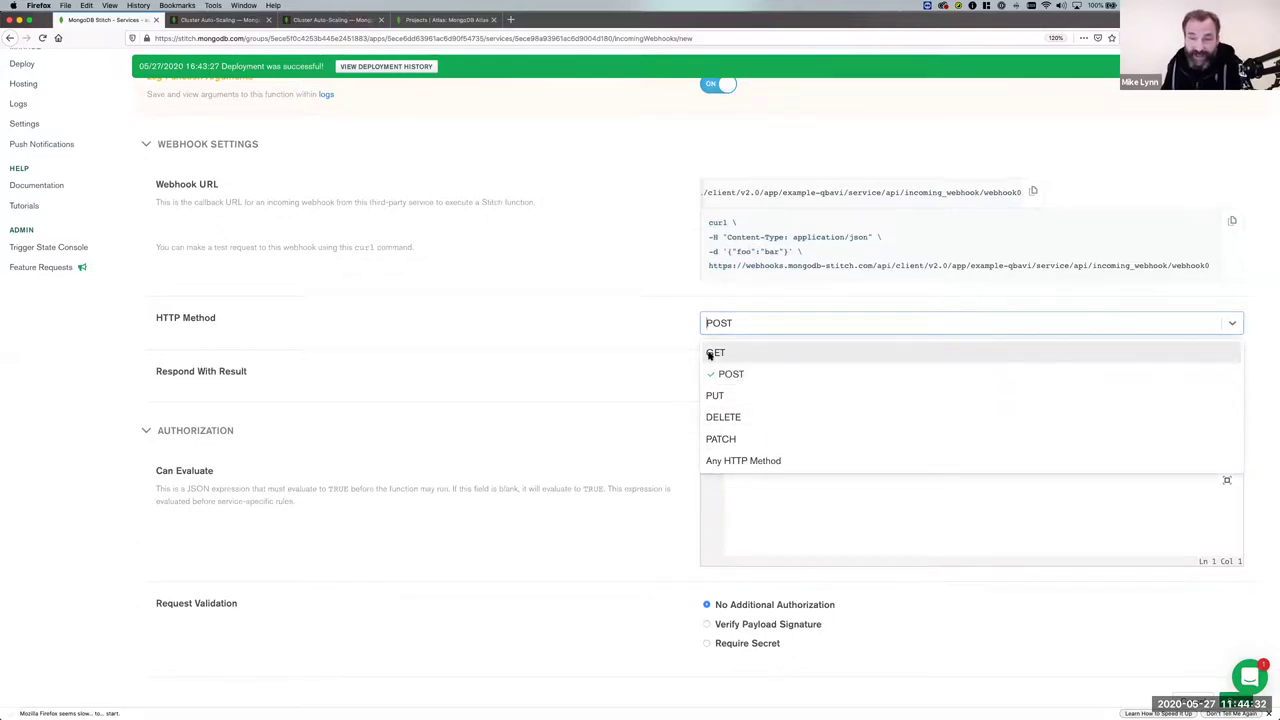
pyautogui.click(710, 354)
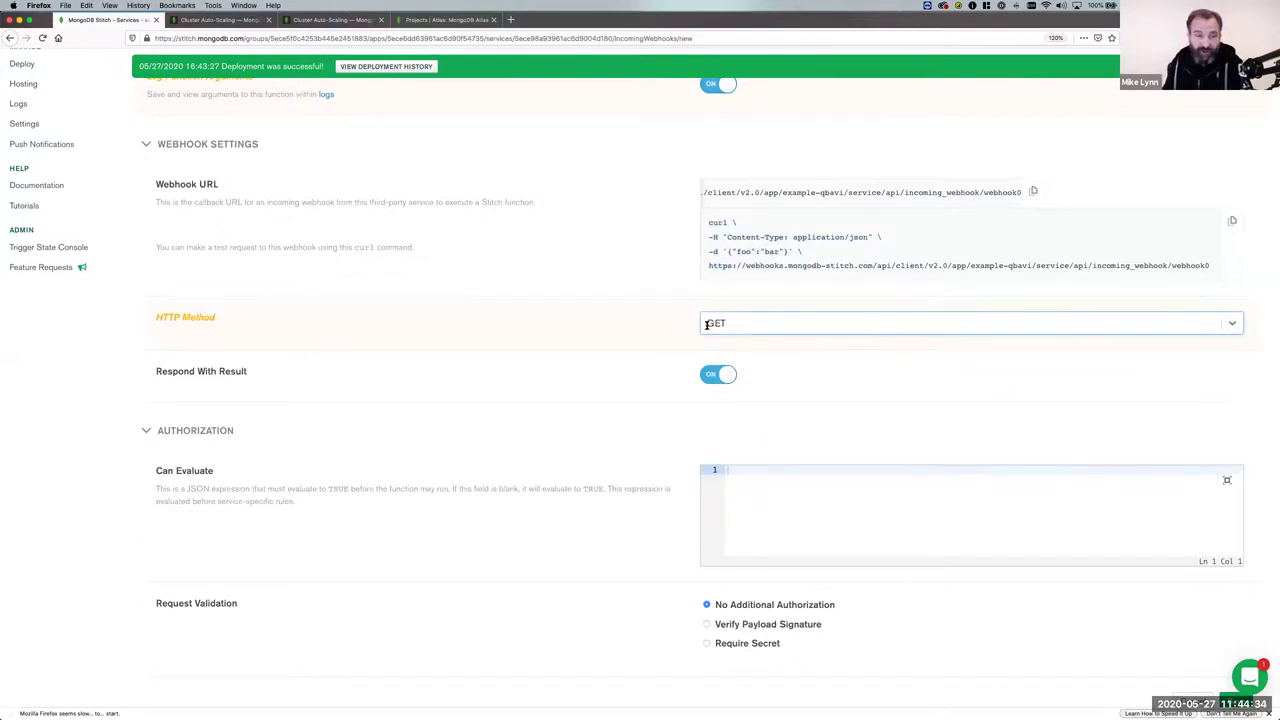
pyautogui.scroll(-2, 743, 451)
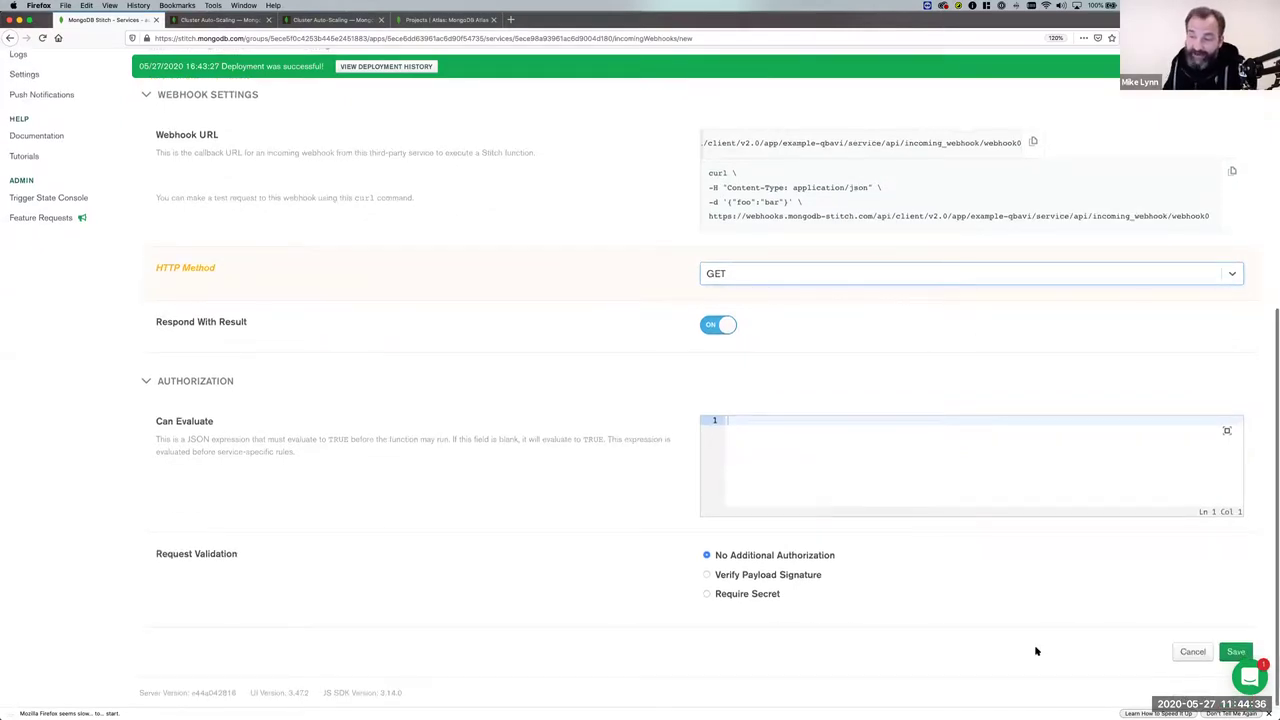
pyautogui.click(1232, 654)
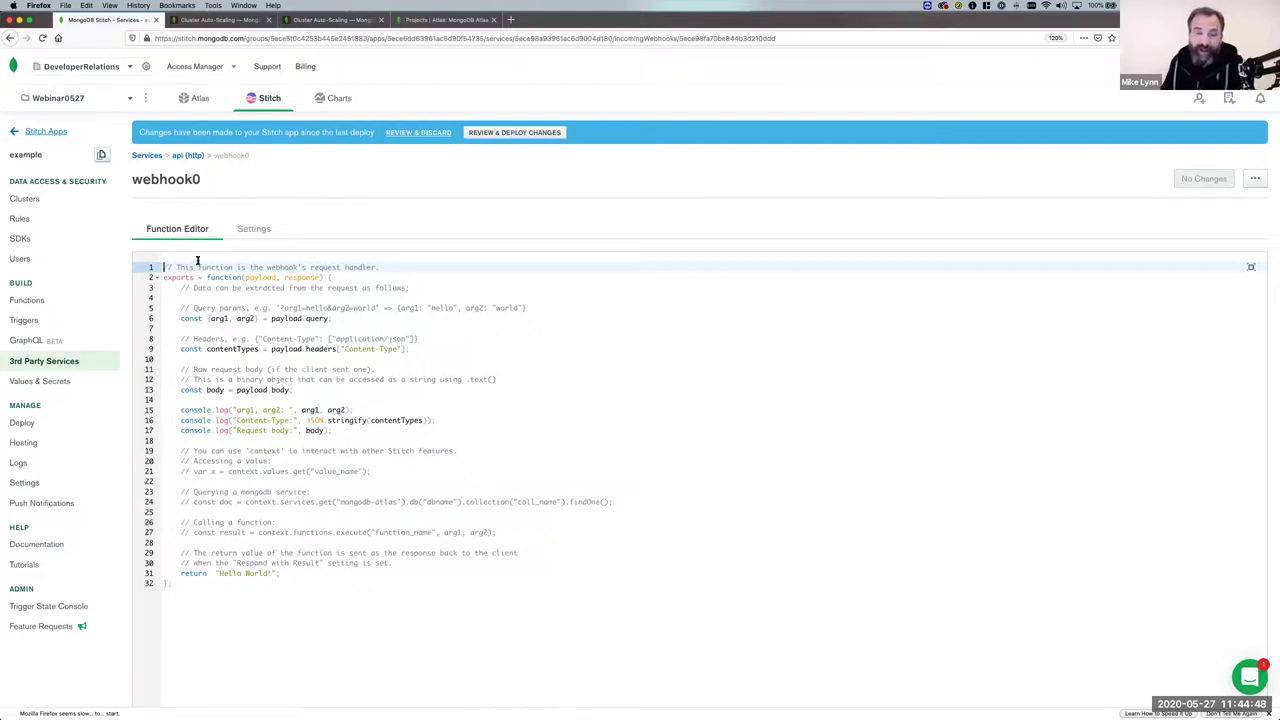
# Test-run webhook0's default function and enlarge the result panel to read the Content-Type TypeError.
pyautogui.moveTo(207, 277); pyautogui.dragTo(394, 578)
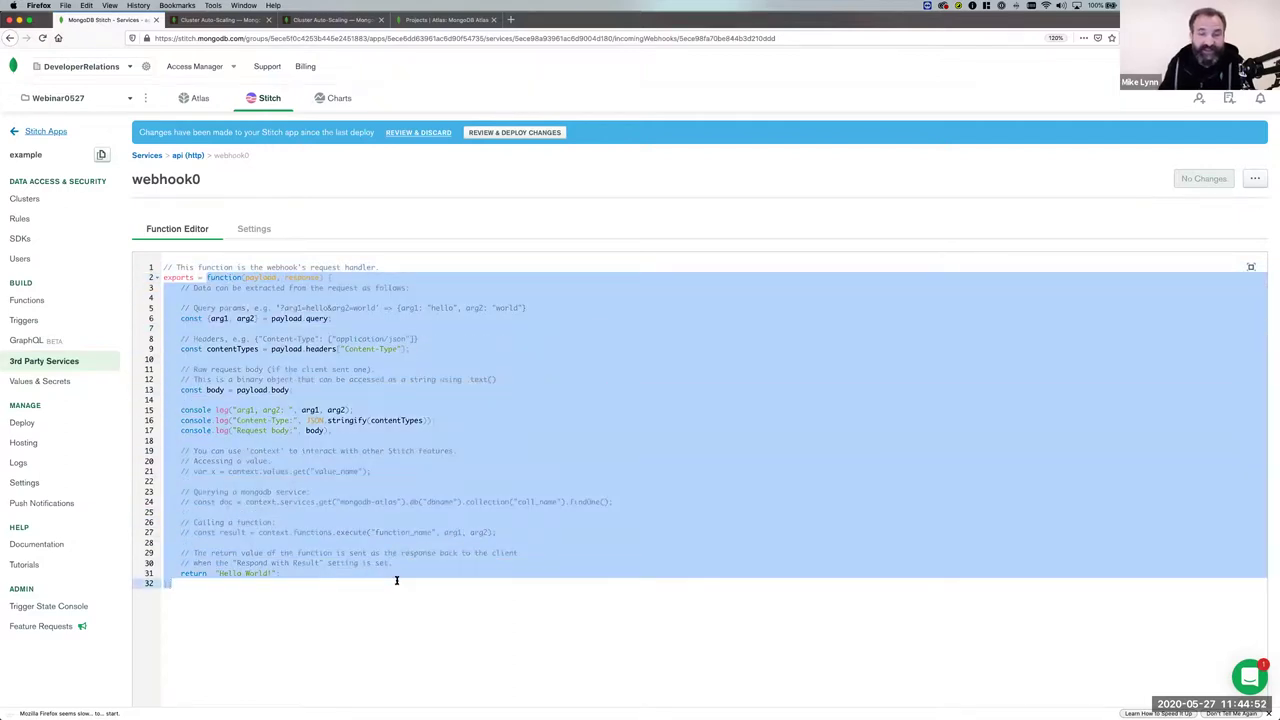
pyautogui.click(396, 580)
pyautogui.scroll(-1, 135, 427)
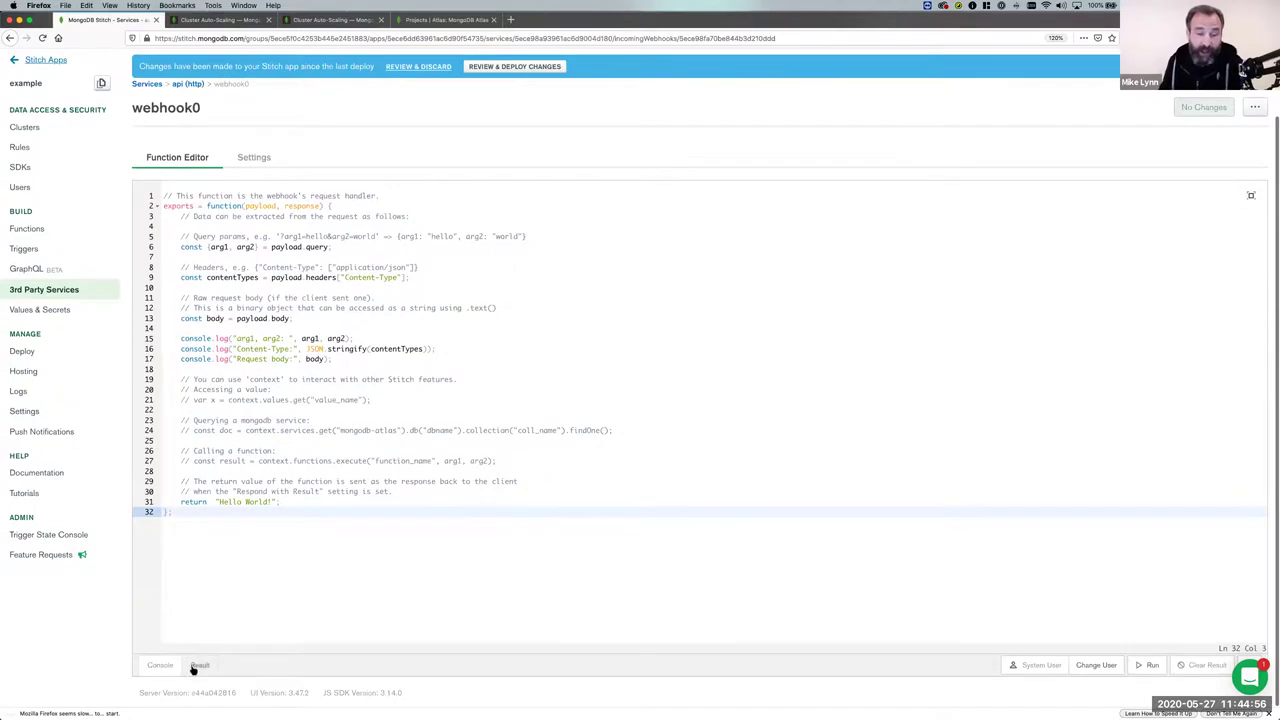
pyautogui.click(1152, 666)
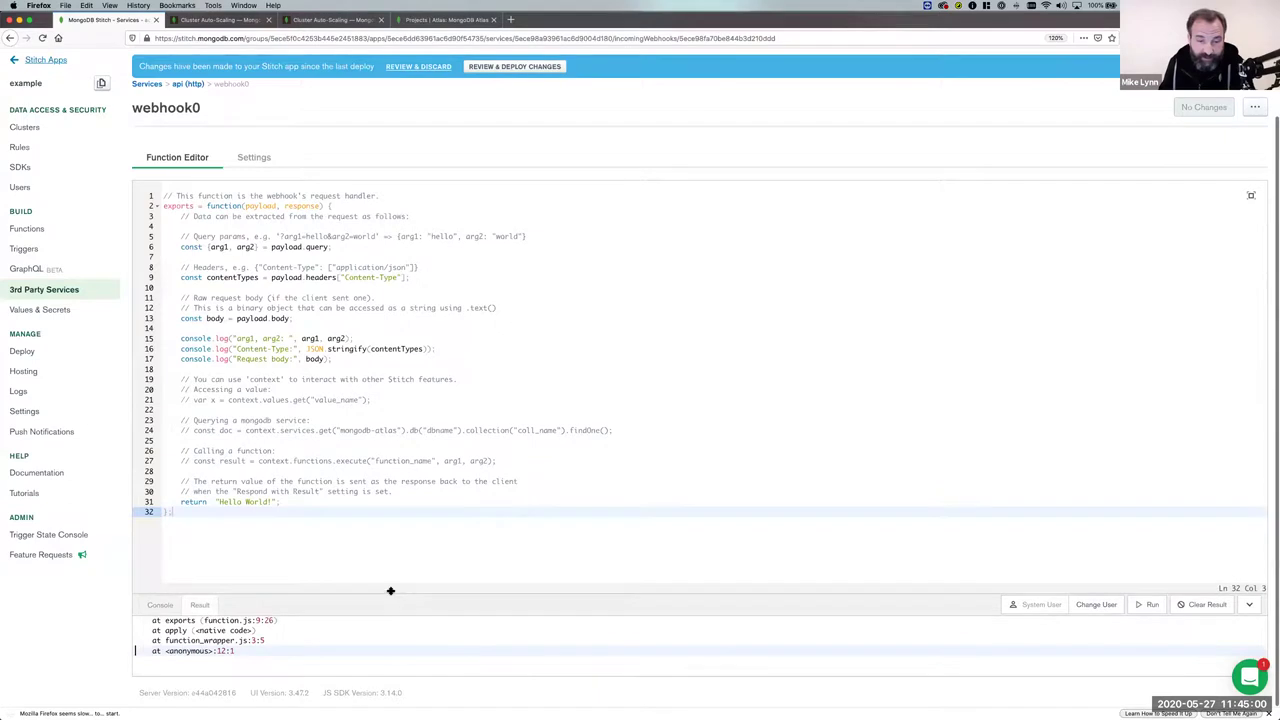
pyautogui.moveTo(390, 591); pyautogui.dragTo(389, 484)
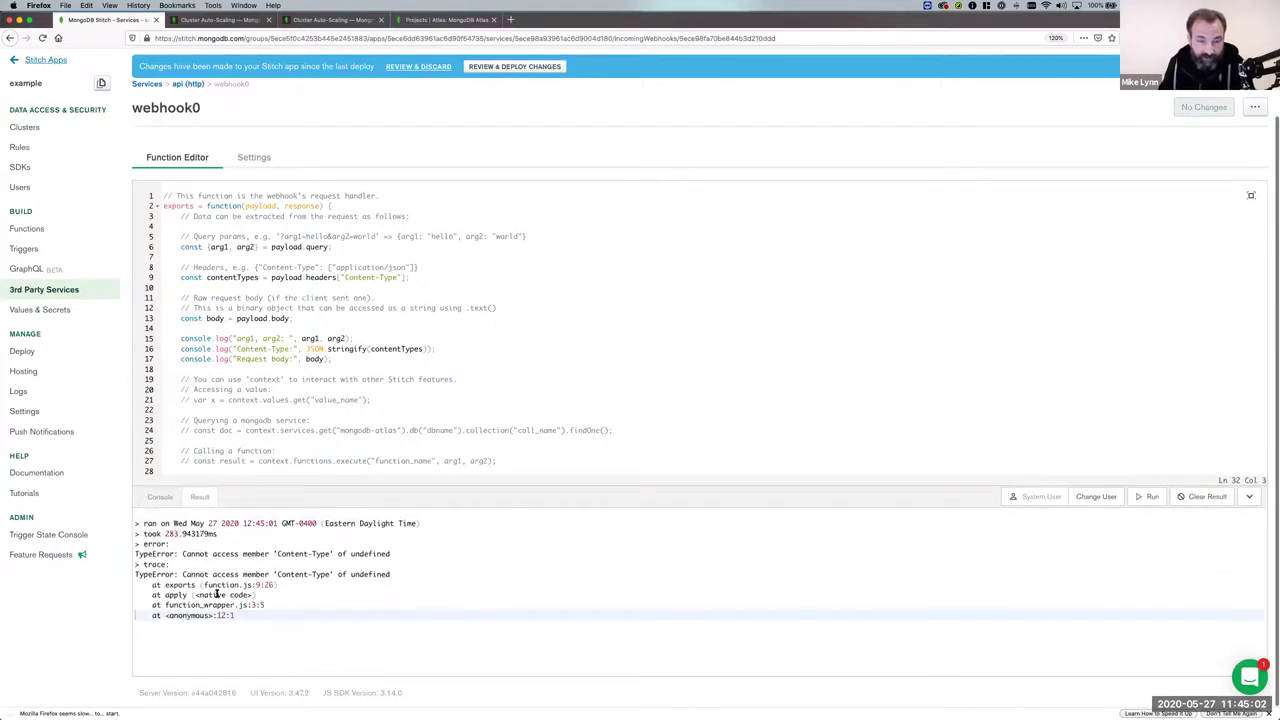
pyautogui.scroll(-3, 240, 385)
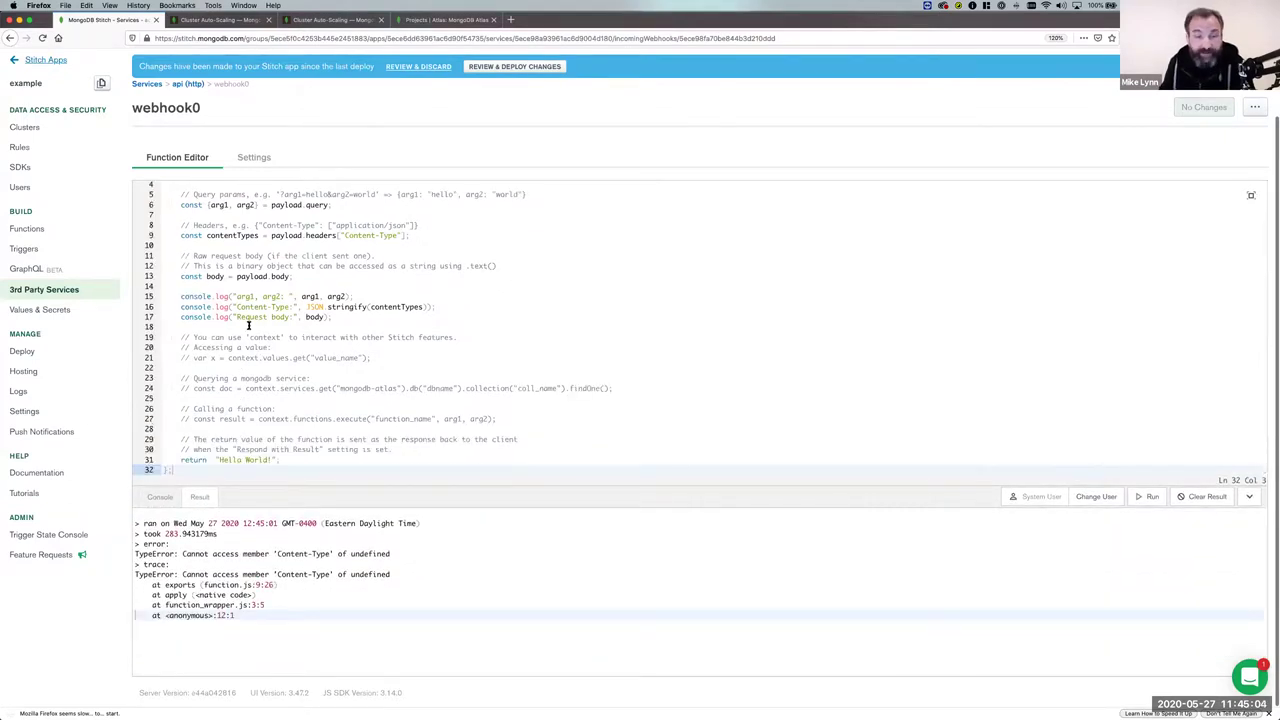
pyautogui.scroll(6, 240, 320)
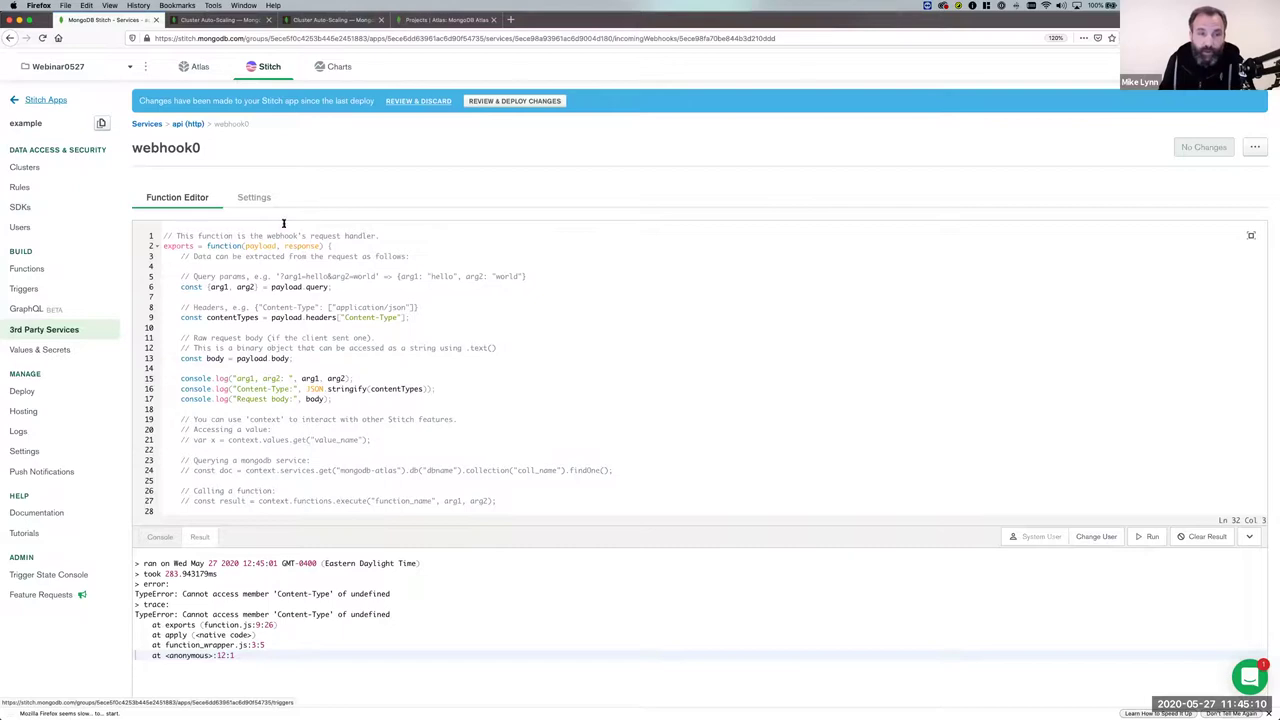
# Deploy the pending webhook0 changes and go to the Rules page.
pyautogui.click(537, 102)
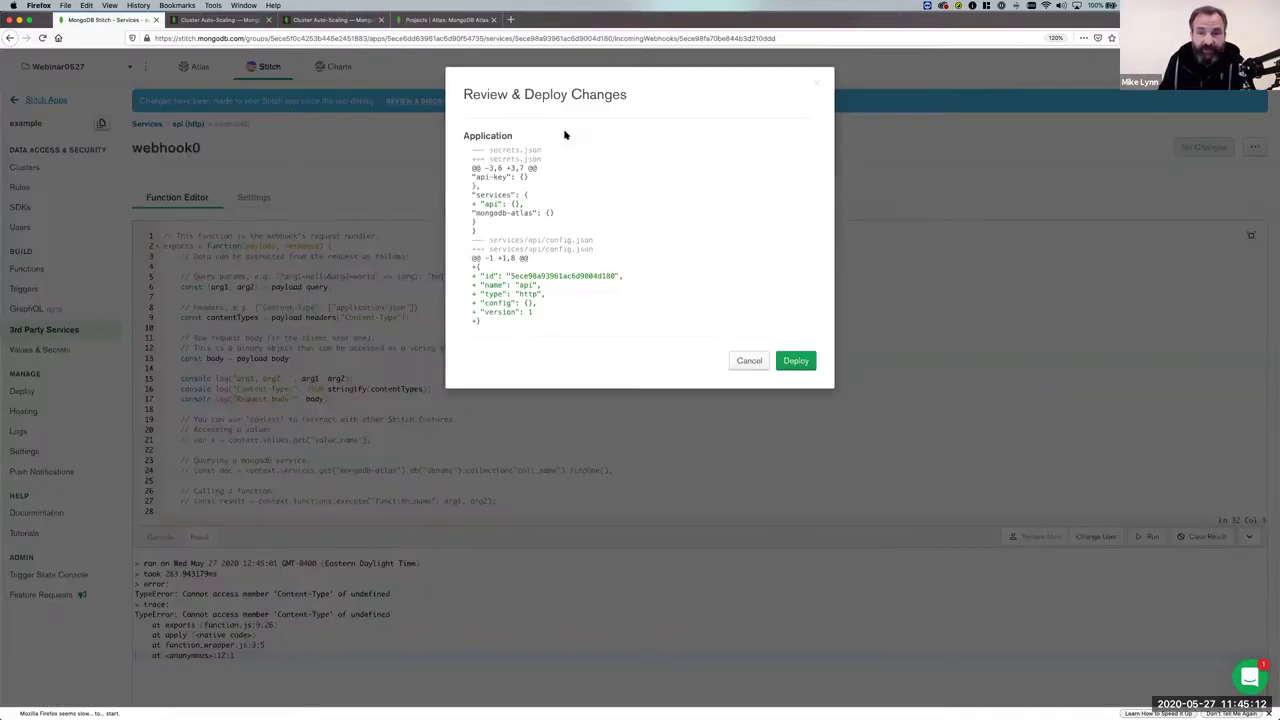
pyautogui.click(845, 631)
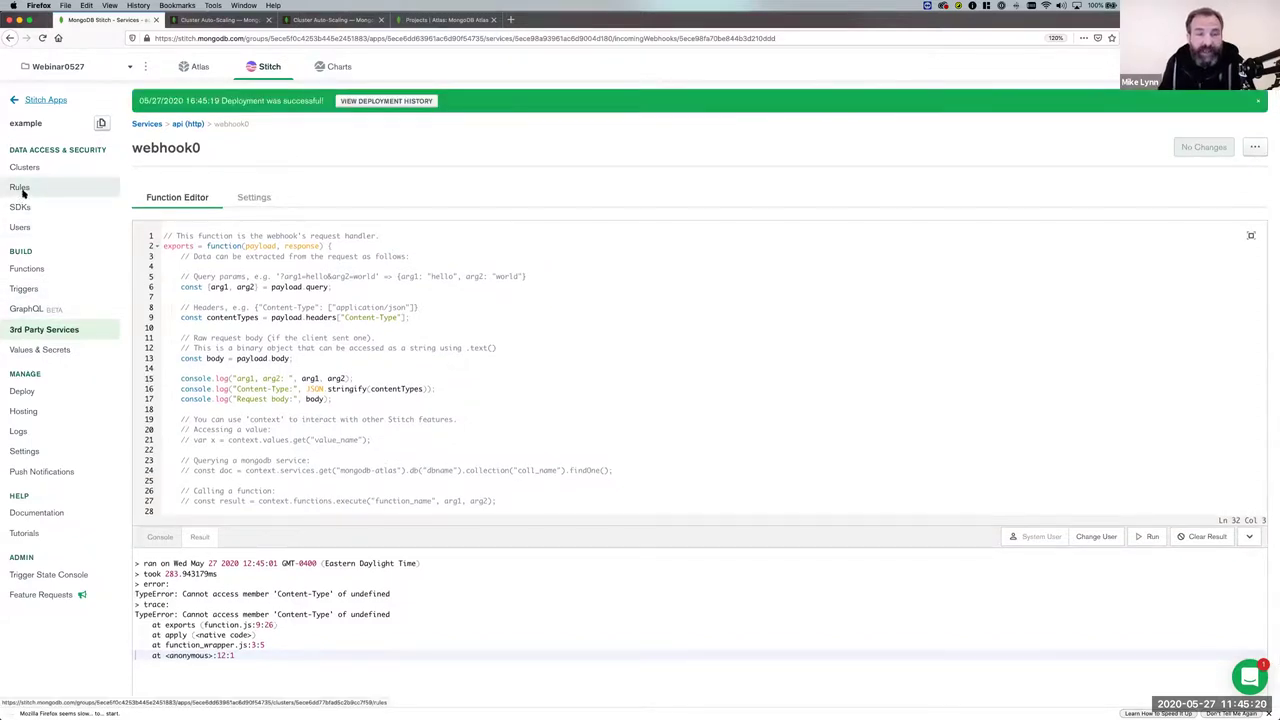
pyautogui.click(20, 188)
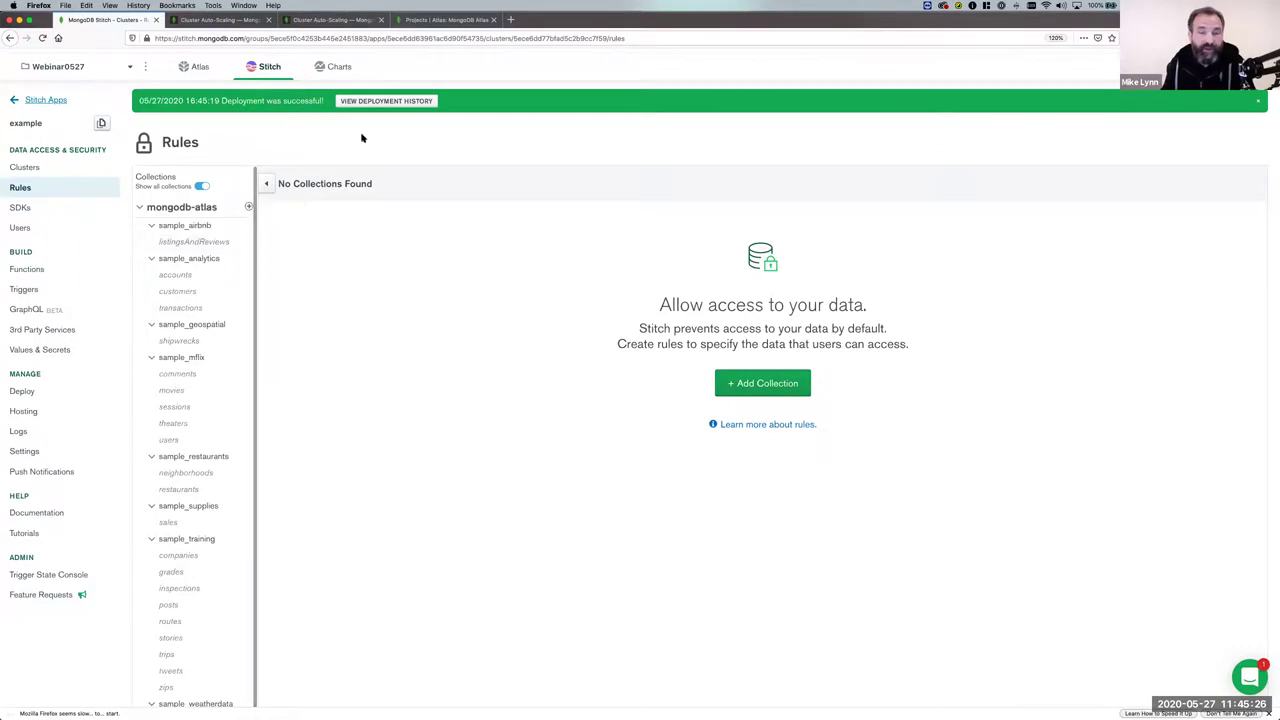
# Add a rule for sample_airbnb.listingsAndReviews, first trying the read-and-write-own-data template.
pyautogui.click(248, 208)
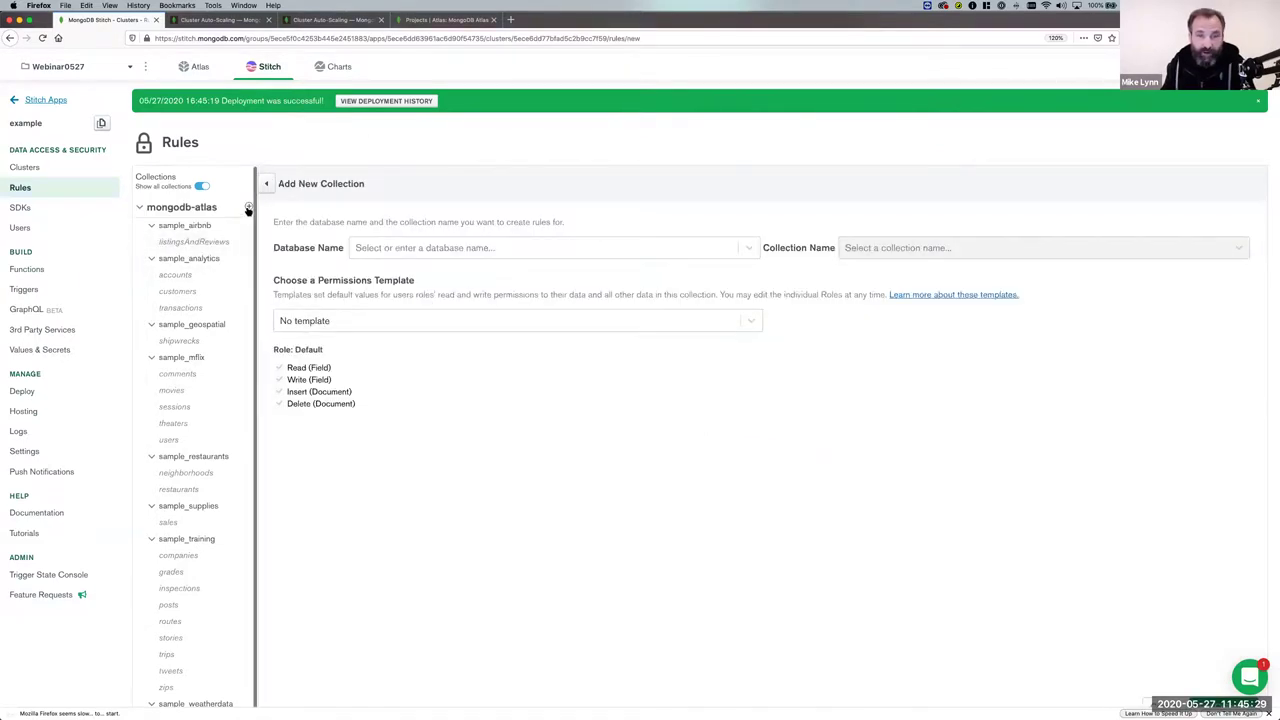
pyautogui.click(408, 249)
pyautogui.click(382, 277)
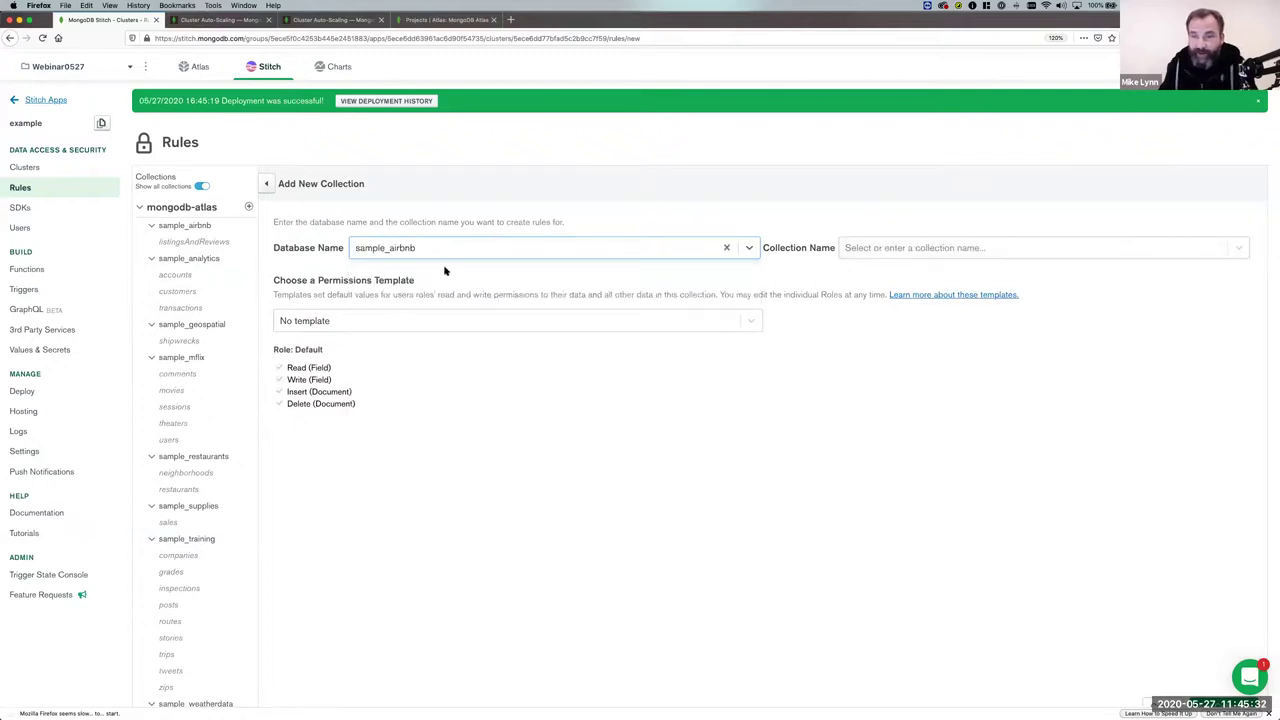
pyautogui.click(908, 253)
pyautogui.click(903, 276)
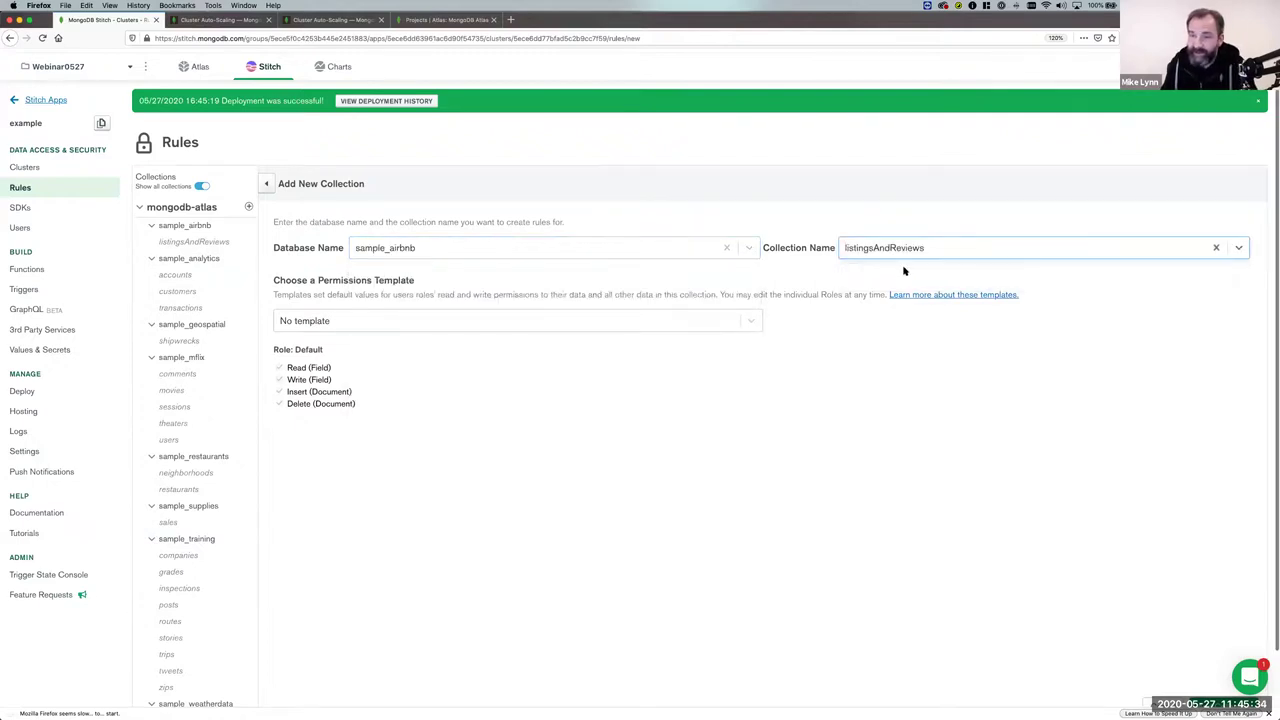
pyautogui.click(340, 321)
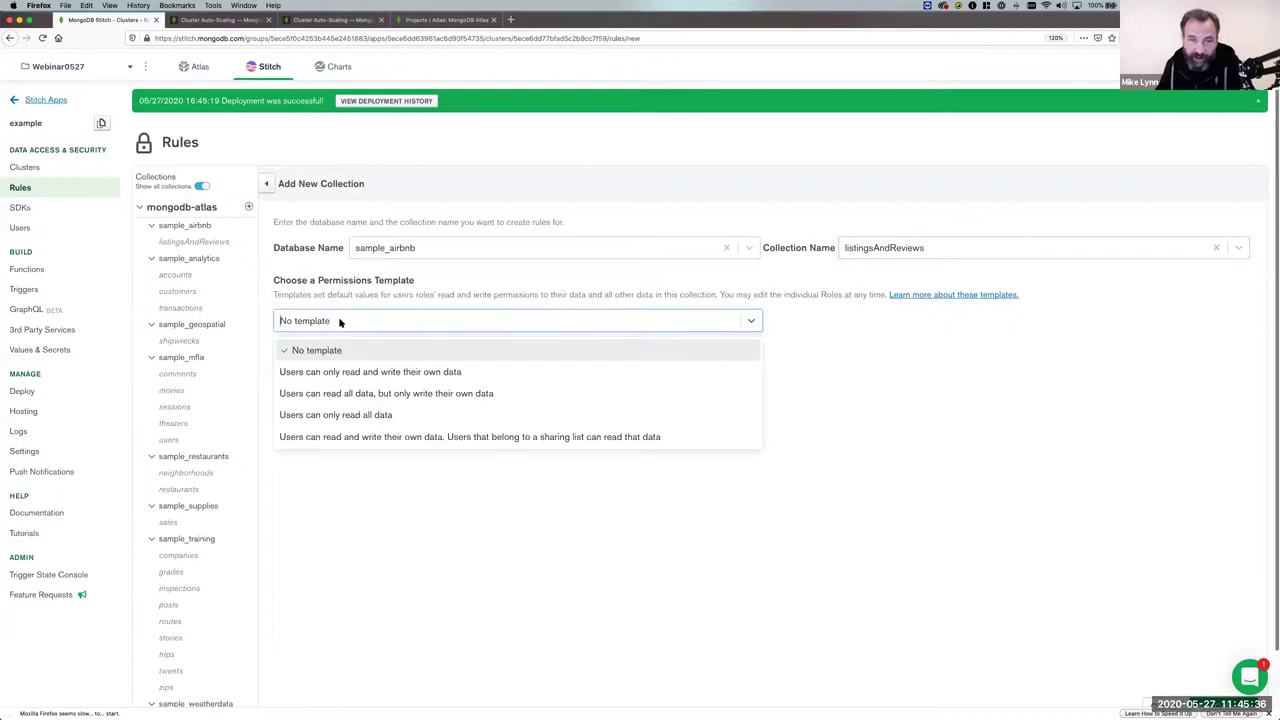
pyautogui.click(375, 374)
pyautogui.scroll(-1, 642, 489)
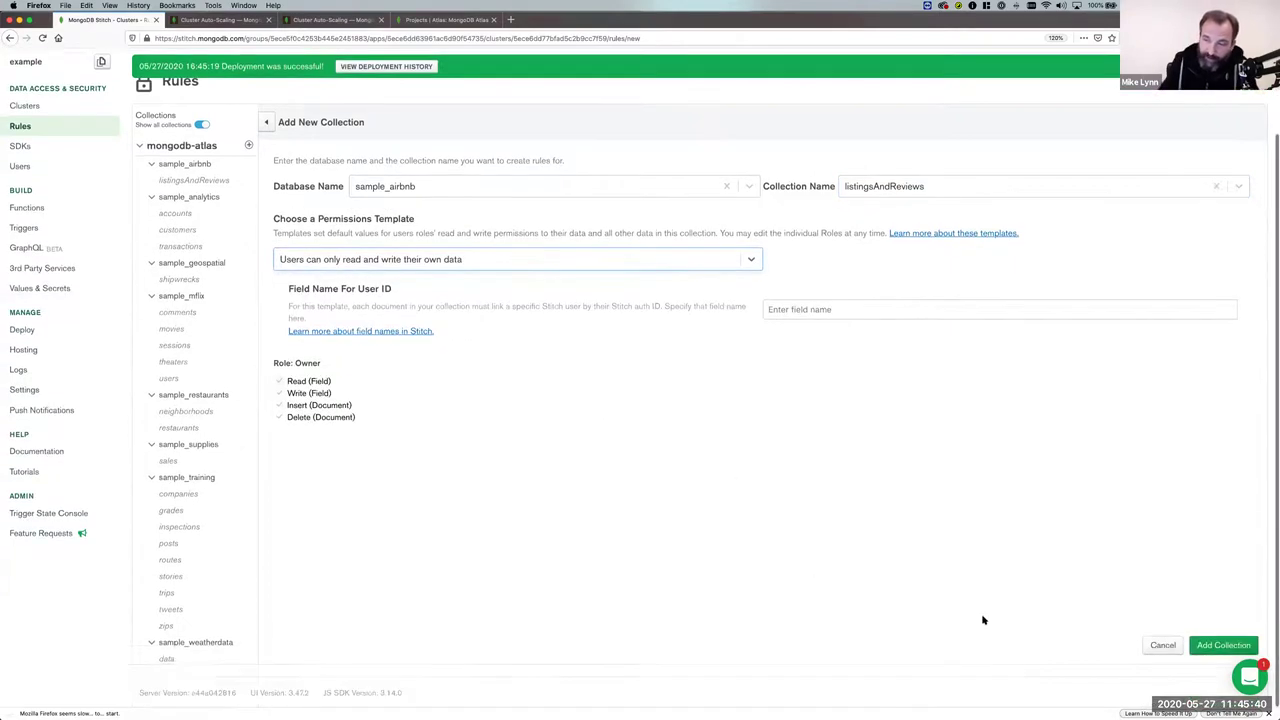
pyautogui.click(1207, 647)
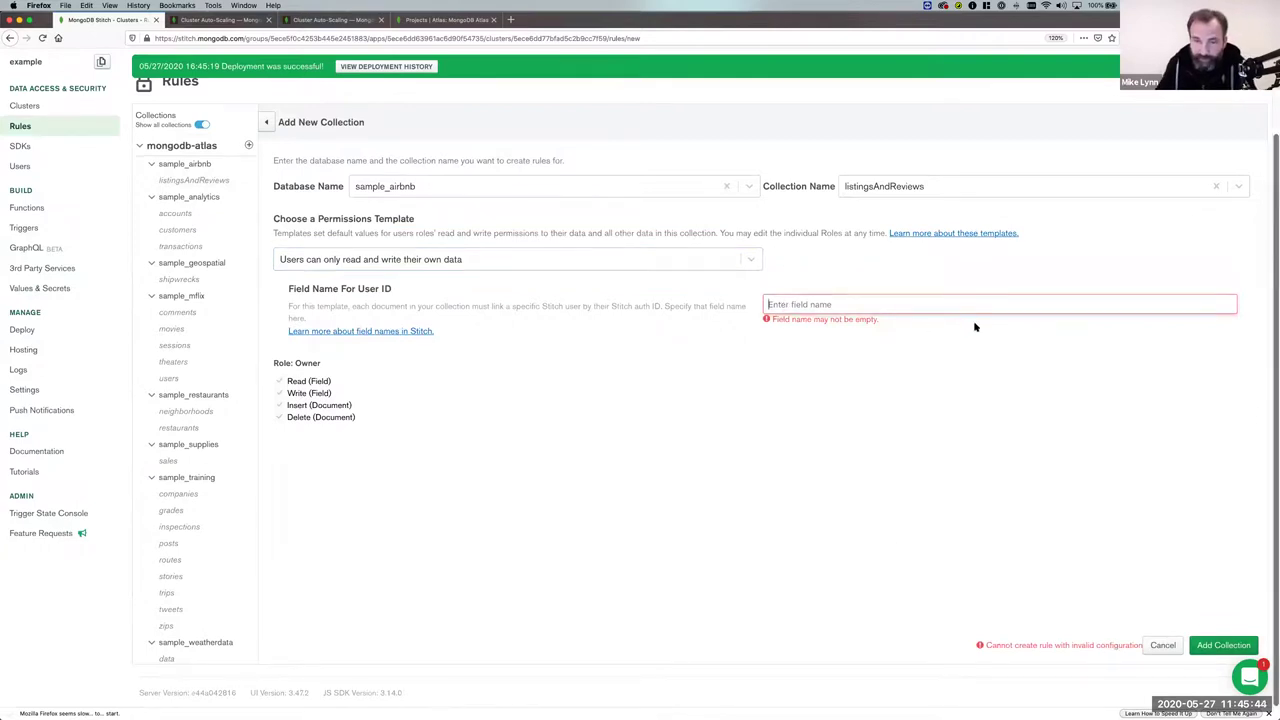
# Switch to no template, grant the default role read and write, and save.
pyautogui.click(337, 260)
pyautogui.click(341, 288)
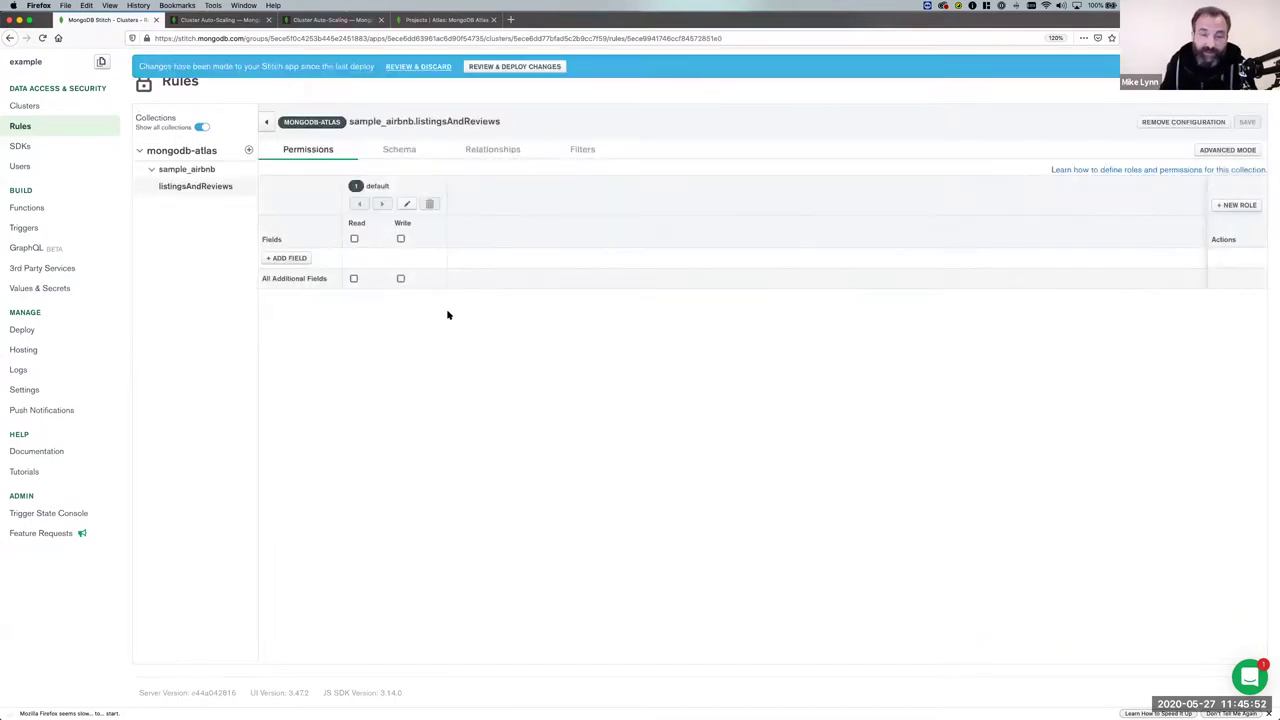
pyautogui.click(353, 240)
pyautogui.click(400, 240)
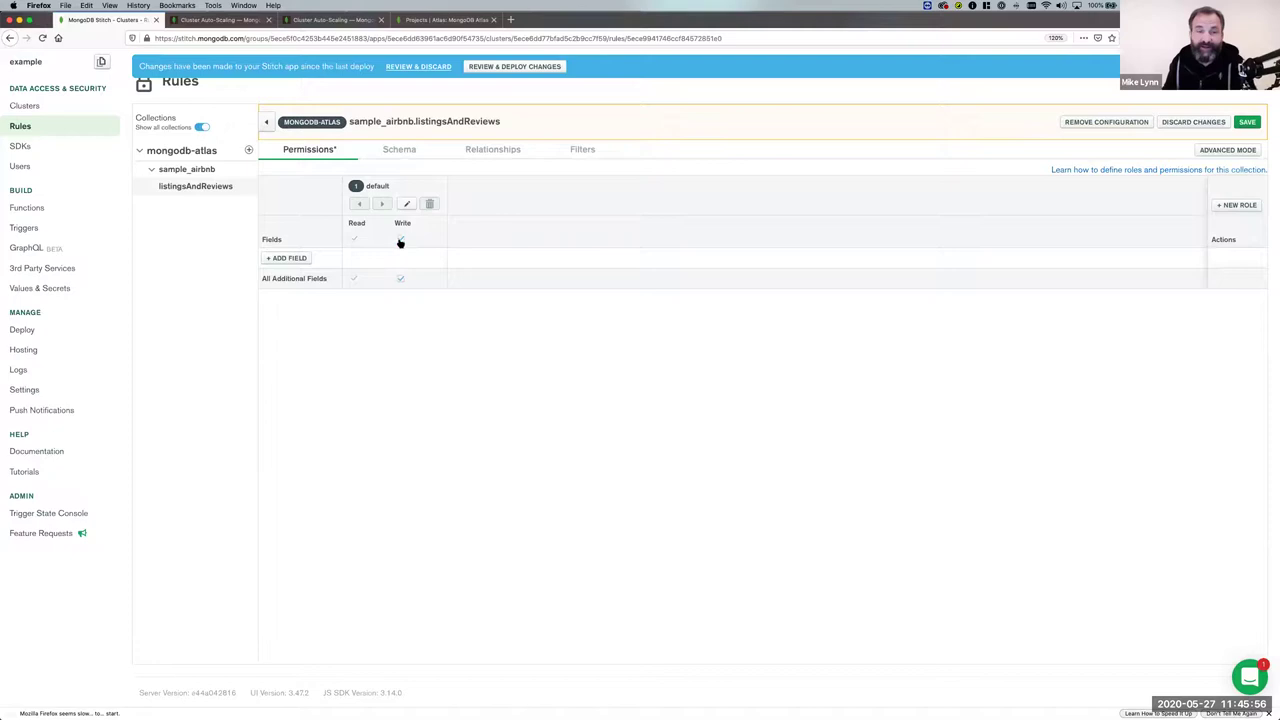
pyautogui.scroll(2, 540, 440)
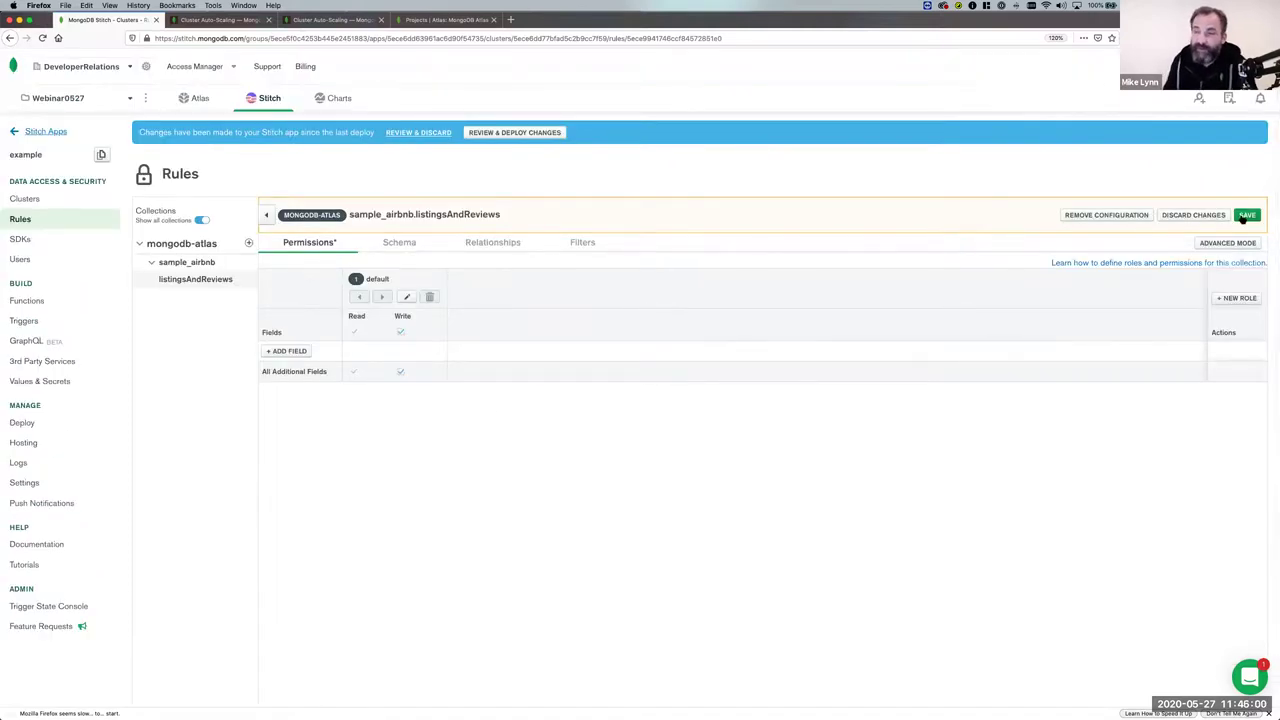
pyautogui.scroll(-1, 1244, 218)
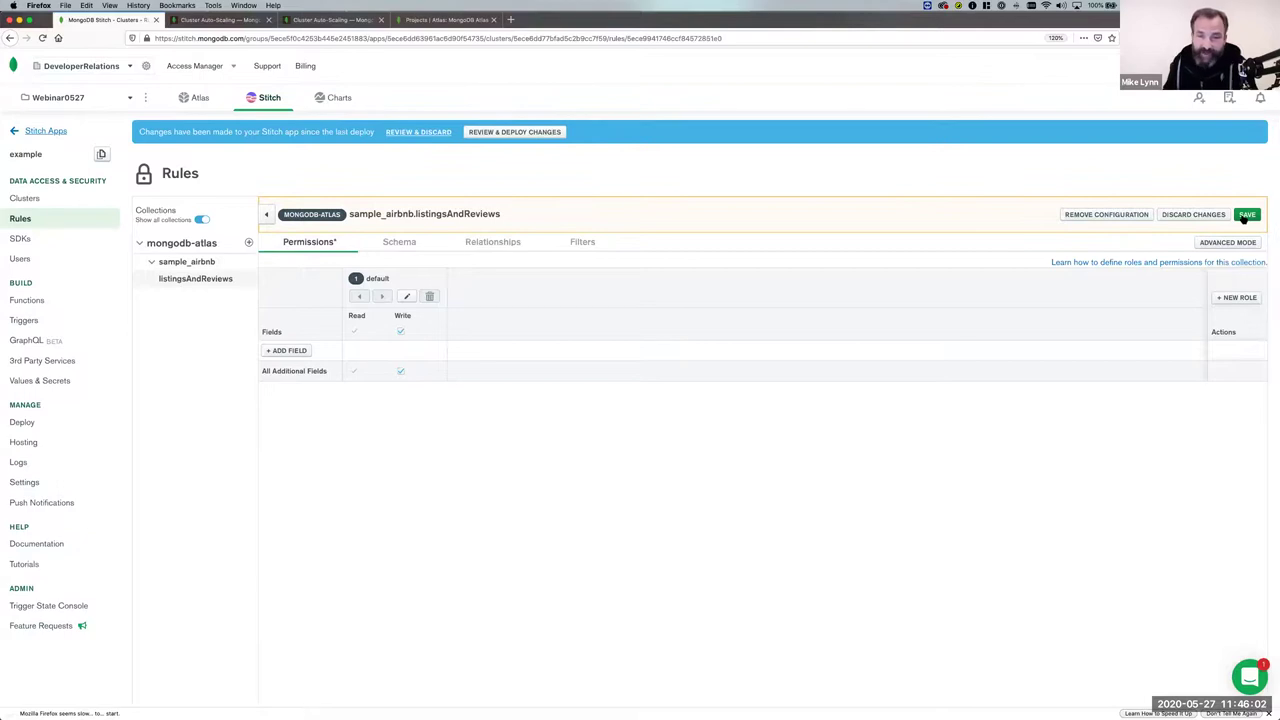
pyautogui.click(1246, 216)
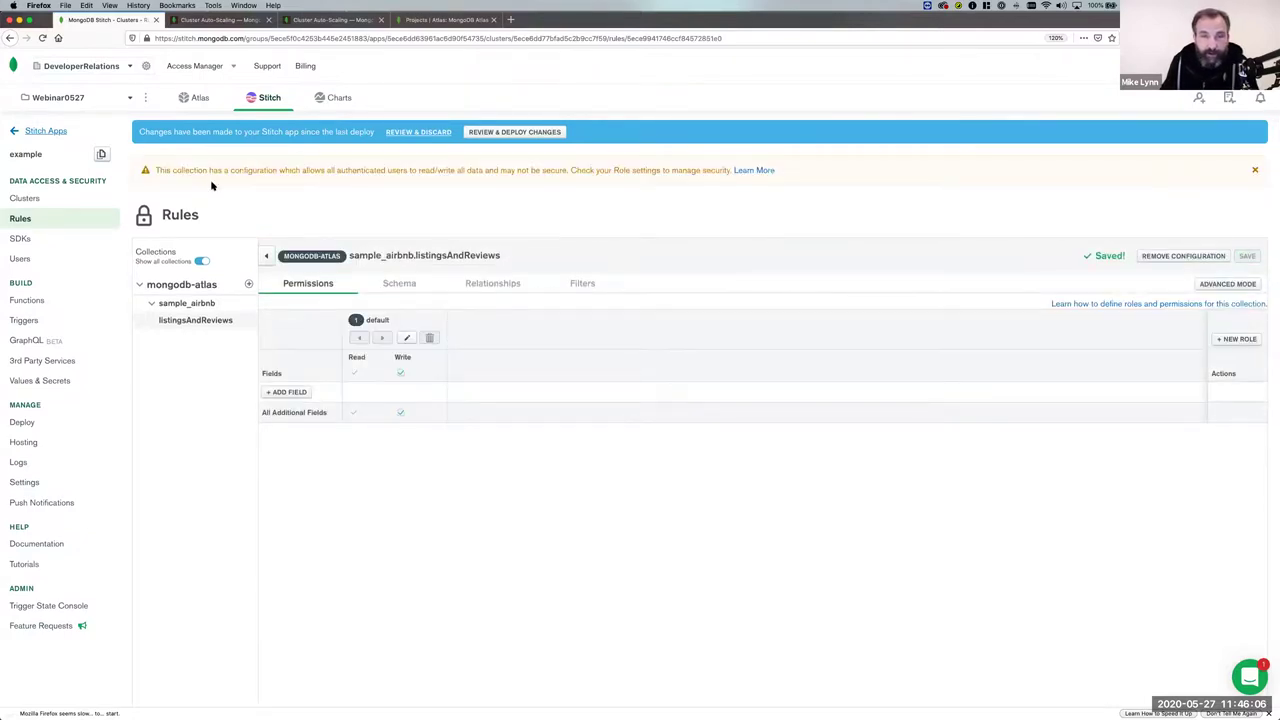
# Review the JSON diff and deploy the listingsAndReviews rule changes to the Stitch app.
pyautogui.click(476, 132)
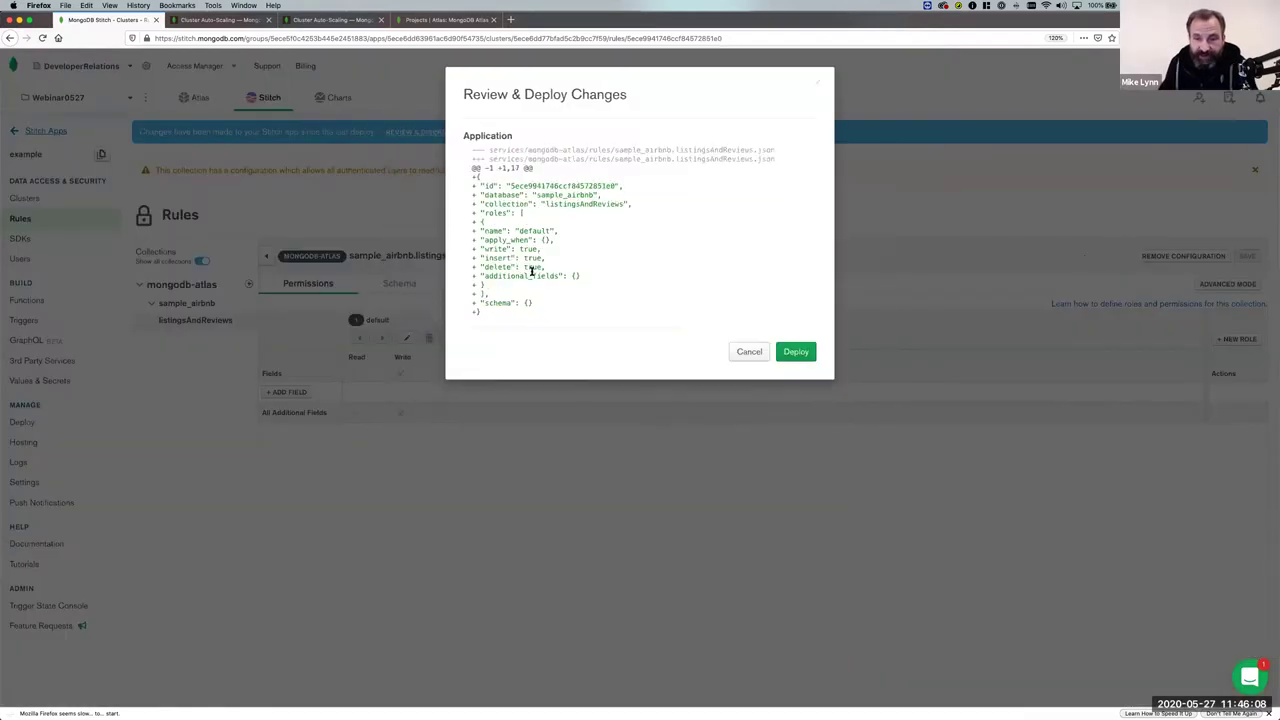
pyautogui.click(804, 353)
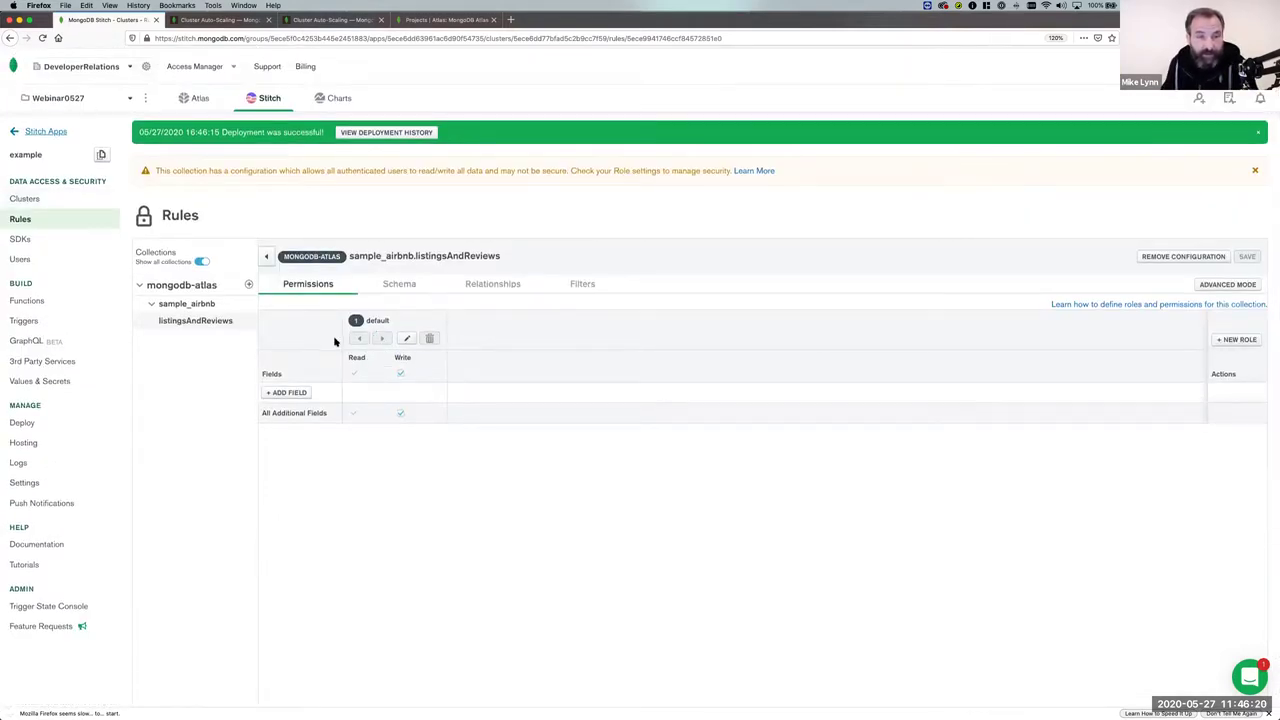
pyautogui.click(54, 362)
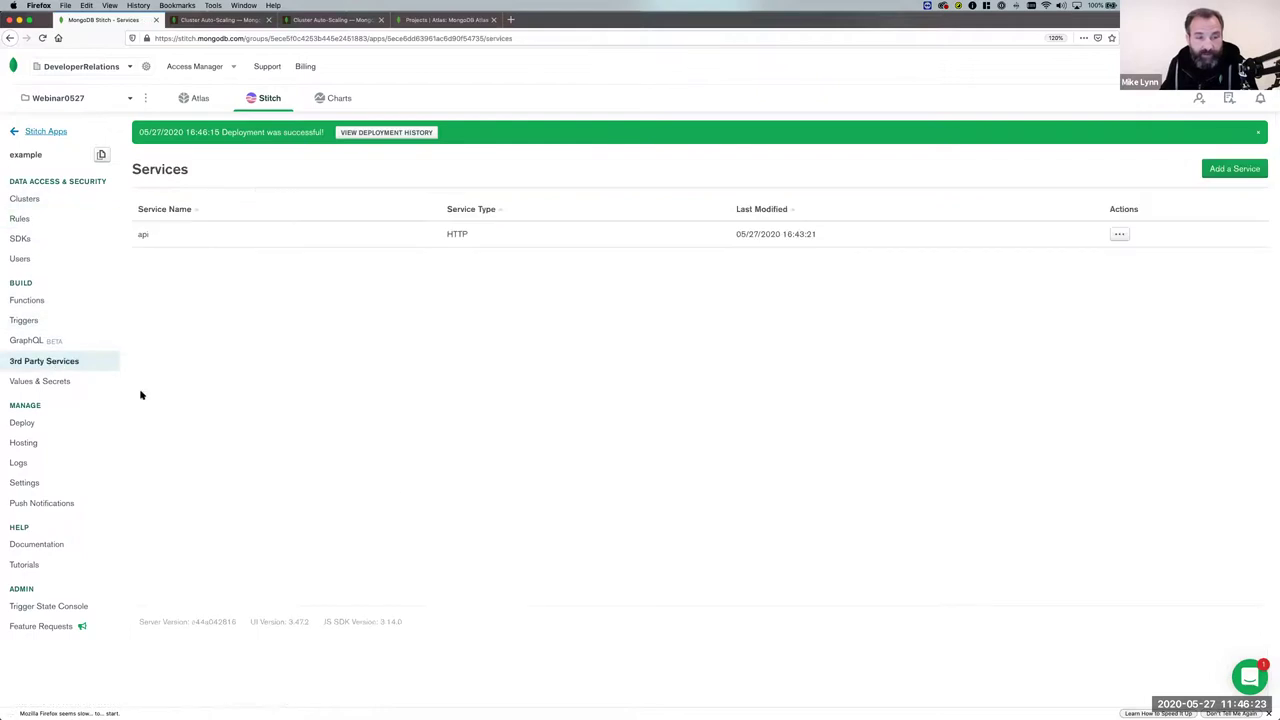
# Open webhook0's function in the api service and uncomment the findOne query line.
pyautogui.click(144, 234)
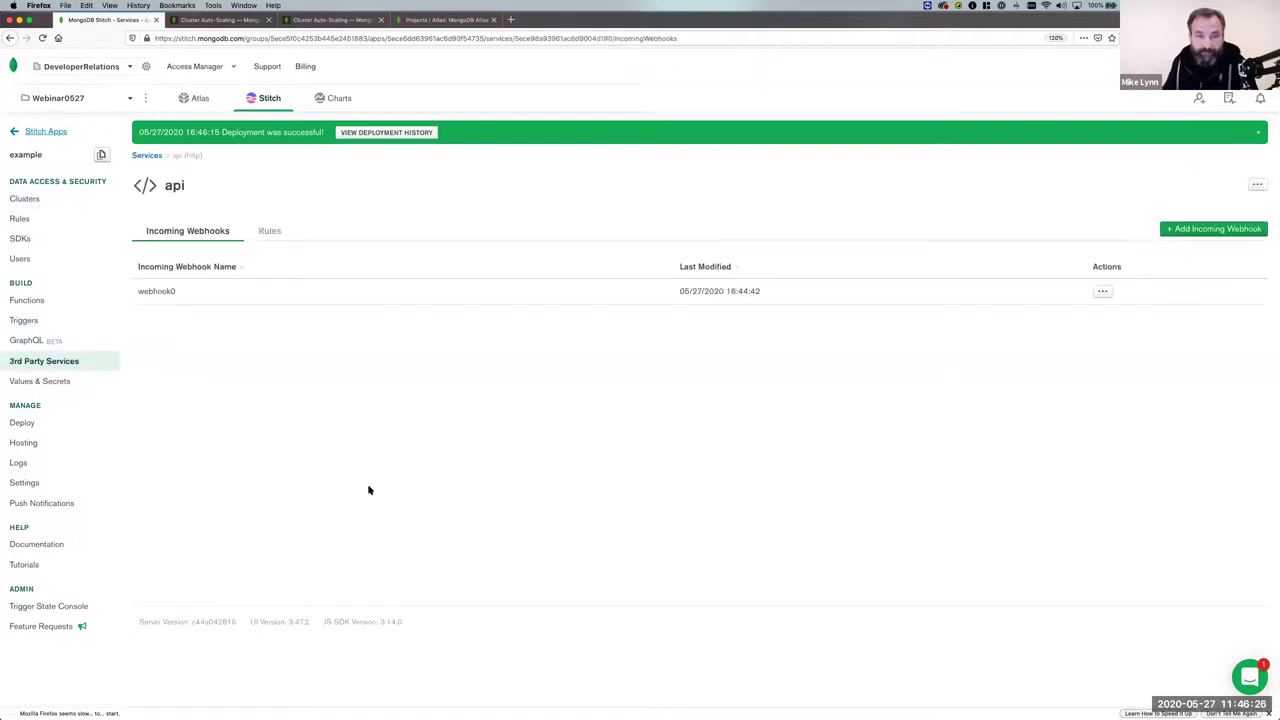
pyautogui.click(1103, 292)
pyautogui.click(1077, 311)
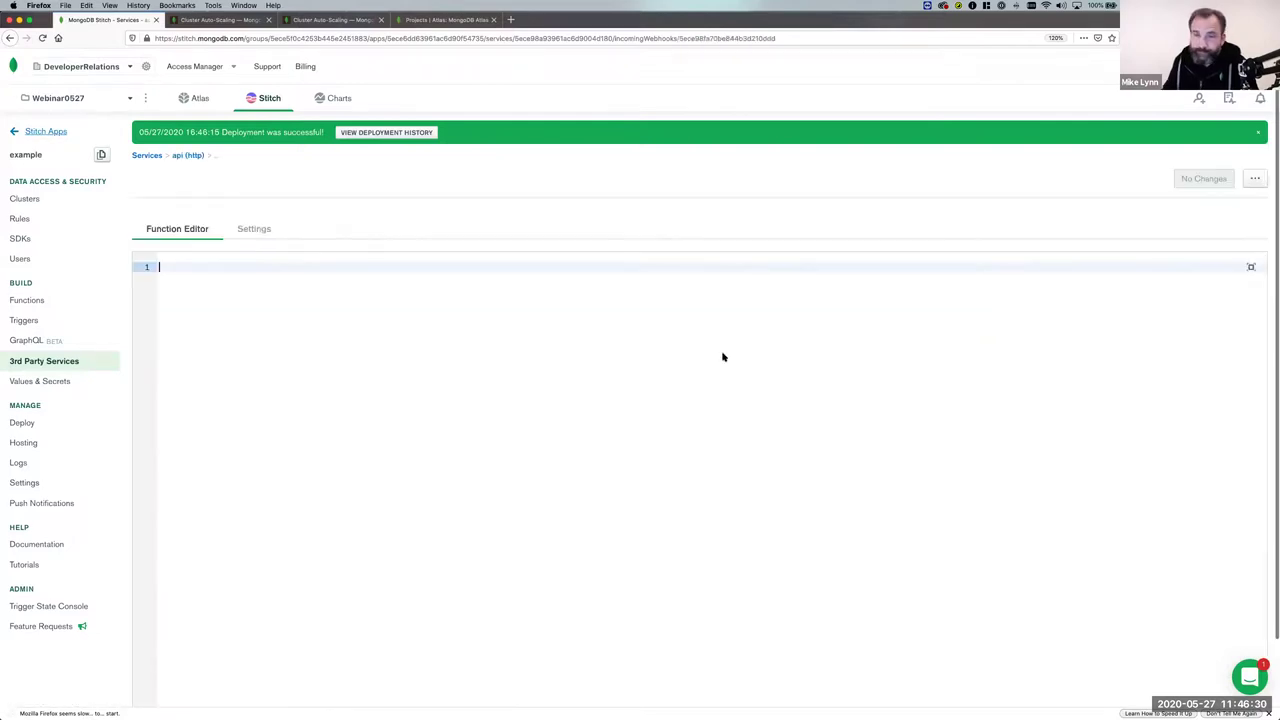
pyautogui.scroll(-1, 220, 286)
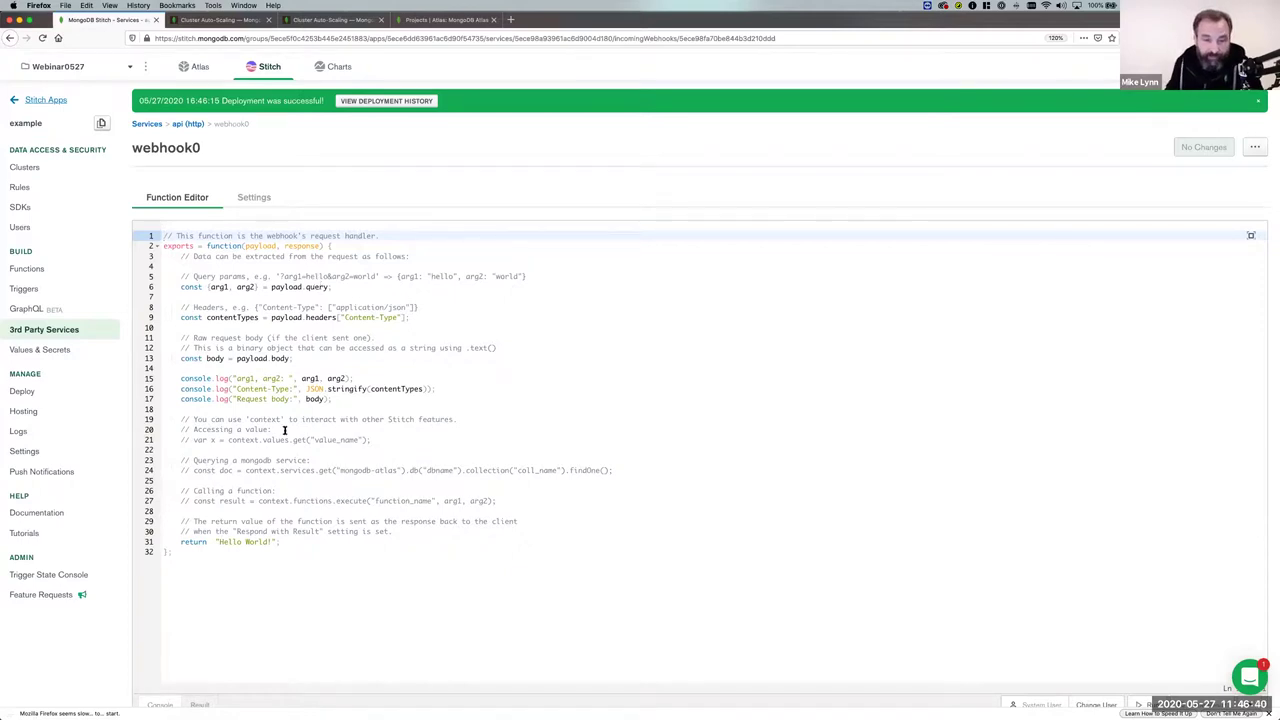
pyautogui.click(179, 461)
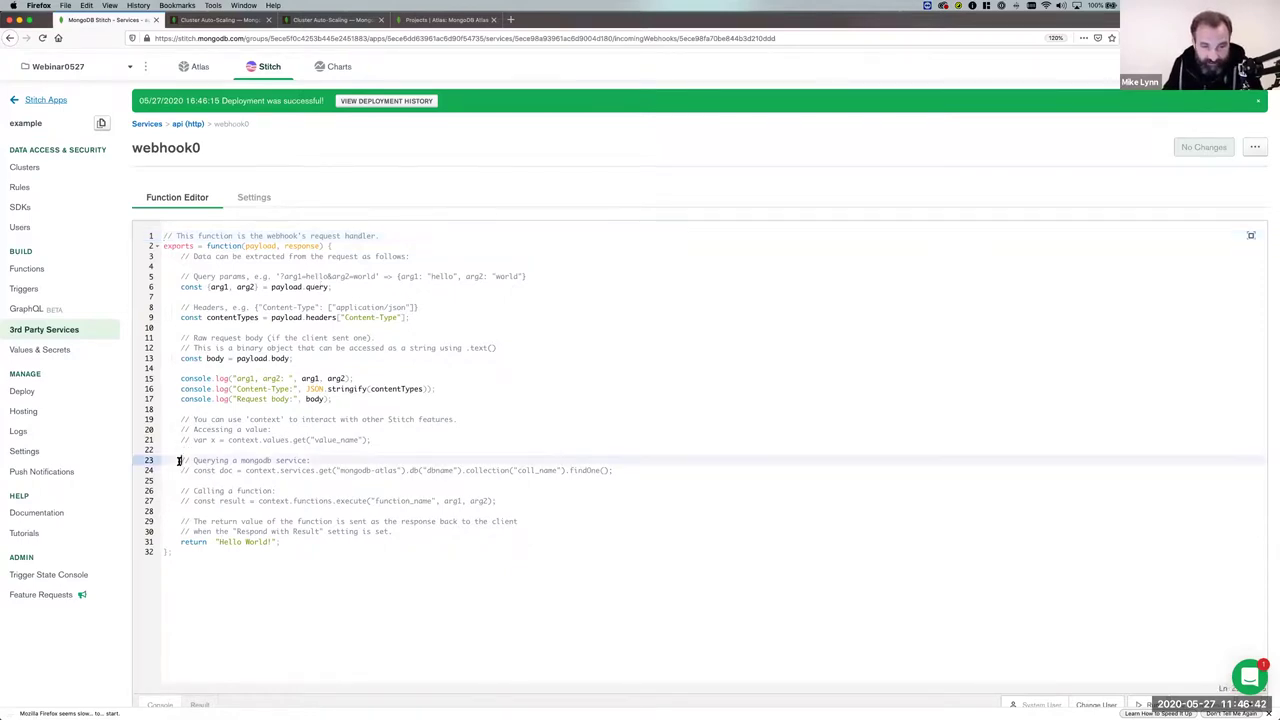
pyautogui.click(192, 470)
pyautogui.press('super+slash')
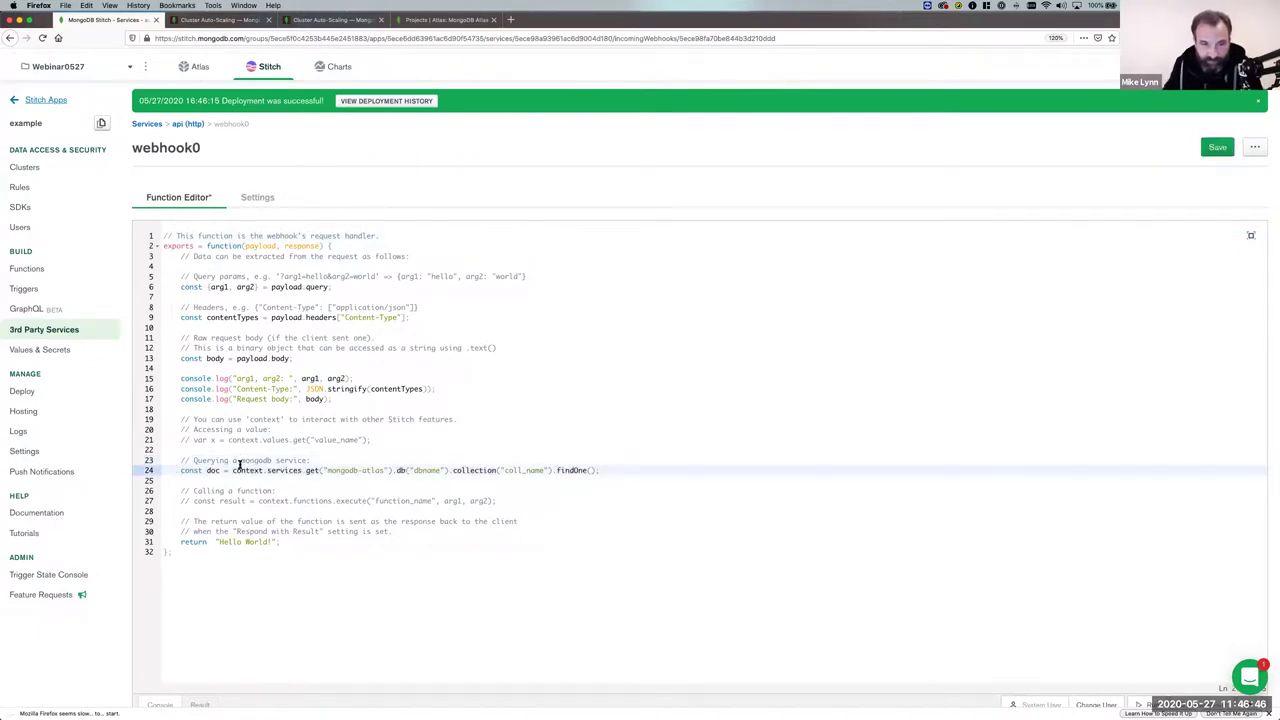
# Point the findOne query at database sample_airbnb and collection listingsAndReviews.
pyautogui.scroll(-1, 340, 478)
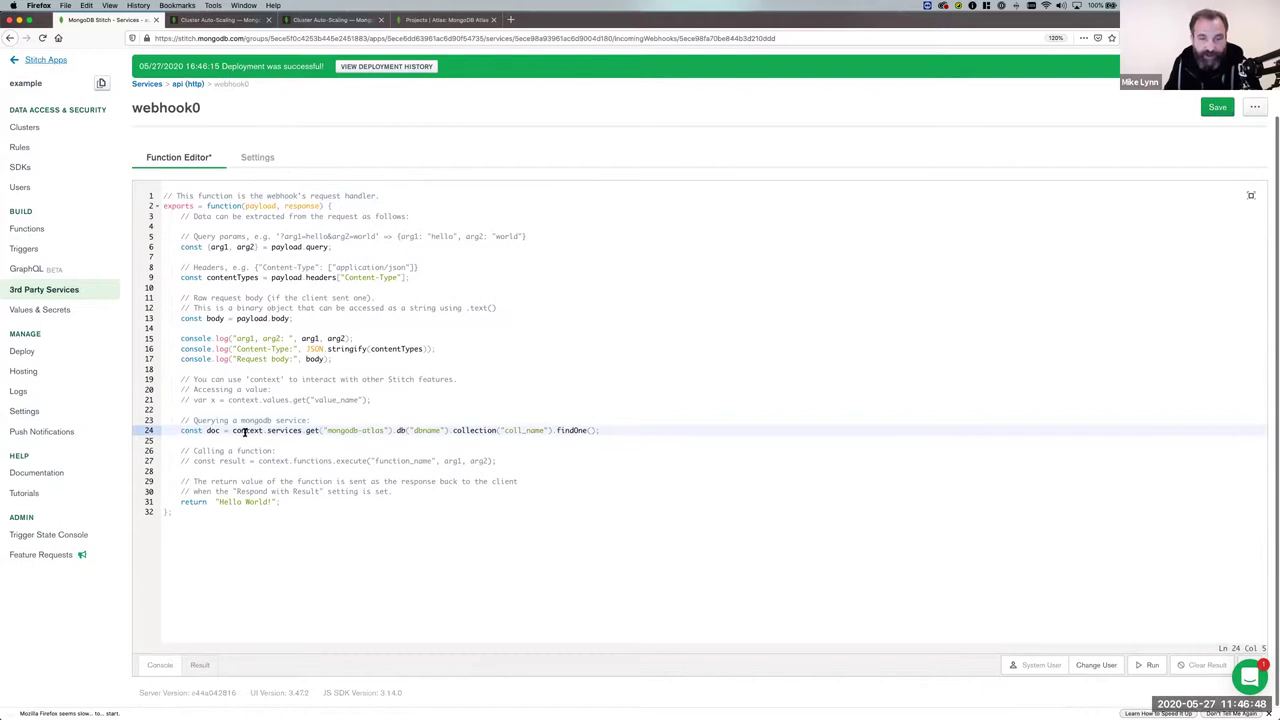
pyautogui.click(234, 431)
pyautogui.click(268, 431)
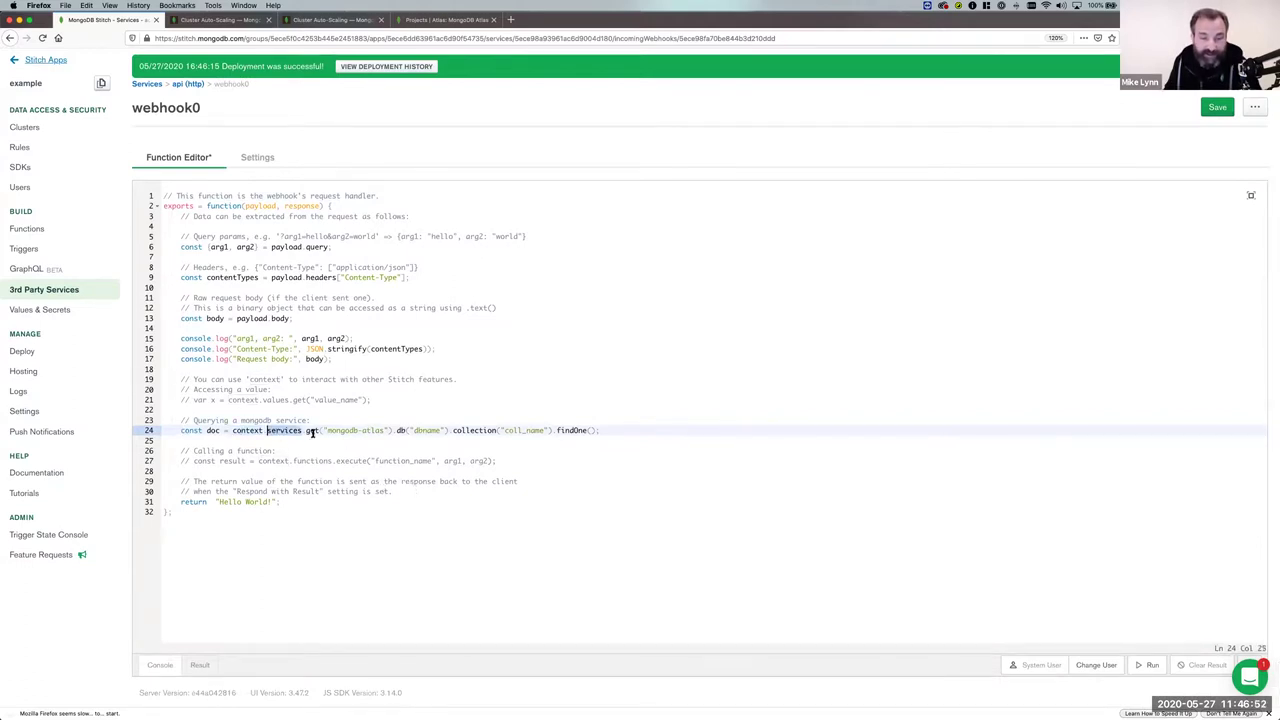
pyautogui.click(307, 431)
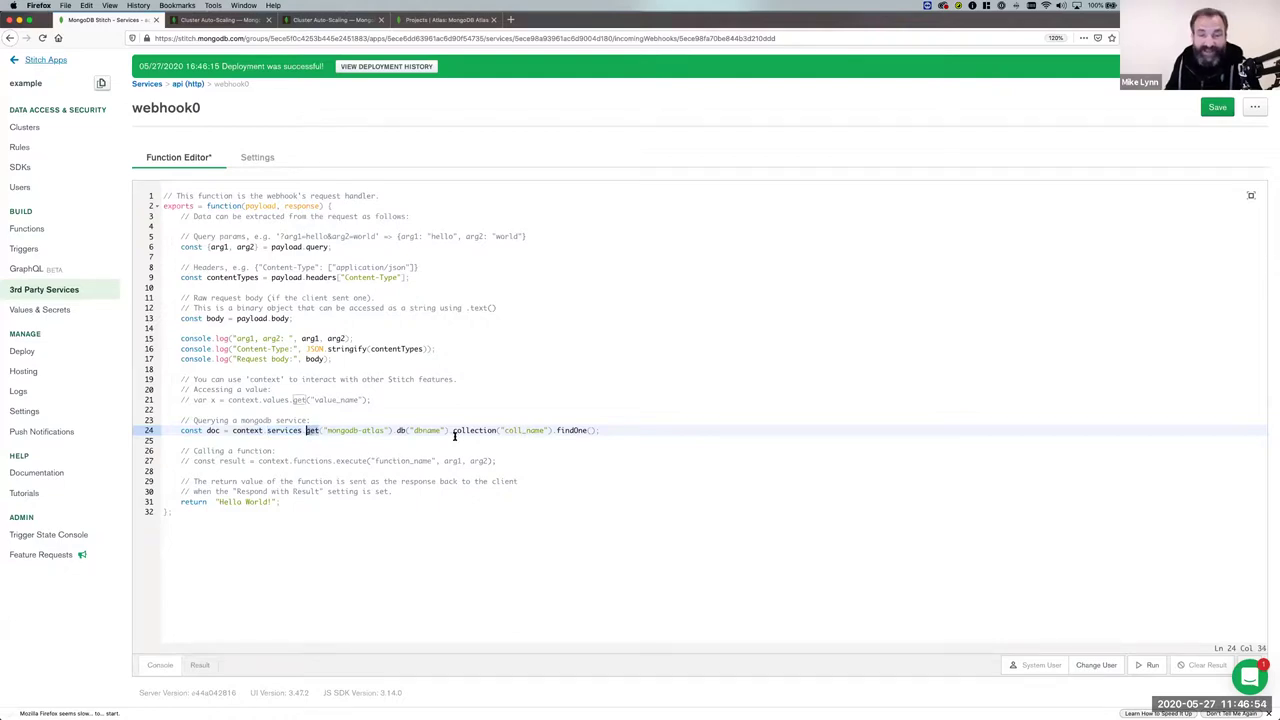
pyautogui.moveTo(327, 431); pyautogui.dragTo(382, 431)
pyautogui.doubleClick(427, 430)
pyautogui.write('sample_')
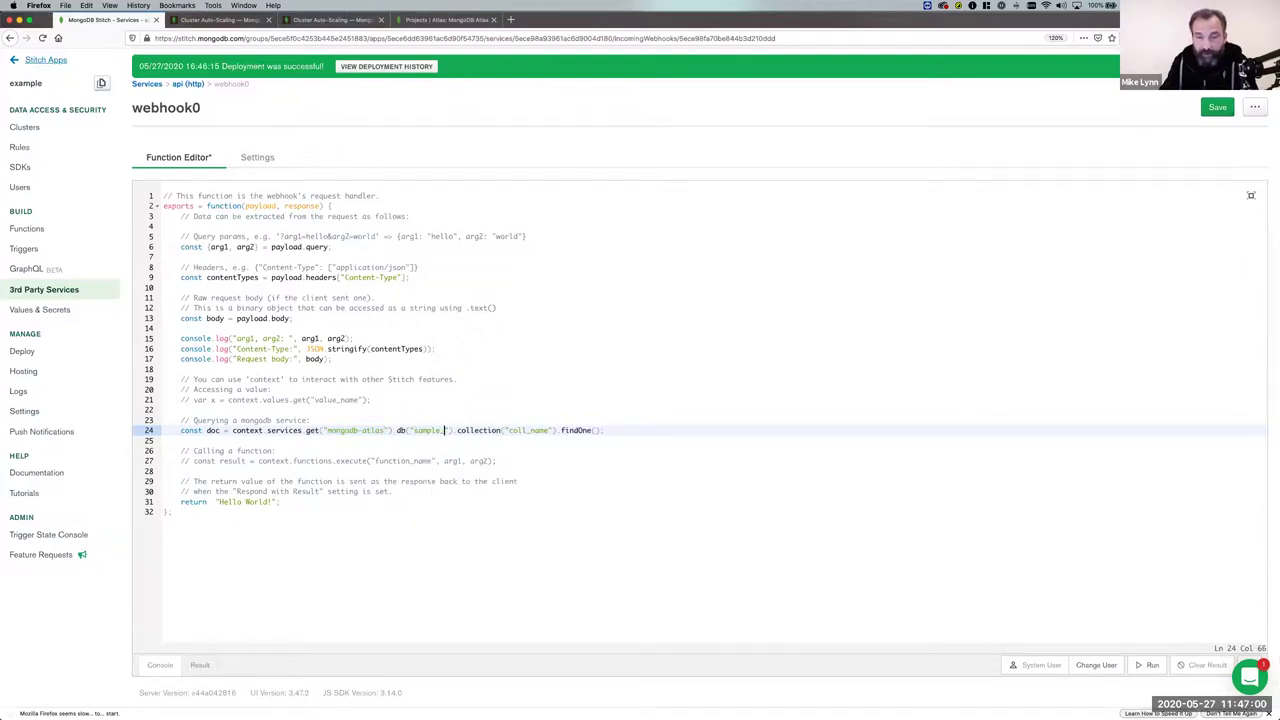
pyautogui.write('airbnb')
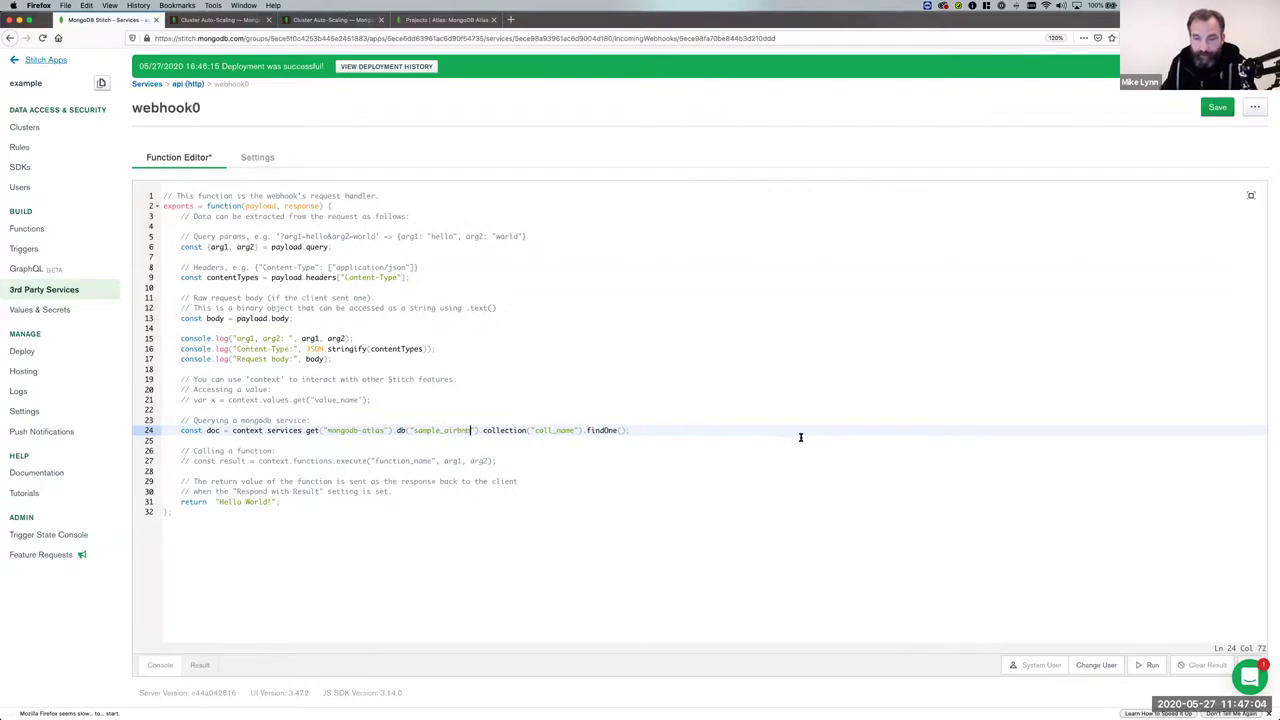
pyautogui.doubleClick(573, 431)
pyautogui.write('listingsAndReviews')
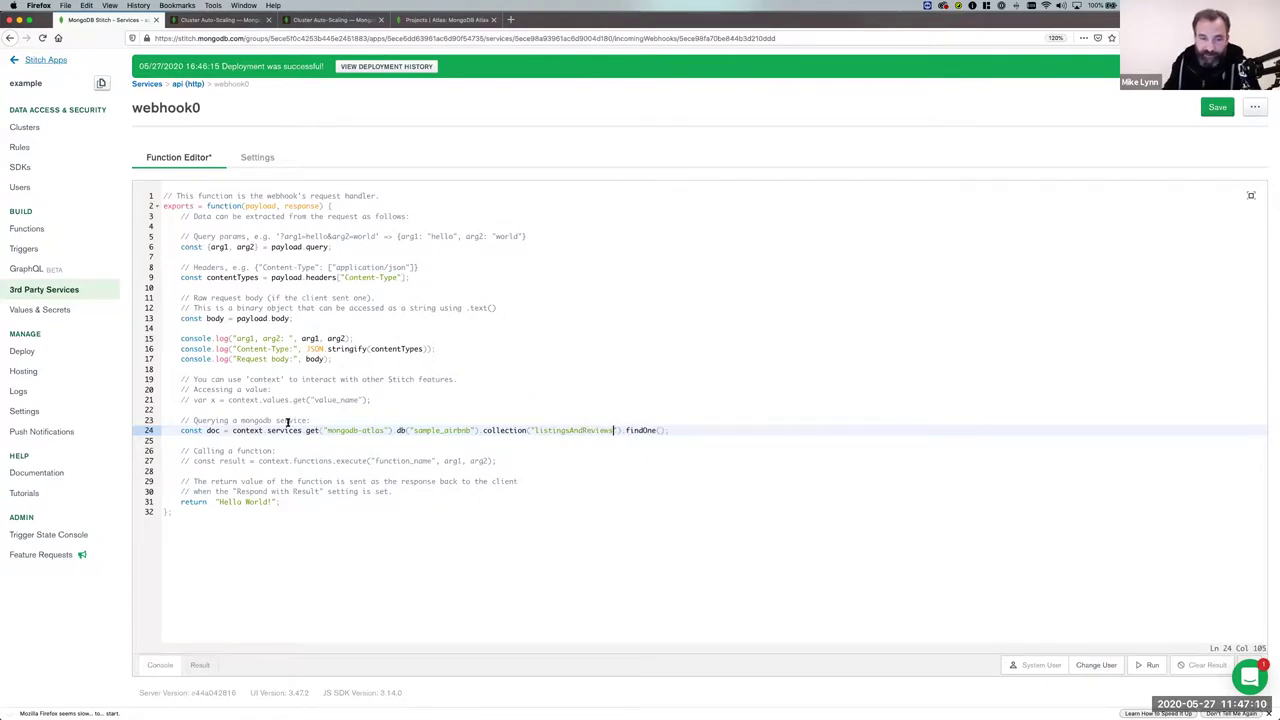
# Make the function return doc instead of "Hello World!".
pyautogui.click(208, 431)
pyautogui.doubleClick(634, 430)
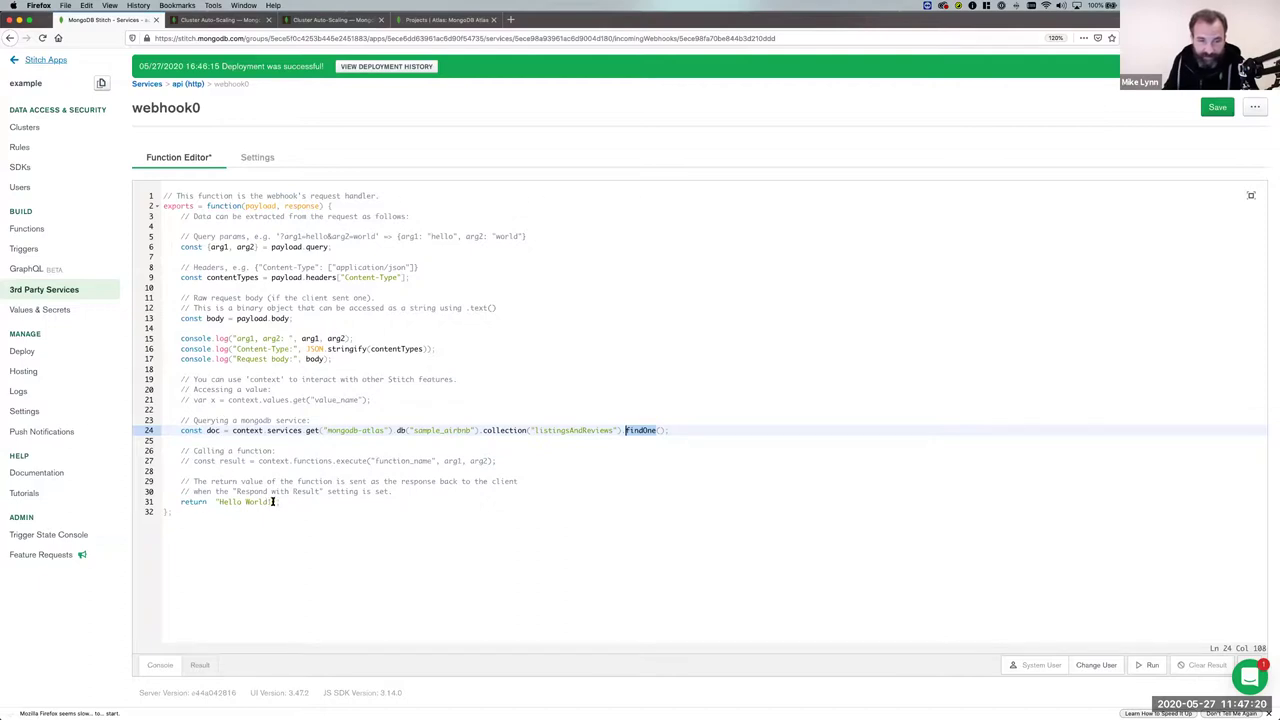
pyautogui.moveTo(276, 502); pyautogui.dragTo(219, 502)
pyautogui.press('BackSpace')
pyautogui.press('BackSpace')
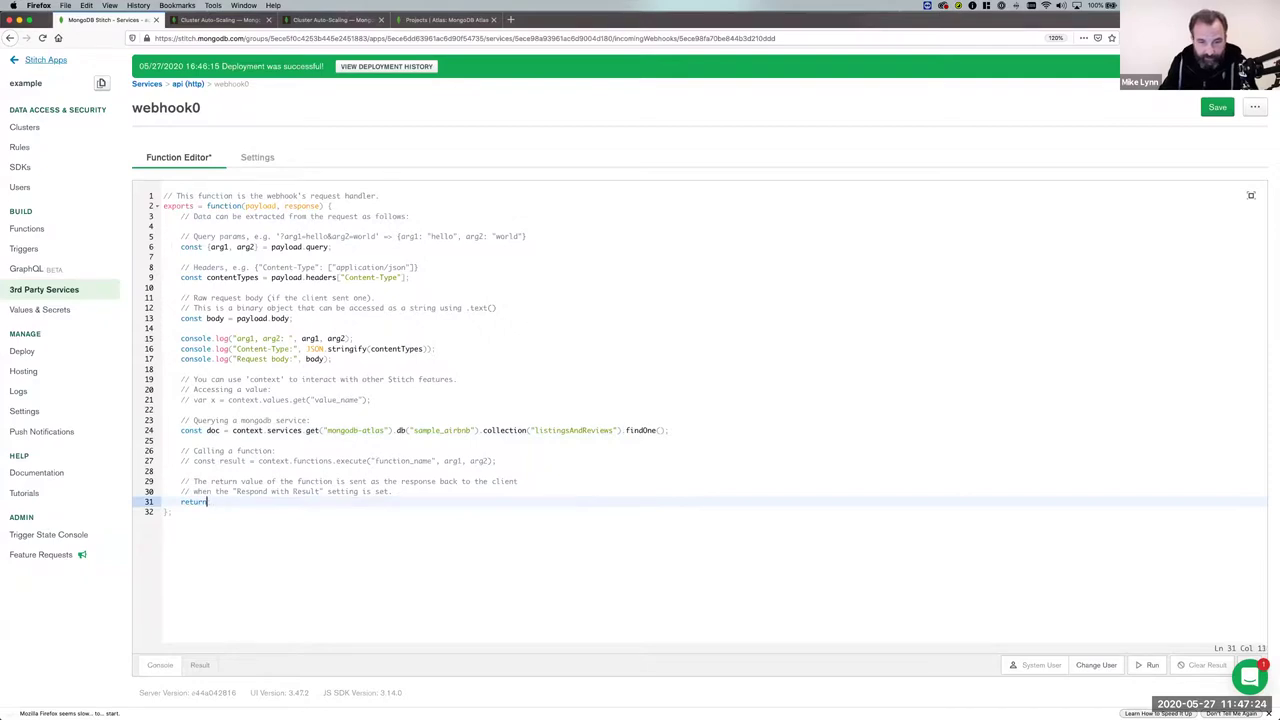
pyautogui.write('doc;')
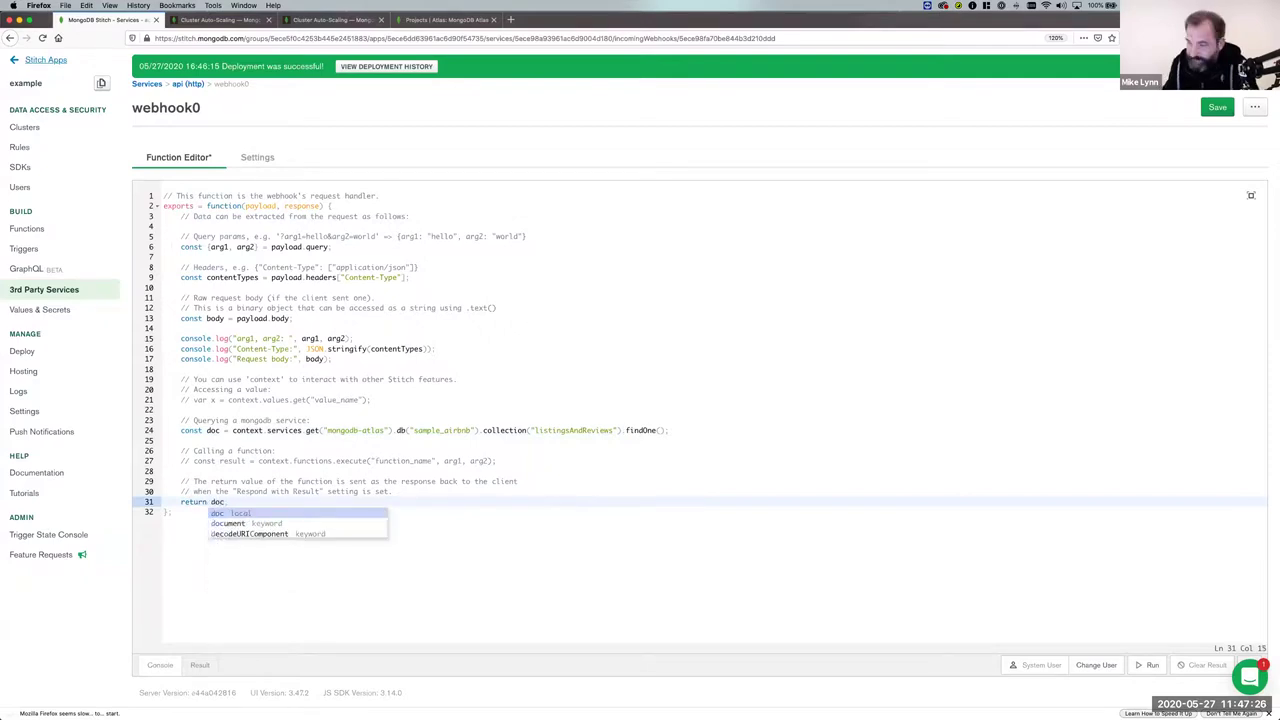
pyautogui.click(281, 420)
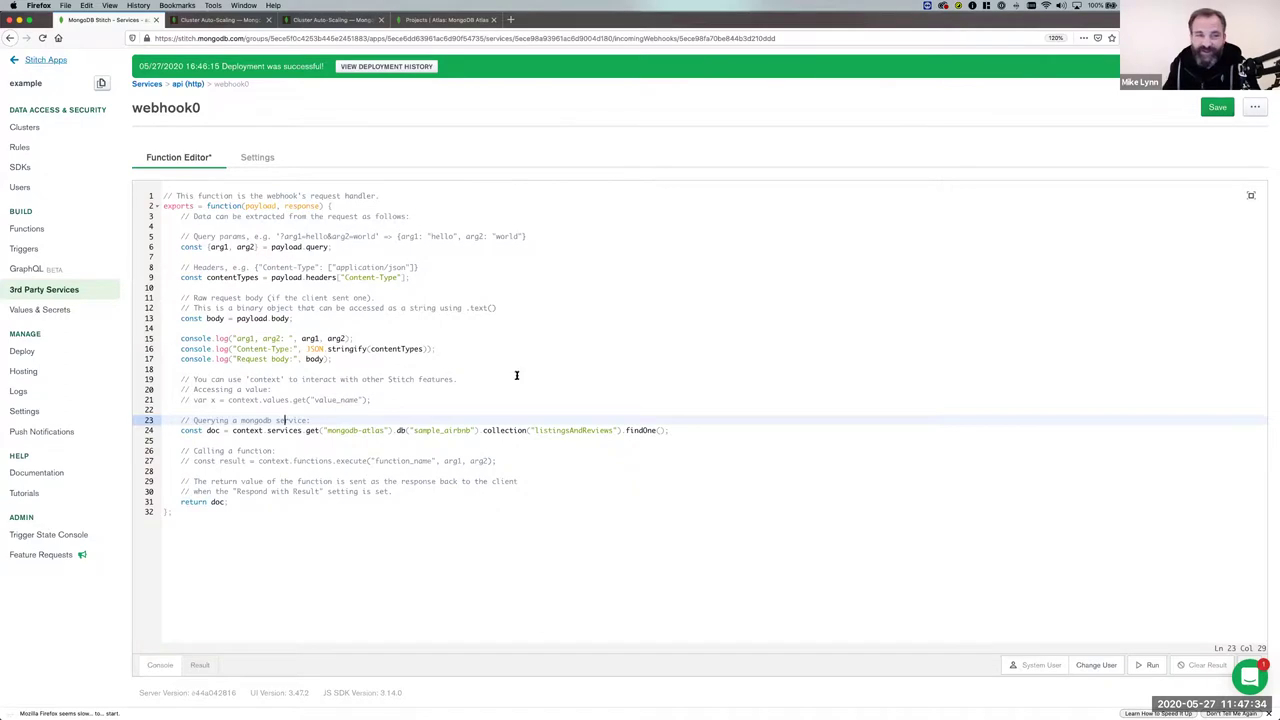
pyautogui.scroll(2, 497, 432)
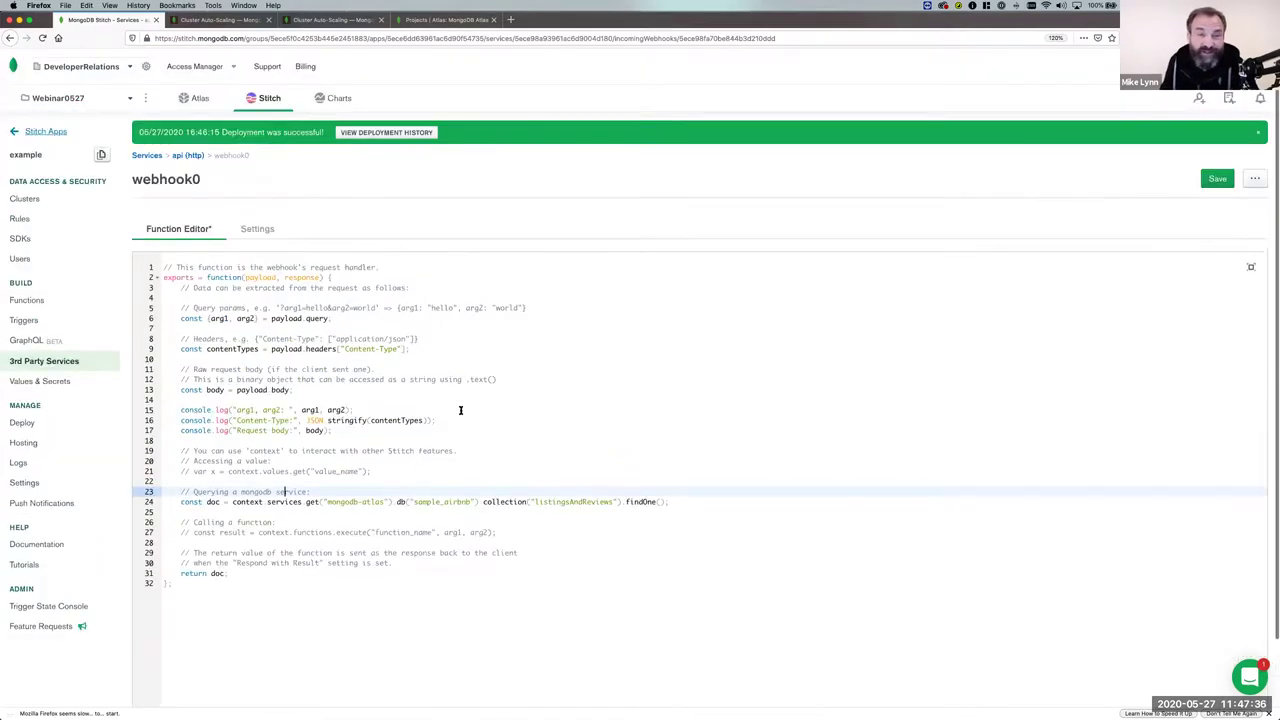